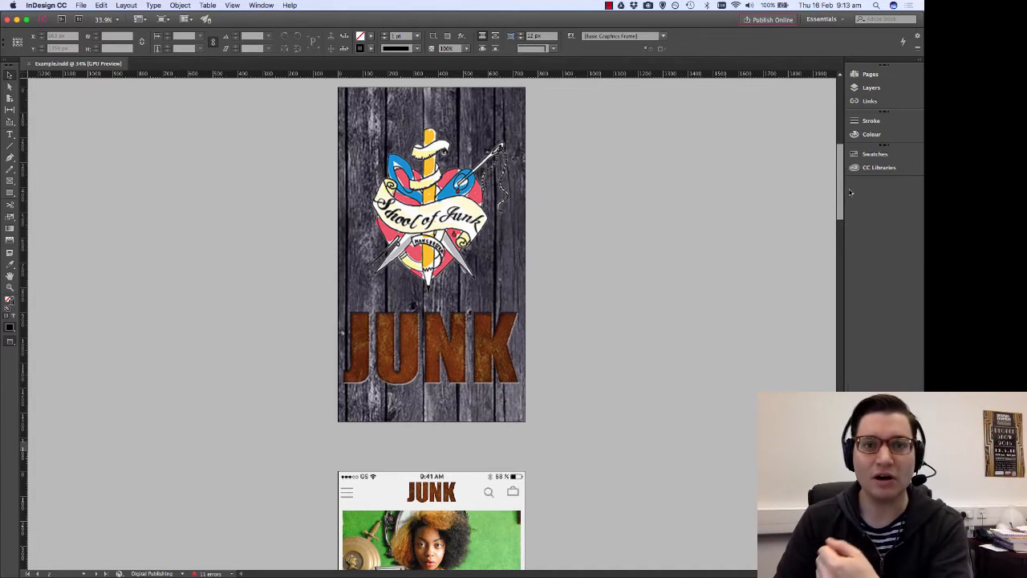
pyautogui.moveTo(850, 193)
pyautogui.mouseDown()
pyautogui.moveTo(852, 240)
pyautogui.moveTo(852, 190)
pyautogui.mouseUp()
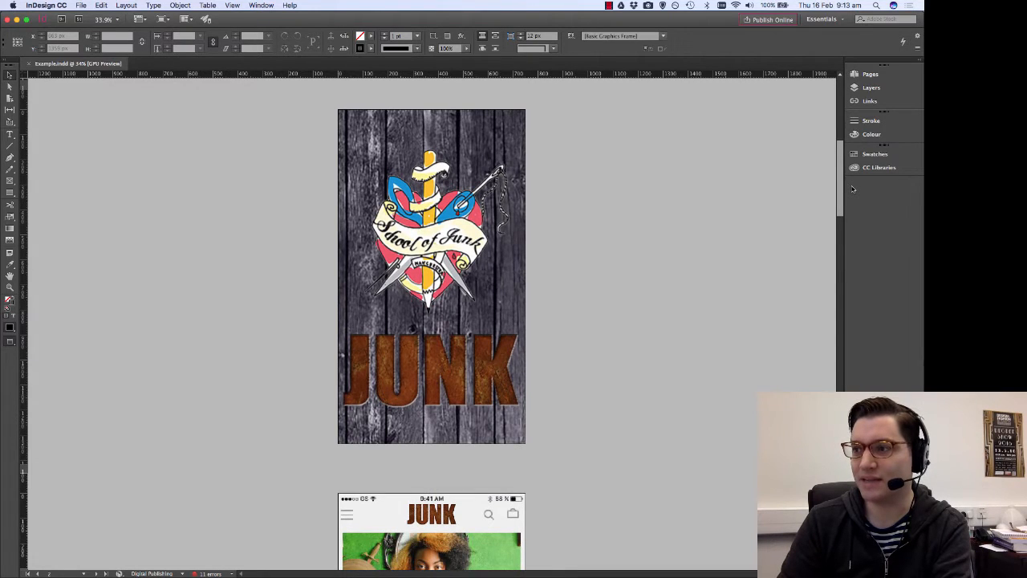
pyautogui.moveTo(853, 189)
pyautogui.mouseDown()
pyautogui.moveTo(833, 270)
pyautogui.moveTo(817, 291)
pyautogui.moveTo(819, 346)
pyautogui.moveTo(853, 201)
pyautogui.mouseUp()
pyautogui.scroll(-3, 485, 132)
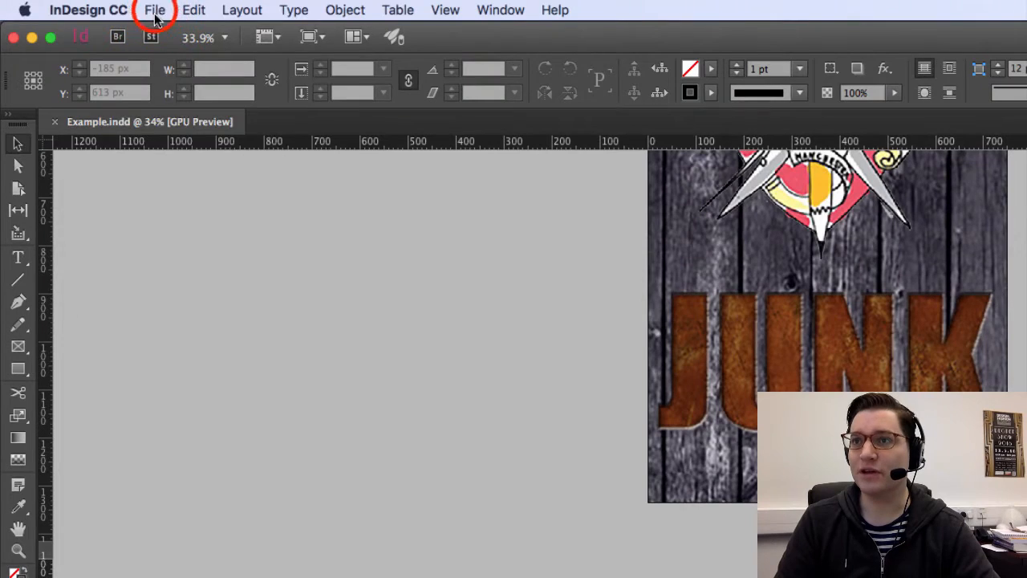
# Start a new document with the Mobile intent and the iPhone 6 page size.
pyautogui.click(81, 5)
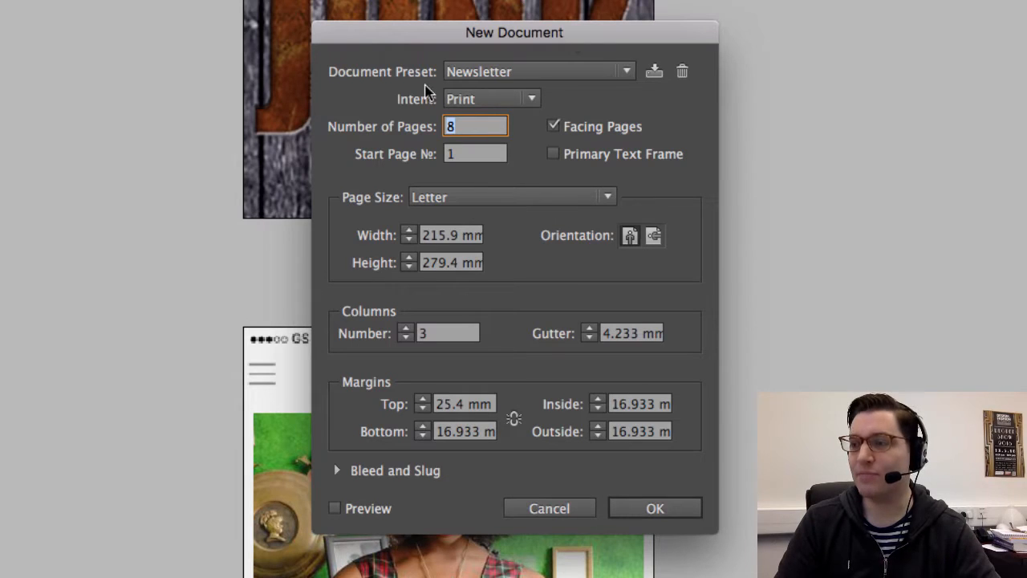
pyautogui.click(498, 102)
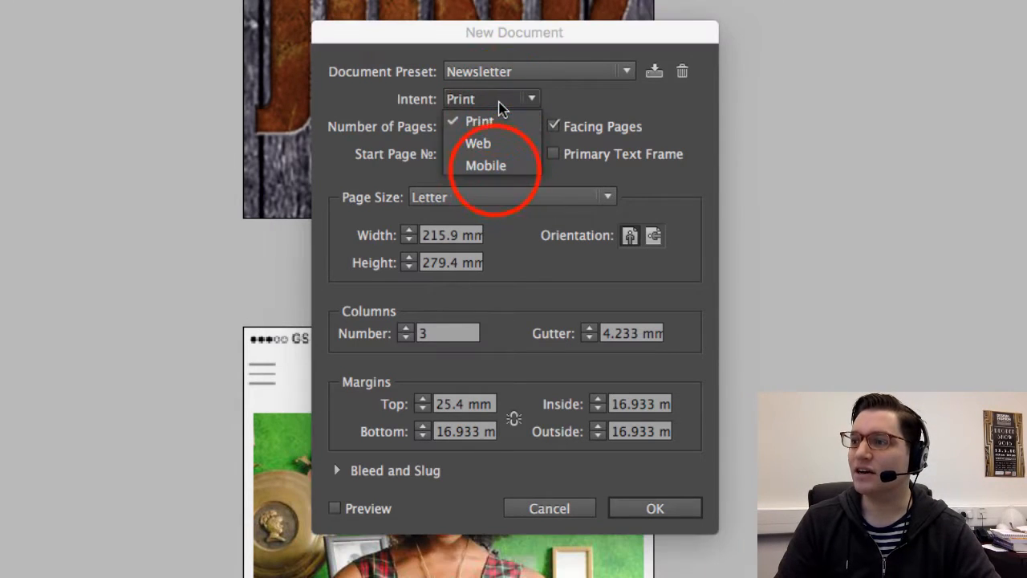
pyautogui.click(494, 167)
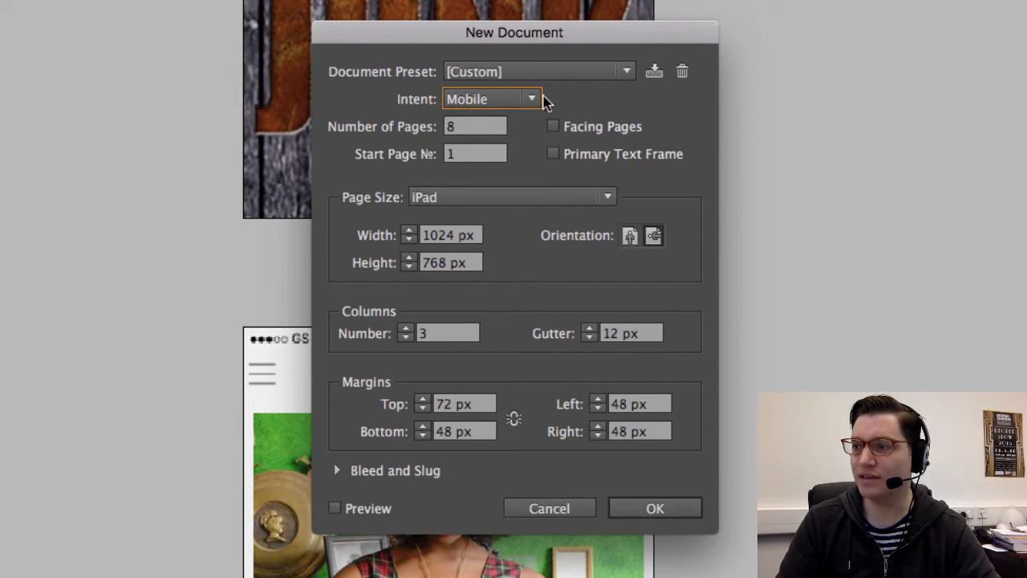
pyautogui.click(494, 199)
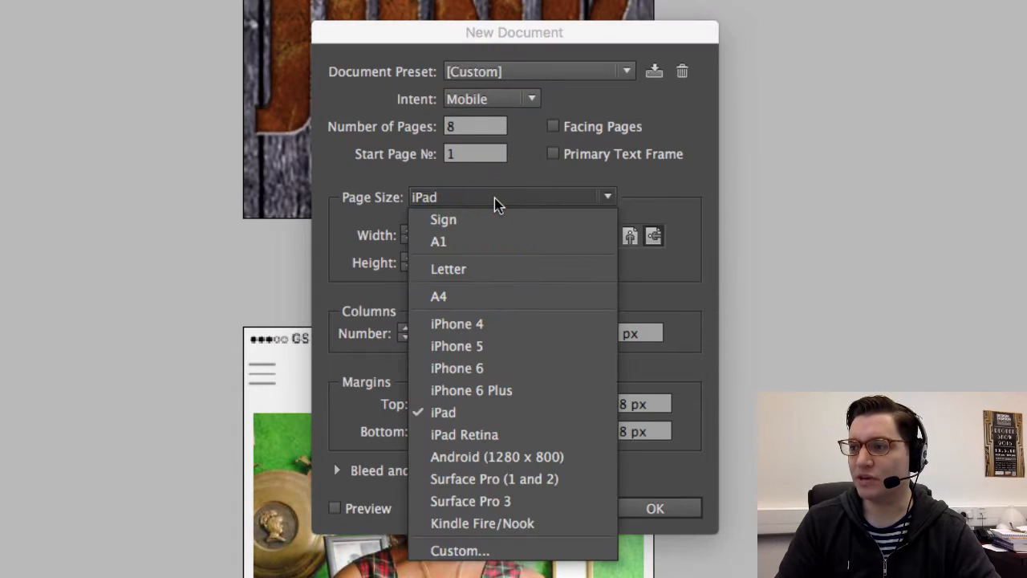
pyautogui.click(544, 377)
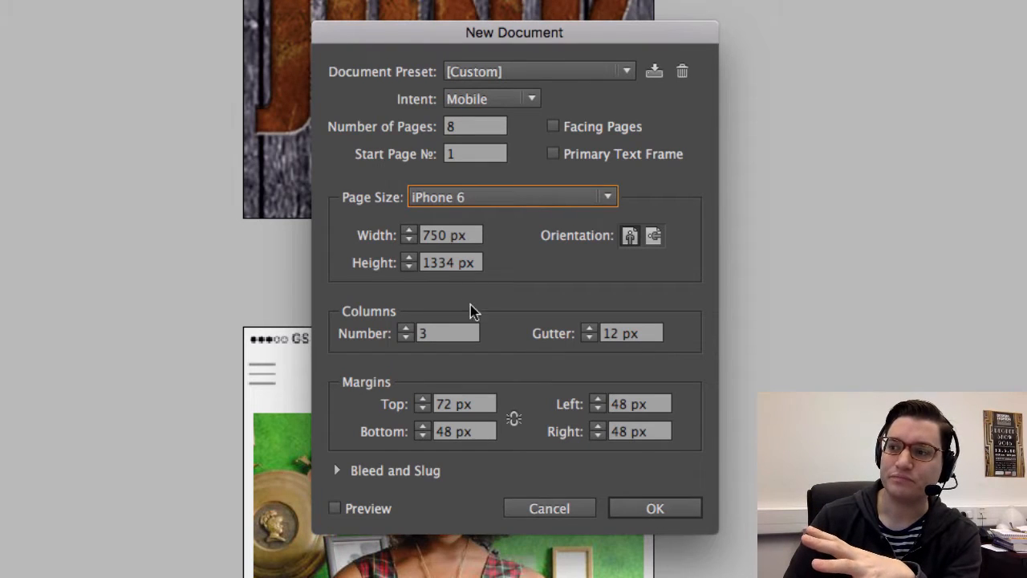
# Set the new document's layout to 2 columns with a 20 px gutter.
pyautogui.click(409, 340)
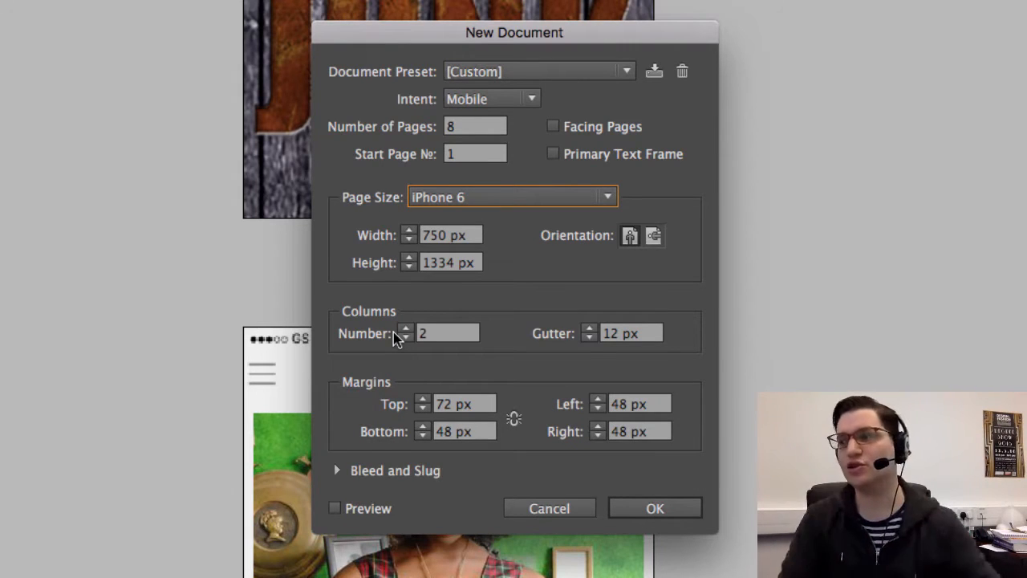
pyautogui.click(552, 329)
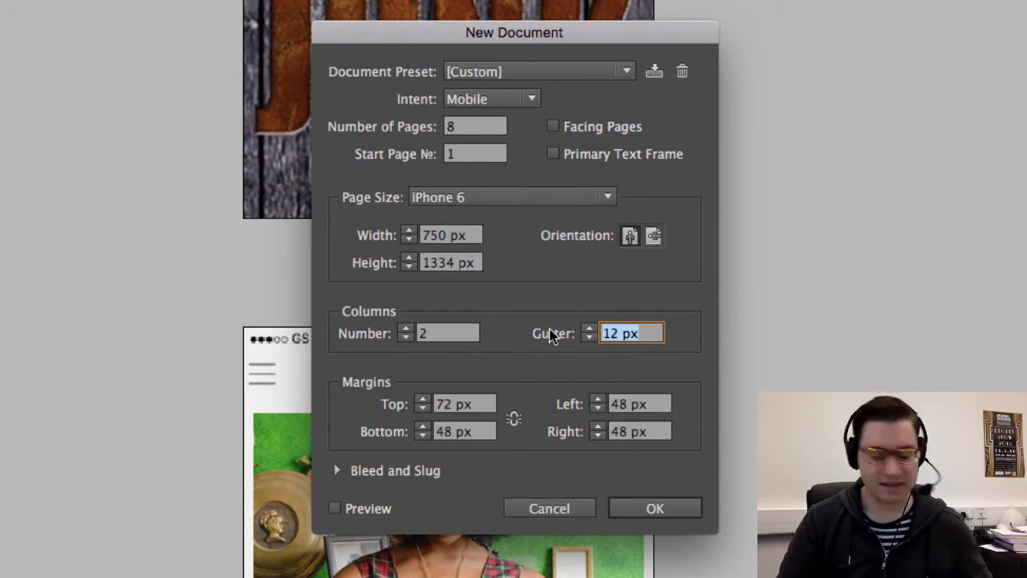
pyautogui.write('20')
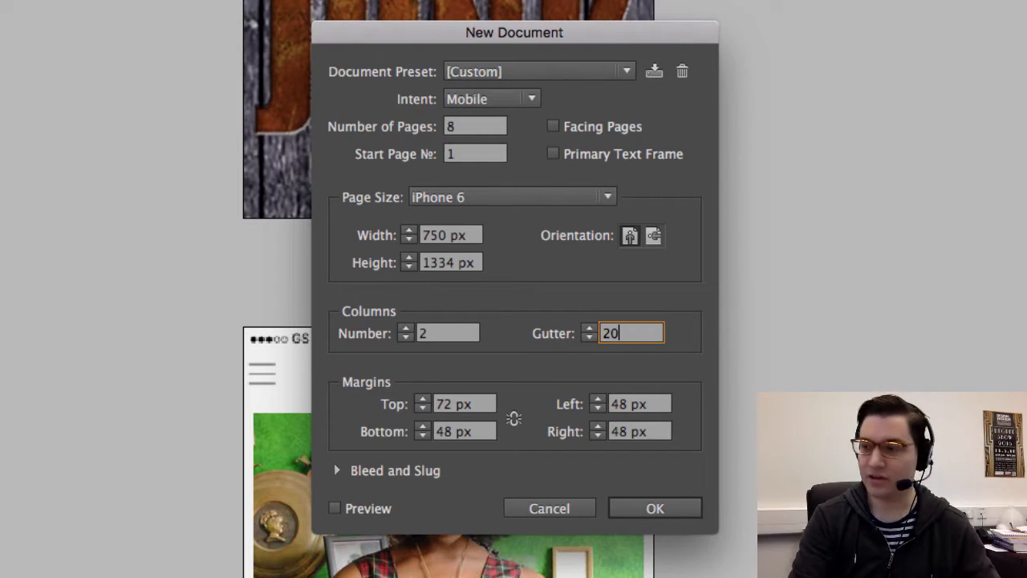
# Set the top, bottom, left and right margins of the new document to 20 px each.
pyautogui.click(458, 404)
pyautogui.write('20')
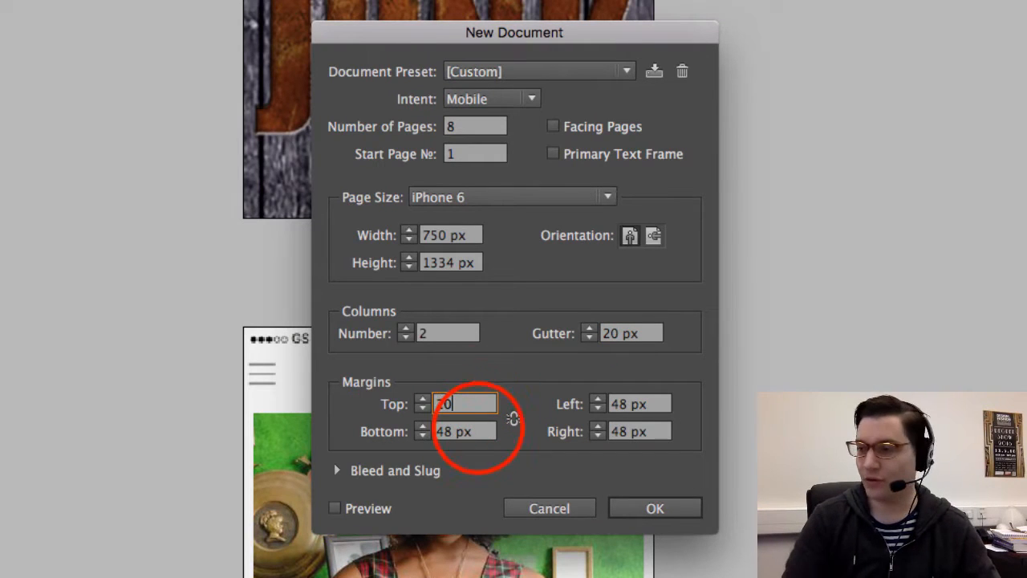
pyautogui.click(474, 431)
pyautogui.write('20')
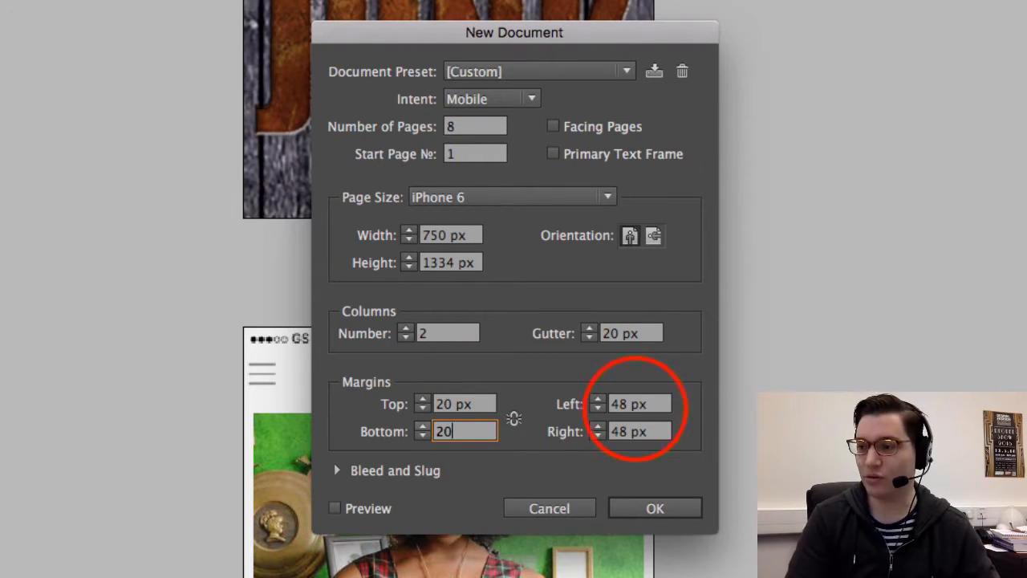
pyautogui.click(569, 404)
pyautogui.write('20')
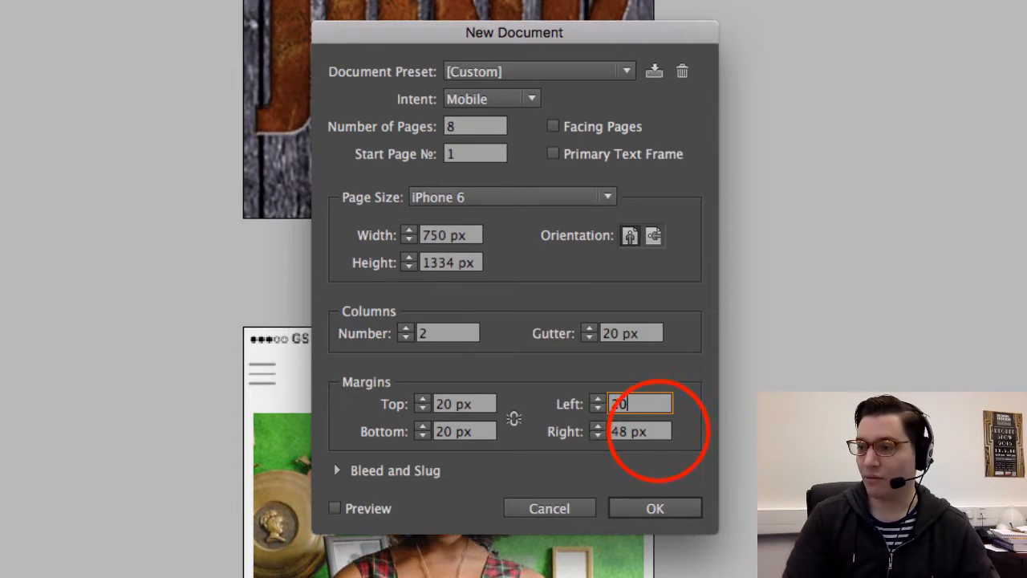
pyautogui.click(654, 431)
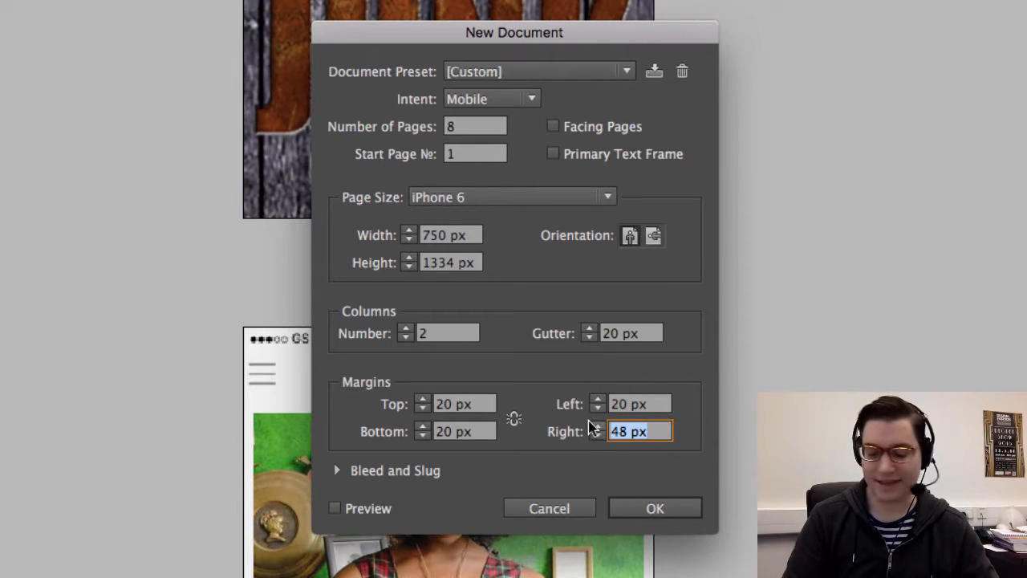
pyautogui.write('20')
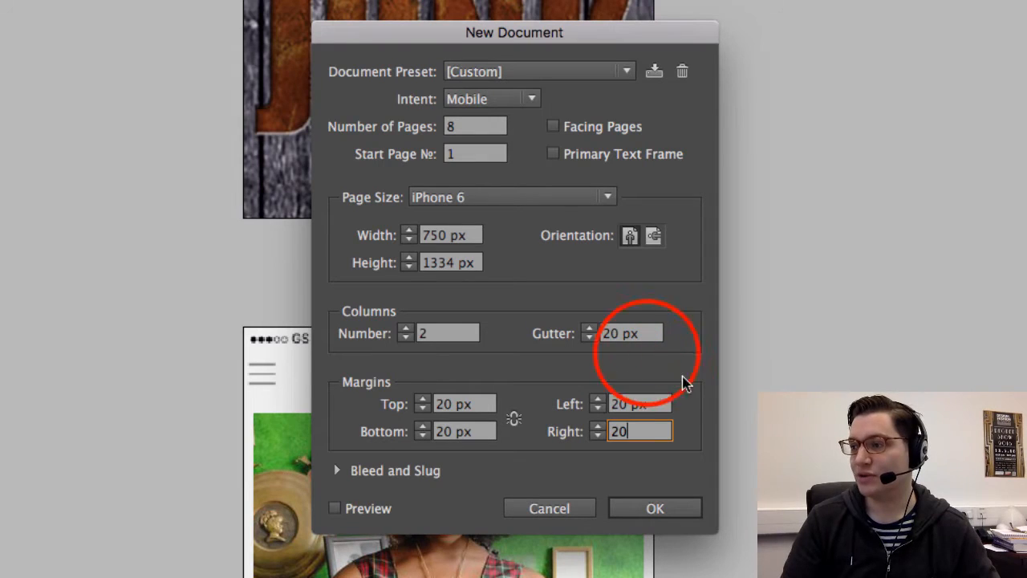
# Set the number of pages to 2 and create the document.
pyautogui.click(449, 126)
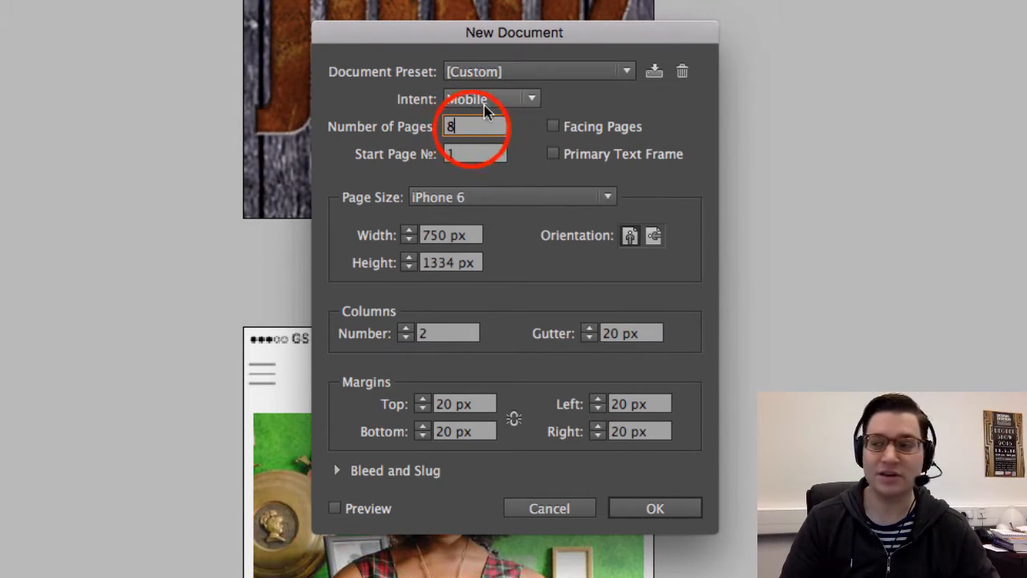
pyautogui.write('2')
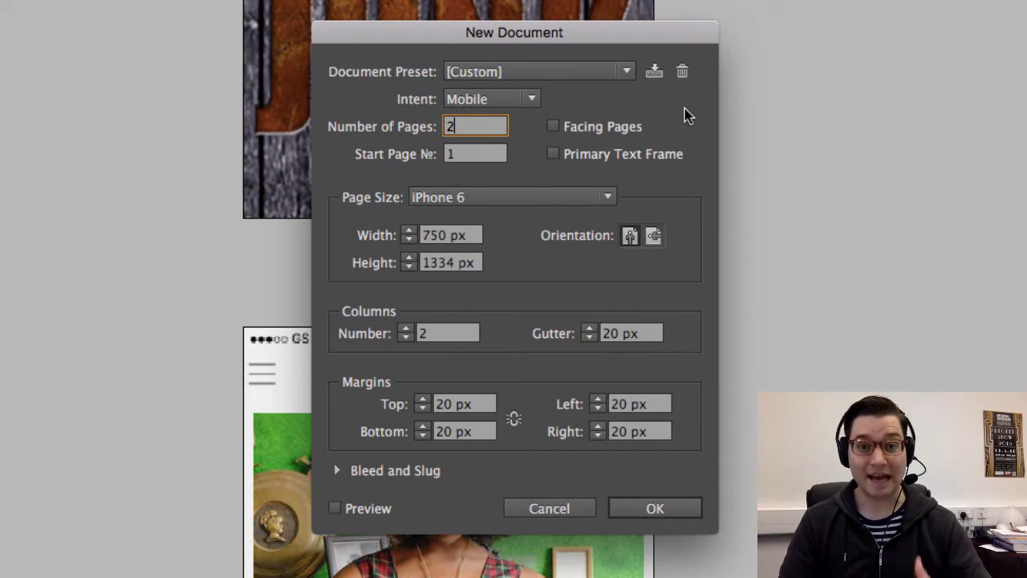
pyautogui.click(687, 509)
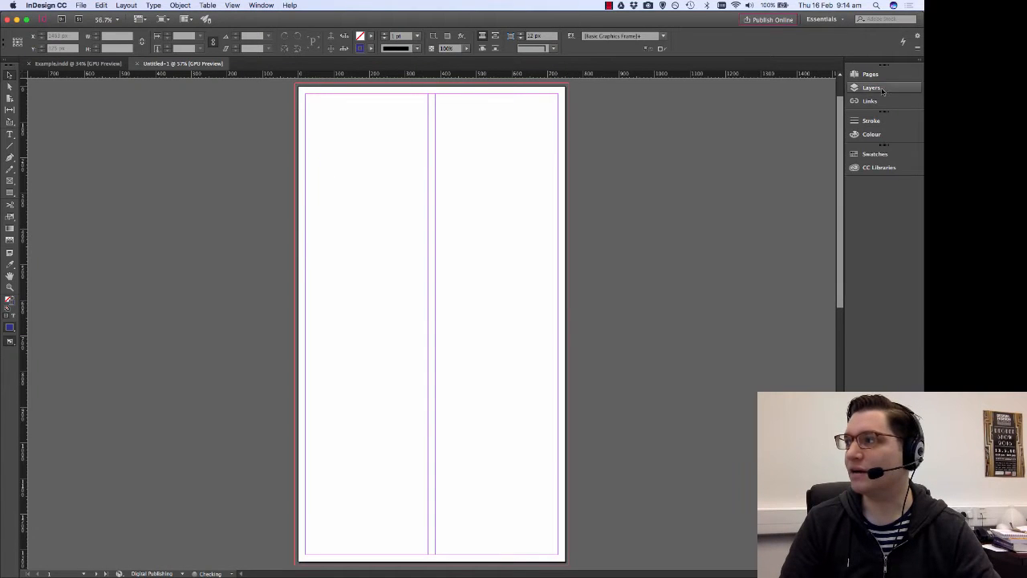
# Show the Pages panel for the new document.
pyautogui.click(868, 80)
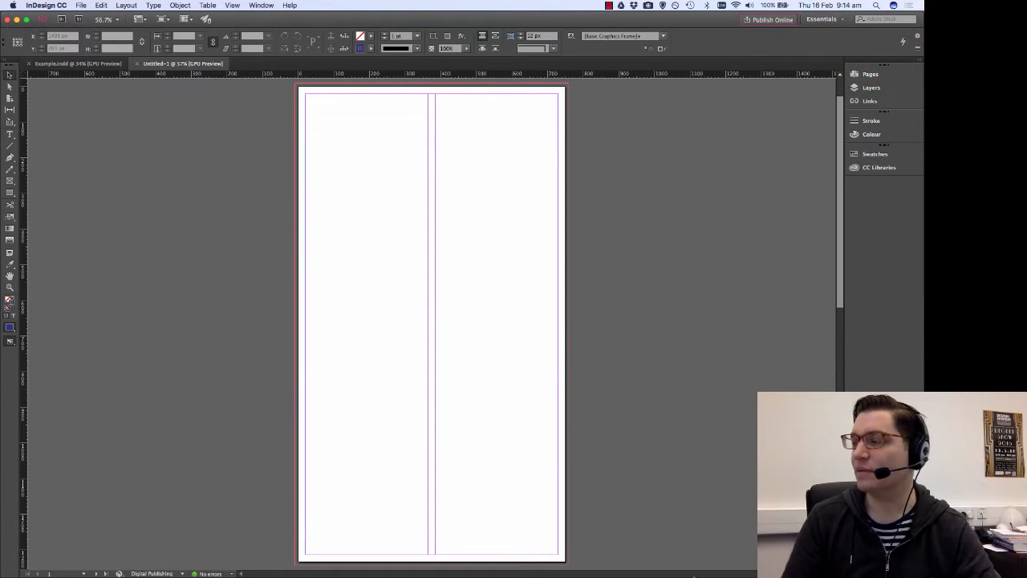
pyautogui.moveTo(694, 575)
pyautogui.click(870, 74)
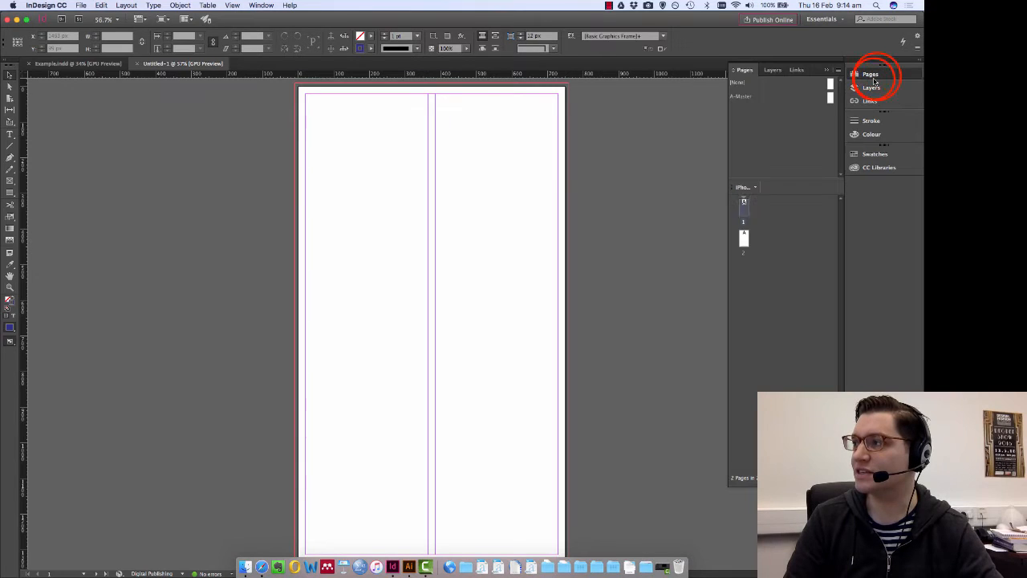
pyautogui.click(877, 76)
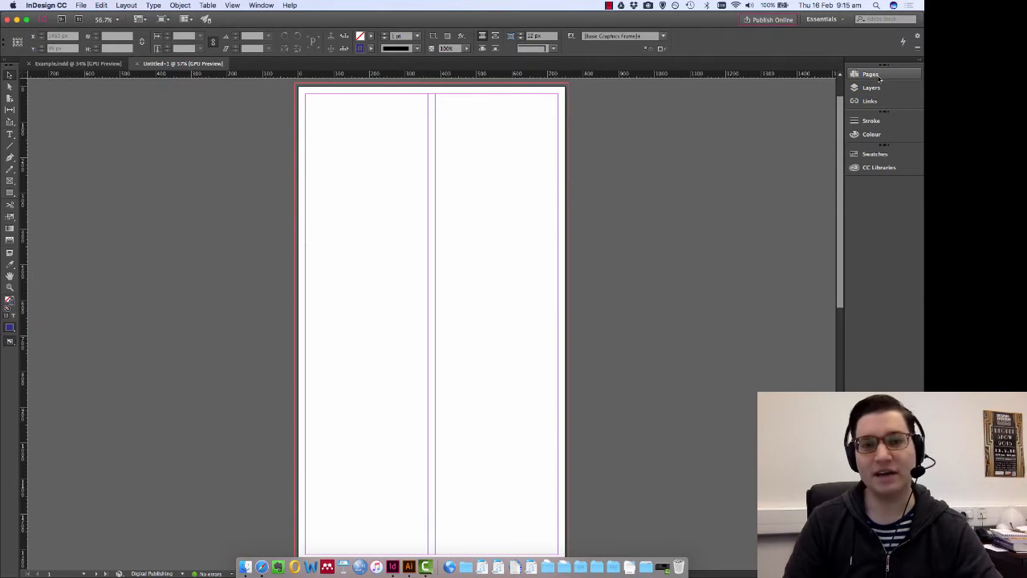
pyautogui.click(248, 9)
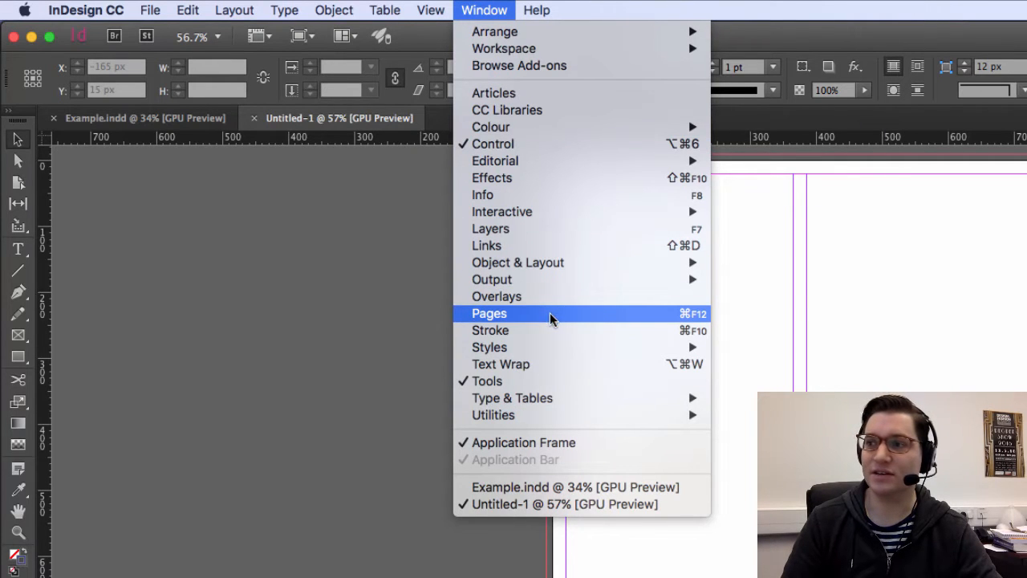
pyautogui.click(604, 317)
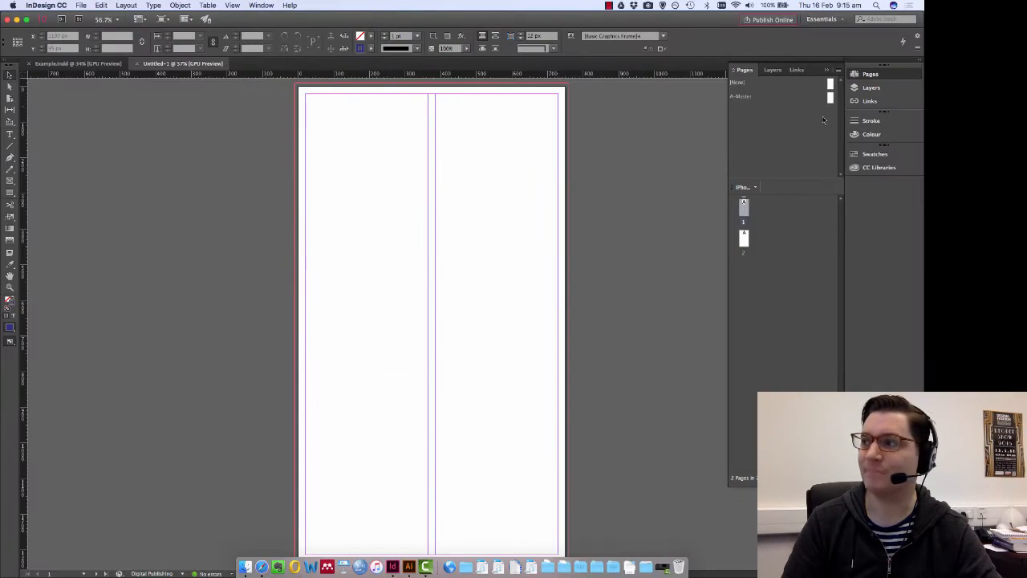
# Reset the Essentials workspace to its default layout and collapse the CC Libraries panel.
pyautogui.click(269, 6)
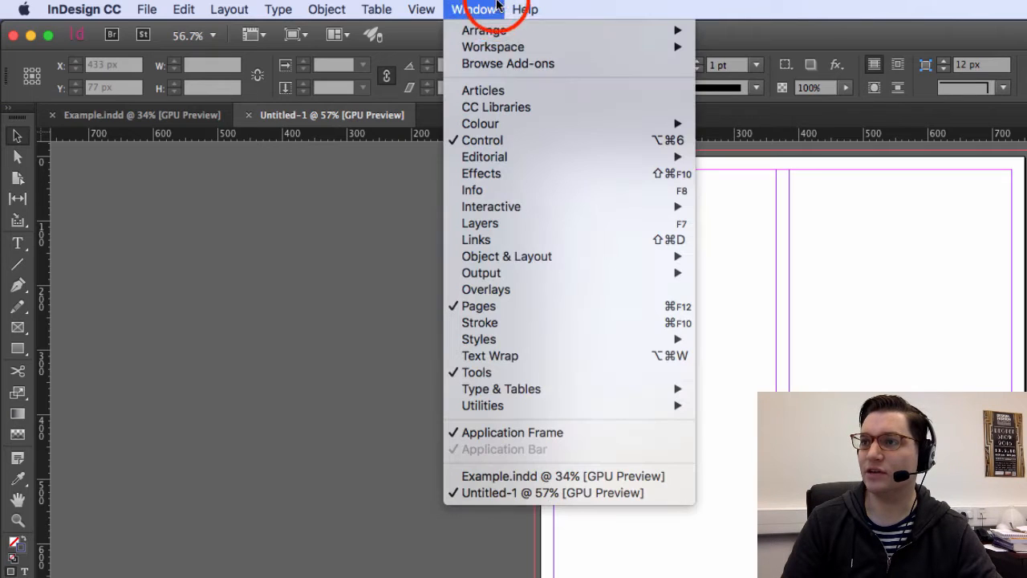
pyautogui.moveTo(291, 28)
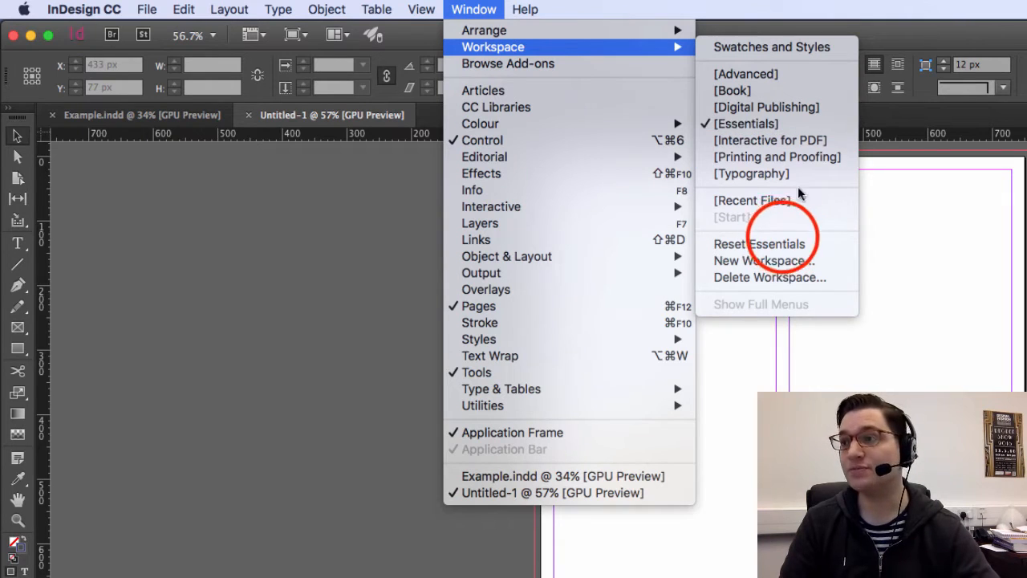
pyautogui.click(782, 243)
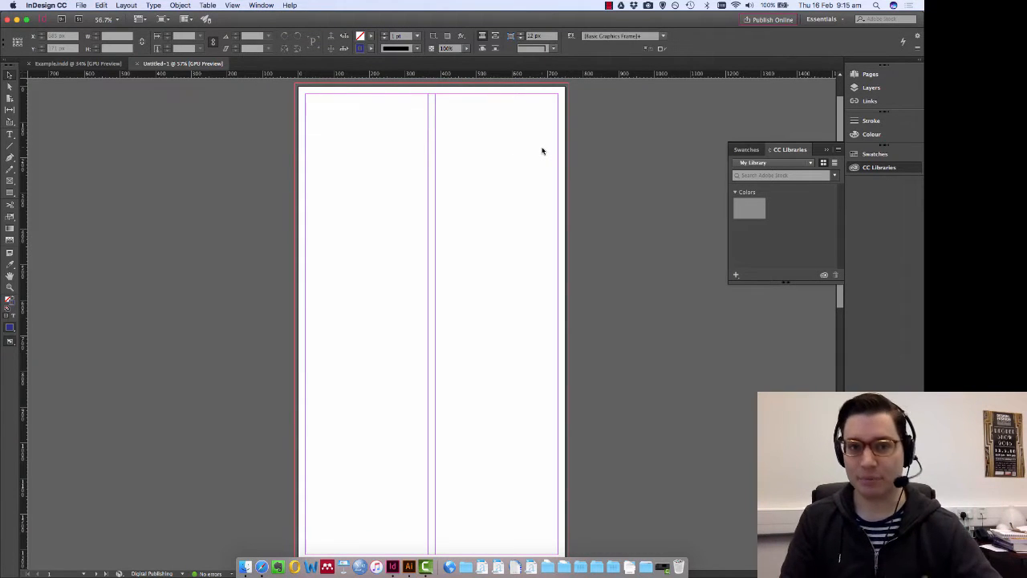
pyautogui.click(827, 149)
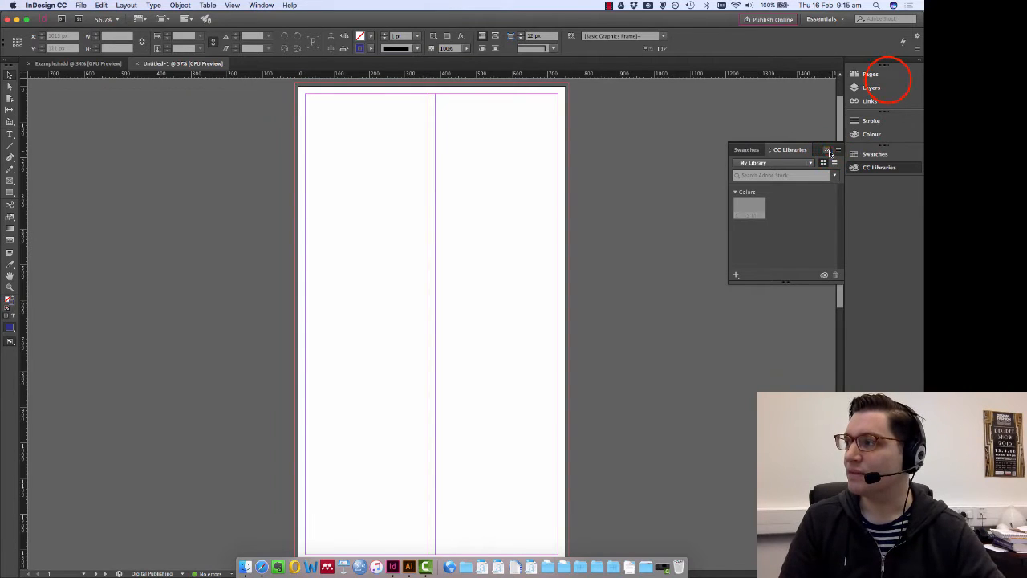
# Expand the Pages panel and make it taller.
pyautogui.click(889, 80)
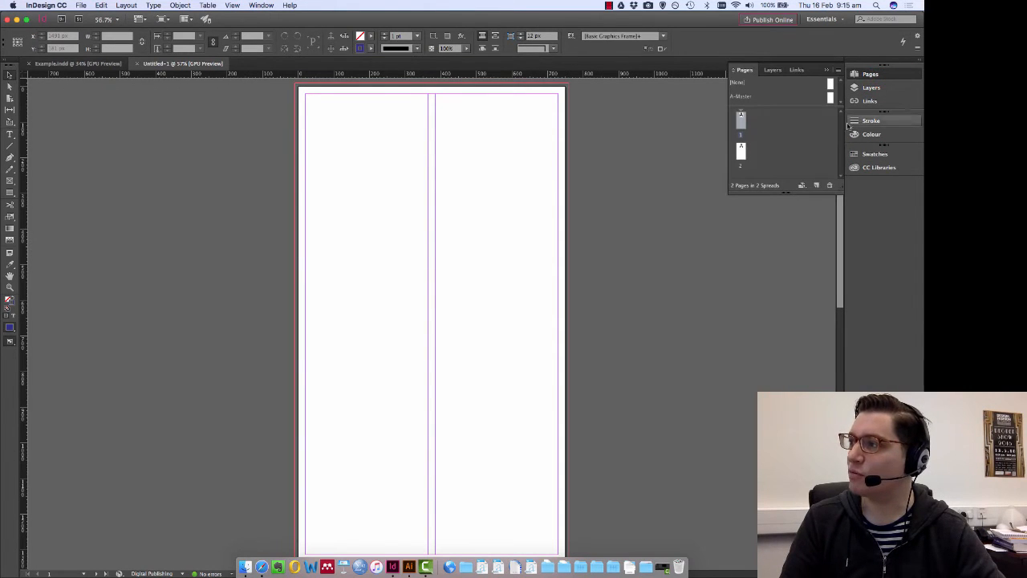
pyautogui.moveTo(789, 191); pyautogui.dragTo(786, 263)
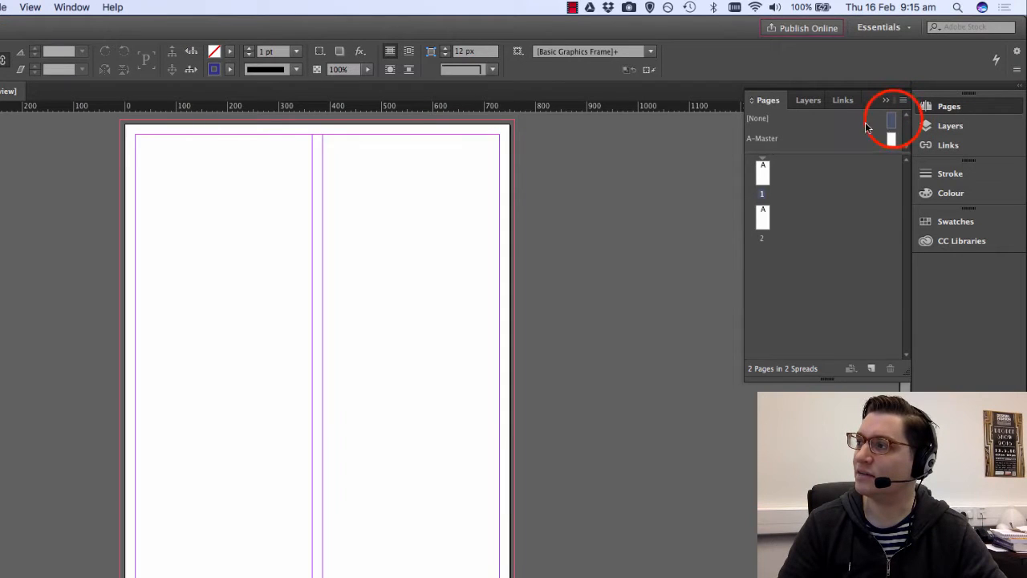
# Apply the [None] master to page 1.
pyautogui.moveTo(892, 120); pyautogui.dragTo(771, 186)
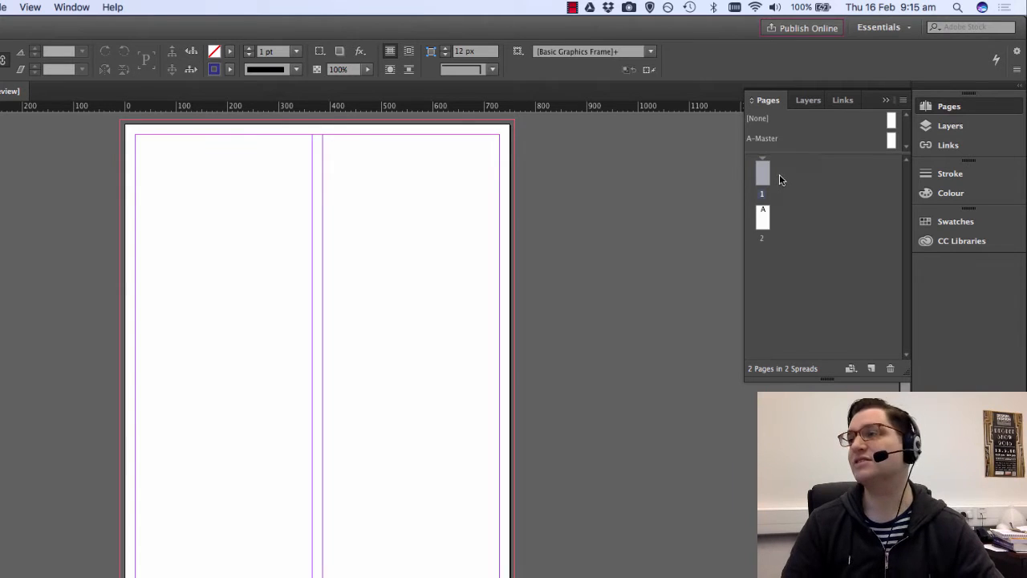
pyautogui.scroll(-1, 540, 211)
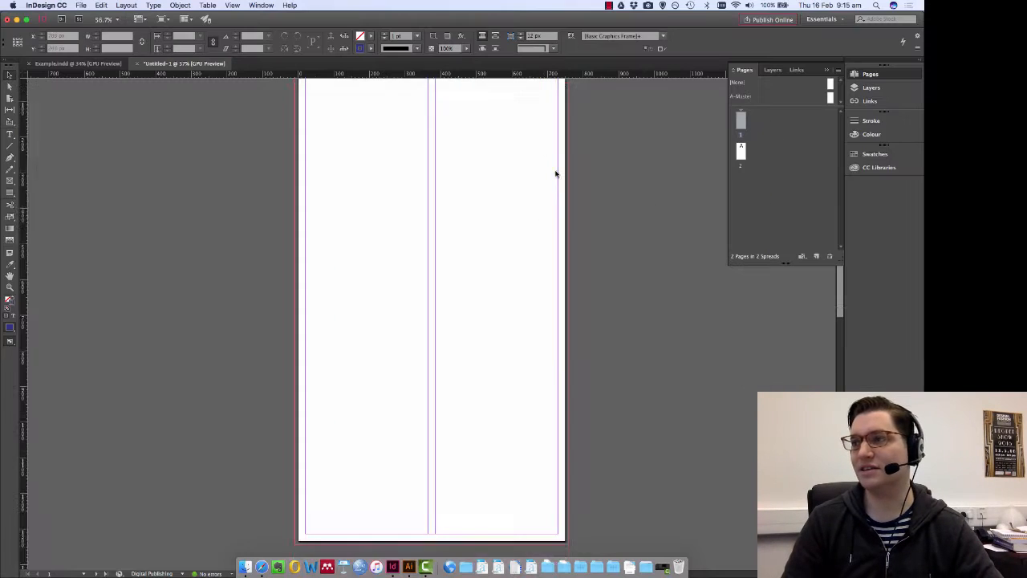
pyautogui.scroll(1, 489, 249)
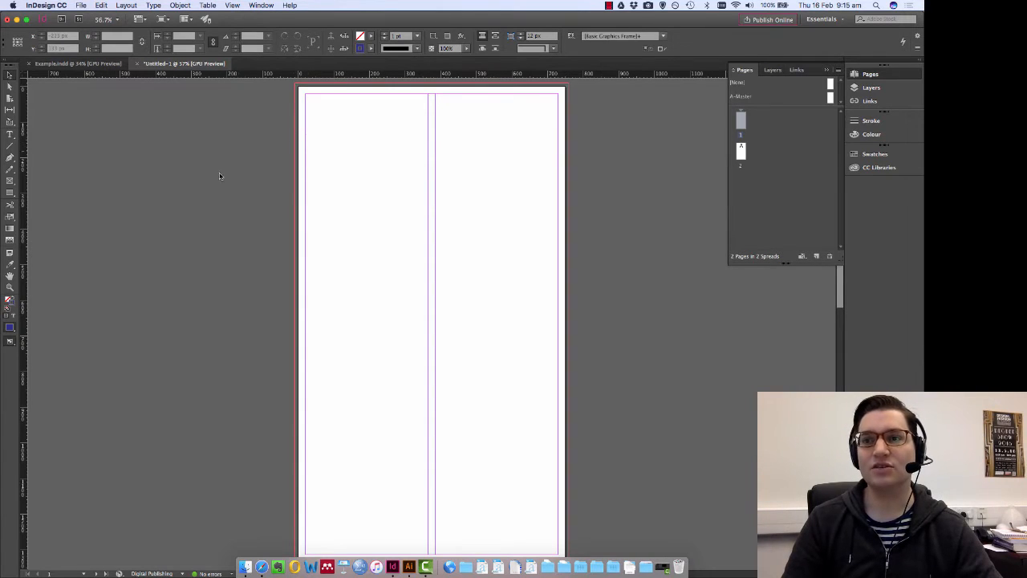
# Draw a 750 × 1334 px rectangle frame covering the whole of page 1.
pyautogui.scroll(-1, 219, 180)
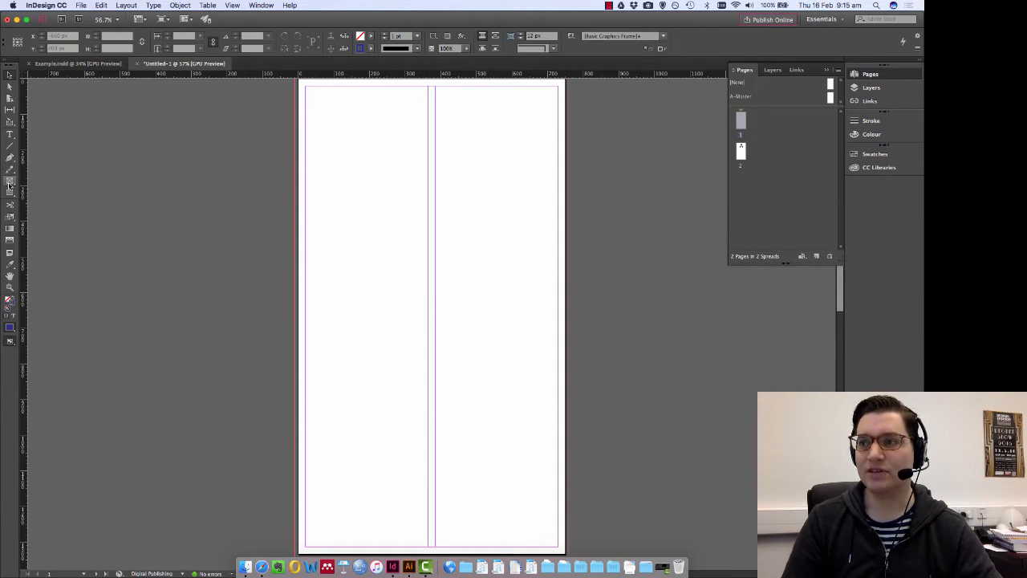
pyautogui.press('super+minus')
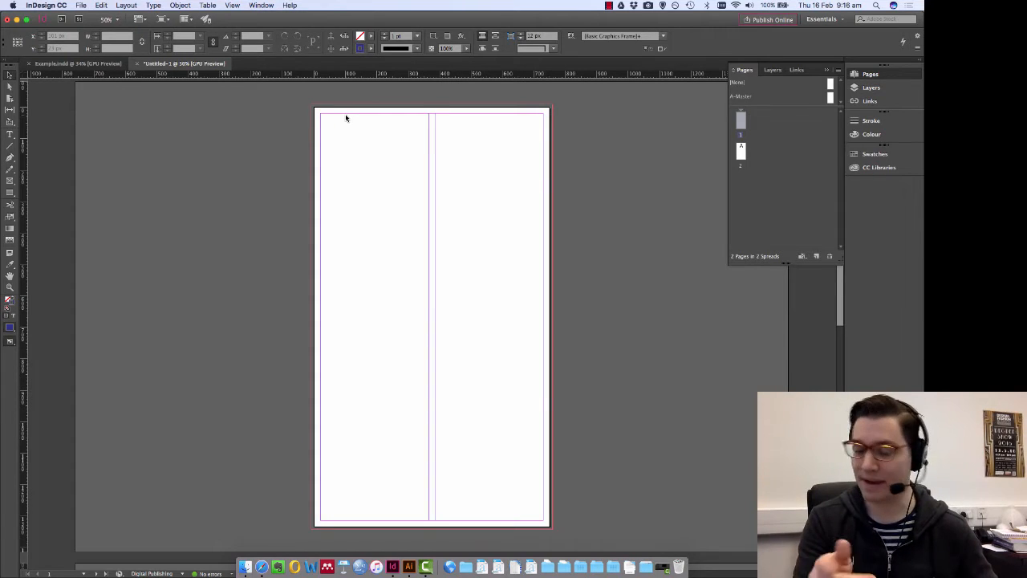
pyautogui.click(8, 182)
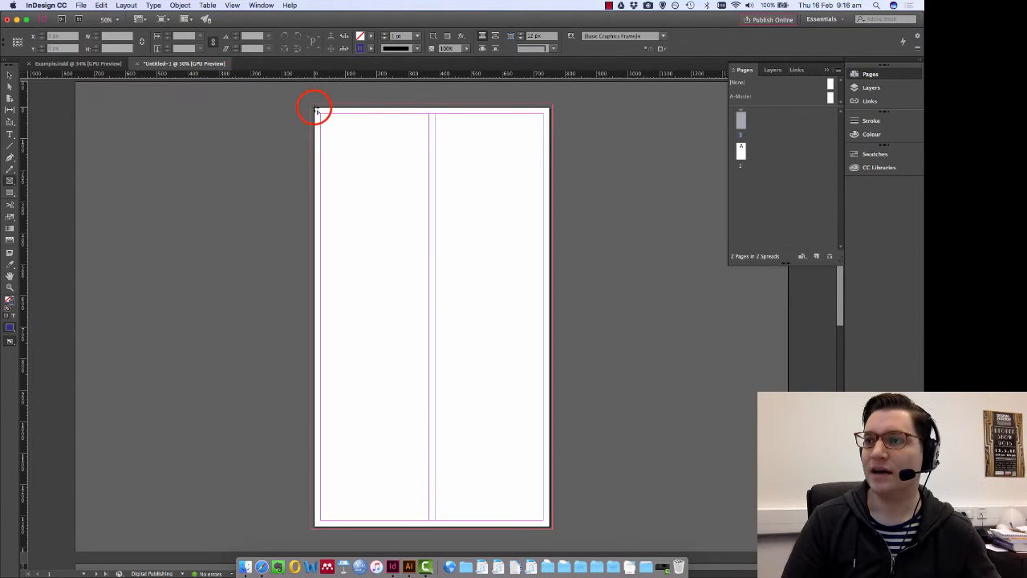
pyautogui.moveTo(316, 110); pyautogui.dragTo(552, 526)
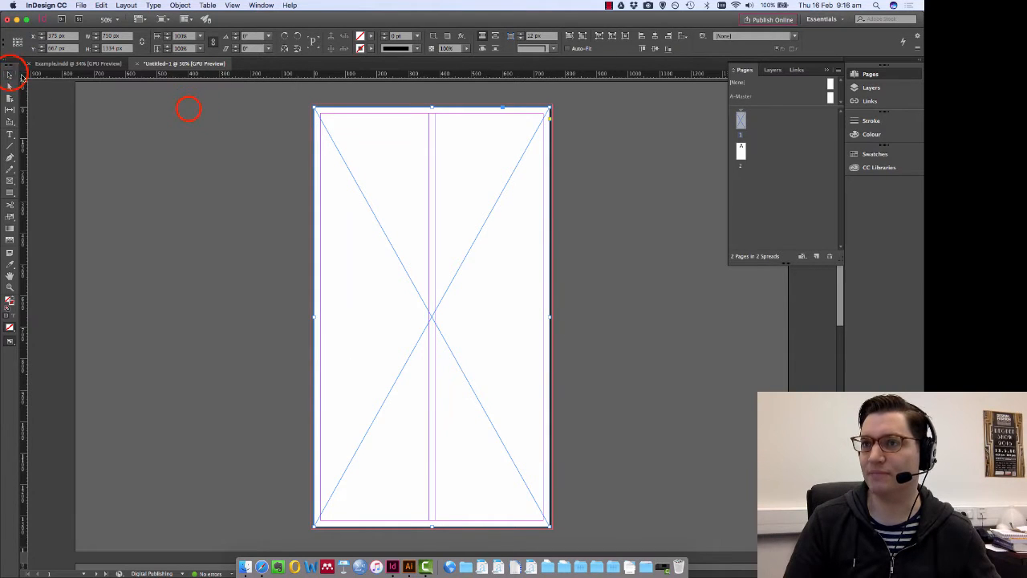
pyautogui.click(188, 108)
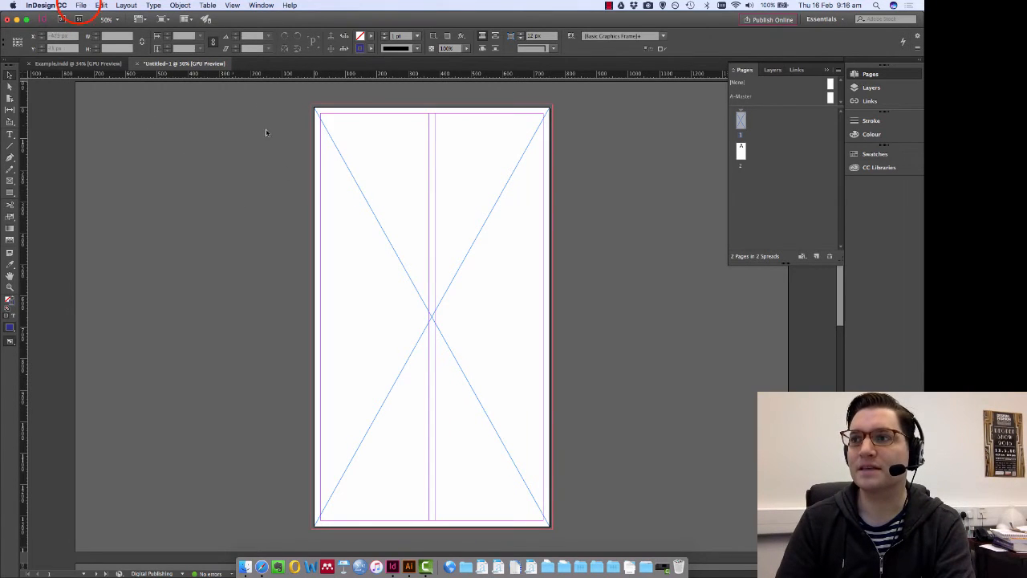
# Place HQ Wood Texture.jpg from the App Design Exercise Images folder into the page-sized frame.
pyautogui.click(81, 5)
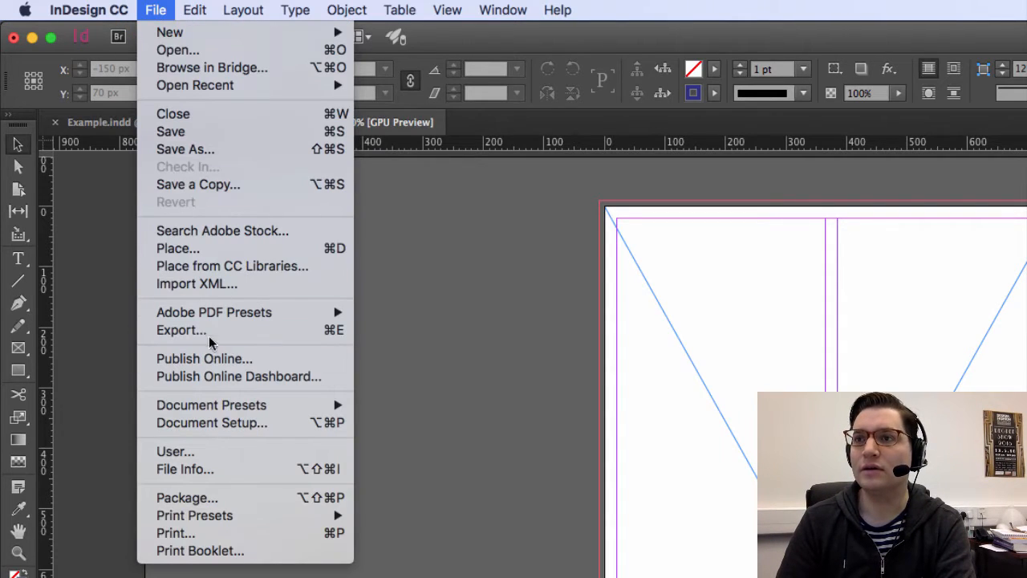
pyautogui.click(195, 254)
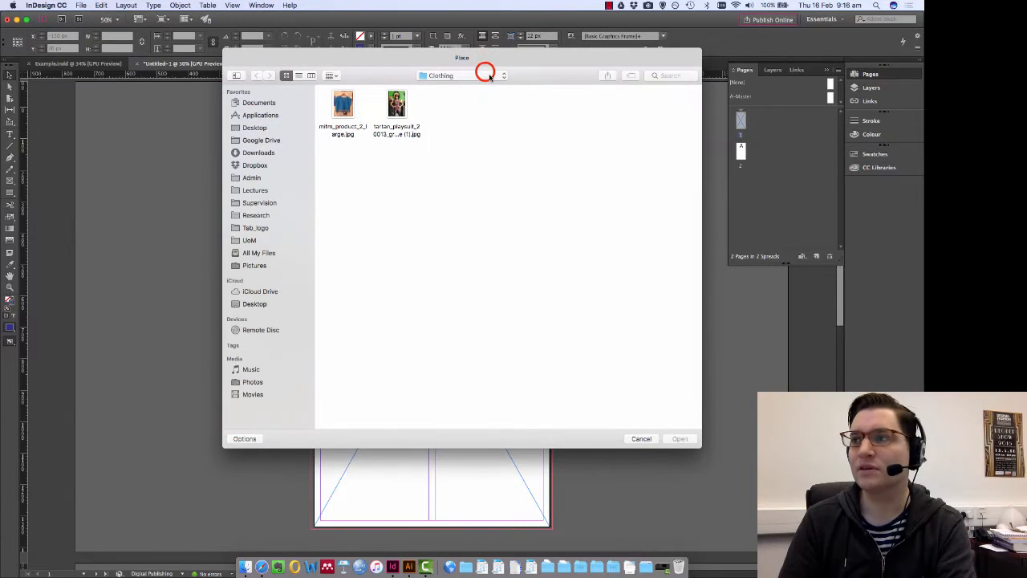
pyautogui.click(481, 75)
pyautogui.click(480, 95)
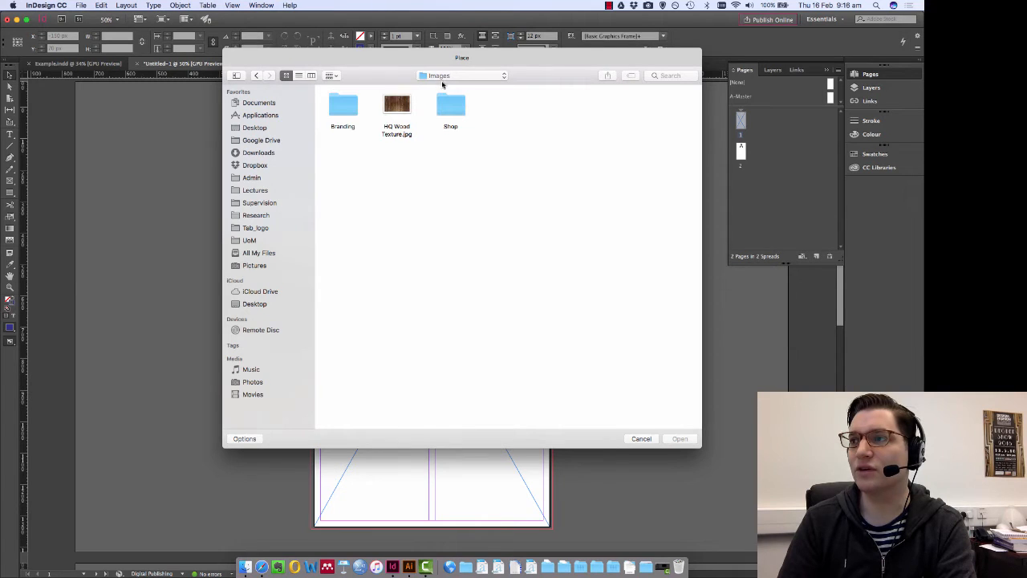
pyautogui.click(456, 76)
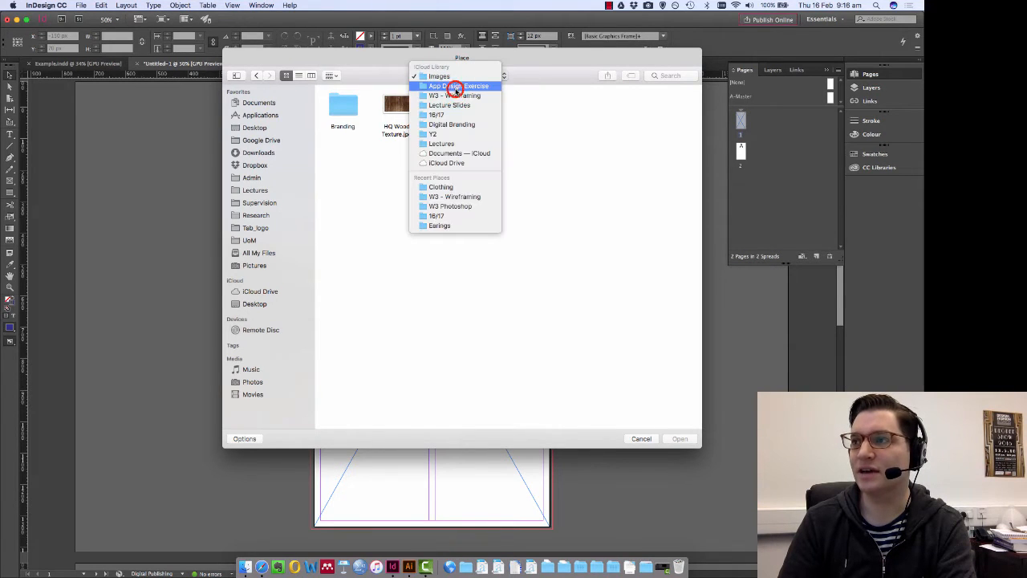
pyautogui.click(455, 85)
pyautogui.doubleClick(404, 108)
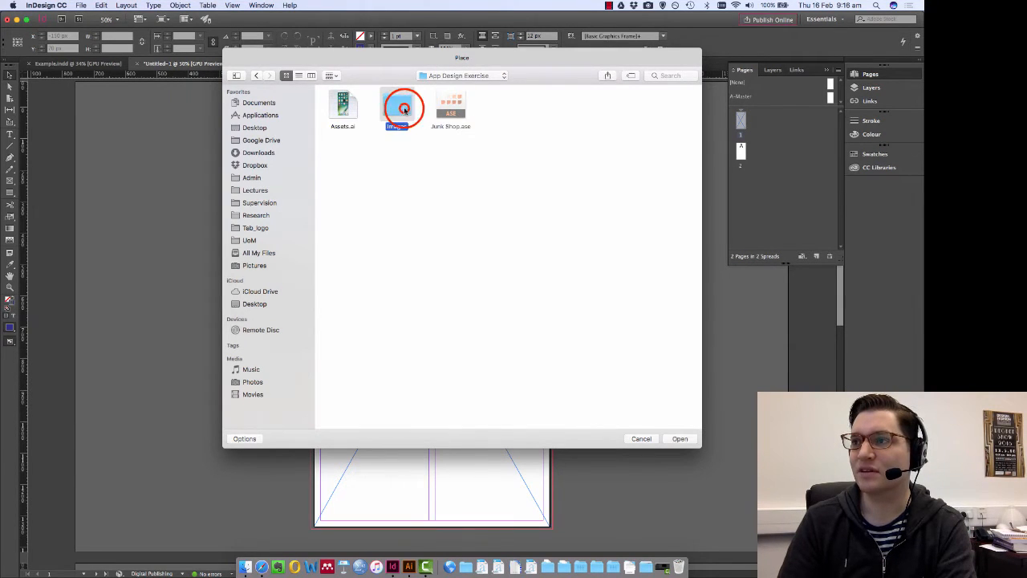
pyautogui.click(403, 105)
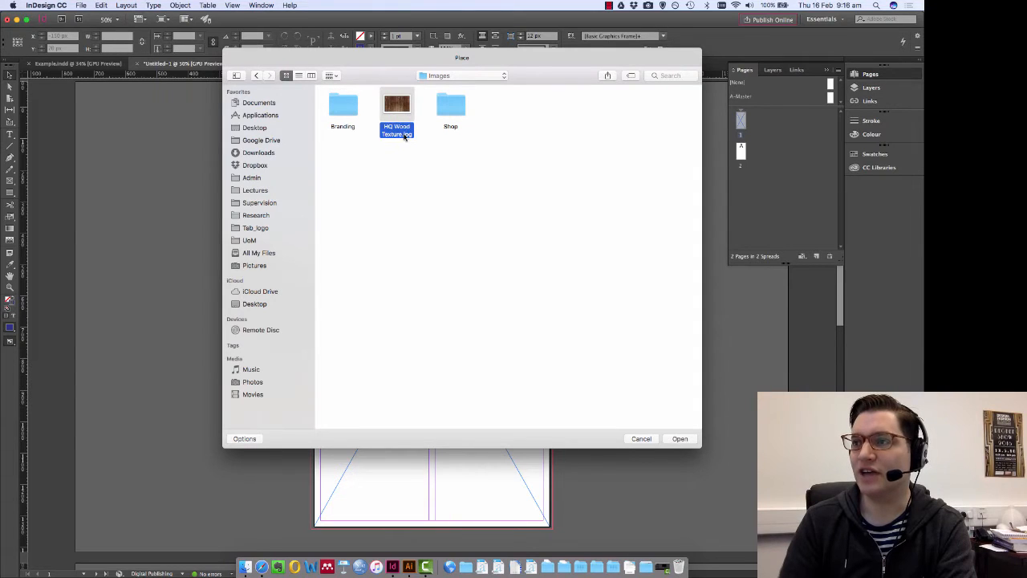
pyautogui.click(680, 438)
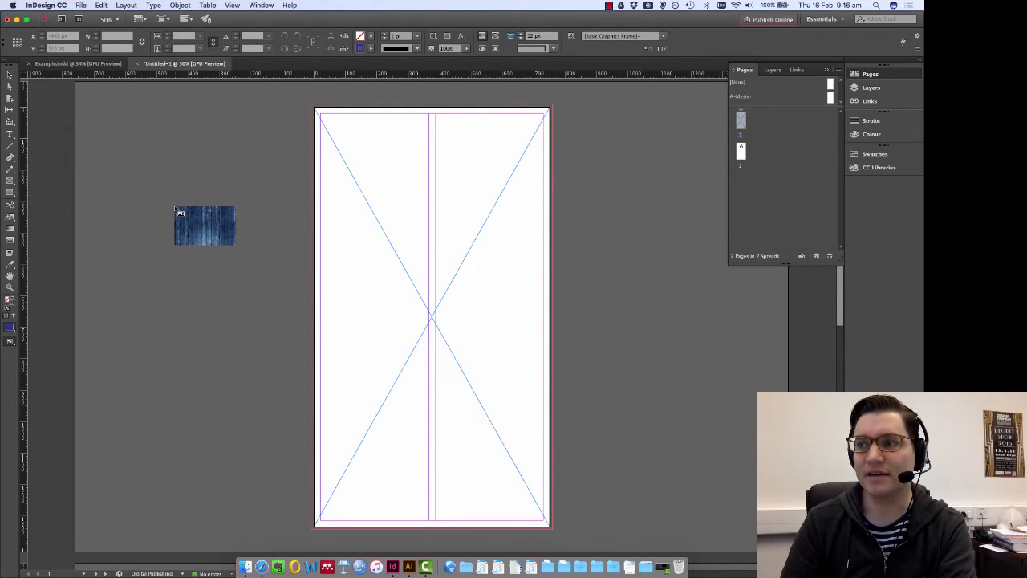
pyautogui.click(430, 309)
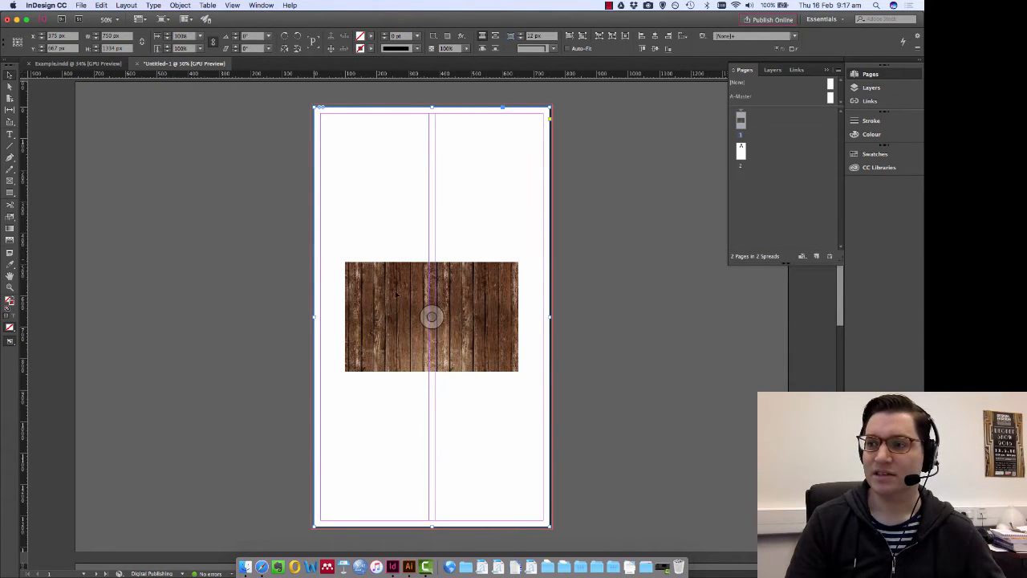
# Enlarge the wood image inside its frame to about 387% so it fills the whole page.
pyautogui.click(432, 317)
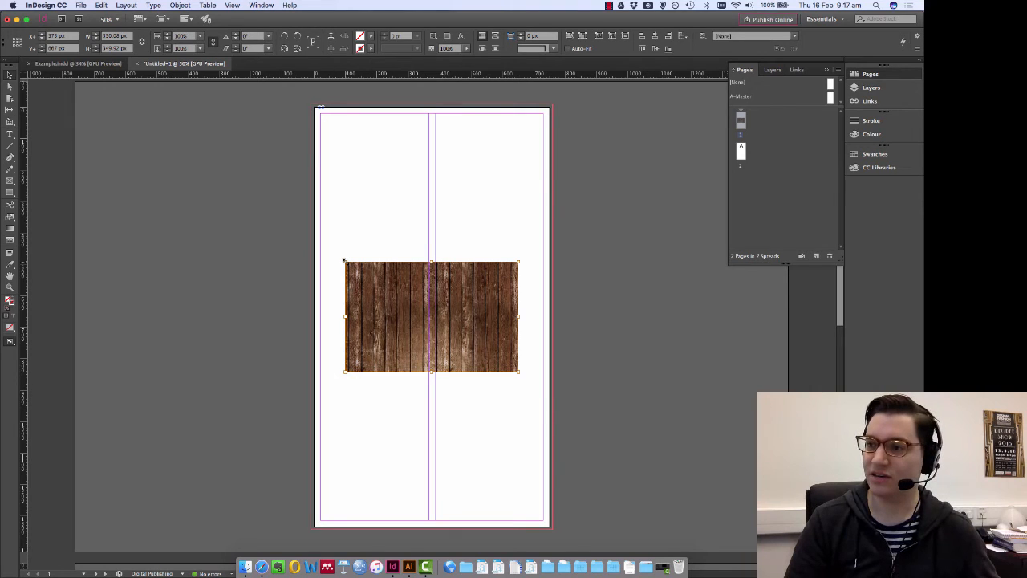
pyautogui.moveTo(344, 261); pyautogui.dragTo(98, 103)
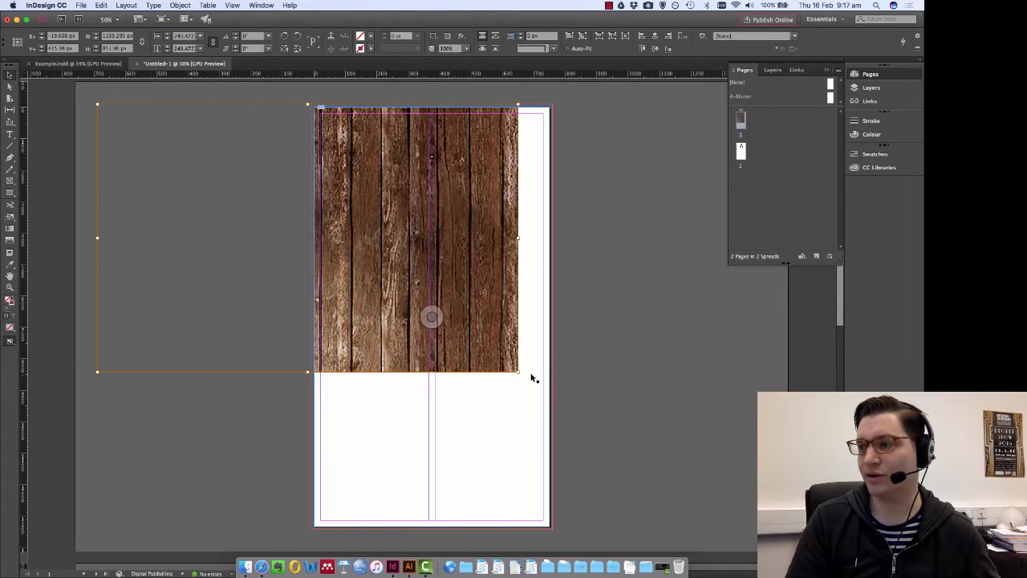
pyautogui.moveTo(519, 371); pyautogui.dragTo(685, 532)
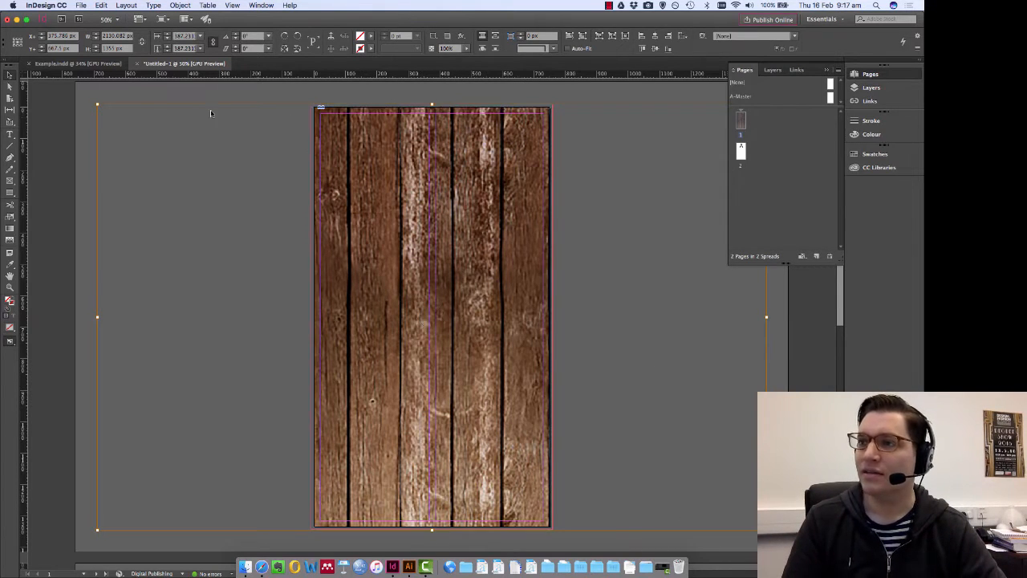
pyautogui.click(291, 100)
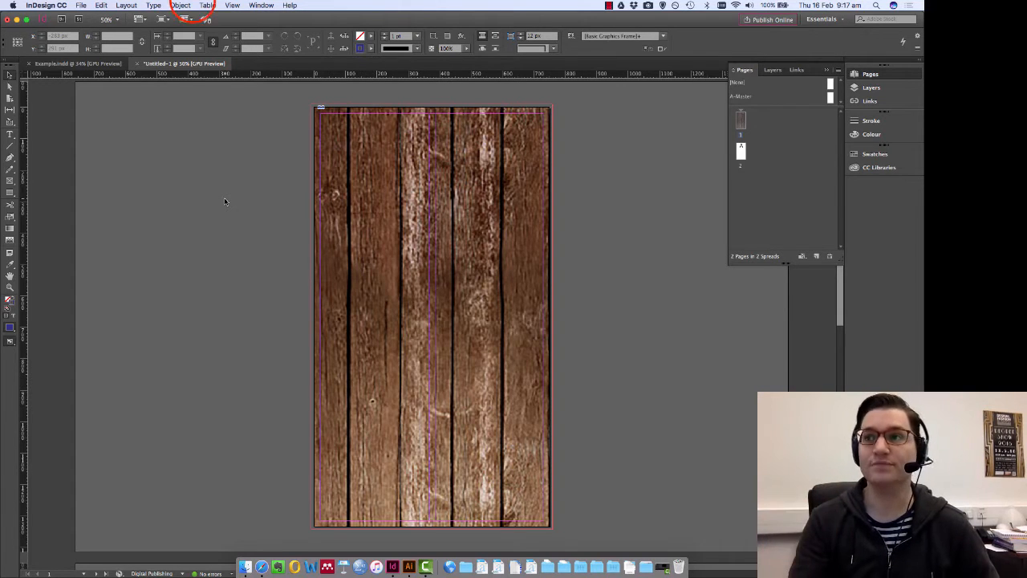
# Set the document's display performance to High Quality Display.
pyautogui.click(180, 5)
pyautogui.moveTo(233, 6)
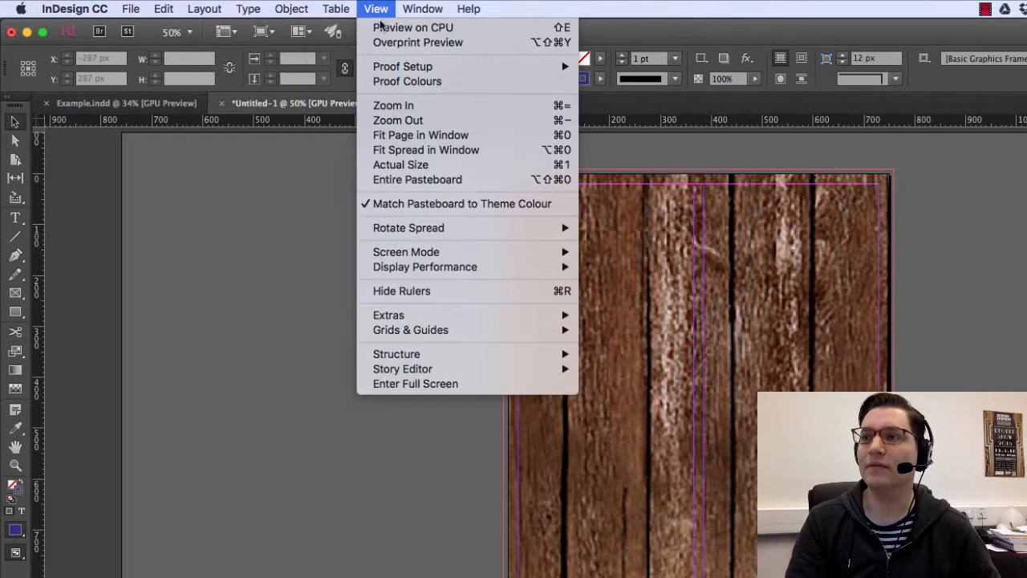
pyautogui.moveTo(479, 267)
pyautogui.click(683, 279)
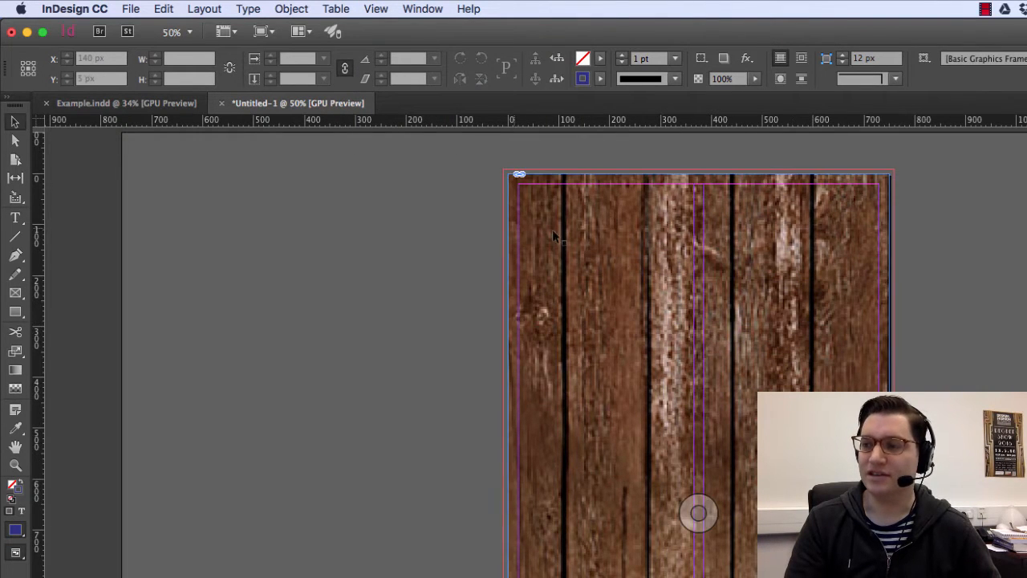
pyautogui.click(376, 9)
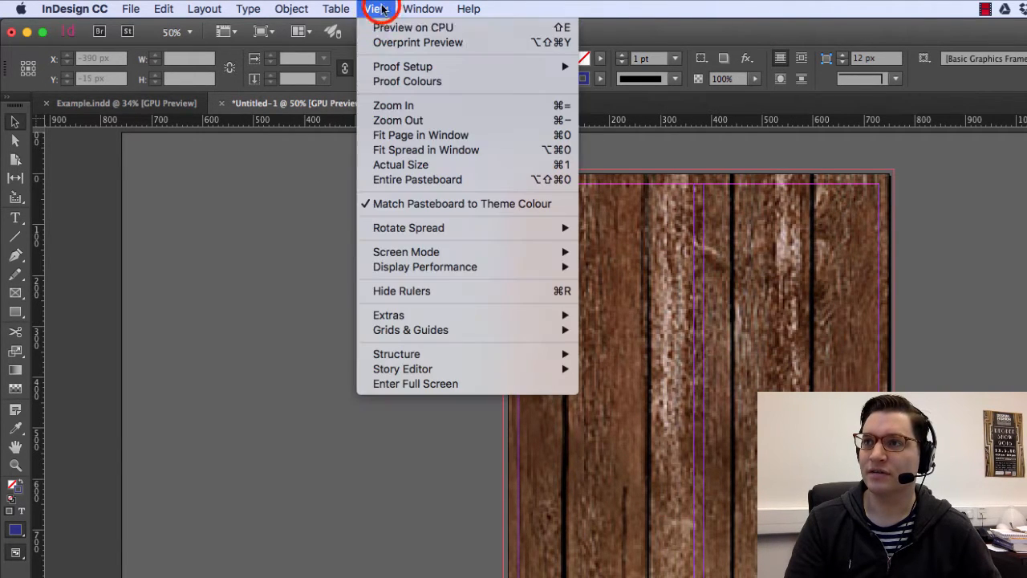
pyautogui.moveTo(425, 268)
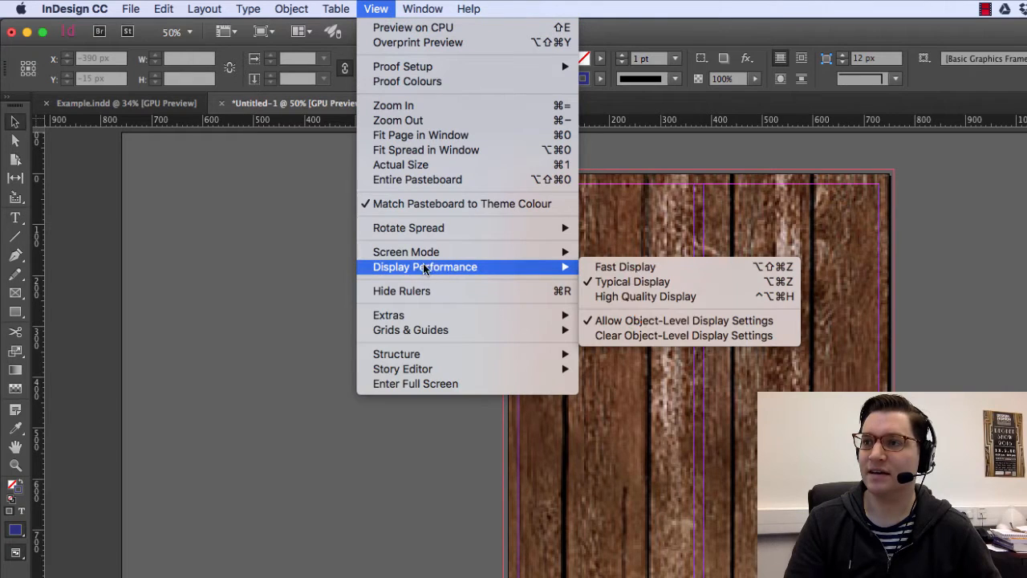
pyautogui.click(665, 295)
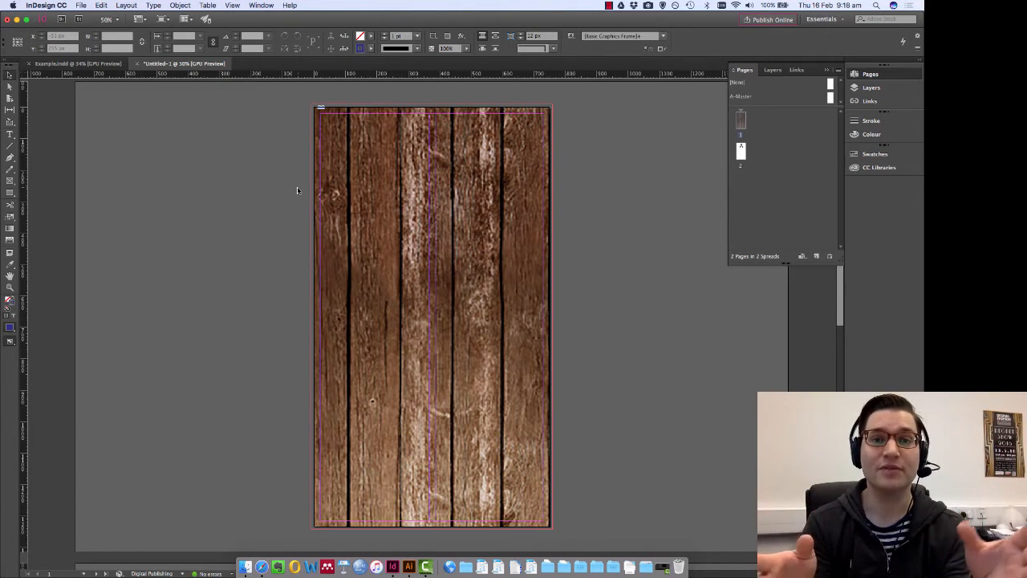
# Try the Fast Display and Typical Display performance settings and return to High Quality Display.
pyautogui.click(232, 4)
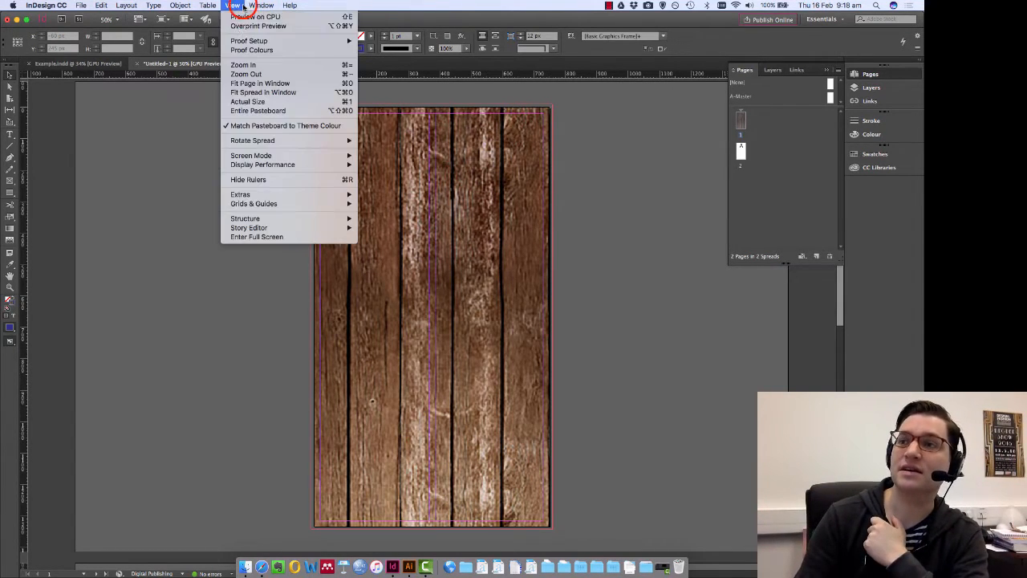
pyautogui.moveTo(285, 166)
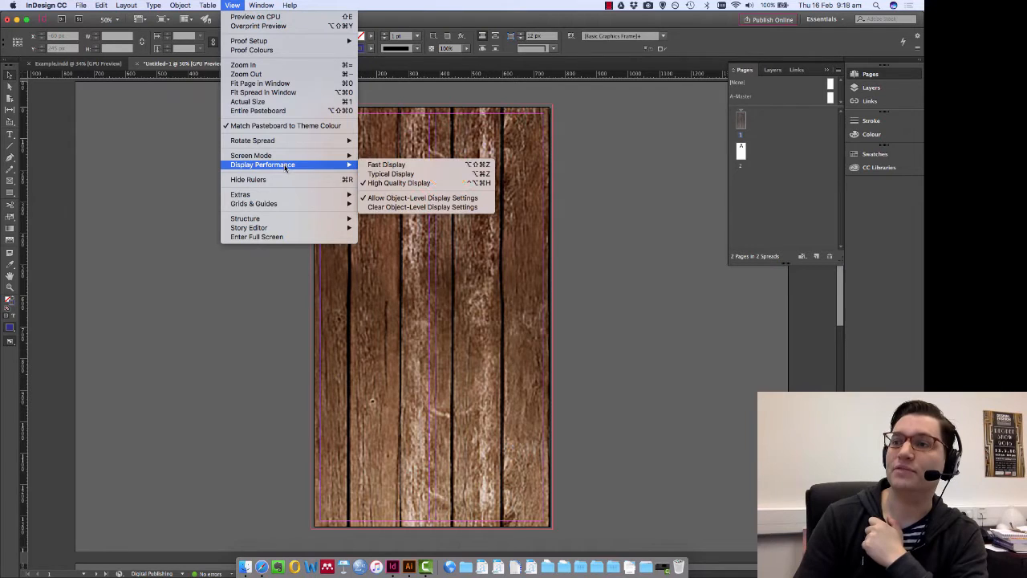
pyautogui.click(447, 165)
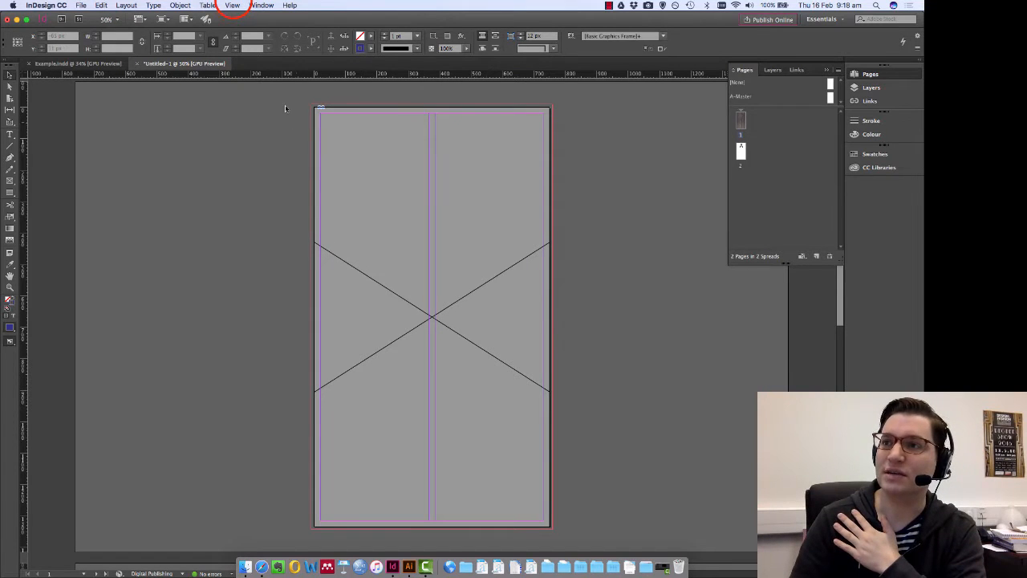
pyautogui.click(232, 5)
pyautogui.moveTo(345, 164)
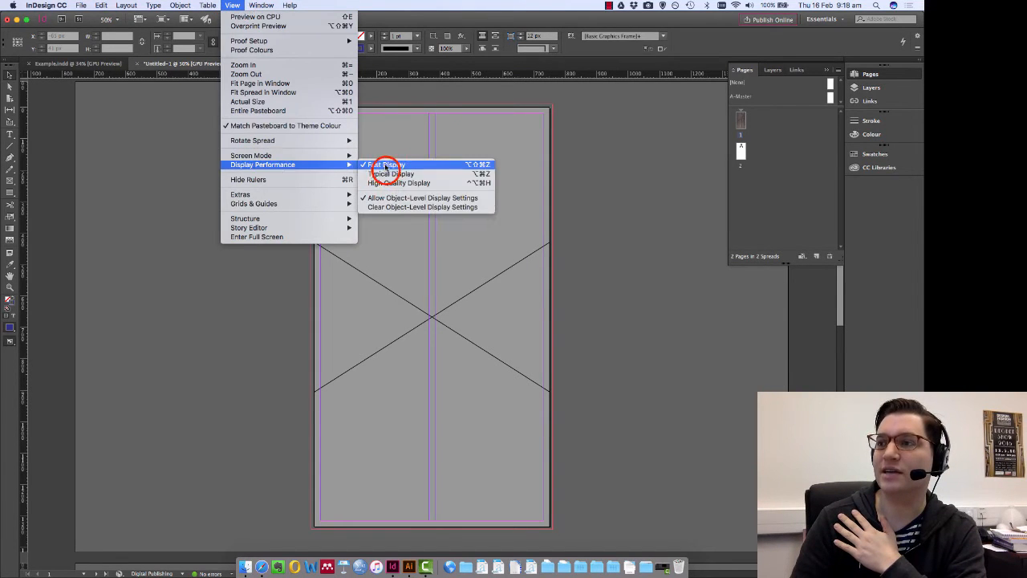
pyautogui.click(388, 174)
pyautogui.click(232, 5)
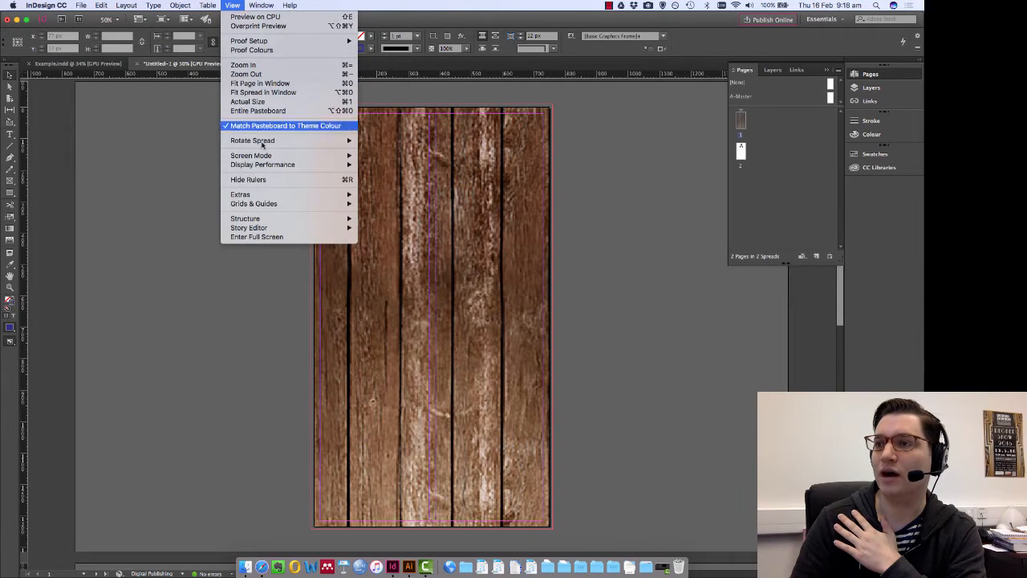
pyautogui.moveTo(263, 166)
pyautogui.click(399, 183)
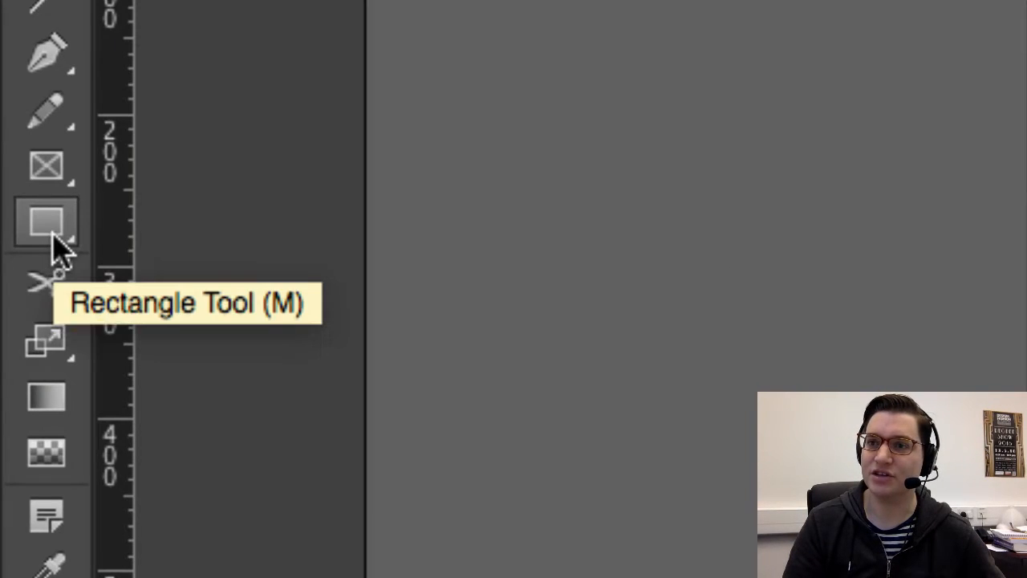
# Draw a 750 × 1334 px rectangle over the wood image, with no stroke and a [Black] fill.
pyautogui.click(52, 232)
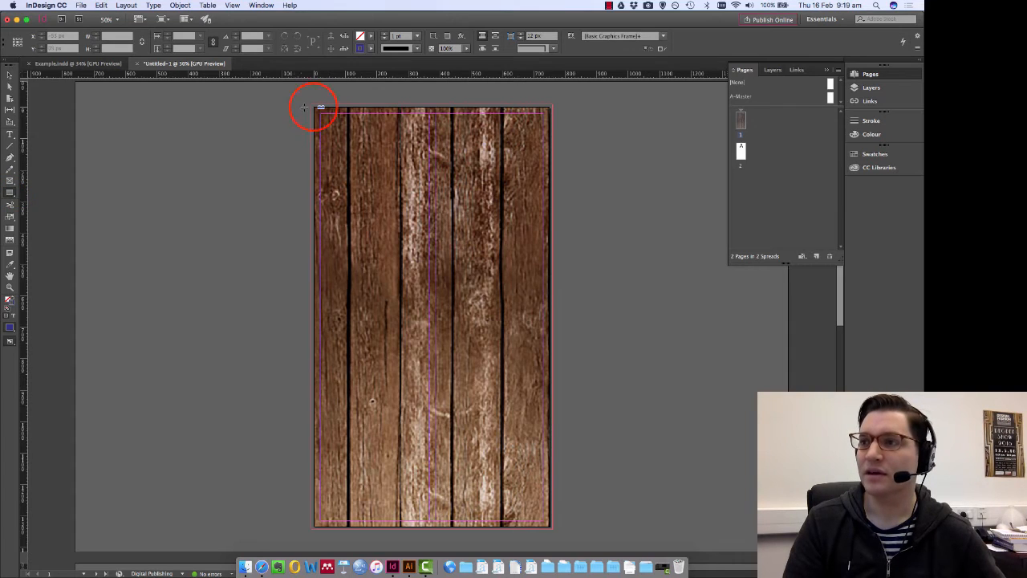
pyautogui.moveTo(314, 107); pyautogui.dragTo(551, 527)
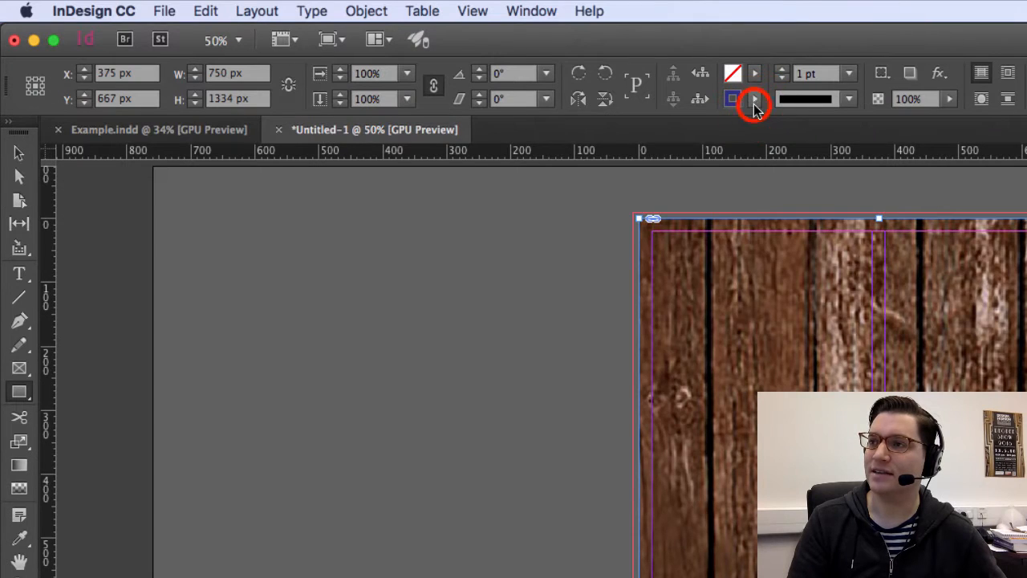
pyautogui.click(370, 48)
pyautogui.click(551, 149)
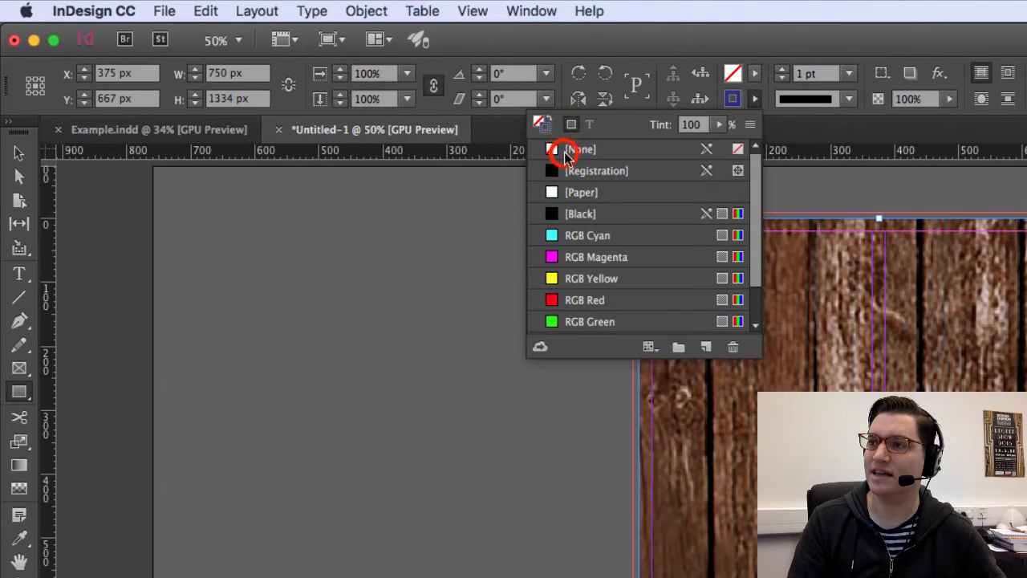
pyautogui.click(754, 73)
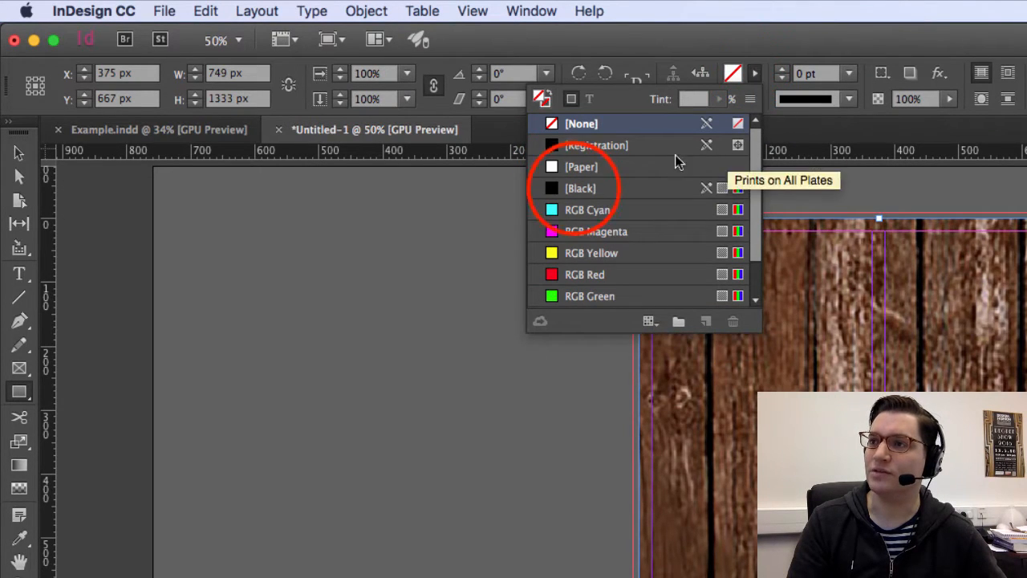
pyautogui.click(578, 188)
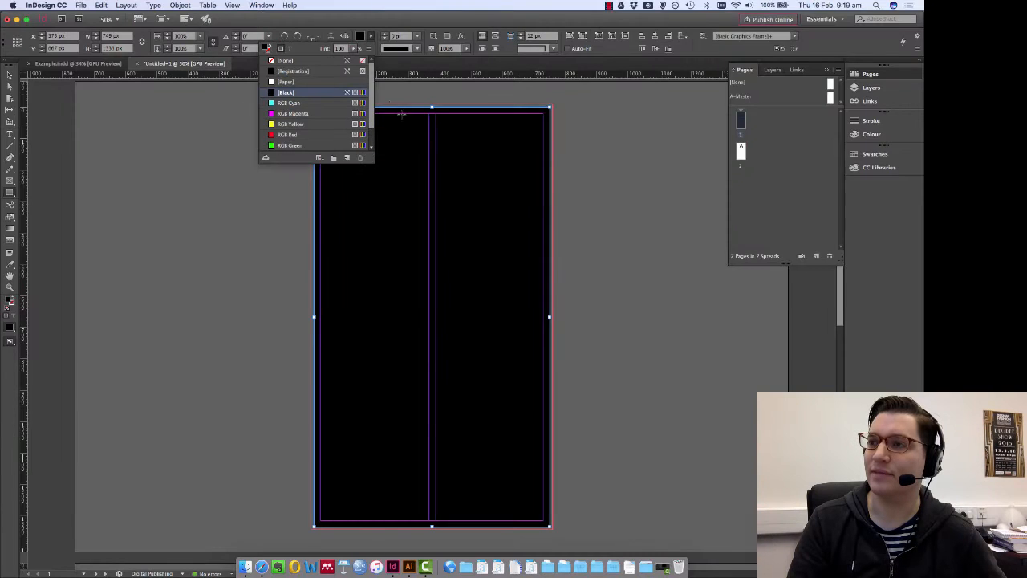
pyautogui.click(121, 119)
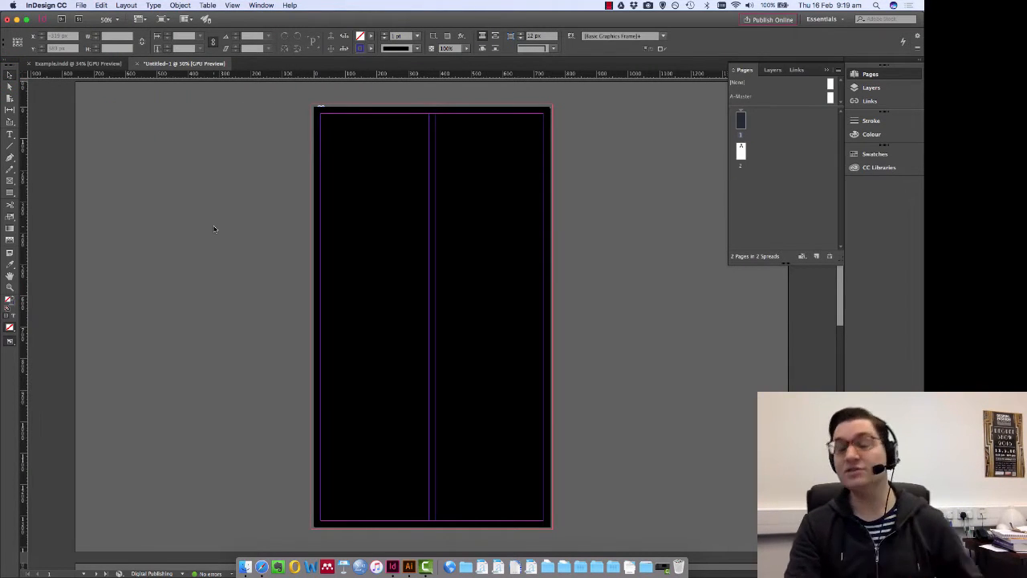
# Change the black rectangle's blending mode to Colour in the Effects settings.
pyautogui.click(356, 159)
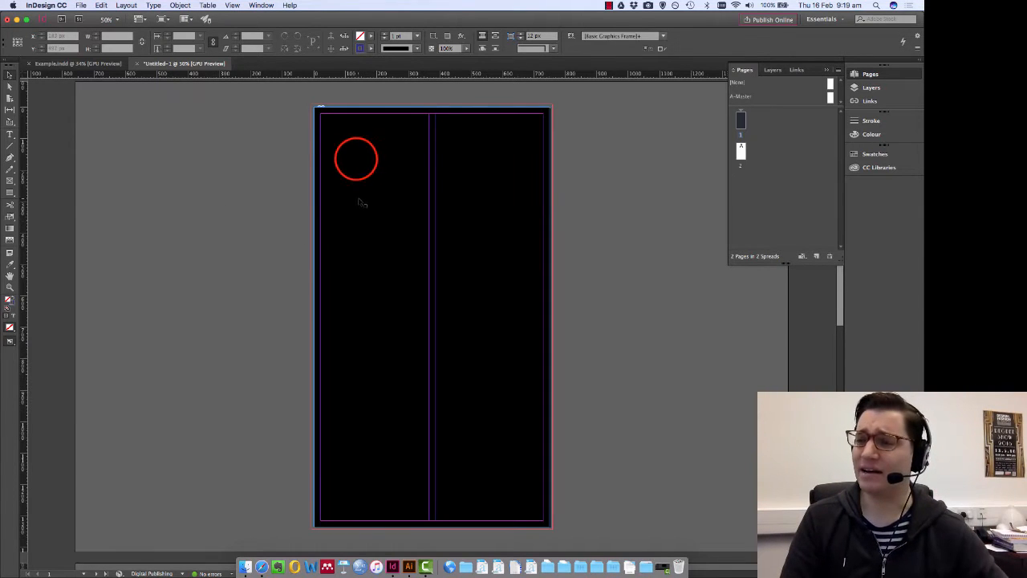
pyautogui.click(261, 5)
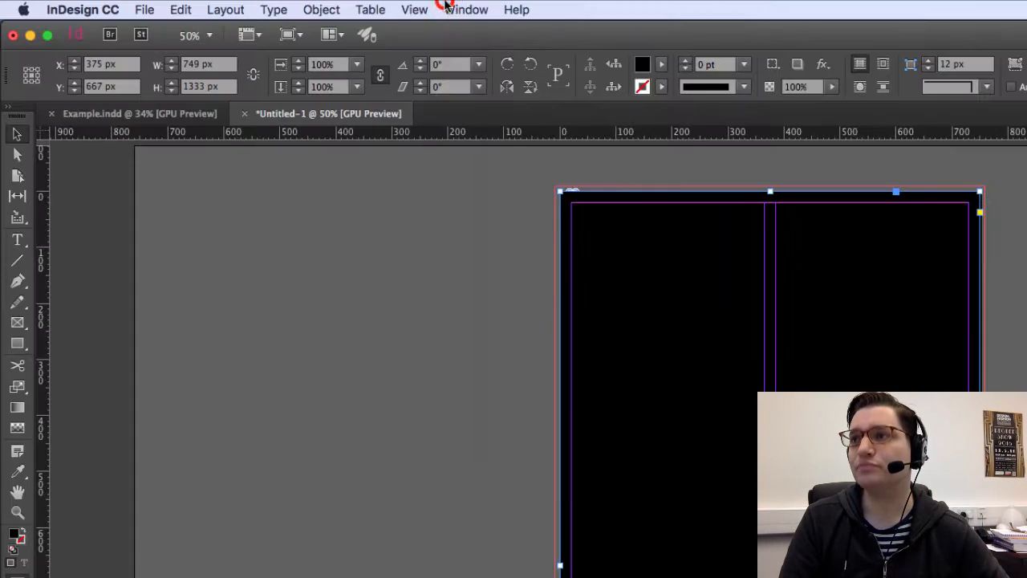
pyautogui.click(522, 168)
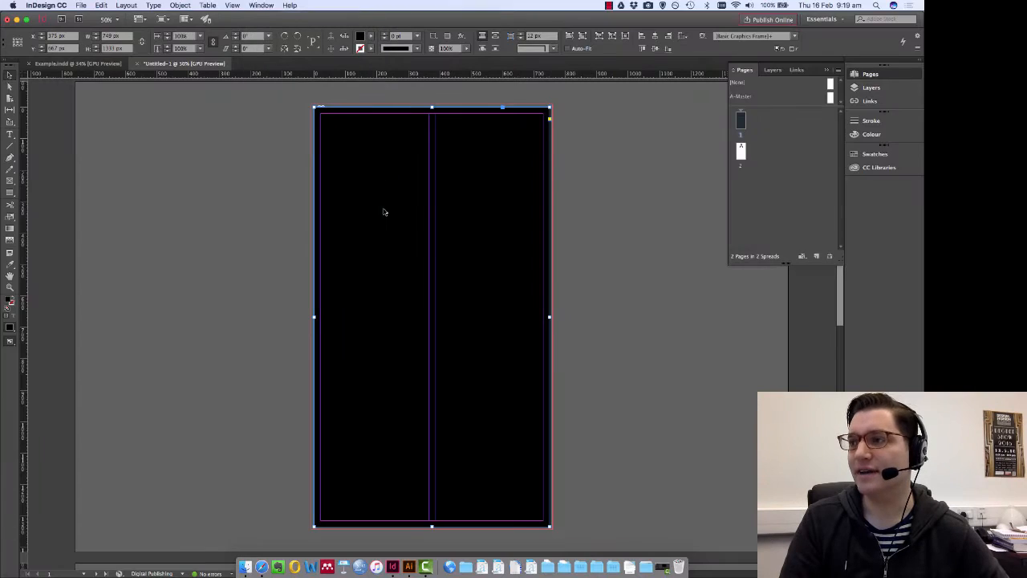
pyautogui.moveTo(274, 189); pyautogui.dragTo(224, 150)
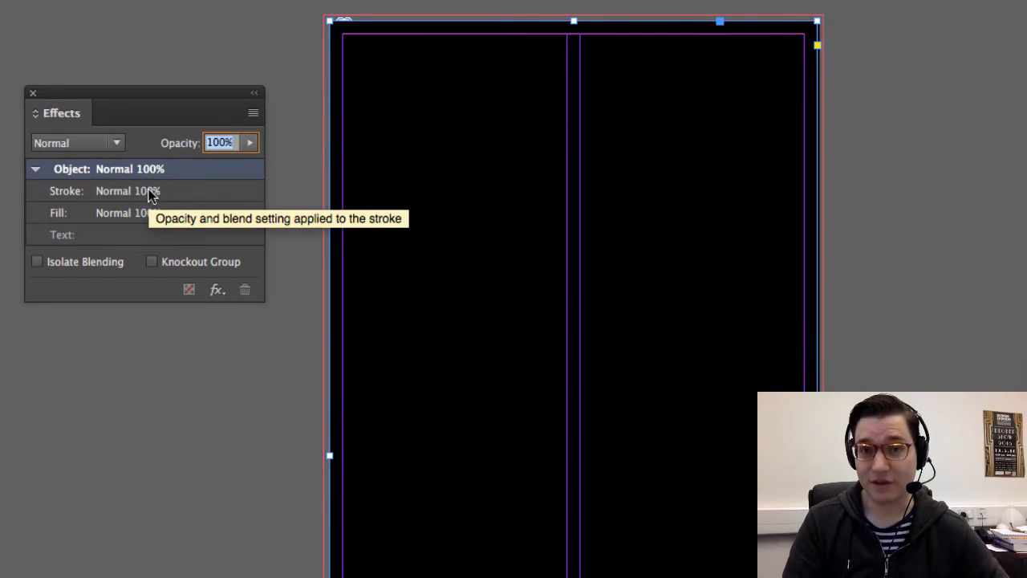
pyautogui.click(117, 145)
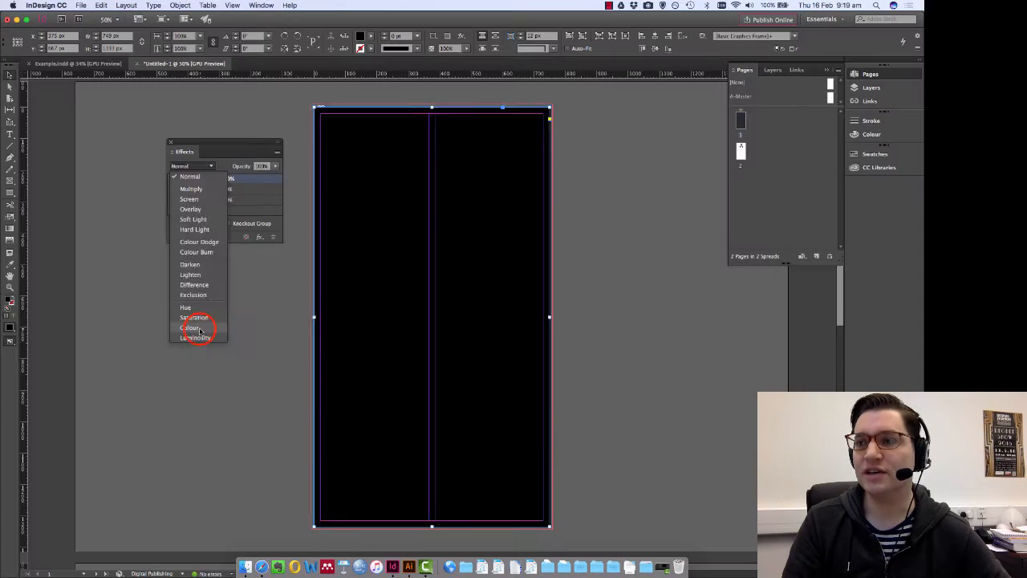
pyautogui.click(88, 478)
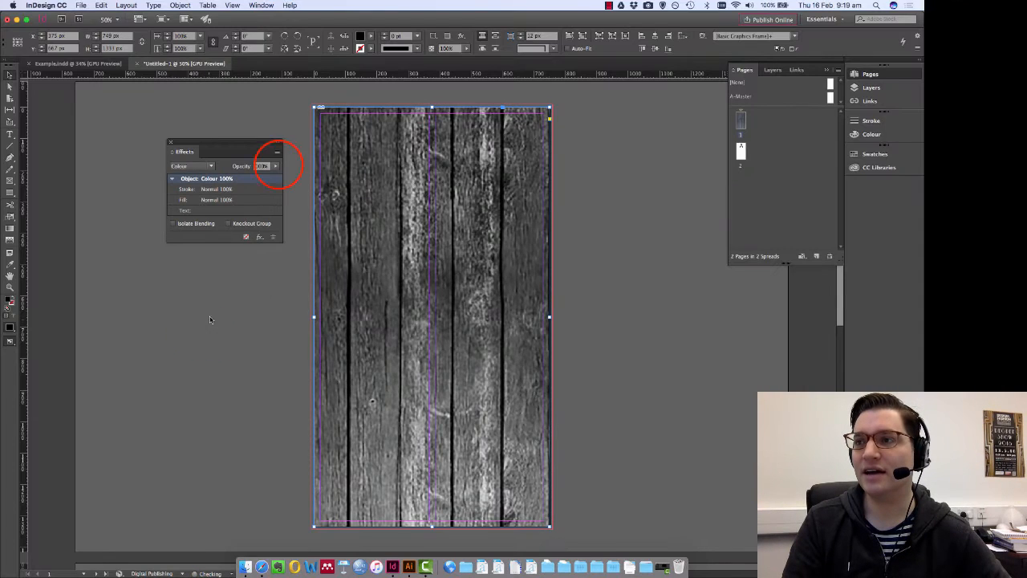
# Reduce the black overlay's opacity to 84% and close the Effects settings.
pyautogui.click(275, 166)
pyautogui.moveTo(276, 177); pyautogui.dragTo(267, 179)
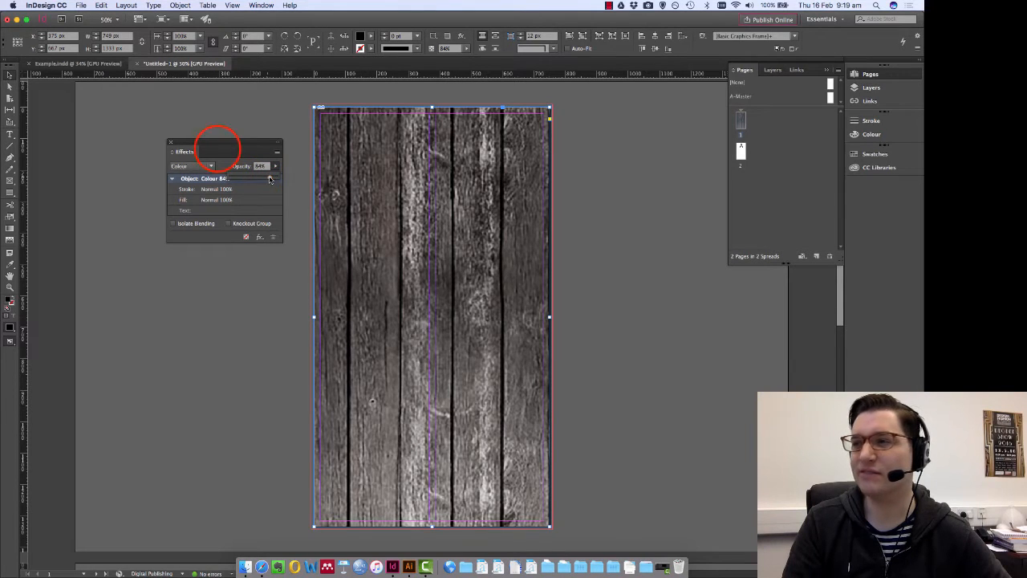
pyautogui.click(205, 166)
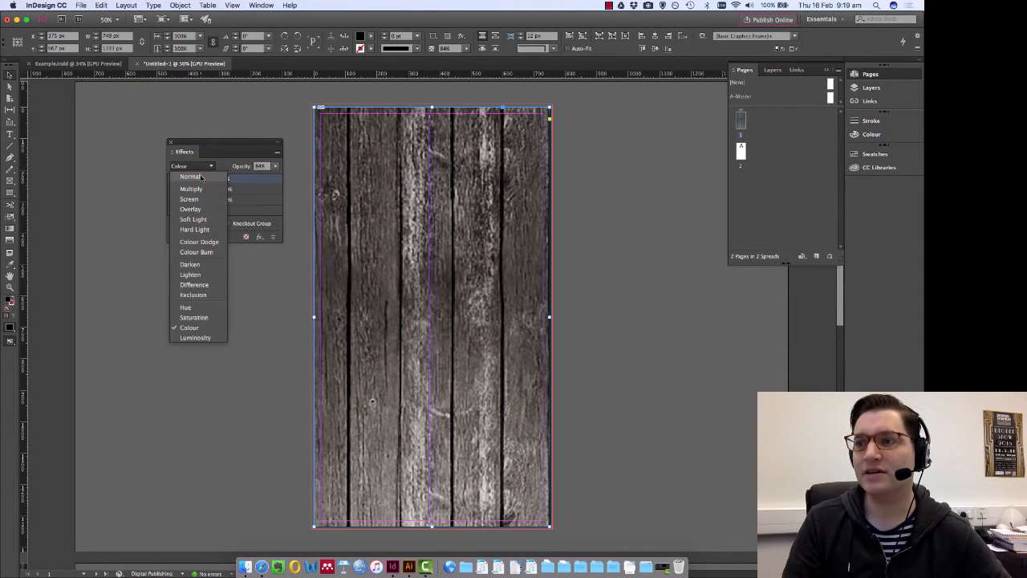
pyautogui.click(190, 131)
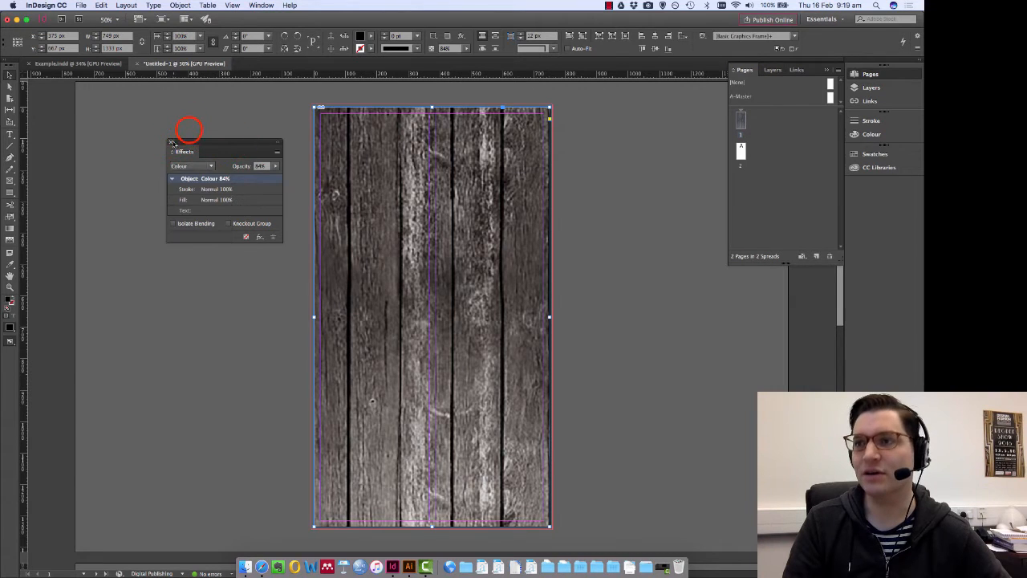
pyautogui.click(190, 128)
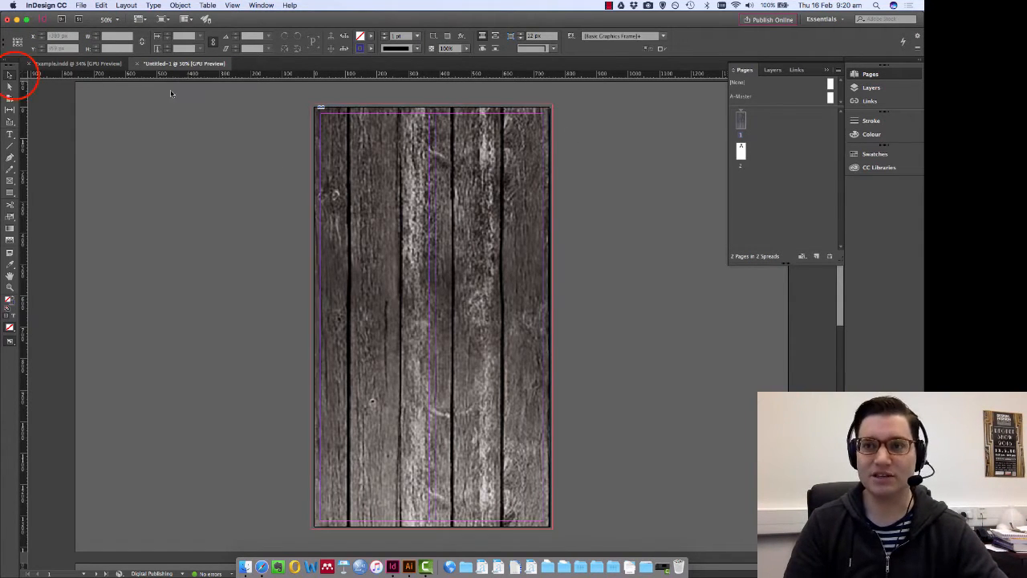
# Place Junk Logo.png from the Branding folder on the lower half of the page, spanning the full width between the margins.
pyautogui.click(15, 75)
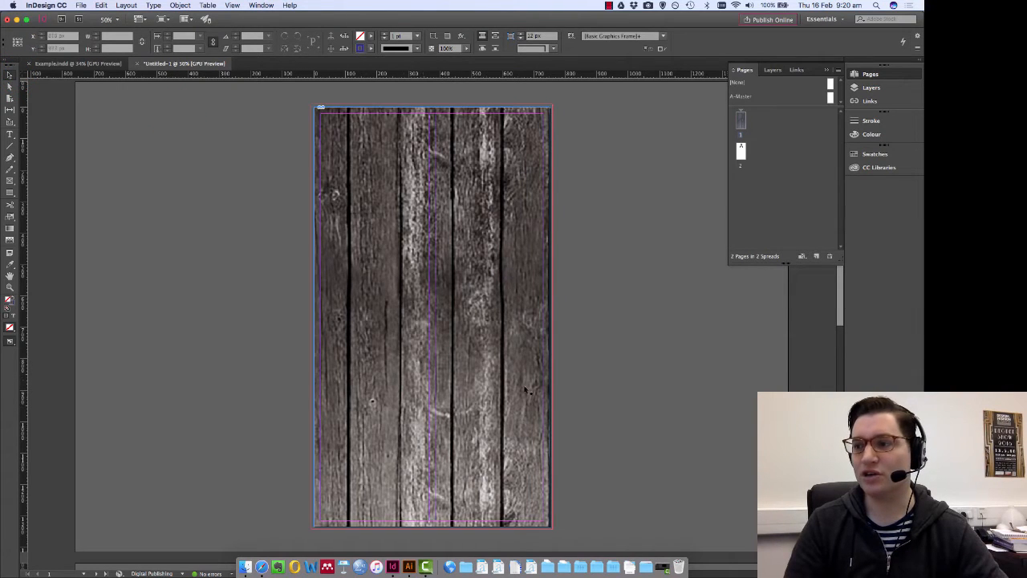
pyautogui.click(83, 6)
pyautogui.click(91, 131)
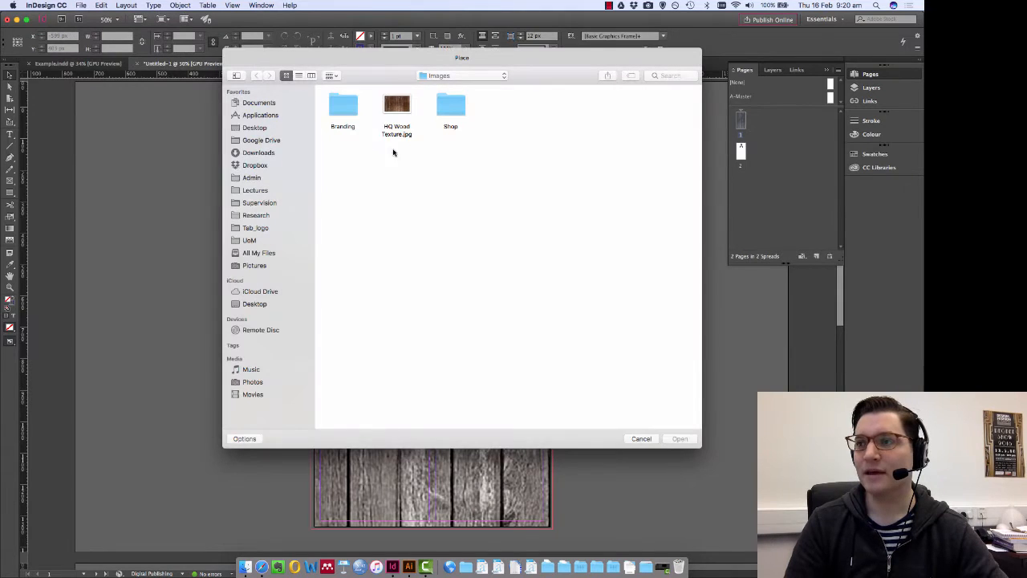
pyautogui.click(344, 103)
pyautogui.doubleClick(344, 103)
pyautogui.click(393, 109)
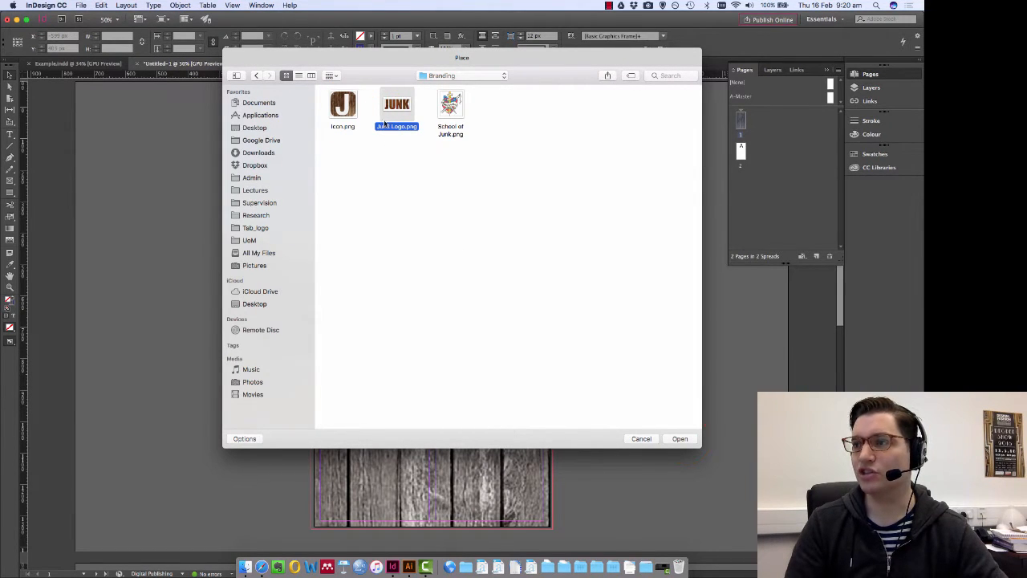
pyautogui.click(680, 439)
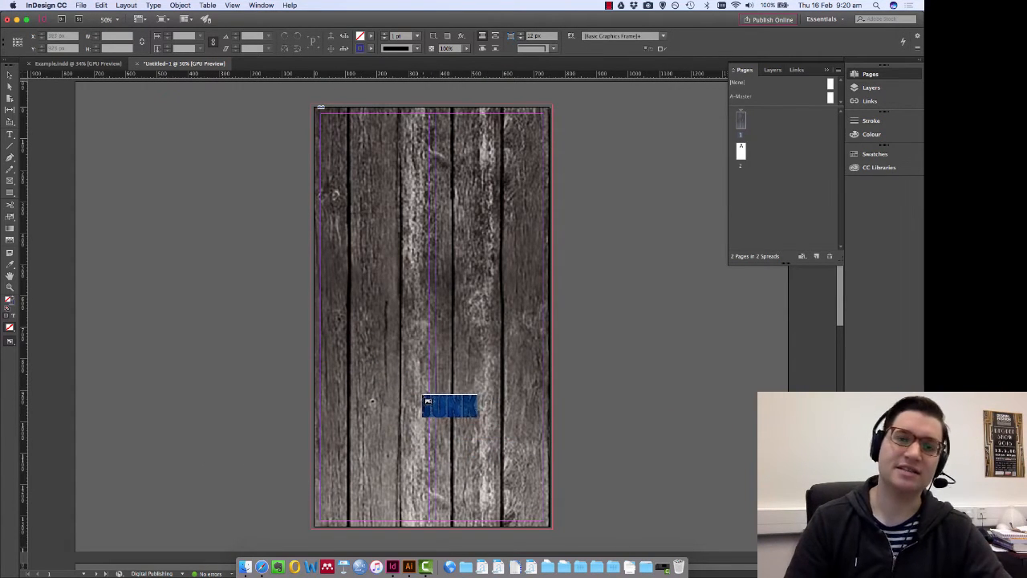
pyautogui.click(321, 346)
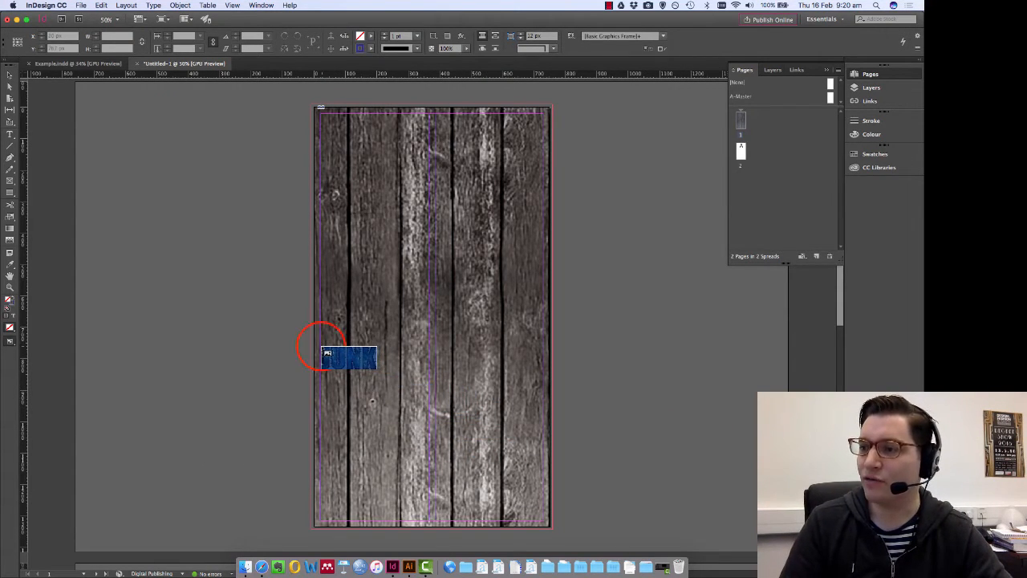
pyautogui.moveTo(321, 346); pyautogui.dragTo(544, 419)
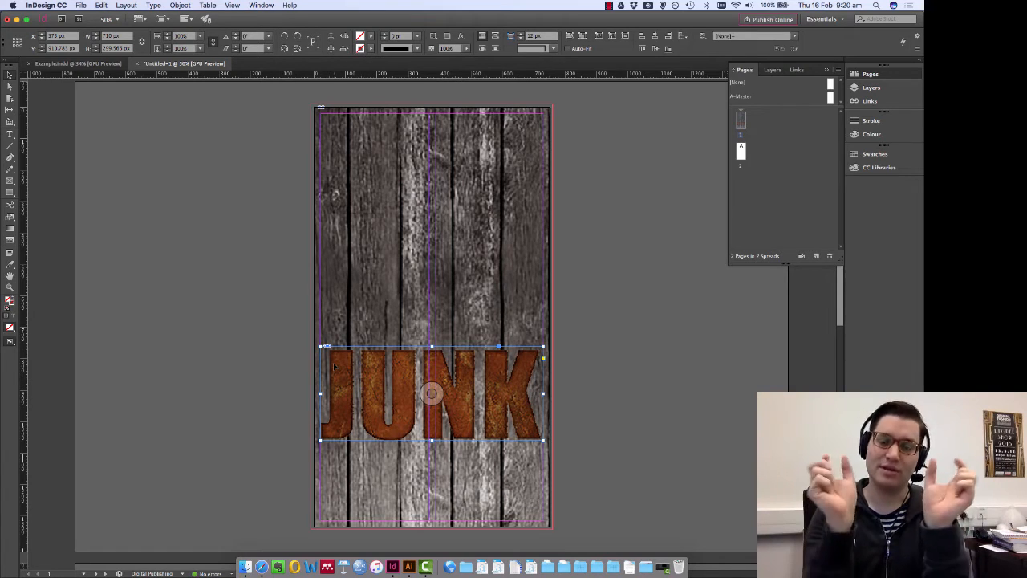
# Move the JUNK logo slightly further down the page, to about Y 977 px, and deselect it.
pyautogui.click(498, 391)
pyautogui.moveTo(499, 390); pyautogui.dragTo(498, 411)
pyautogui.click(161, 252)
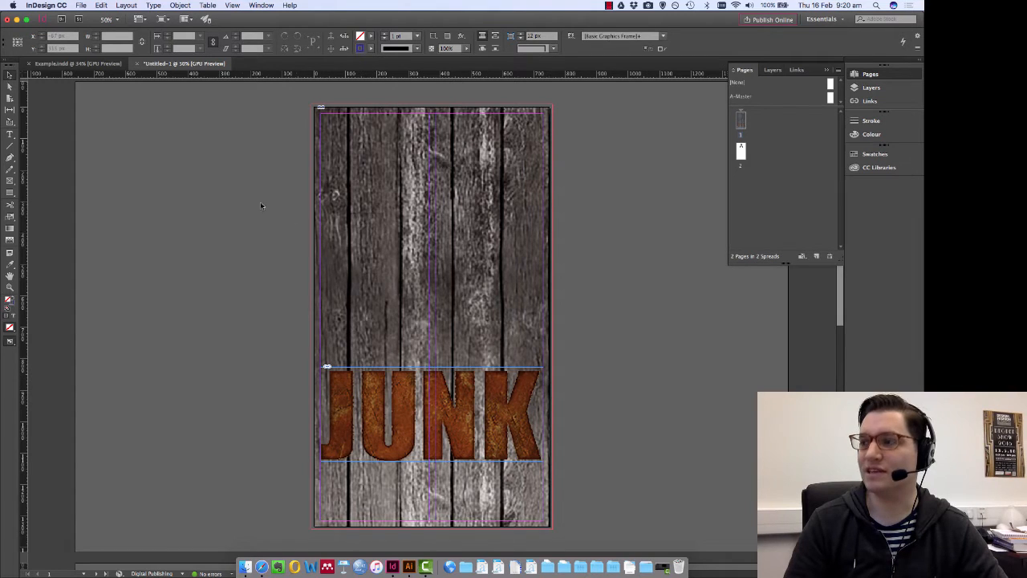
# Add a Bevel and Emboss effect to the JUNK logo, keeping the logo in view for the preview.
pyautogui.click(429, 387)
pyautogui.click(260, 5)
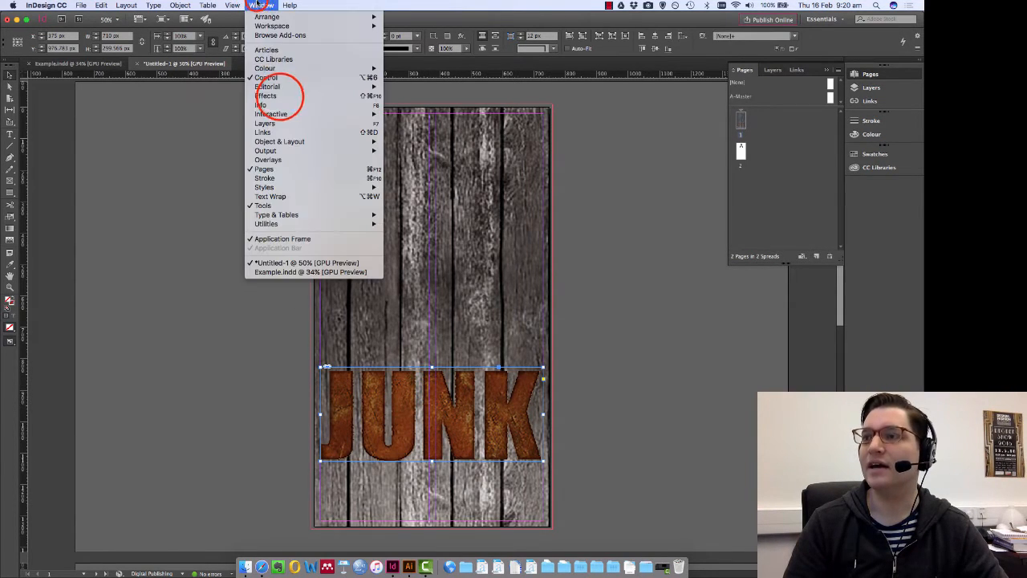
pyautogui.click(281, 91)
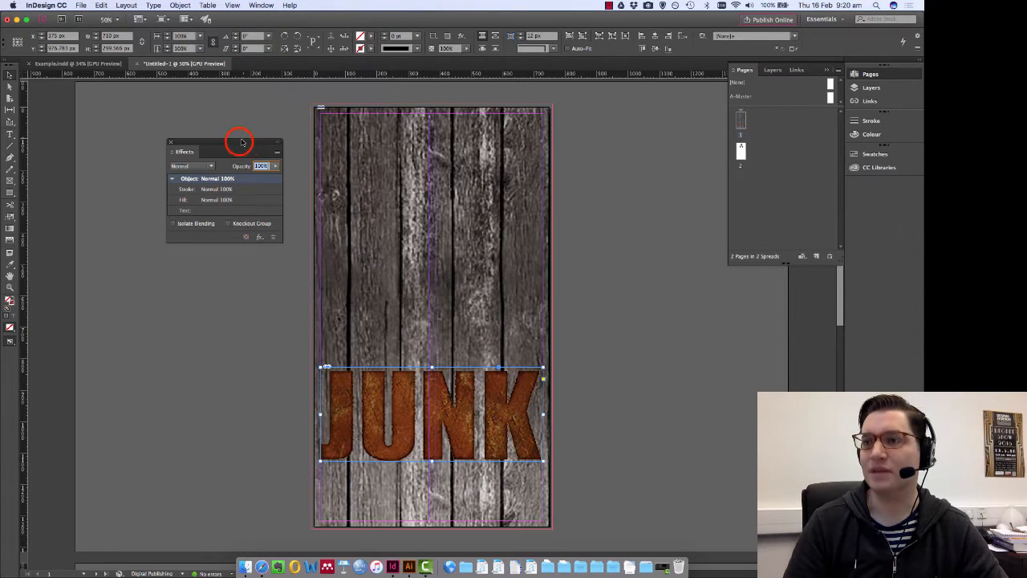
pyautogui.moveTo(238, 142); pyautogui.dragTo(235, 163)
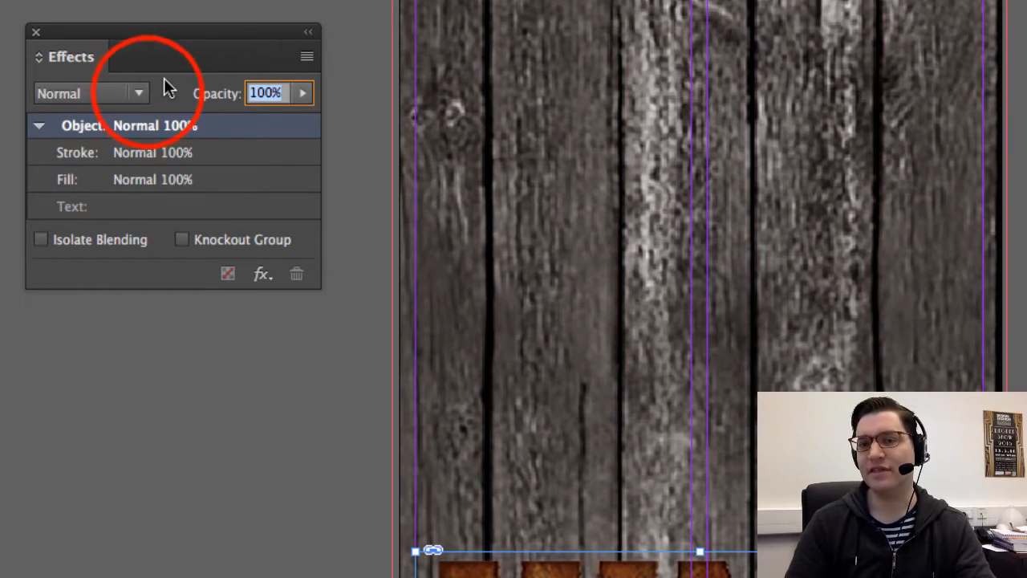
pyautogui.click(140, 93)
pyautogui.click(147, 90)
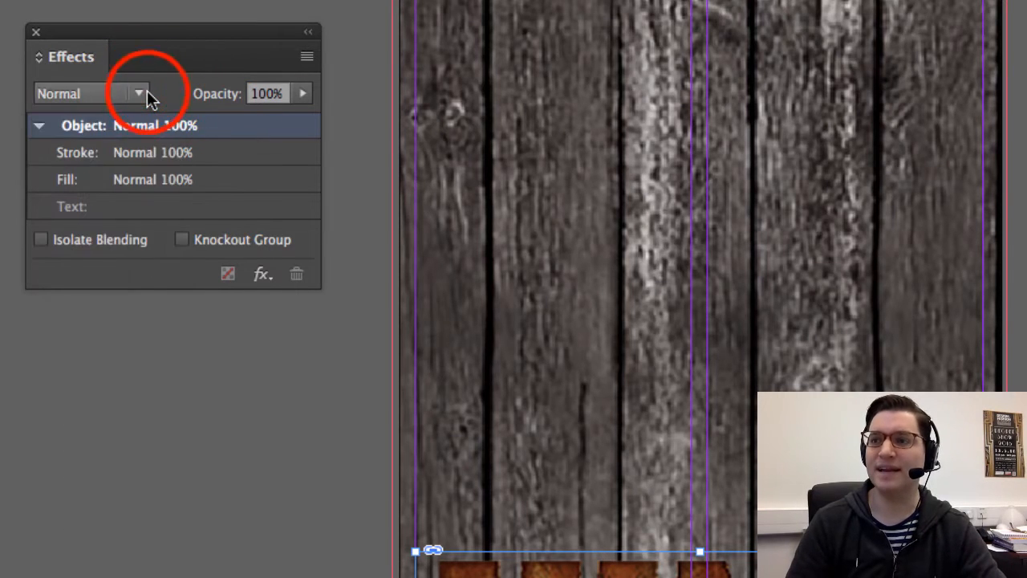
pyautogui.click(265, 275)
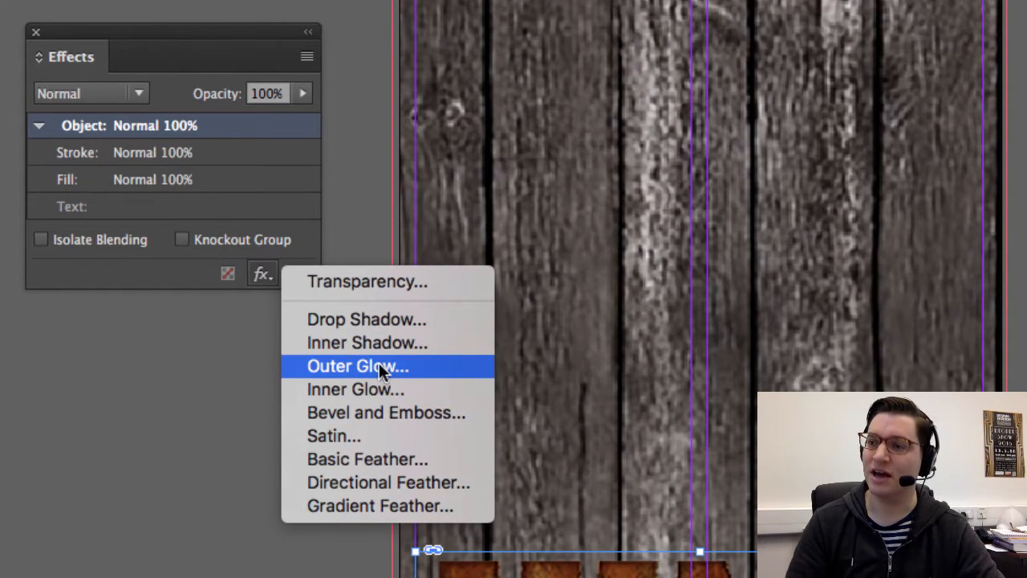
pyautogui.click(379, 412)
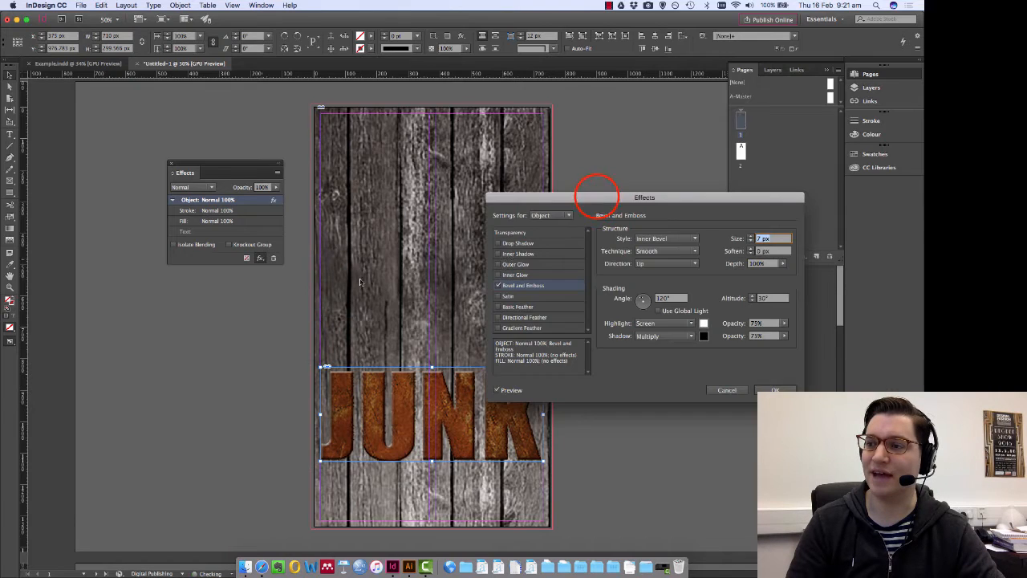
pyautogui.moveTo(590, 209); pyautogui.dragTo(512, 159)
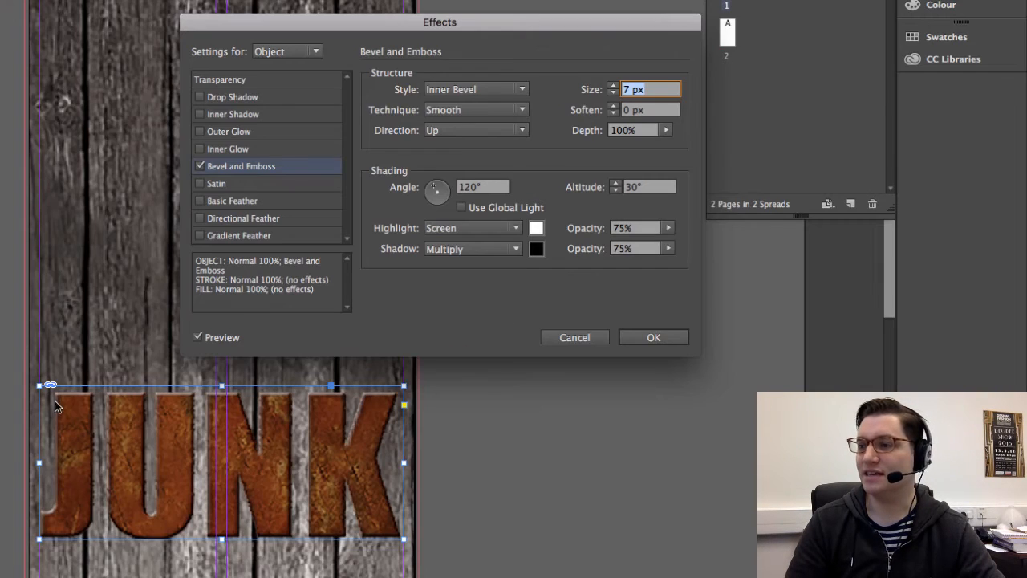
# Set the logo's bevel direction to Down, apply the effect and close the Effects settings.
pyautogui.click(450, 130)
pyautogui.click(453, 163)
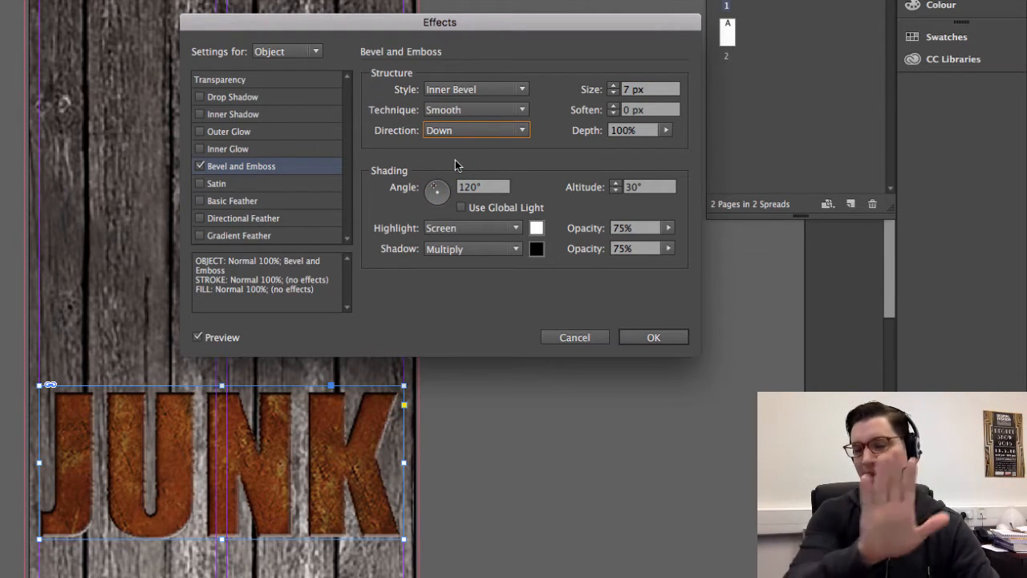
pyautogui.click(656, 335)
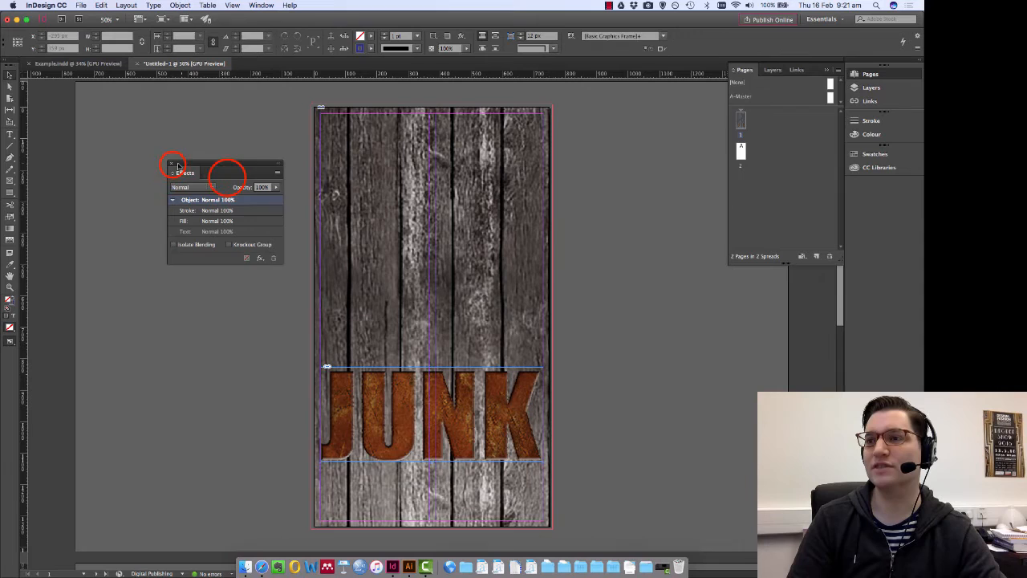
pyautogui.click(172, 163)
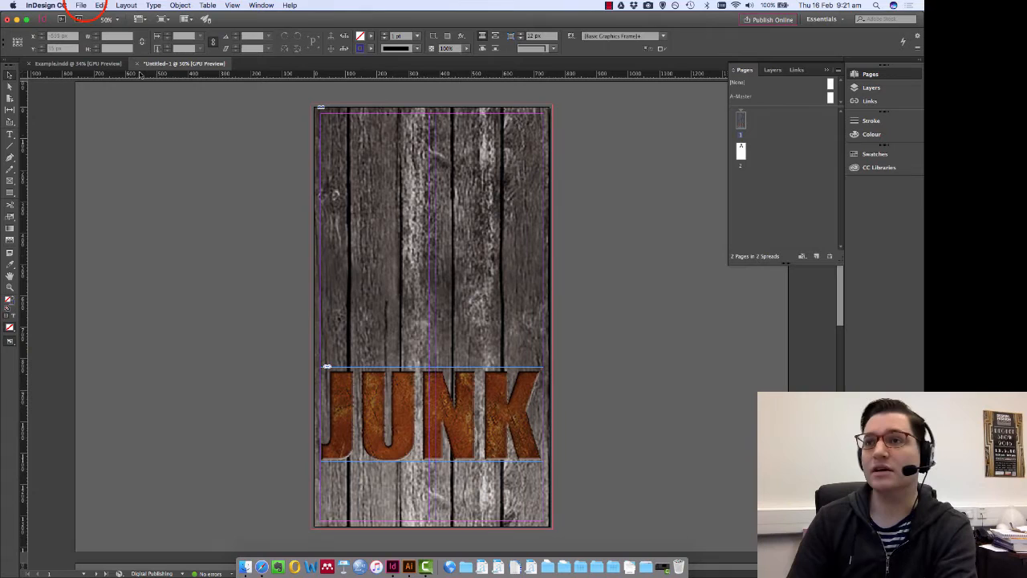
# Place School of Junk.png on the upper half of the page above the JUNK logo, in a frame about 588 × 642 px.
pyautogui.click(81, 5)
pyautogui.click(114, 130)
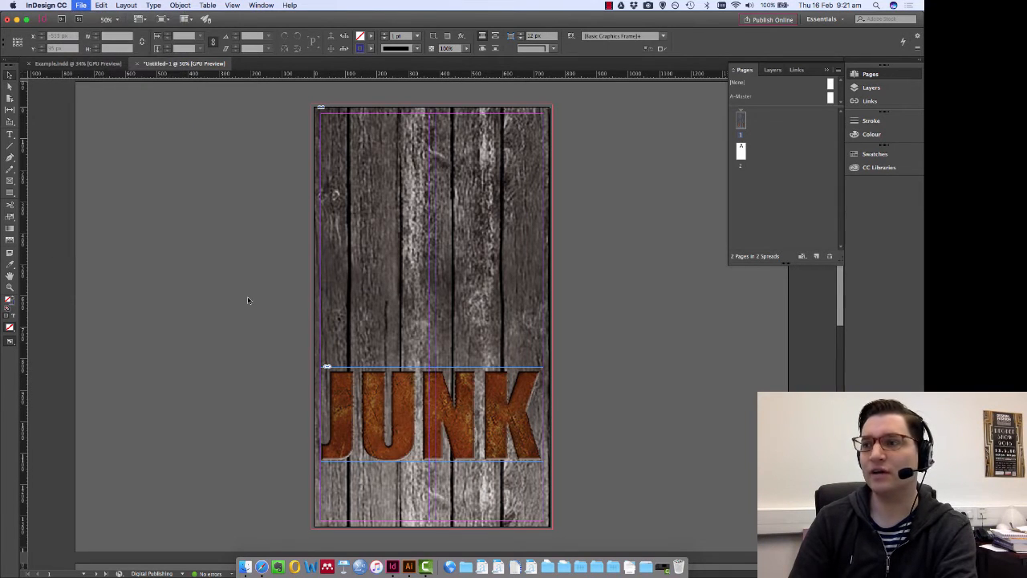
pyautogui.click(449, 101)
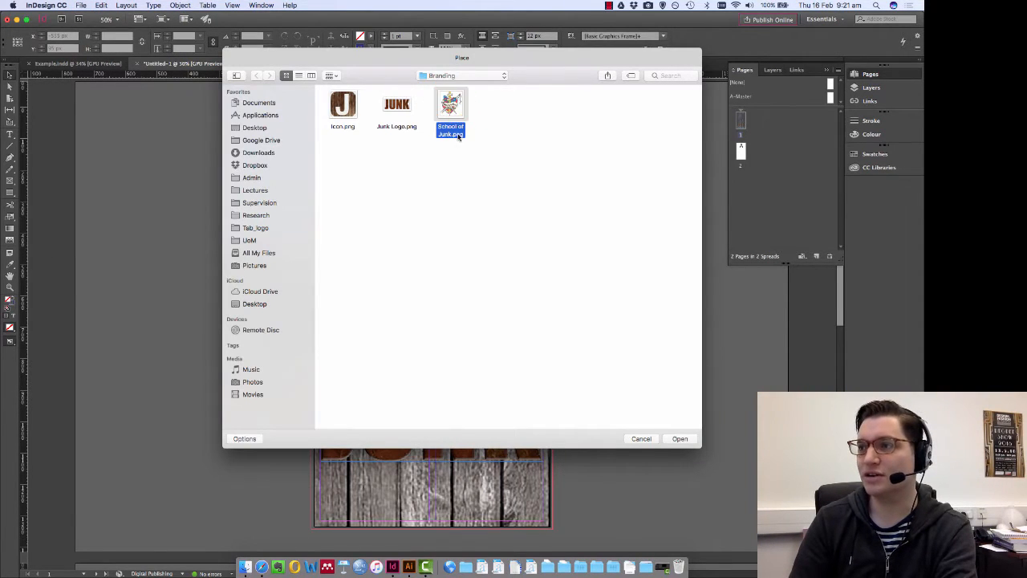
pyautogui.click(680, 438)
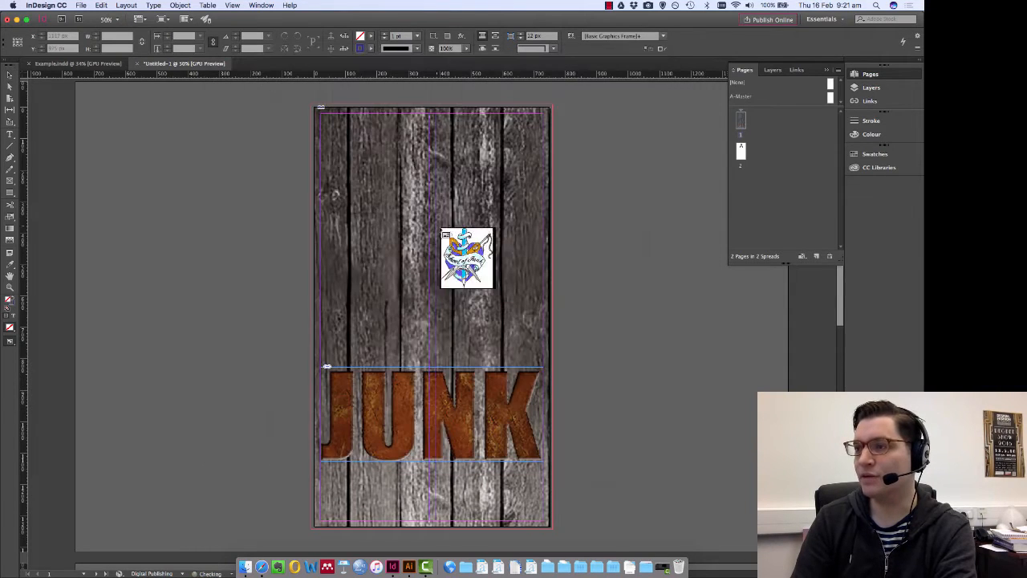
pyautogui.click(333, 127)
pyautogui.moveTo(332, 127); pyautogui.dragTo(520, 341)
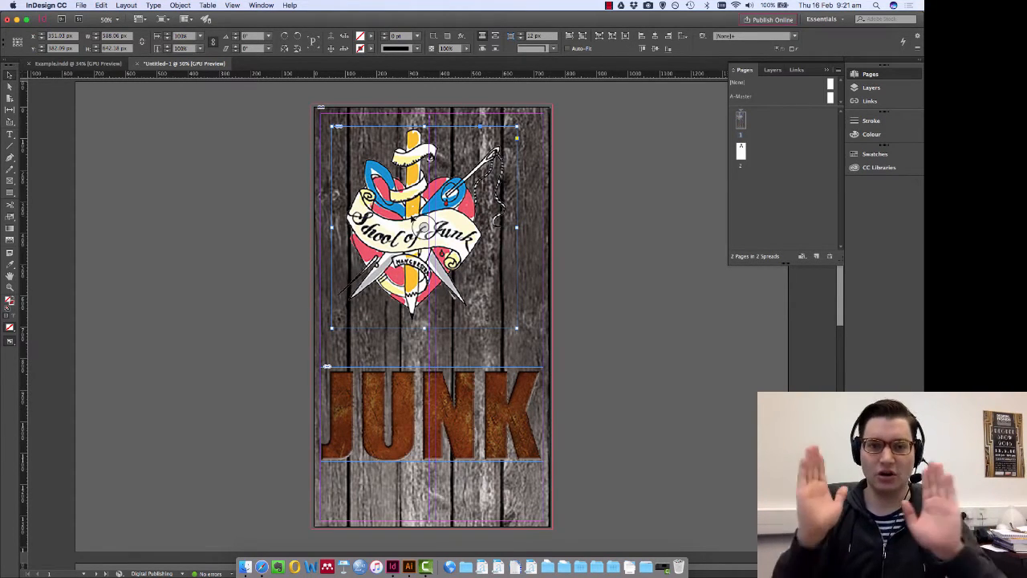
# Move the School of Junk artwork to about X 413 px so its pencil tip is centred in the column gutter, and deselect it.
pyautogui.press('super+equal')
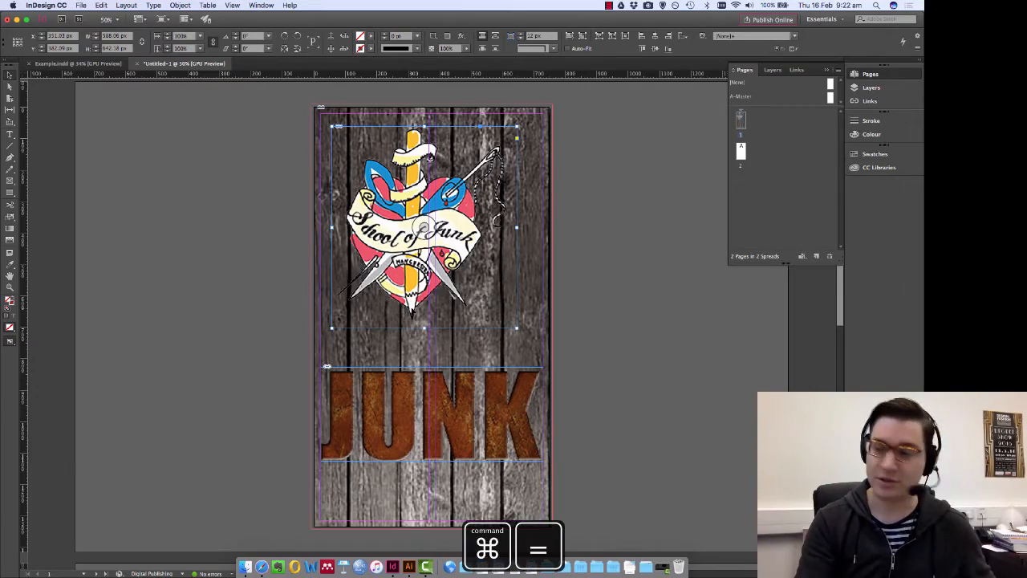
pyautogui.press('super+equal')
pyautogui.press('super+equal')
pyautogui.press('super+equal')
pyautogui.click(460, 402)
pyautogui.moveTo(460, 402); pyautogui.dragTo(365, 274)
pyautogui.moveTo(290, 345); pyautogui.dragTo(362, 345)
pyautogui.moveTo(372, 345); pyautogui.dragTo(358, 346)
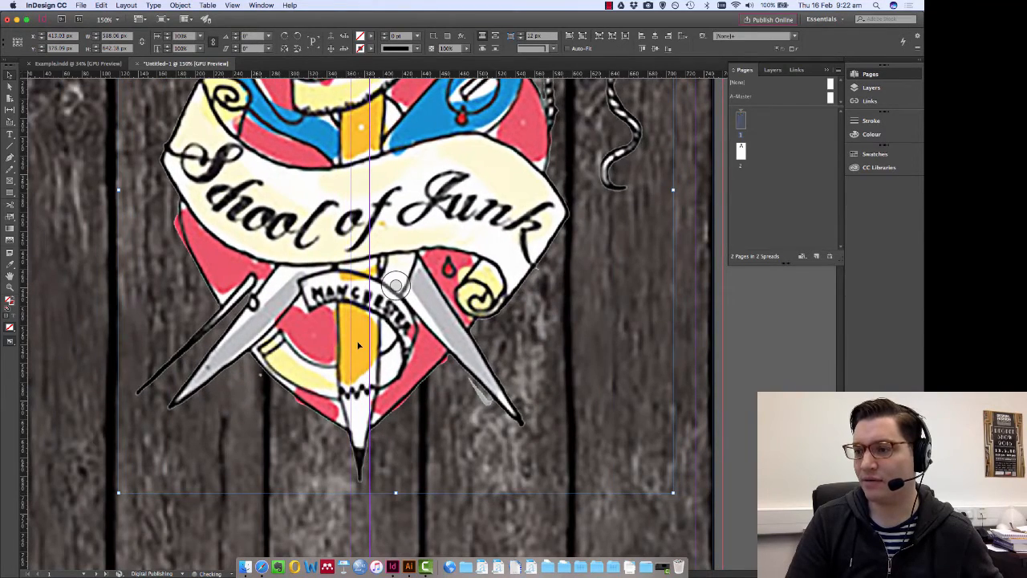
pyautogui.press('super+minus')
pyautogui.press('super+minus')
pyautogui.press('super+minus')
pyautogui.press('super+minus')
pyautogui.press('super+minus')
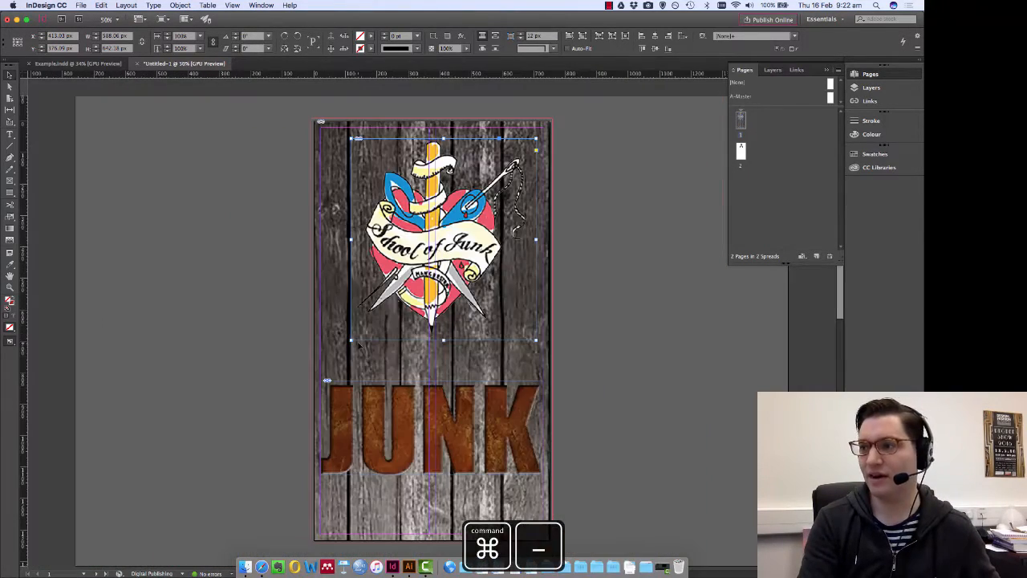
pyautogui.click(628, 359)
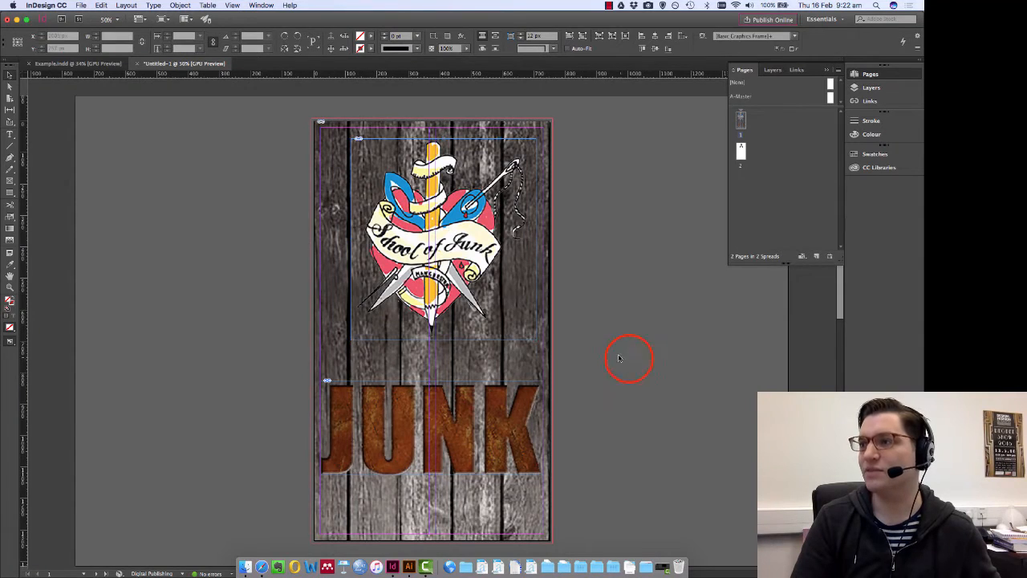
# Move the School of Junk artwork slightly down towards the JUNK logo and deselect it.
pyautogui.scroll(-3, 619, 358)
pyautogui.scroll(2, 549, 339)
pyautogui.click(448, 215)
pyautogui.moveTo(446, 210); pyautogui.dragTo(446, 235)
pyautogui.click(600, 257)
pyautogui.scroll(2, 589, 297)
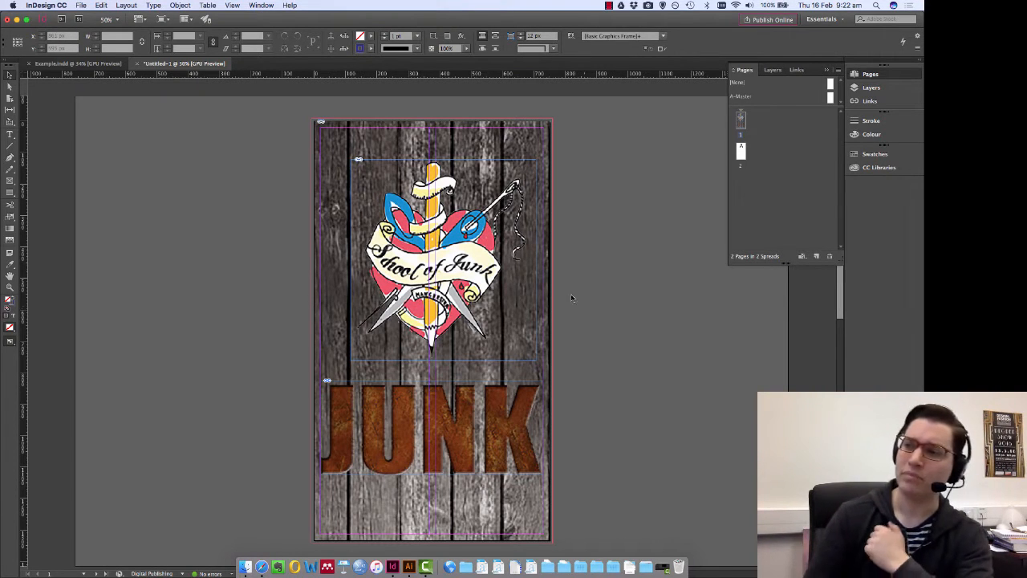
# Examine the splash page, clothes and jewellery page and menu screens in Example.indd as a reference for the mock-up.
pyautogui.scroll(-1, 584, 253)
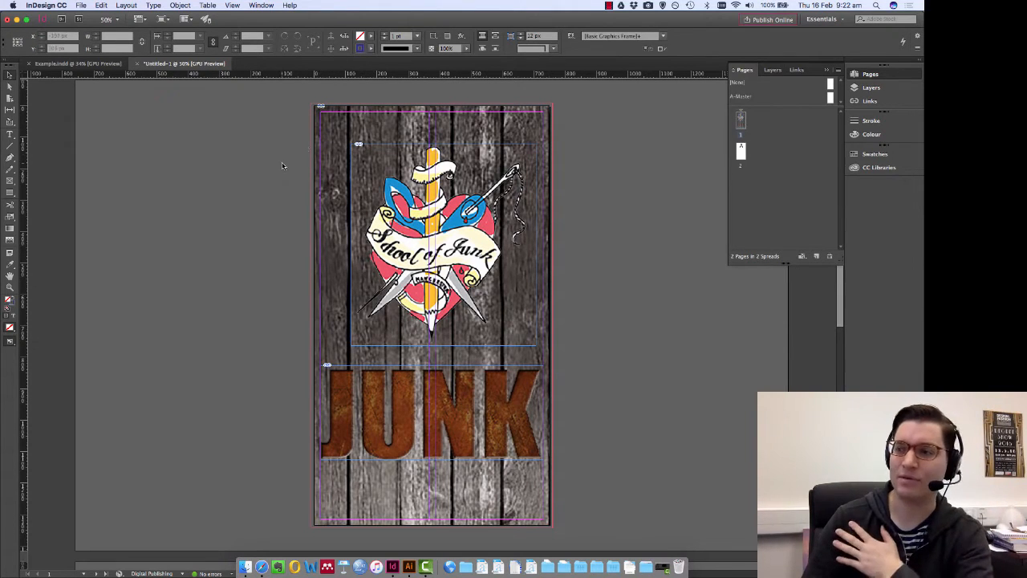
pyautogui.scroll(-10, 278, 160)
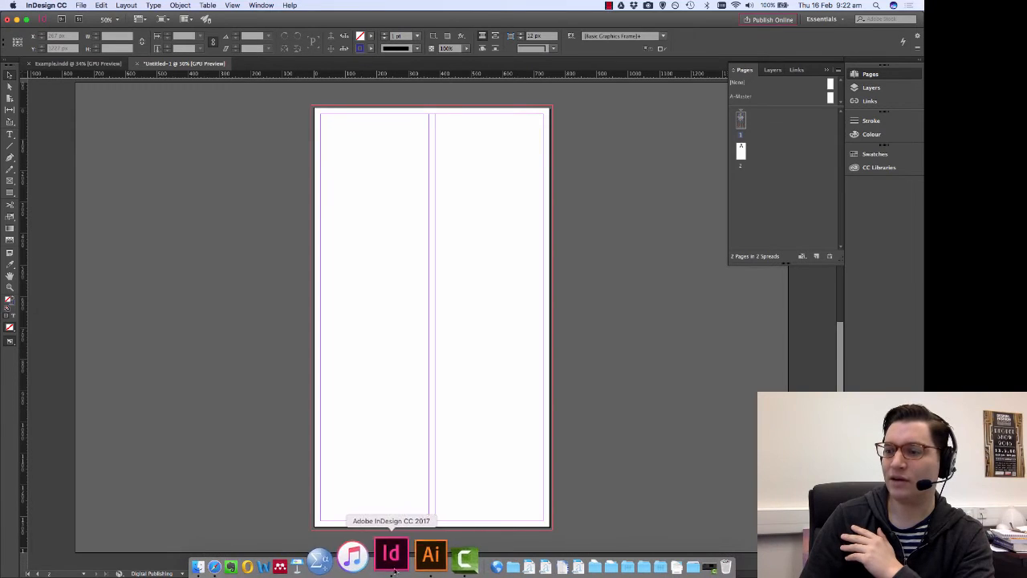
pyautogui.click(56, 65)
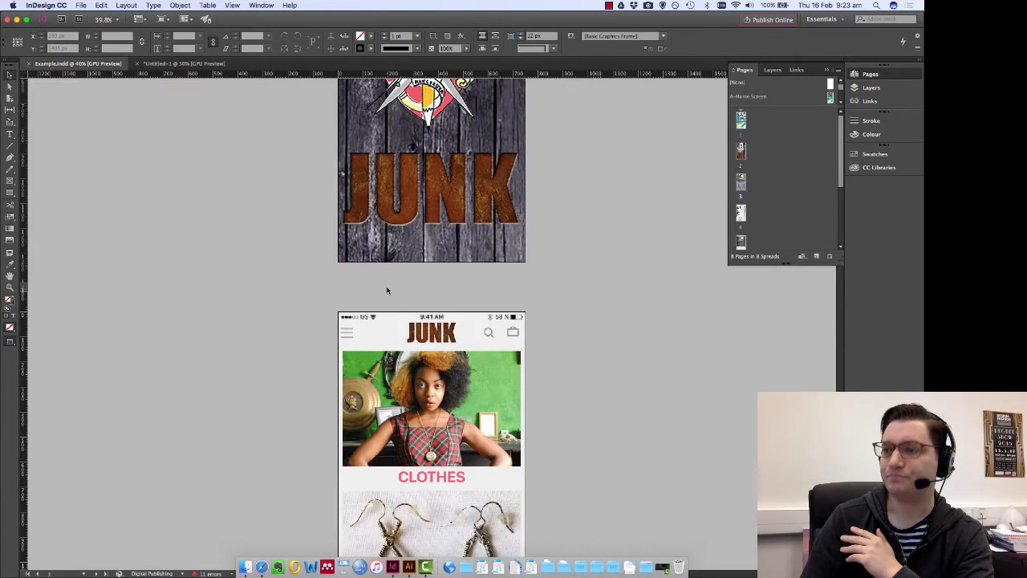
pyautogui.scroll(-3, 387, 290)
pyautogui.scroll(-1, 427, 302)
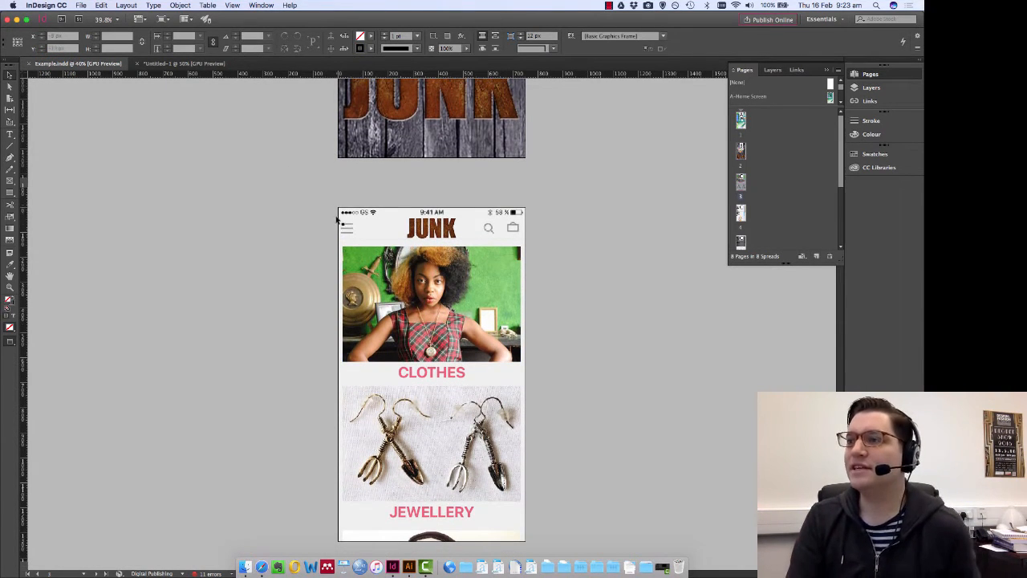
pyautogui.scroll(-15, 365, 223)
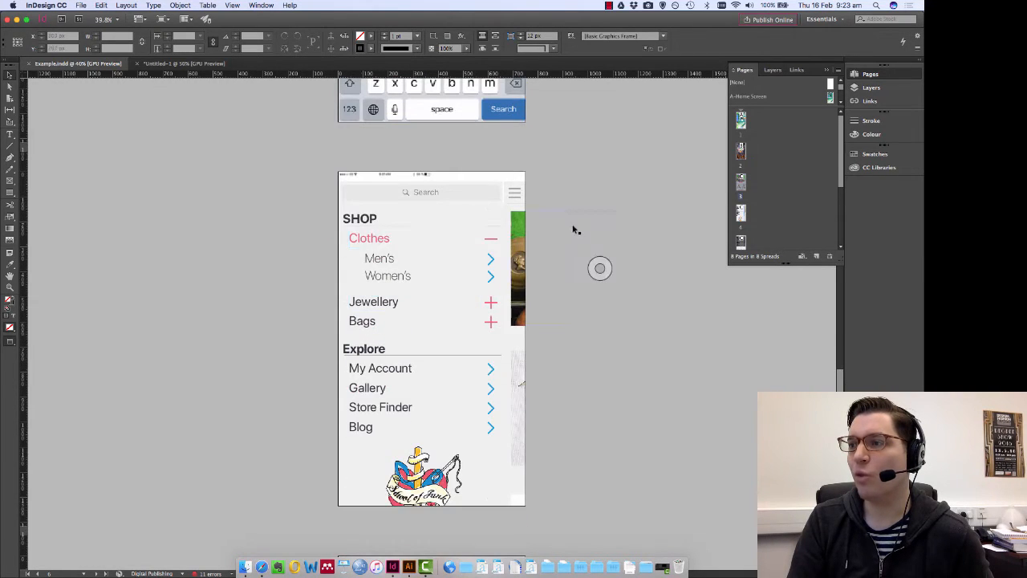
pyautogui.scroll(-15, 554, 236)
pyautogui.scroll(20, 540, 239)
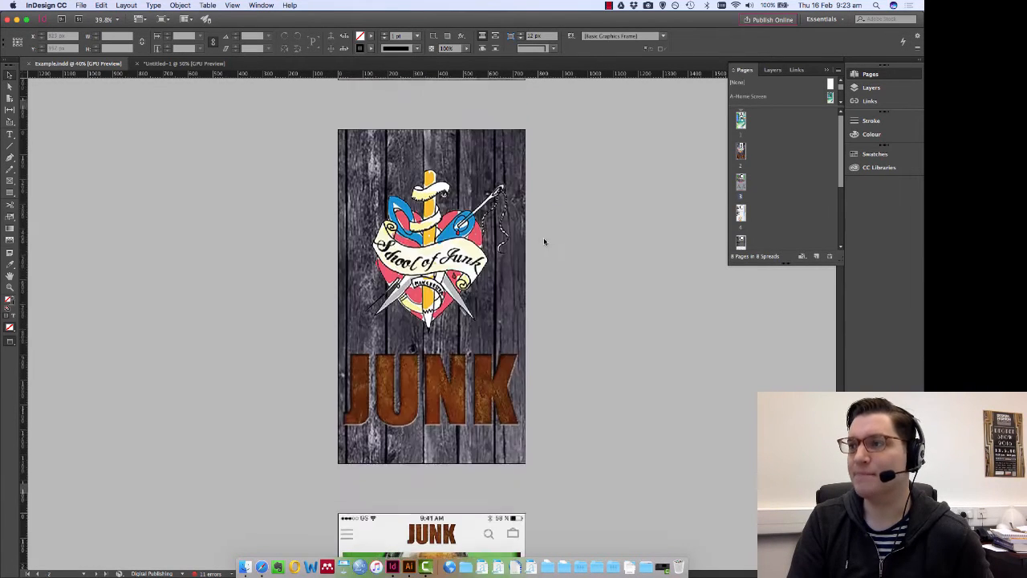
pyautogui.scroll(-15, 543, 240)
pyautogui.scroll(10, 541, 238)
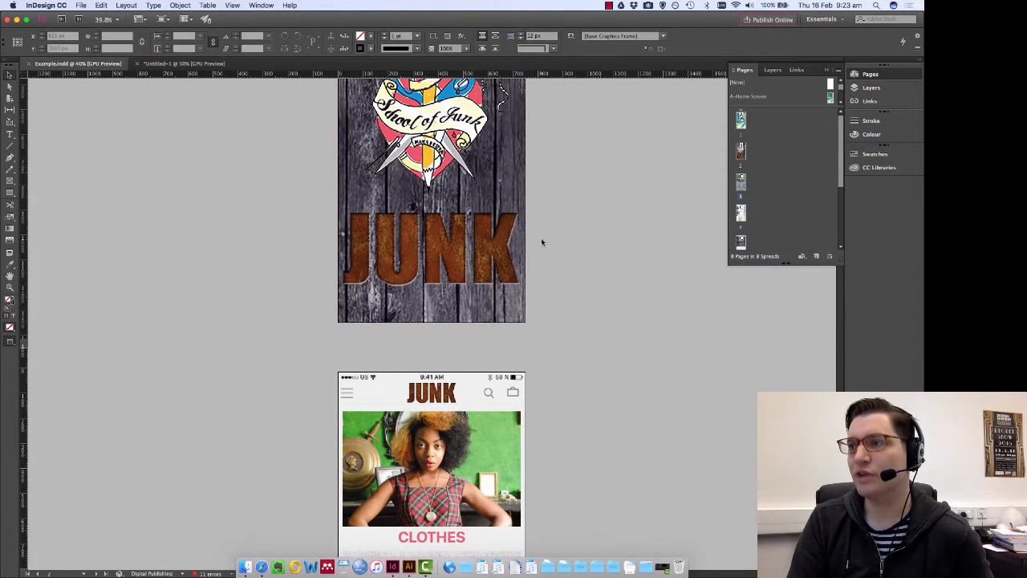
# Return to the untitled document and add a text frame reading Hello at 80 pt to the A-Master page.
pyautogui.click(152, 64)
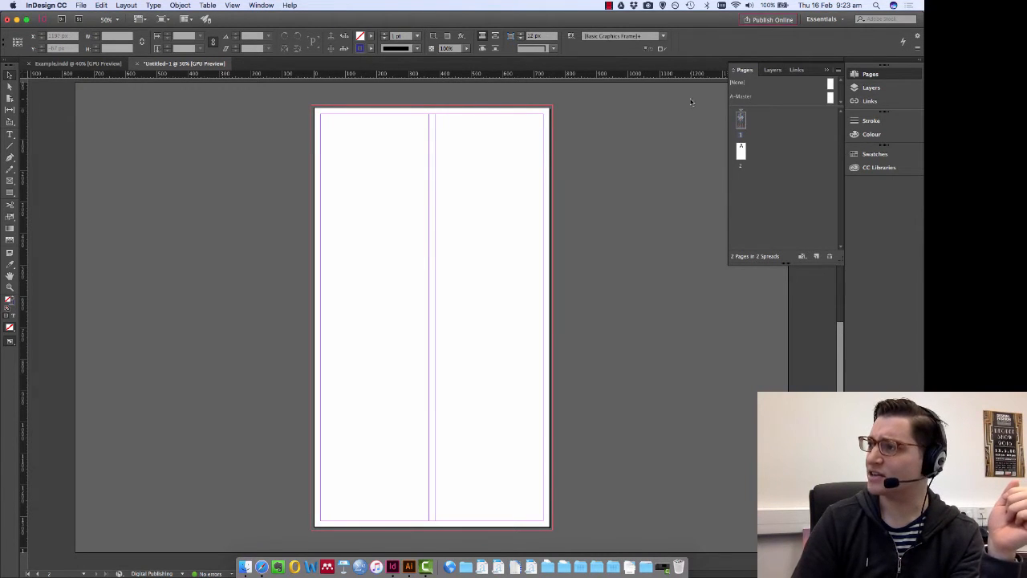
pyautogui.doubleClick(830, 96)
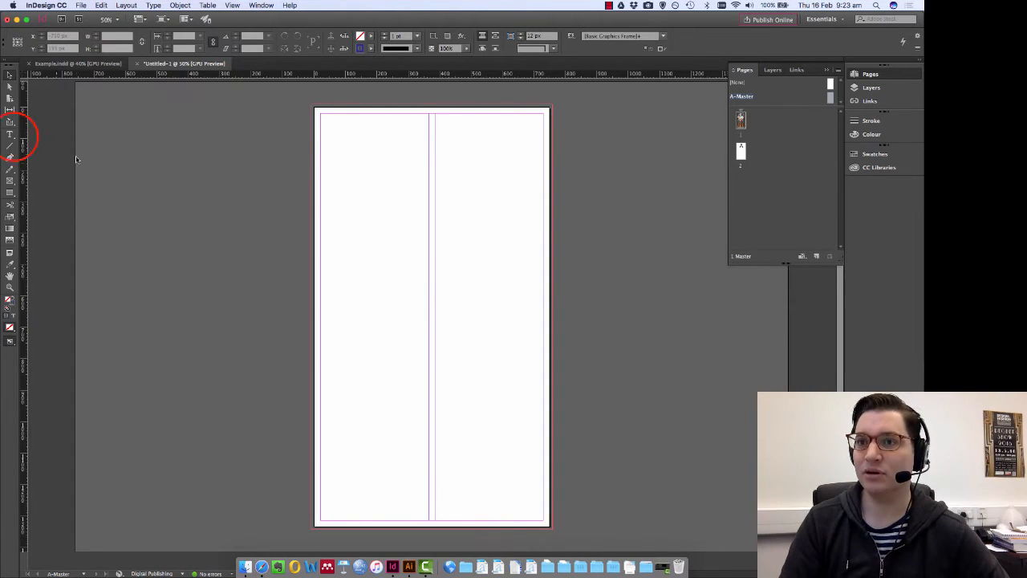
pyautogui.moveTo(352, 237); pyautogui.dragTo(508, 330)
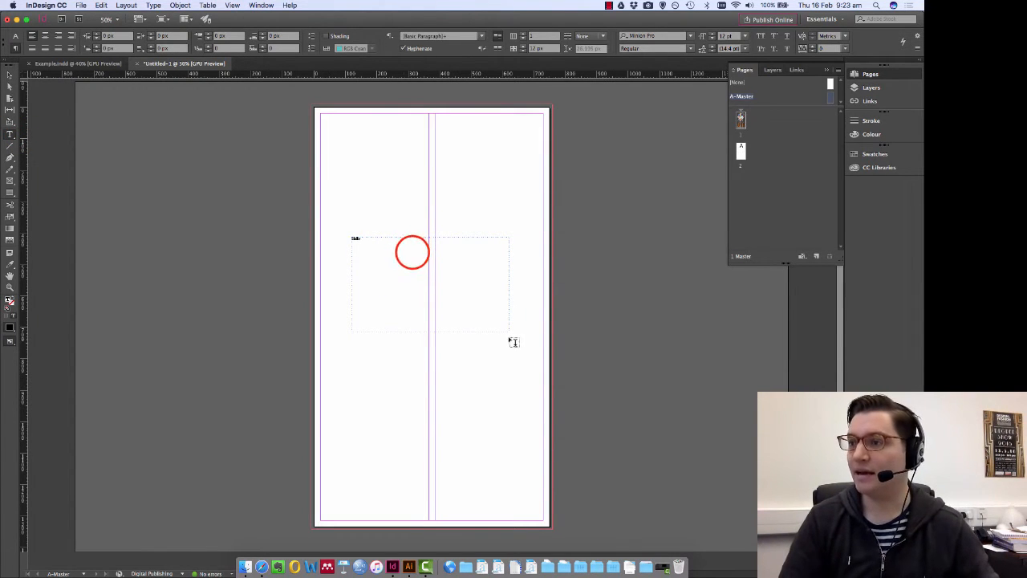
pyautogui.click(732, 36)
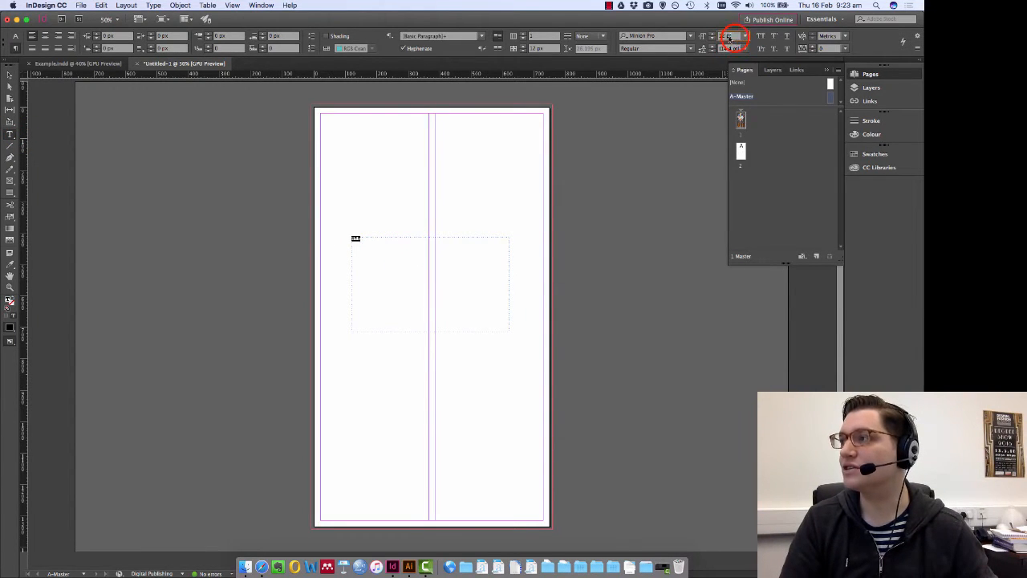
pyautogui.write('80')
pyautogui.press('Return')
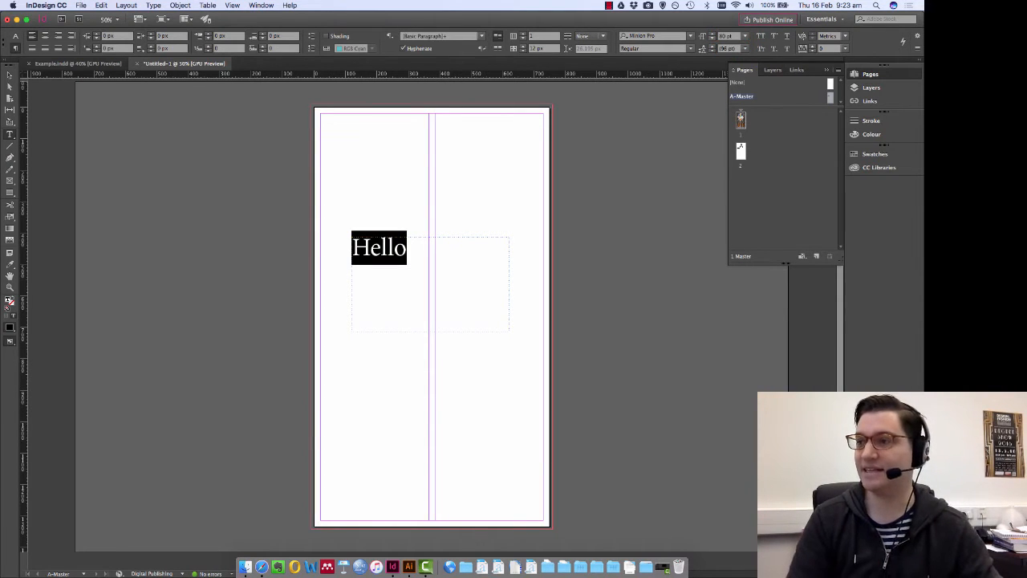
pyautogui.click(9, 74)
pyautogui.click(397, 213)
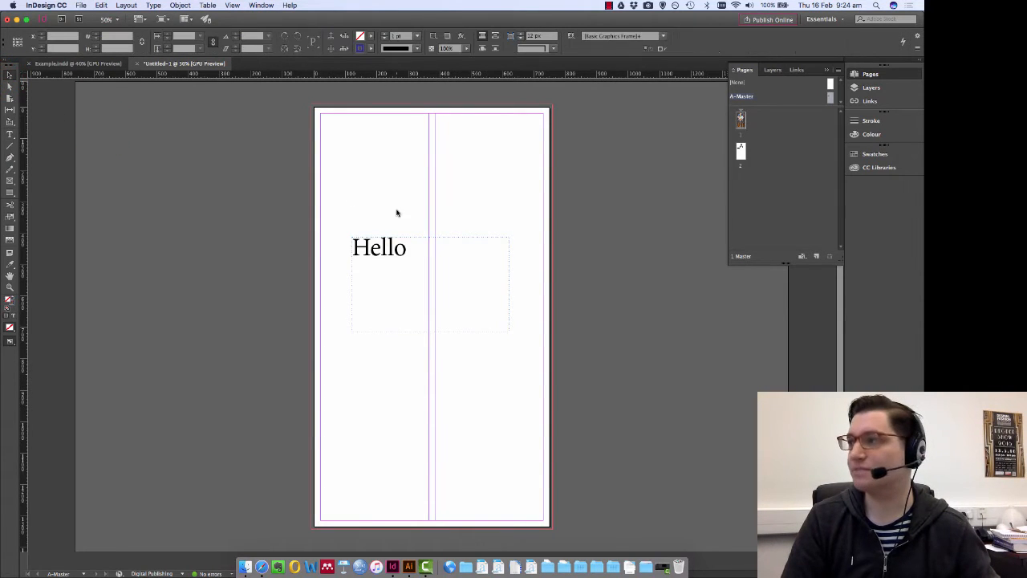
# Compare pages 1 and 2 to check where the A-Master text appears.
pyautogui.click(741, 151)
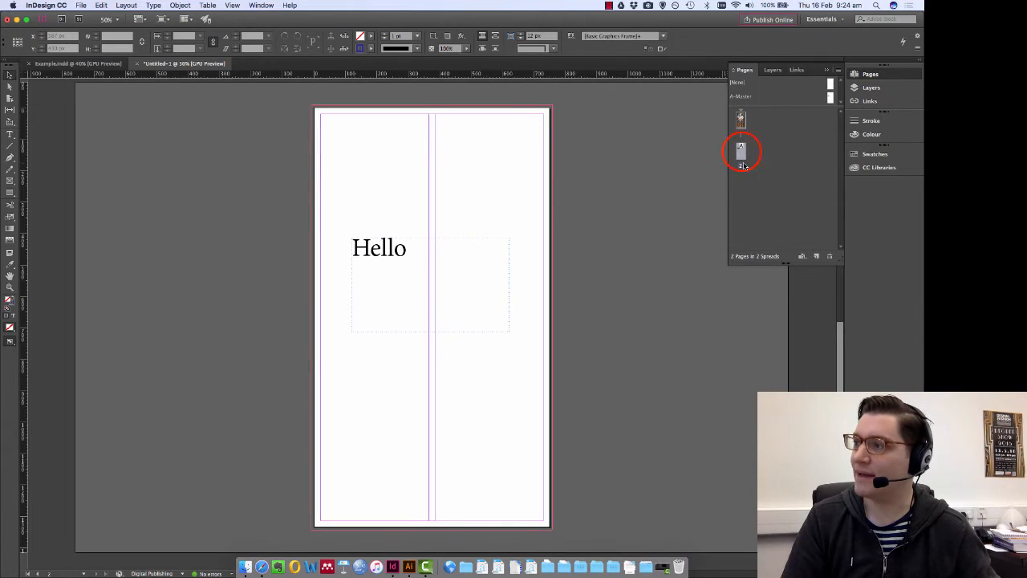
pyautogui.doubleClick(740, 120)
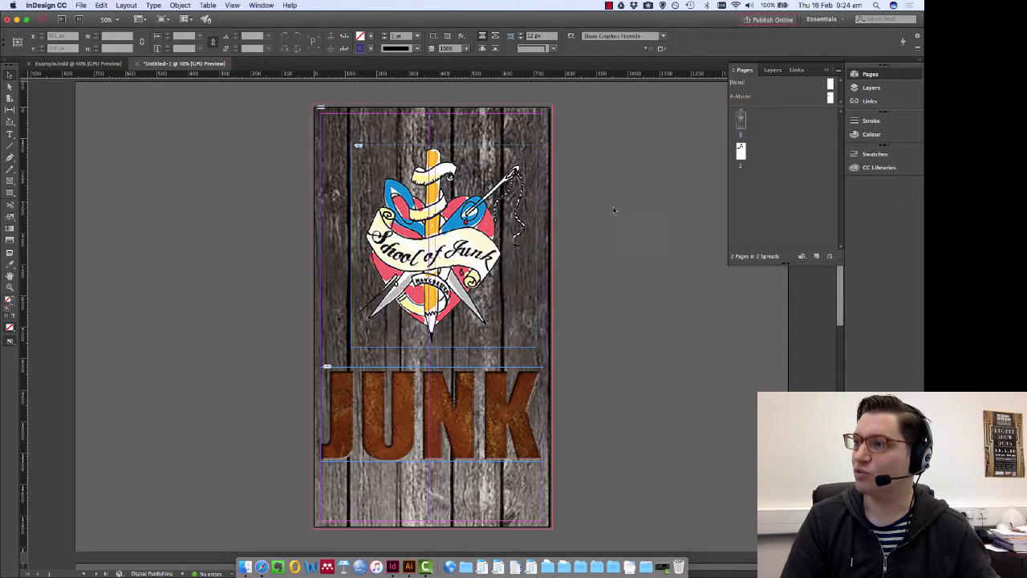
pyautogui.scroll(-10, 602, 210)
pyautogui.scroll(8, 598, 210)
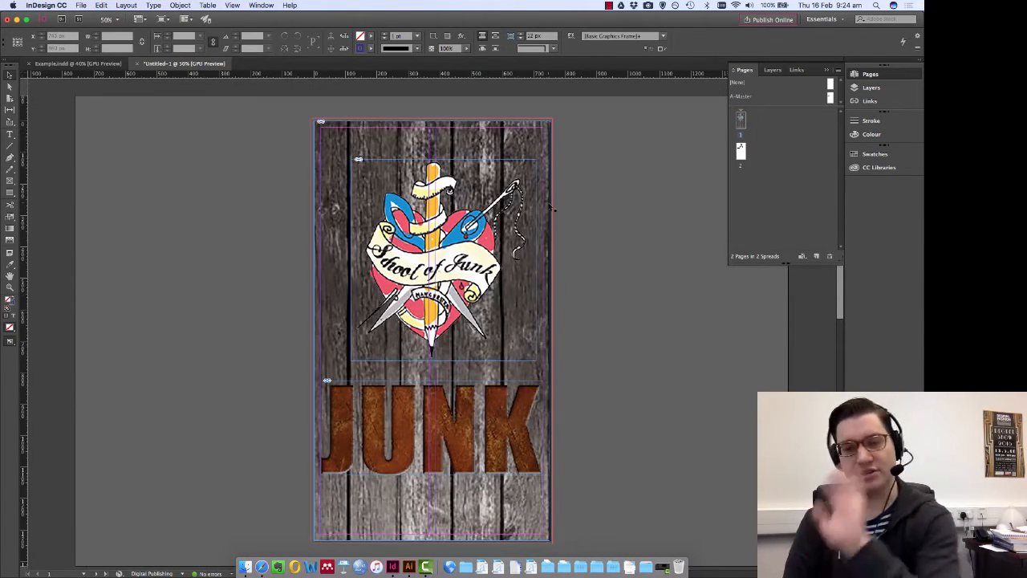
pyautogui.scroll(-6, 597, 211)
pyautogui.scroll(-5, 527, 200)
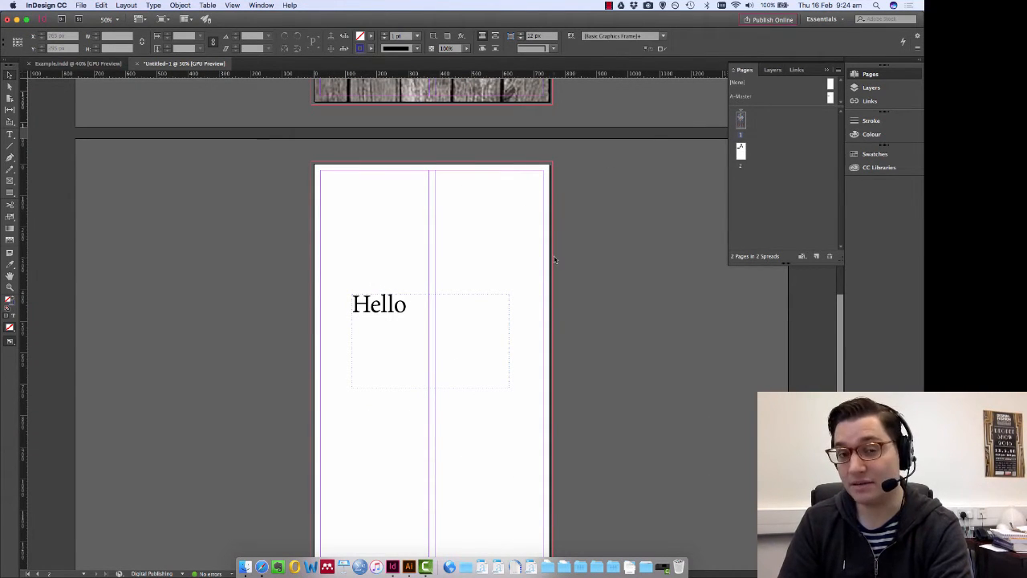
pyautogui.scroll(-2, 415, 305)
# Insert two new pages after page 1 and check which master is assigned to pages 2 to 4.
pyautogui.click(817, 256)
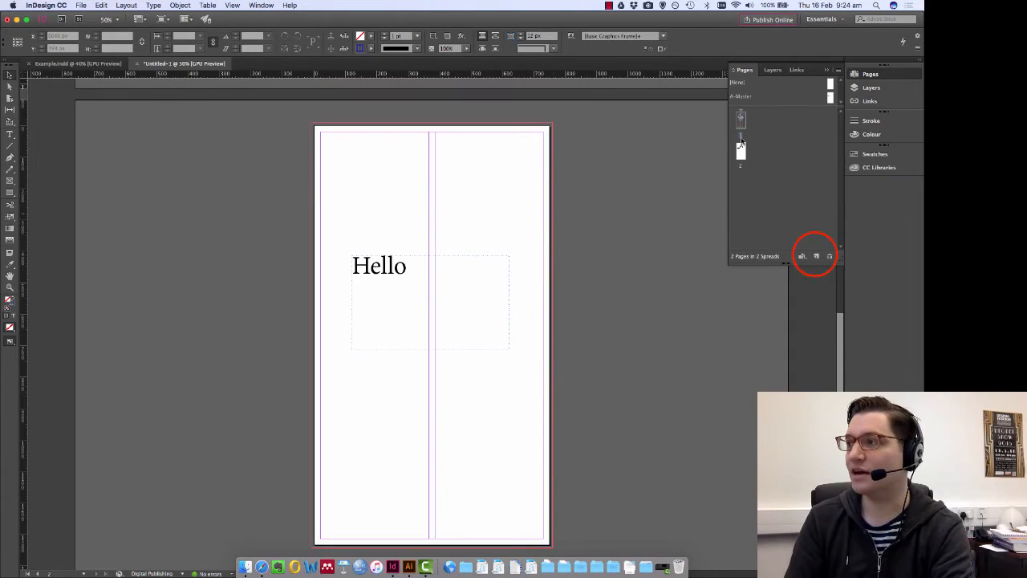
pyautogui.click(816, 256)
pyautogui.click(744, 154)
pyautogui.click(741, 182)
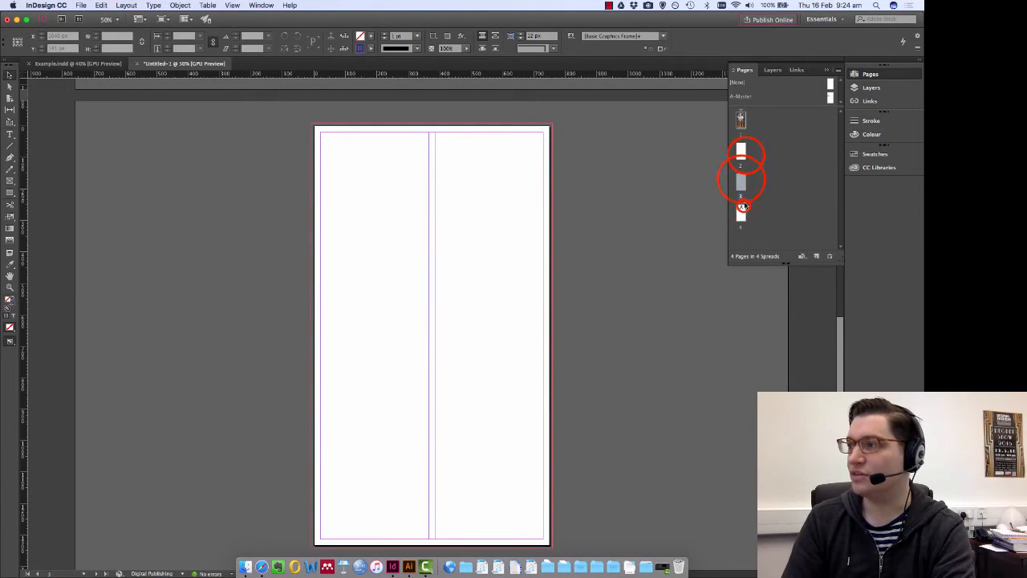
pyautogui.click(740, 210)
pyautogui.click(741, 152)
pyautogui.click(741, 178)
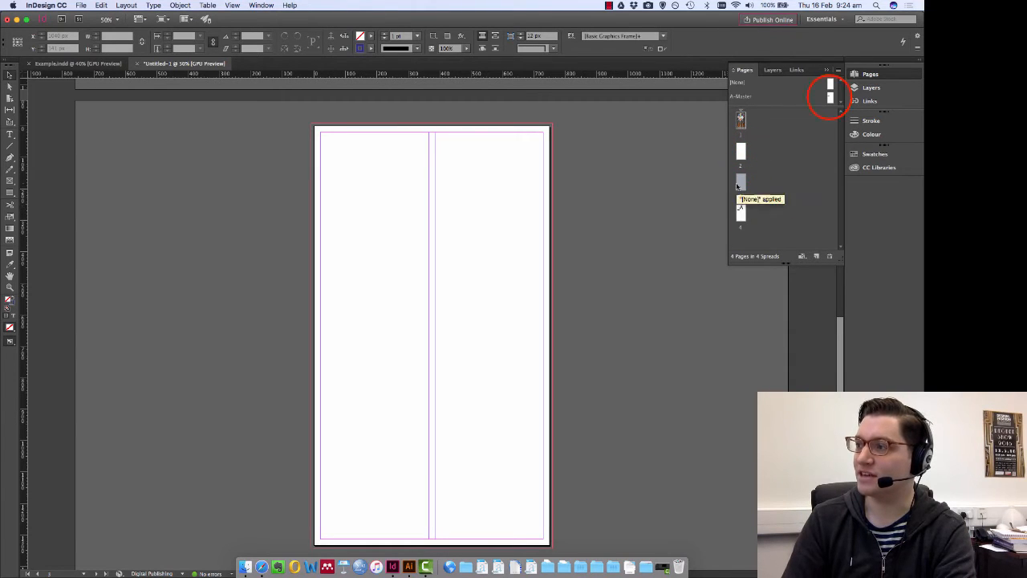
# Apply the A-Master to pages 2 and 3.
pyautogui.click(830, 99)
pyautogui.moveTo(831, 100); pyautogui.dragTo(742, 153)
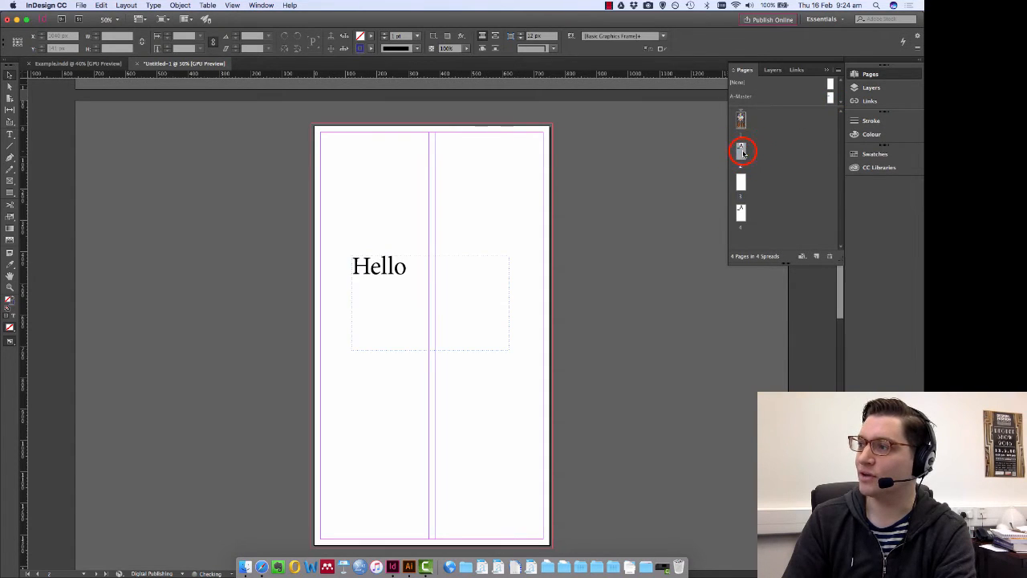
pyautogui.doubleClick(740, 185)
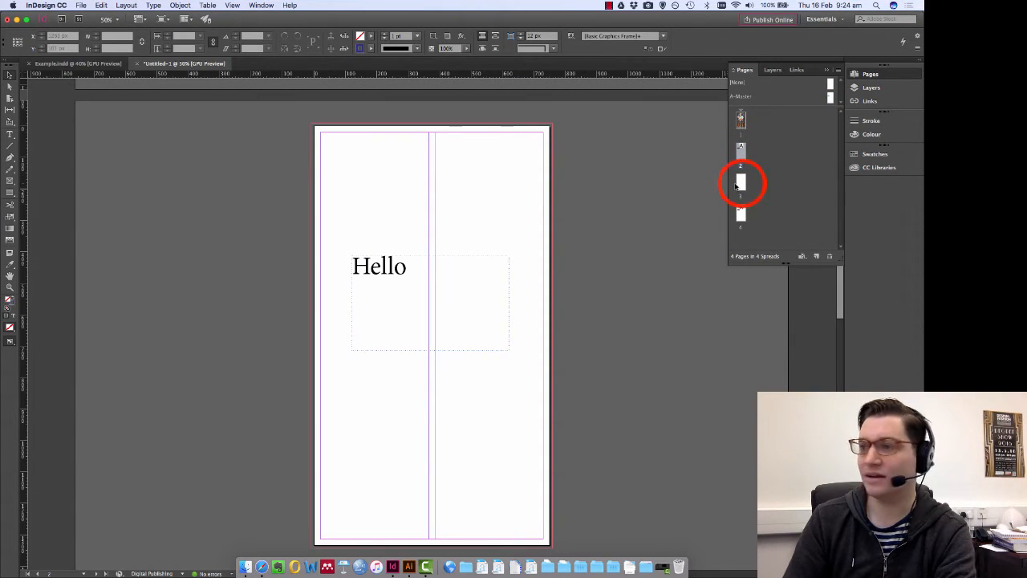
pyautogui.moveTo(830, 95); pyautogui.dragTo(741, 179)
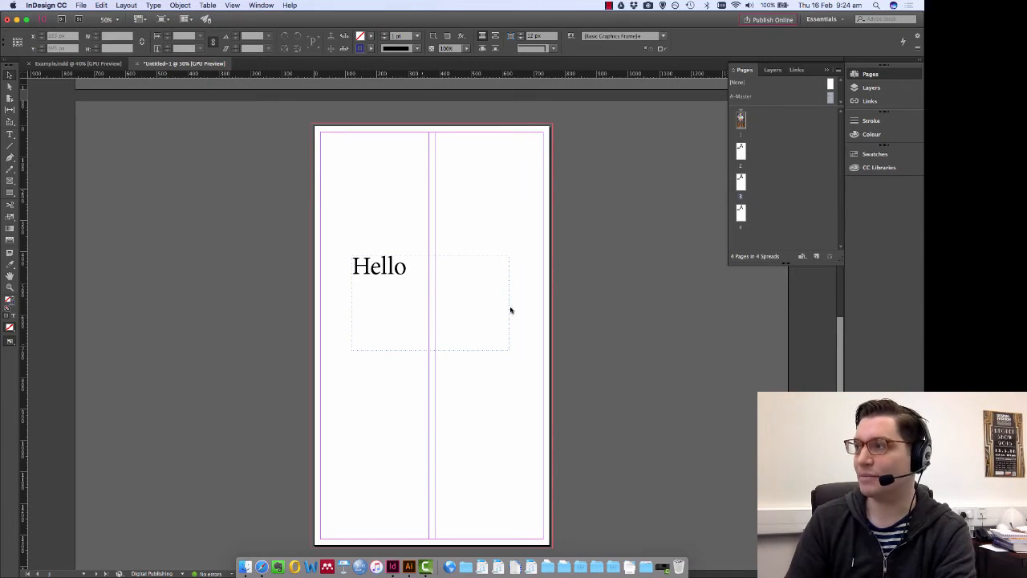
# Open the A-Master page and delete the Hello text frame from it.
pyautogui.doubleClick(829, 95)
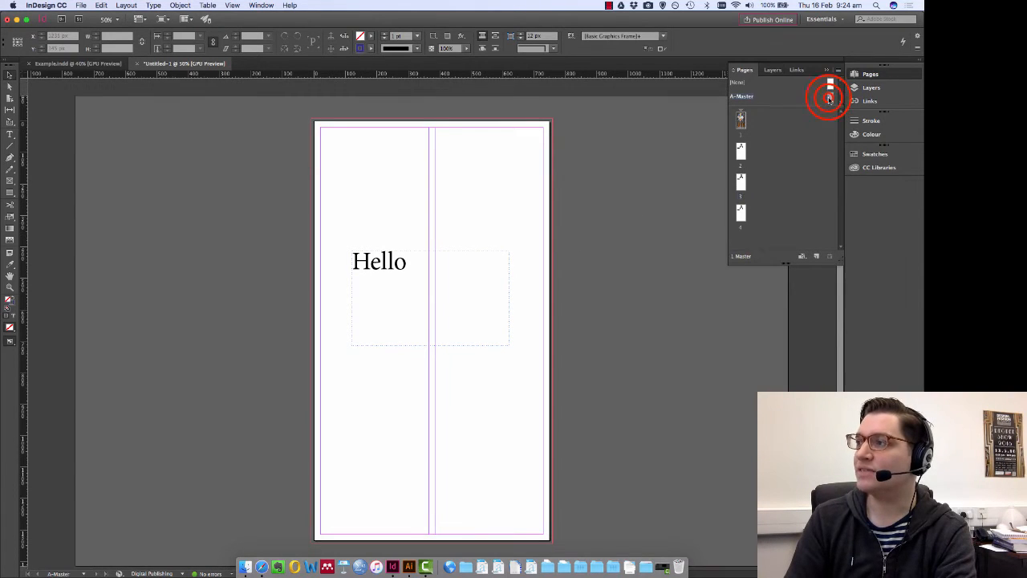
pyautogui.click(384, 254)
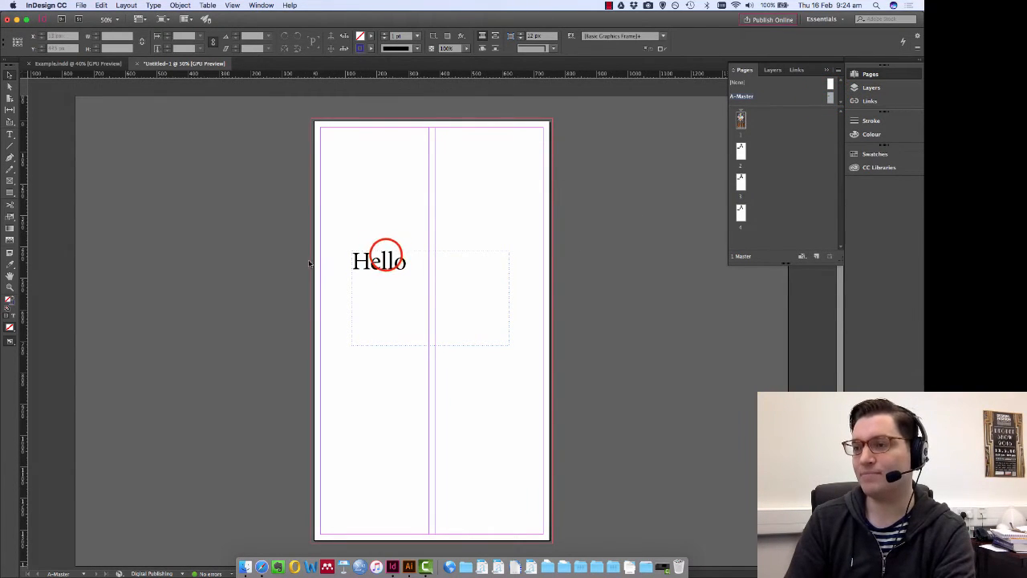
pyautogui.press('BackSpace')
pyautogui.press('BackSpace')
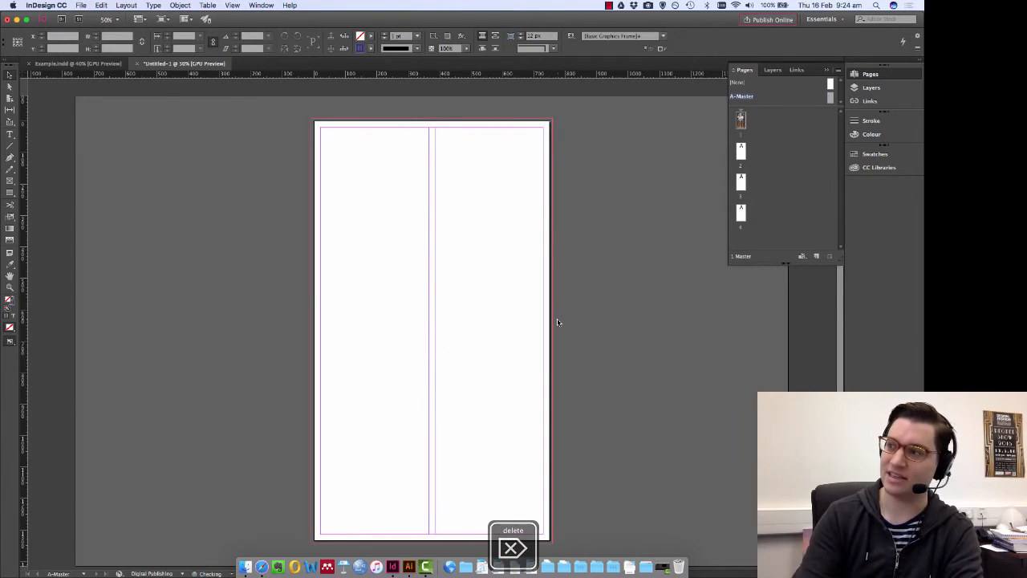
# Check pages 2 to 4 after the master change and reopen the A-Master page for editing.
pyautogui.click(739, 151)
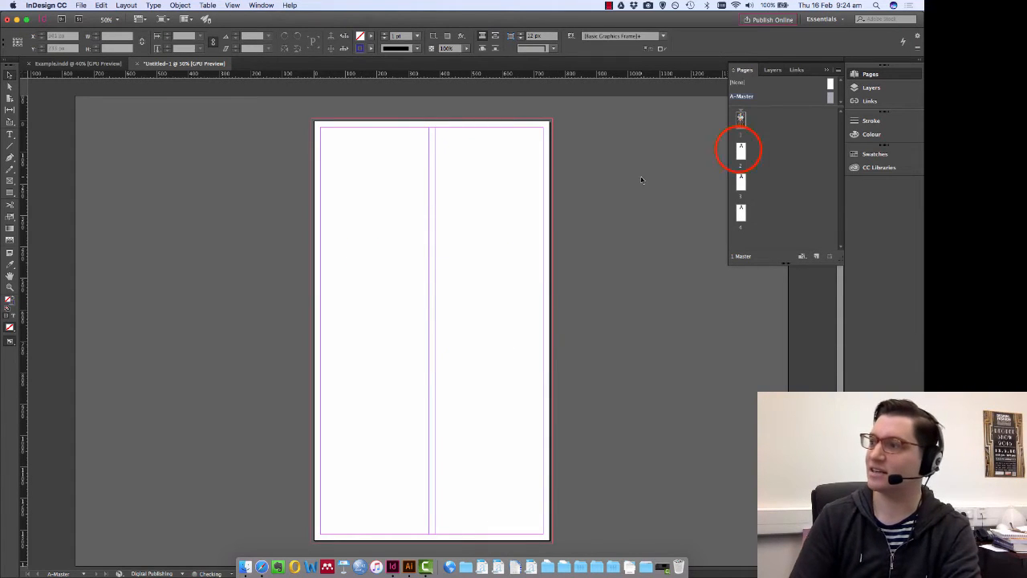
pyautogui.doubleClick(741, 183)
pyautogui.doubleClick(740, 214)
pyautogui.click(741, 149)
pyautogui.doubleClick(831, 97)
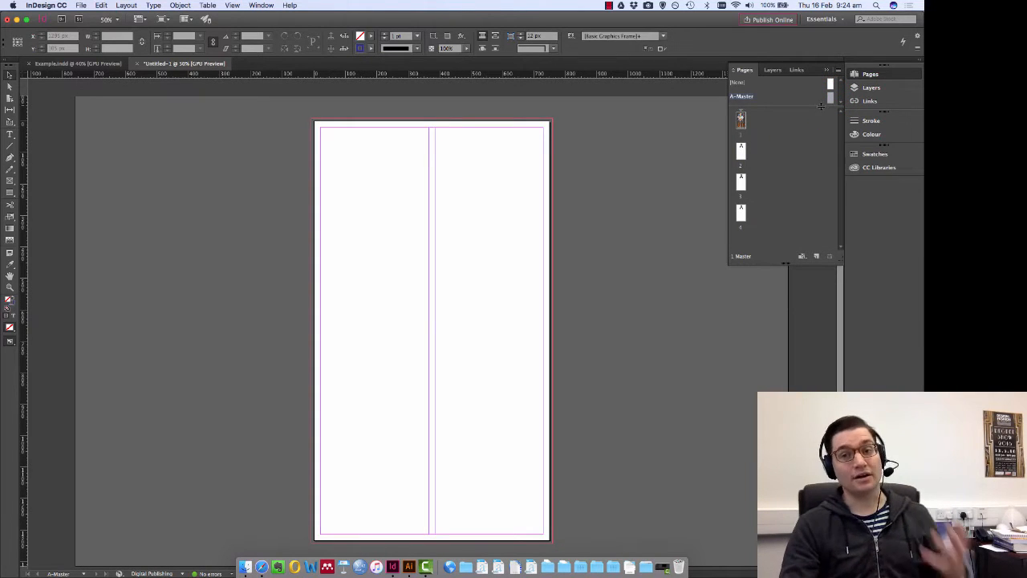
pyautogui.click(624, 201)
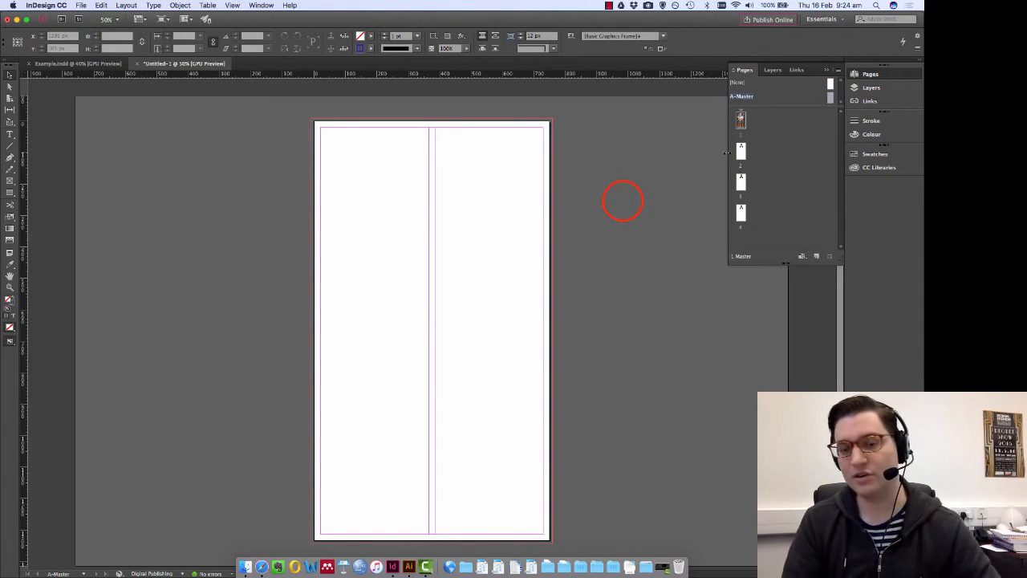
pyautogui.doubleClick(830, 97)
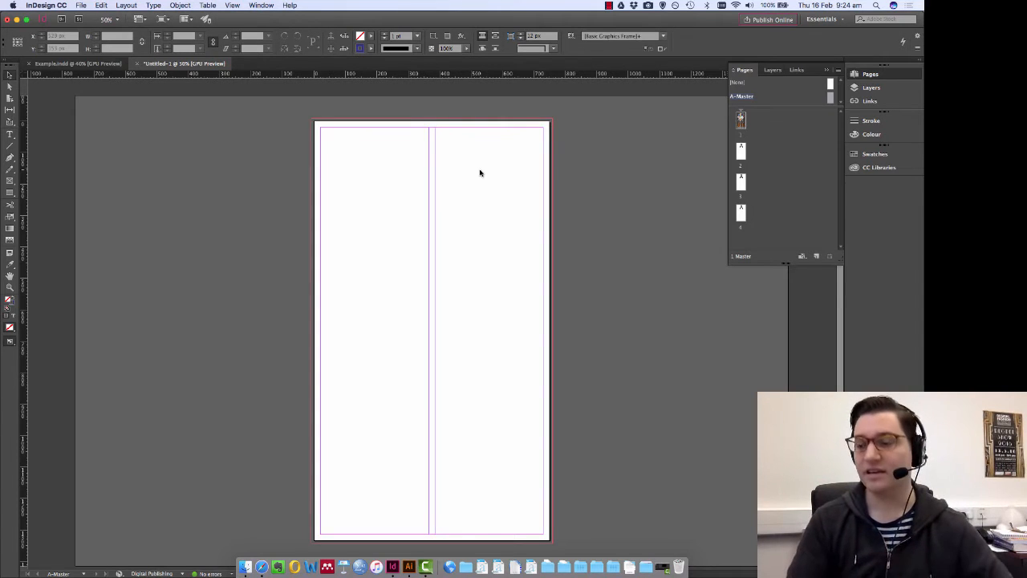
# Switch to Illustrator with the Assets.ai interface elements open.
pyautogui.press('super+Tab')
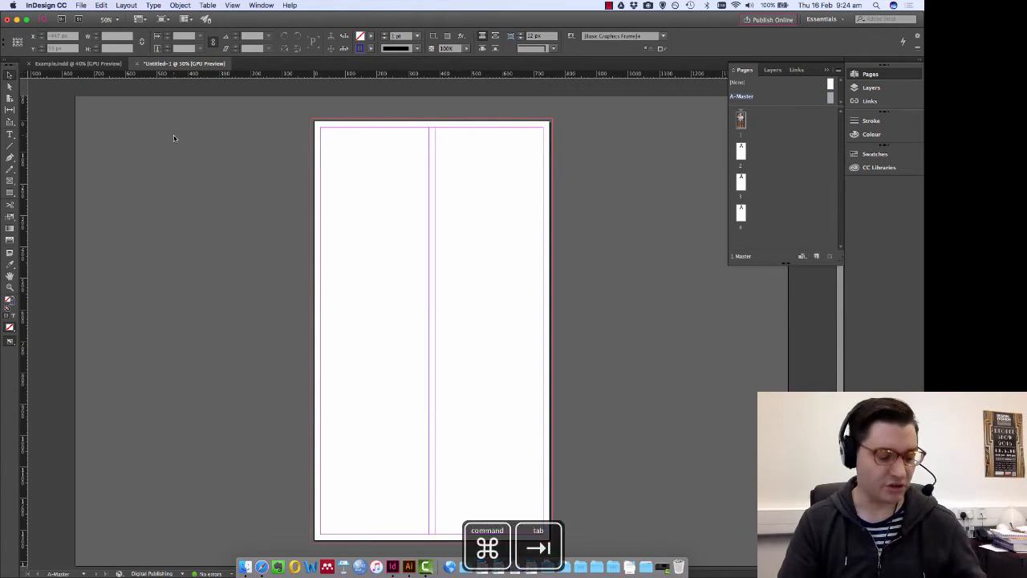
pyautogui.press('super+Tab')
pyautogui.press('super+Tab')
pyautogui.press('super+Tab')
pyautogui.press('super+Tab')
pyautogui.press('super+Tab')
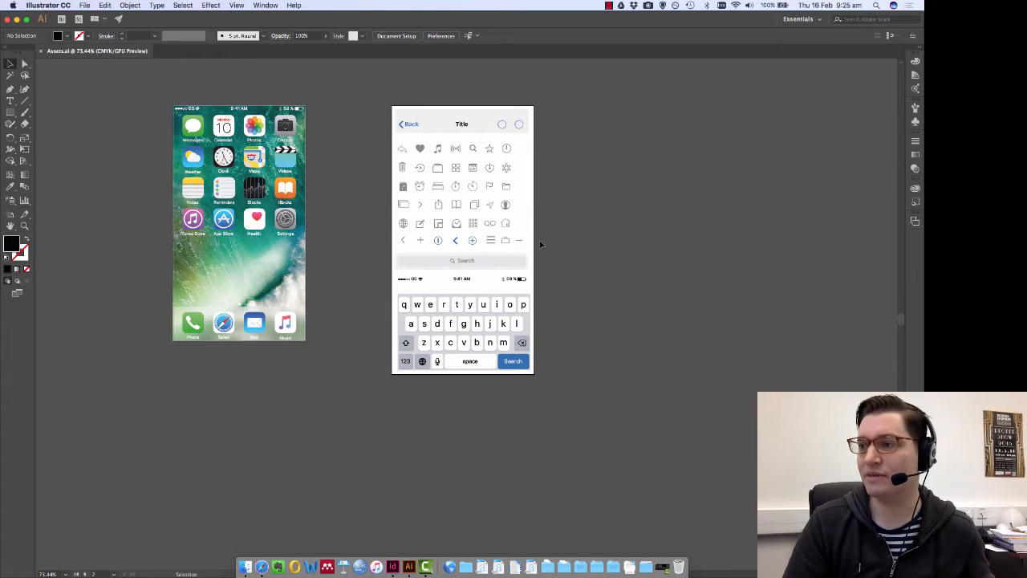
# Duplicate the whole navigation bar, including Back, Title and both circles, onto the empty canvas just above the assets artboard.
pyautogui.click(411, 120)
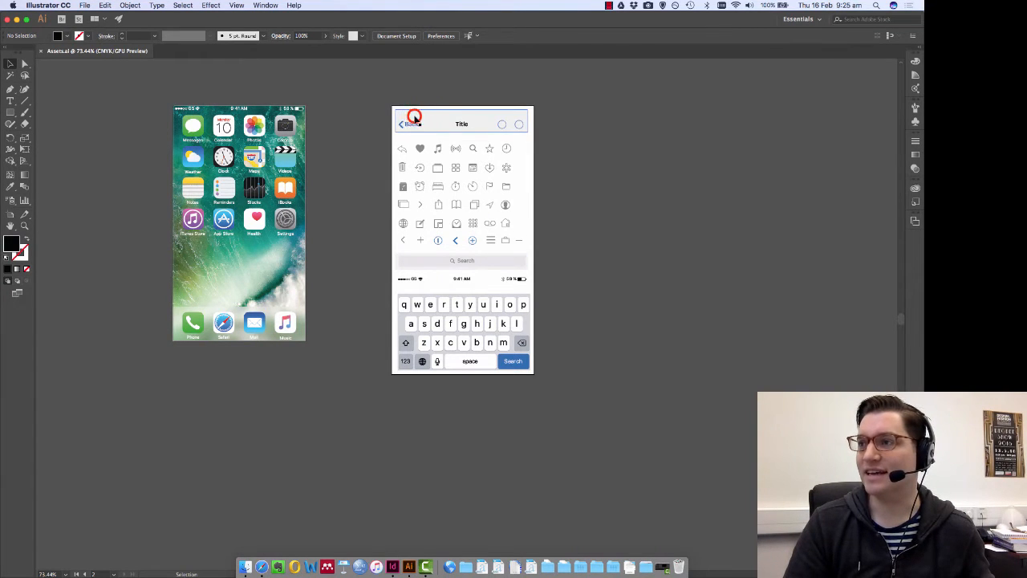
pyautogui.press('super+equal')
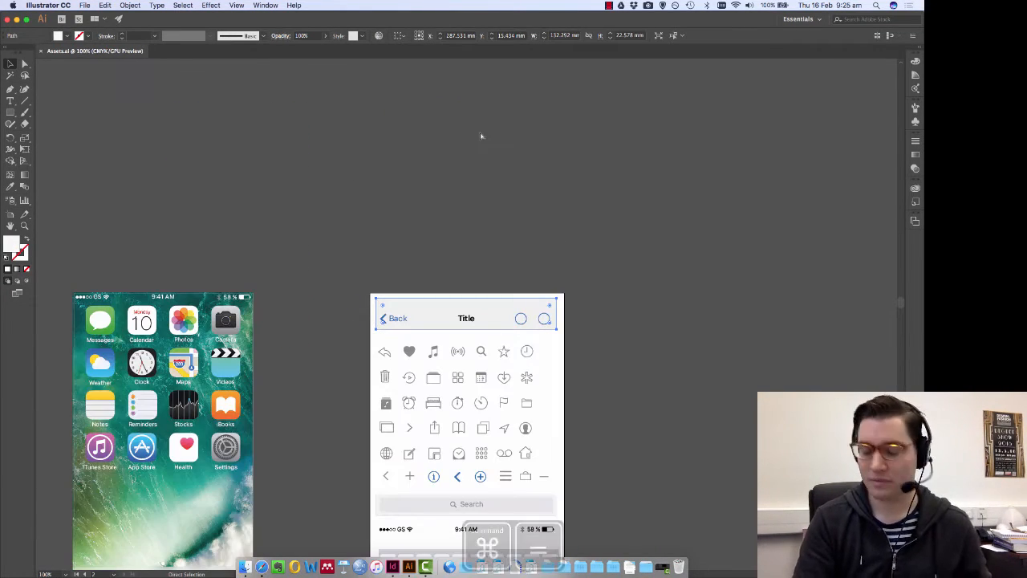
pyautogui.press('super+equal')
pyautogui.press('super+equal')
pyautogui.click(239, 251)
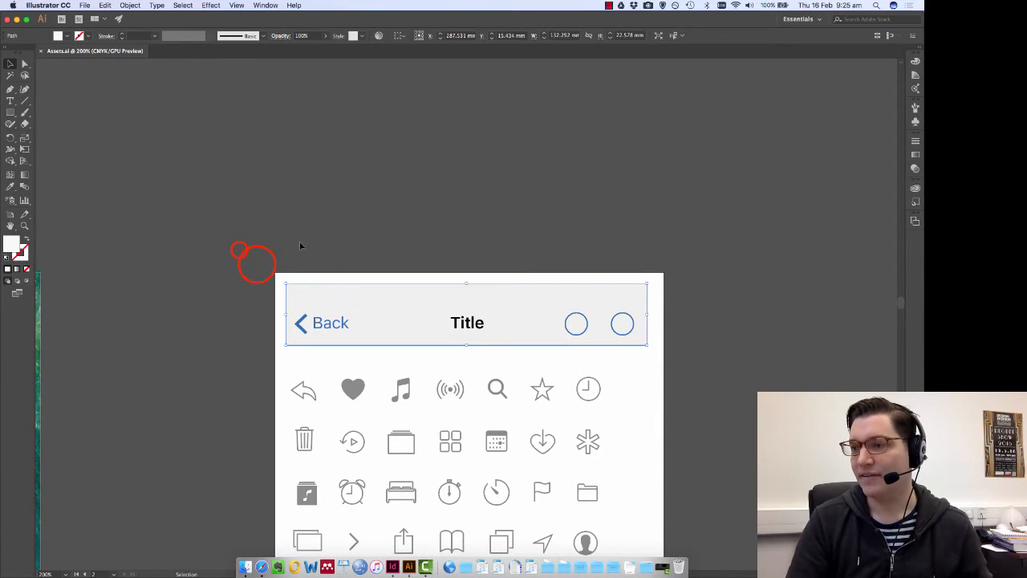
pyautogui.moveTo(661, 364); pyautogui.dragTo(484, 337)
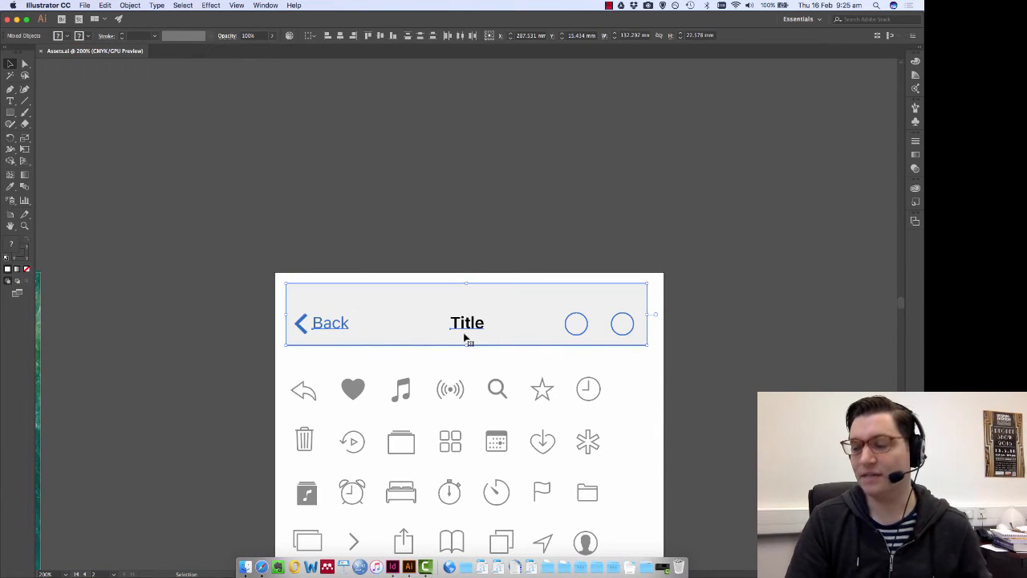
pyautogui.scroll(-3, 248, 328)
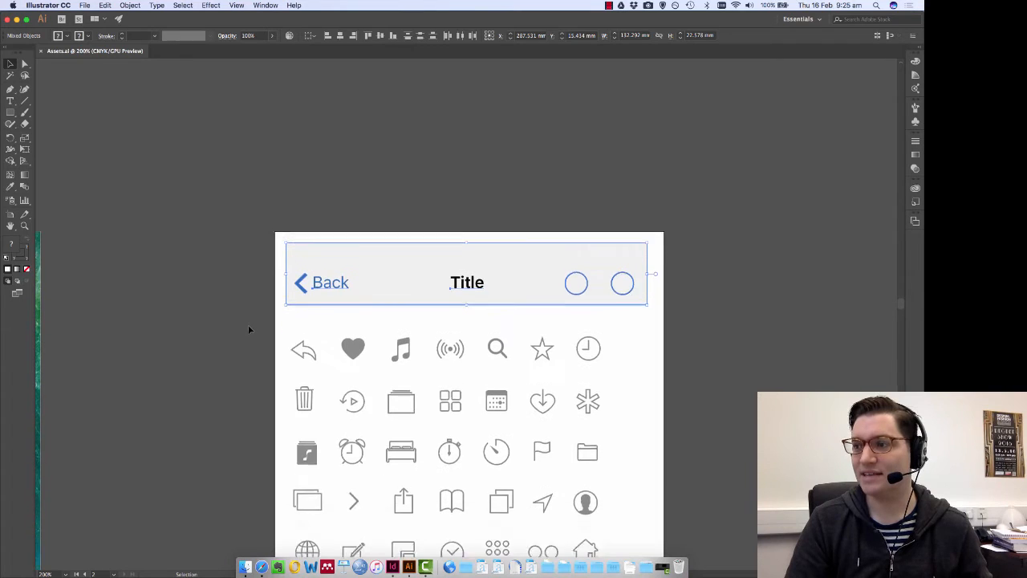
pyautogui.click(237, 228)
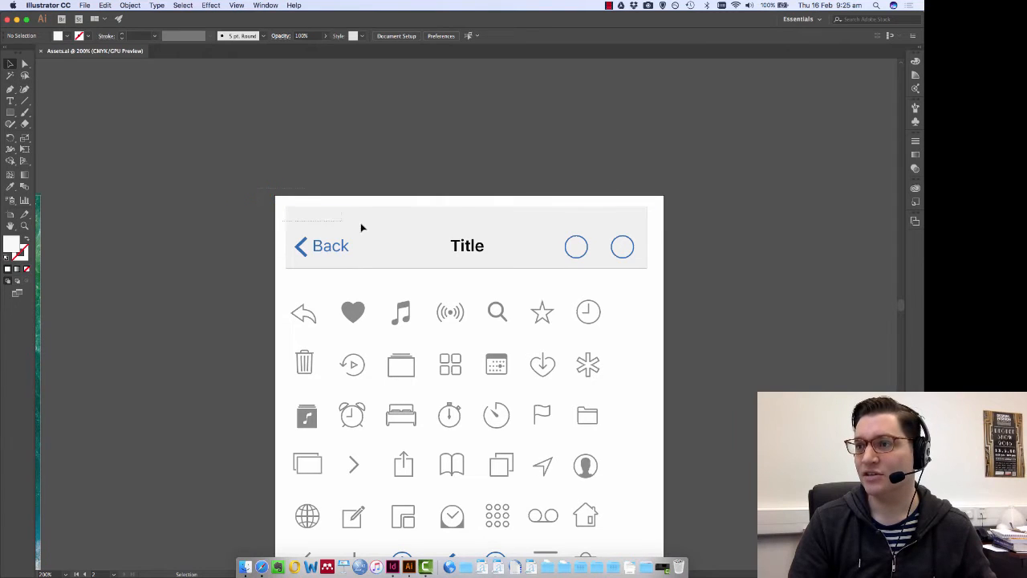
pyautogui.moveTo(362, 228); pyautogui.dragTo(660, 280)
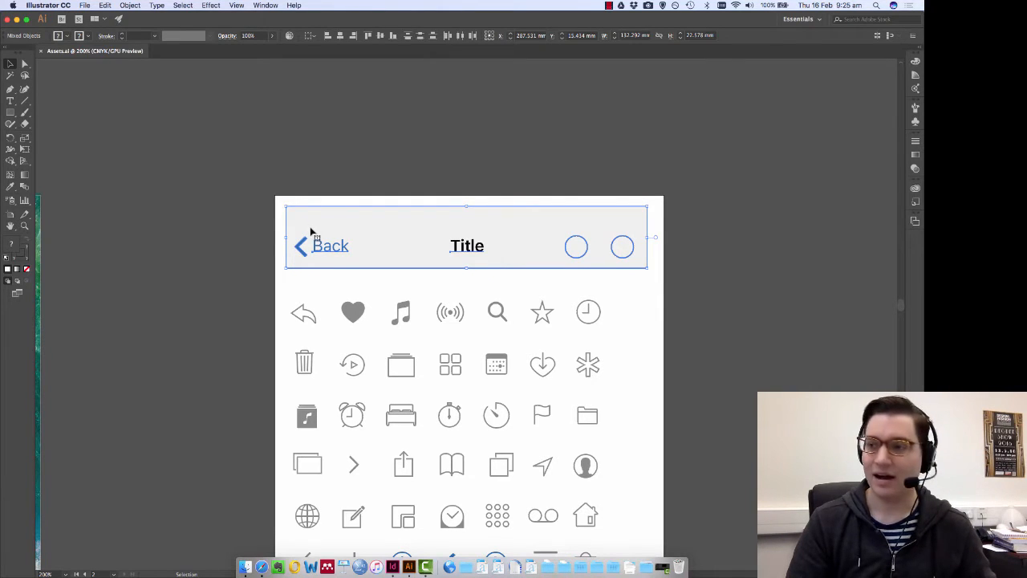
pyautogui.moveTo(428, 245); pyautogui.dragTo(430, 151)
pyautogui.click(229, 190)
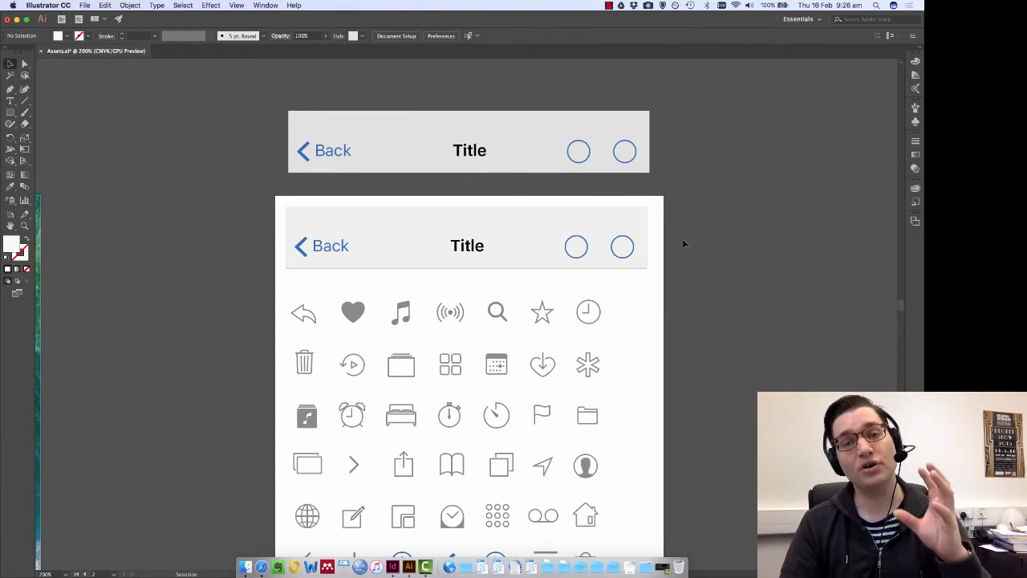
# Duplicate the bag icon from the icon set and place the copy beside the copied navigation bar.
pyautogui.scroll(-2, 682, 242)
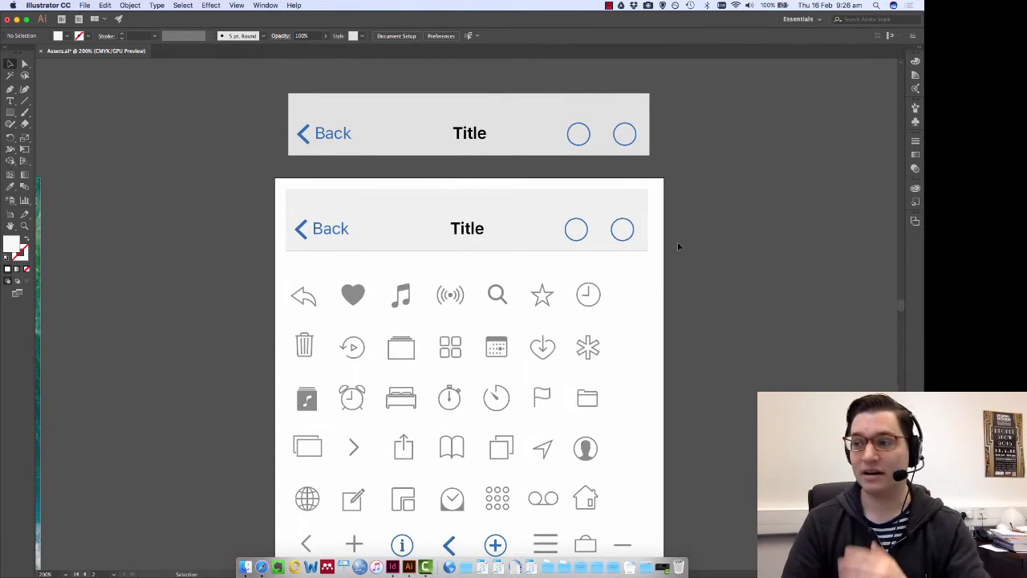
pyautogui.scroll(-6, 618, 245)
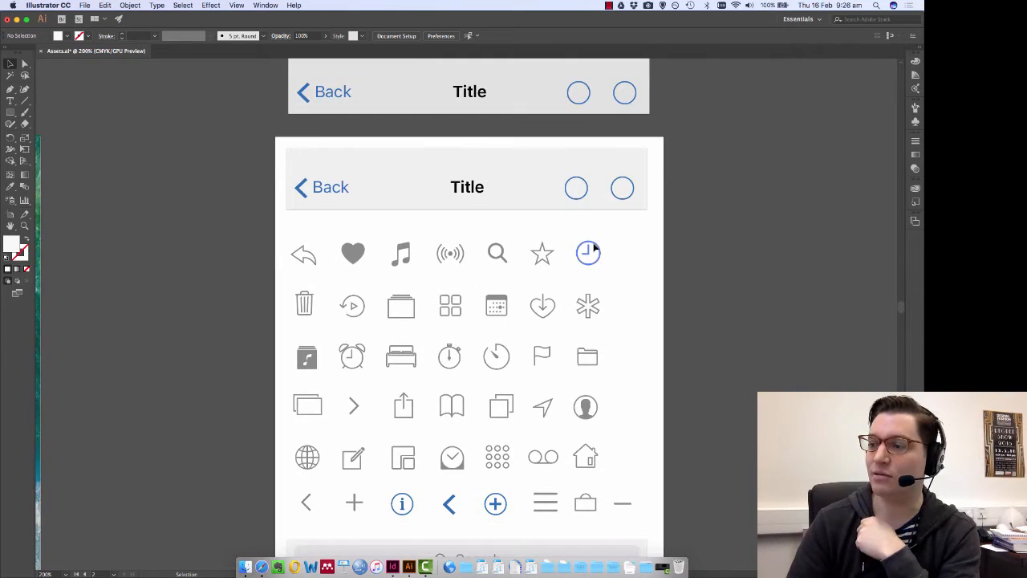
pyautogui.click(586, 414)
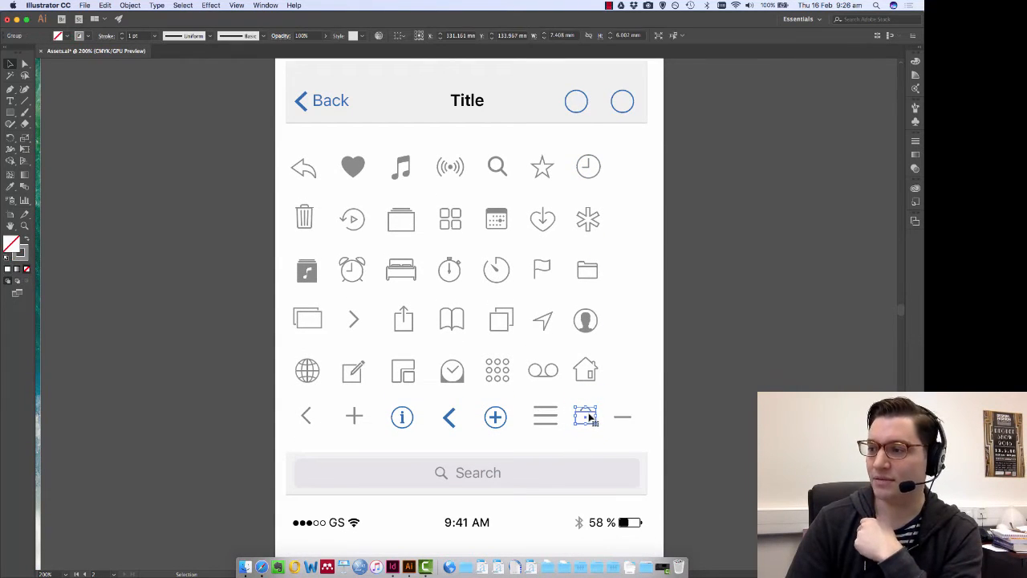
pyautogui.moveTo(590, 414); pyautogui.dragTo(696, 72)
pyautogui.click(689, 281)
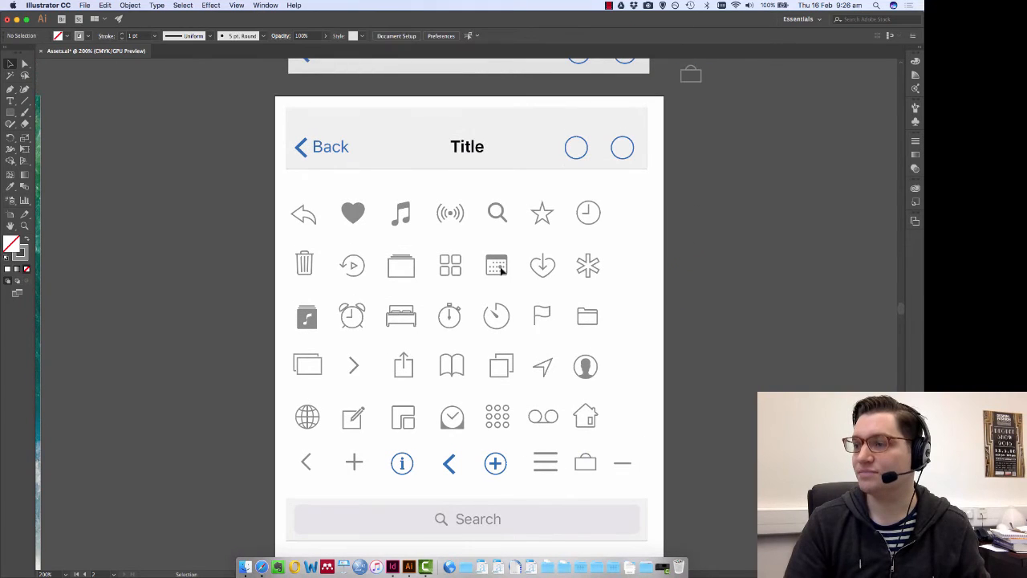
# Duplicate the magnifying glass icon from the icon set and place the copy beside the copied navigation bar.
pyautogui.scroll(5, 506, 249)
pyautogui.click(507, 298)
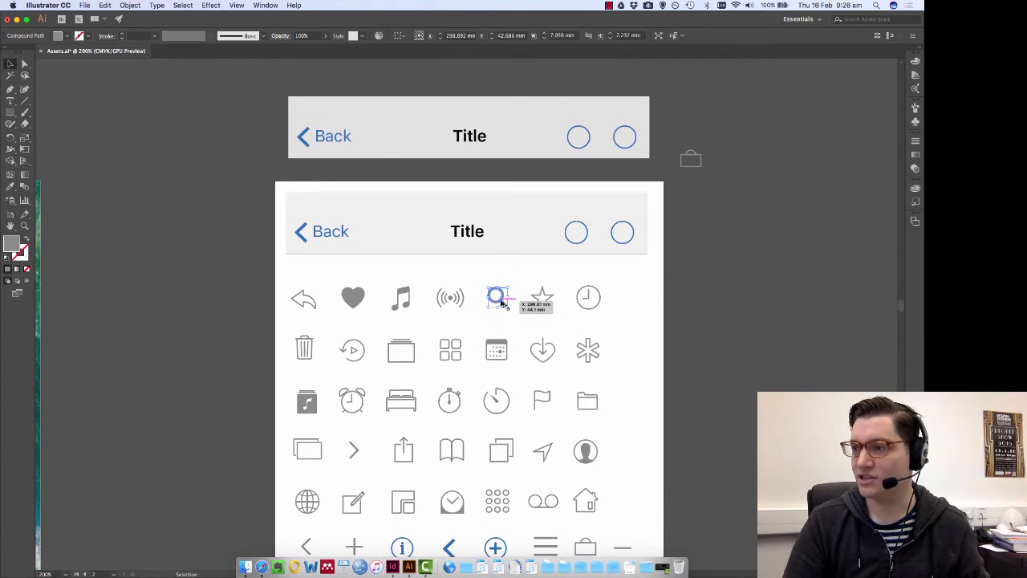
pyautogui.moveTo(502, 300); pyautogui.dragTo(674, 131)
pyautogui.click(664, 168)
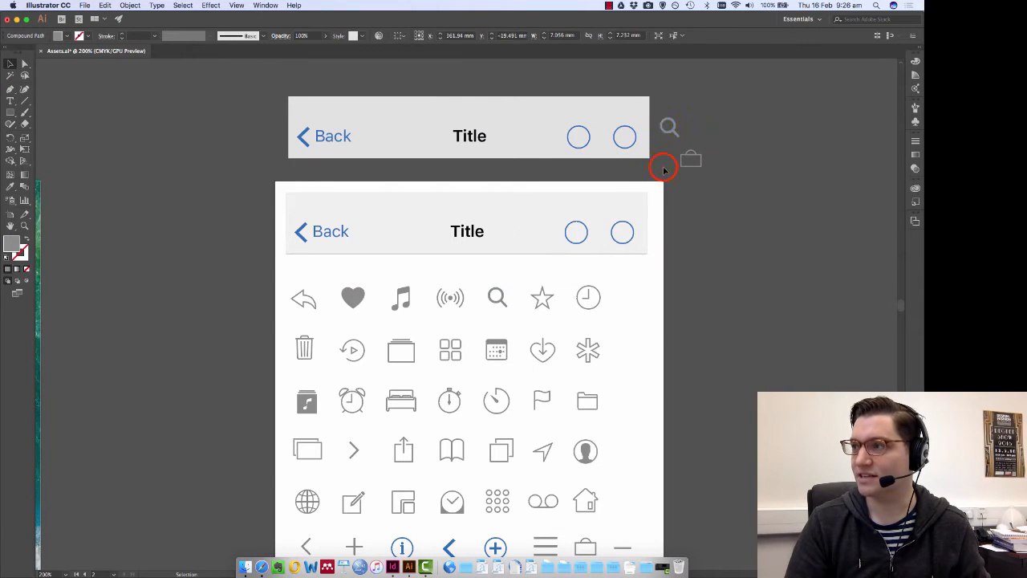
# Move the copied bag icon onto the outer blue placeholder circle of the copied navigation bar, centred on it.
pyautogui.hotkey('ctrl', '=')
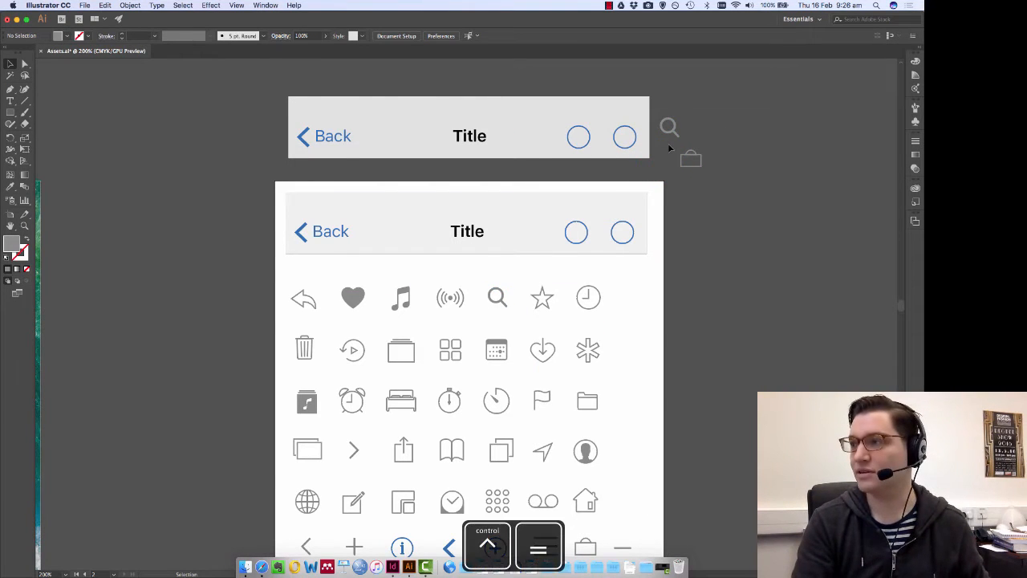
pyautogui.click(731, 166)
pyautogui.press('super+=')
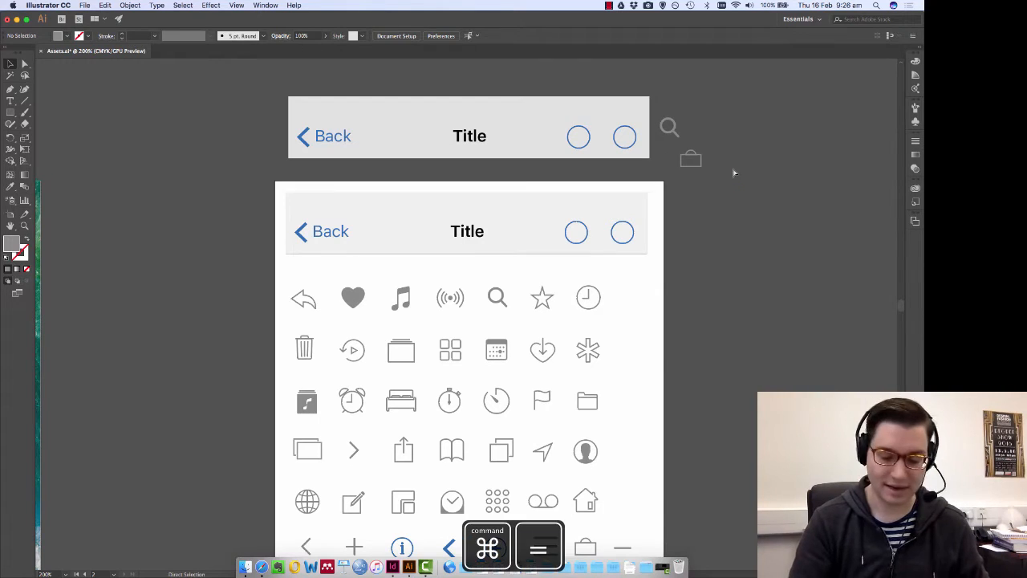
pyautogui.press('super+=')
pyautogui.press('super+=')
pyautogui.moveTo(729, 163); pyautogui.dragTo(416, 491)
pyautogui.moveTo(585, 250); pyautogui.dragTo(434, 386)
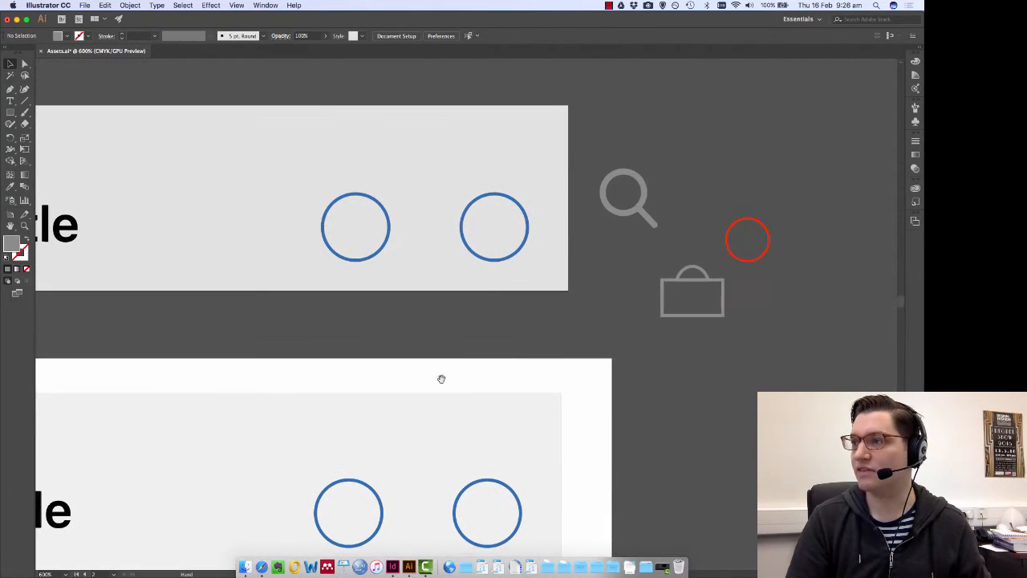
pyautogui.click(703, 280)
pyautogui.moveTo(703, 279); pyautogui.dragTo(504, 217)
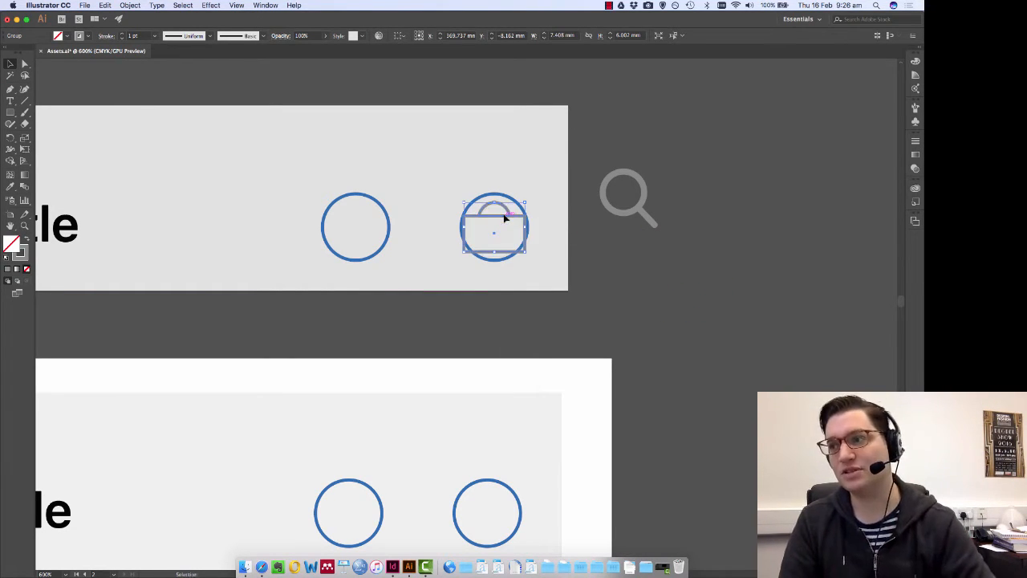
pyautogui.click(592, 242)
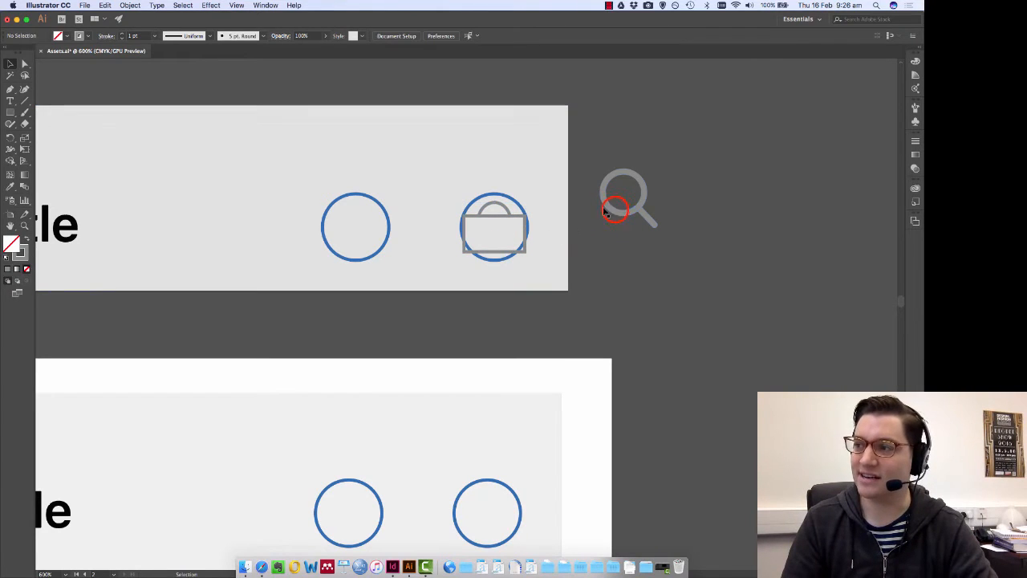
# Move the copied magnifying glass onto the inner blue placeholder circle of the copied navigation bar.
pyautogui.click(608, 212)
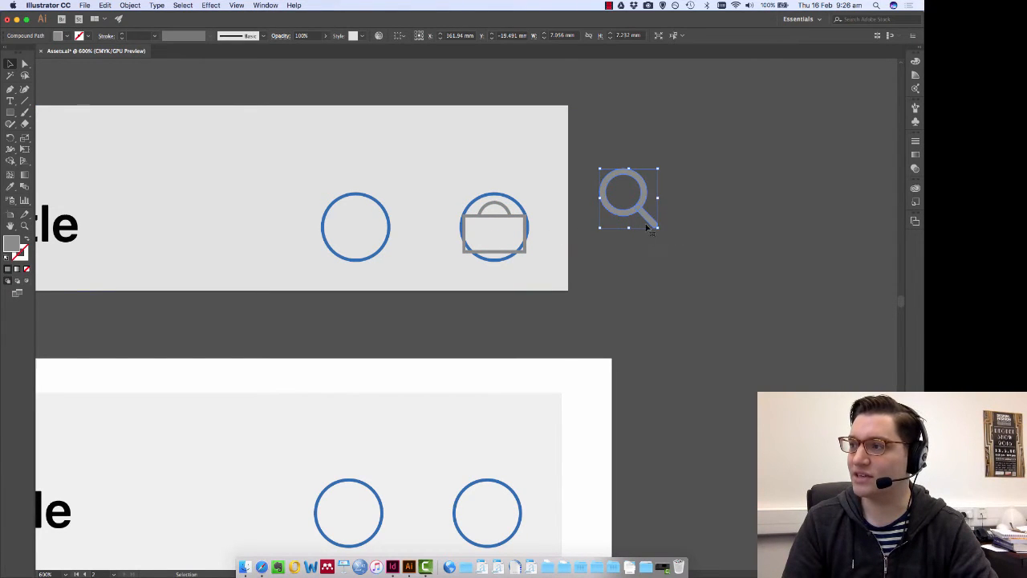
pyautogui.click(647, 217)
pyautogui.moveTo(634, 211); pyautogui.dragTo(373, 246)
pyautogui.click(471, 204)
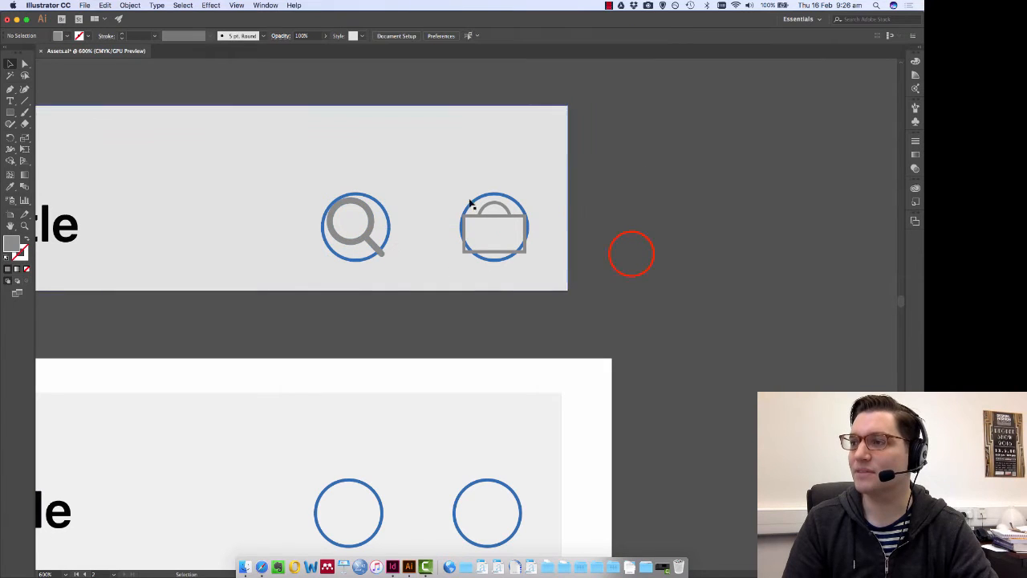
# Delete the two blue placeholder circles behind the magnifying glass and bag icons in the copied navigation bar.
pyautogui.click(390, 227)
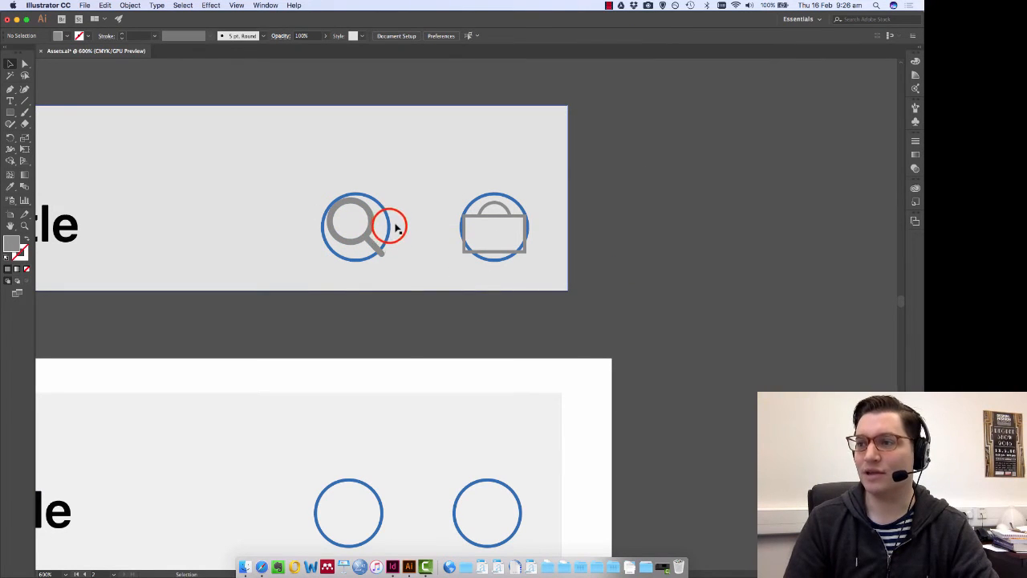
pyautogui.press('BackSpace')
pyautogui.press('BackSpace')
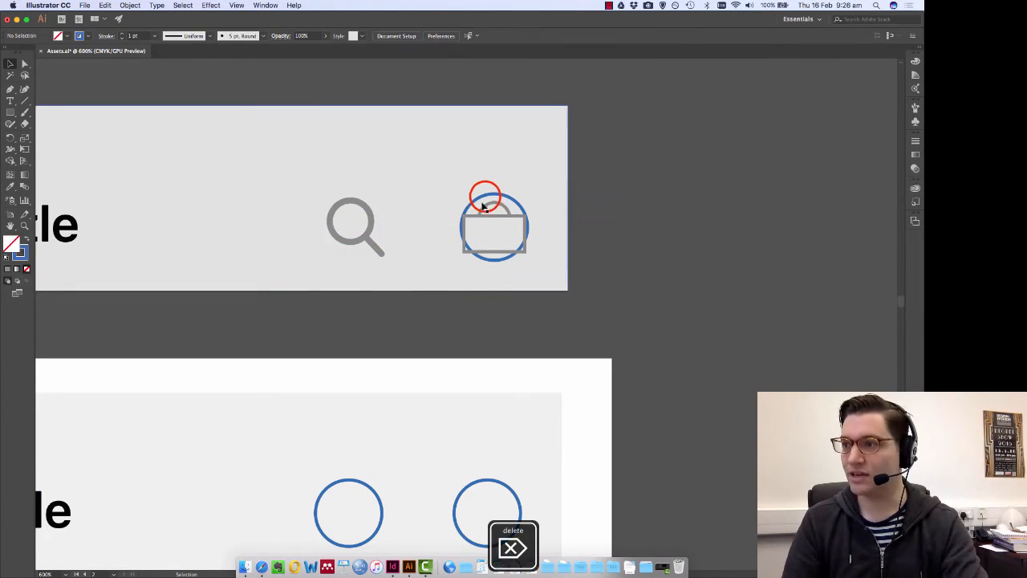
pyautogui.click(484, 195)
pyautogui.press('BackSpace')
pyautogui.moveTo(301, 264); pyautogui.dragTo(529, 260)
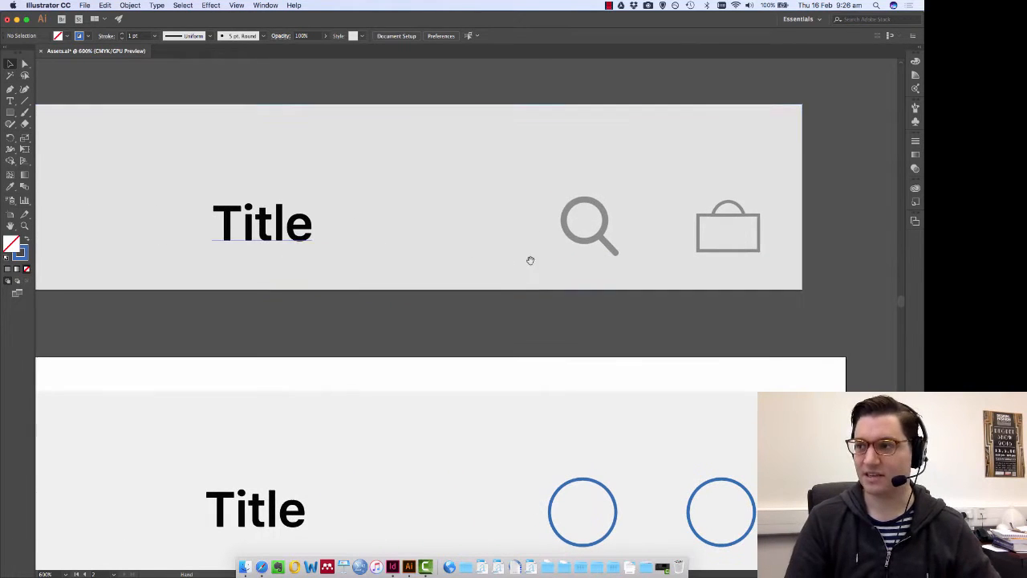
pyautogui.press('super+minus')
pyautogui.press('super+minus')
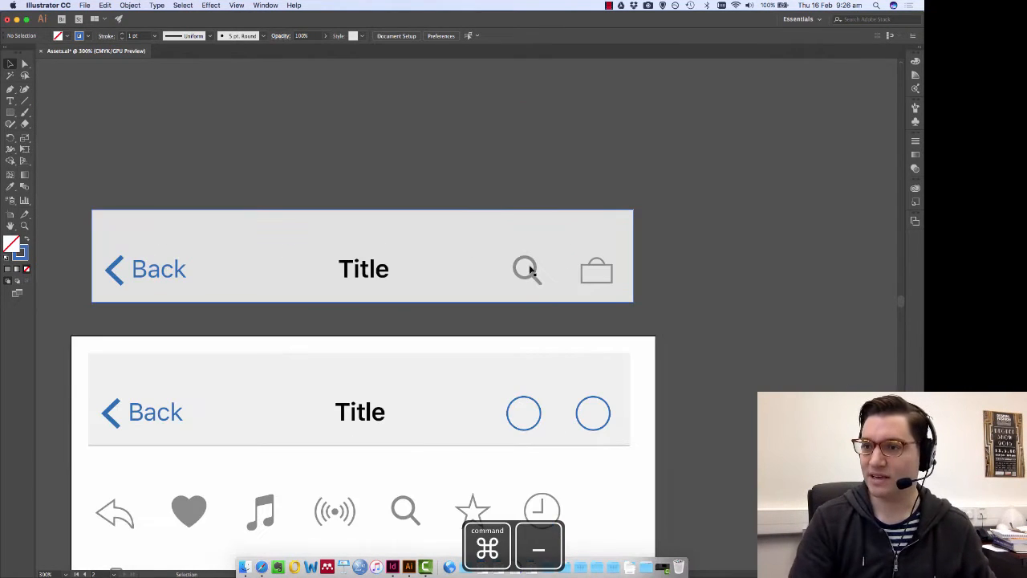
pyautogui.scroll(-1, 437, 301)
pyautogui.scroll(-2, 380, 343)
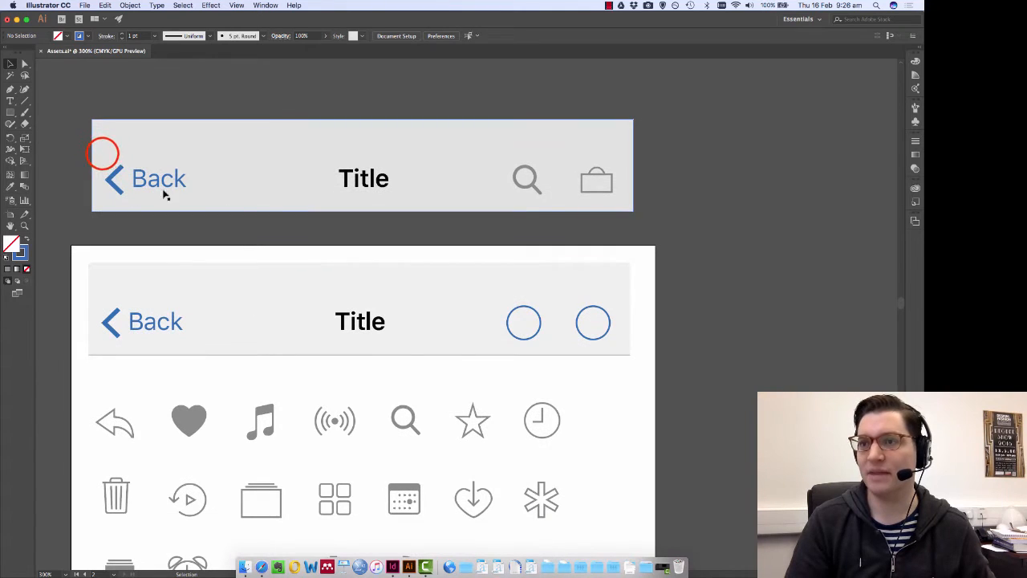
pyautogui.moveTo(104, 156); pyautogui.dragTo(150, 193)
pyautogui.press('super+z')
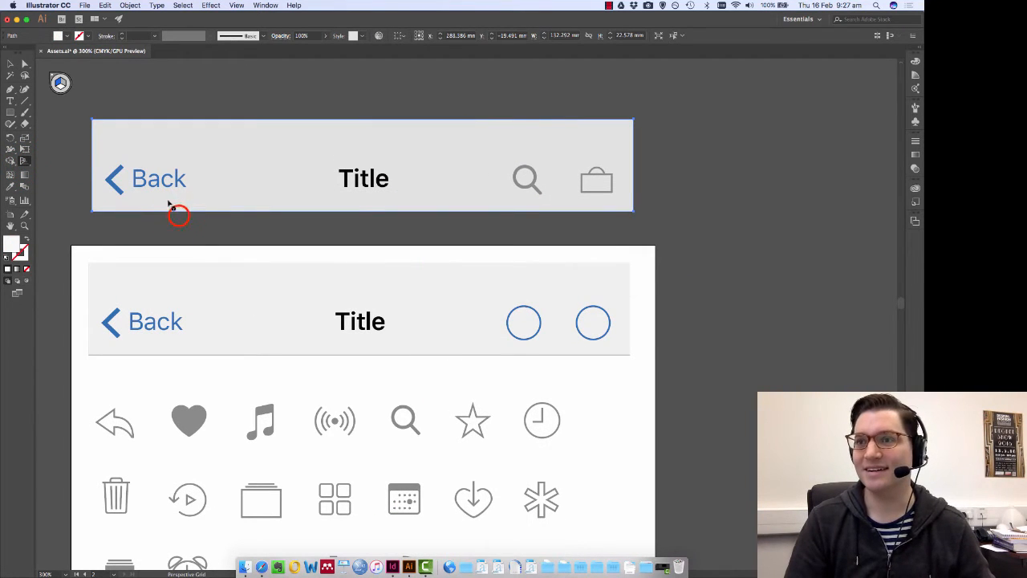
pyautogui.press('Escape')
pyautogui.click(123, 175)
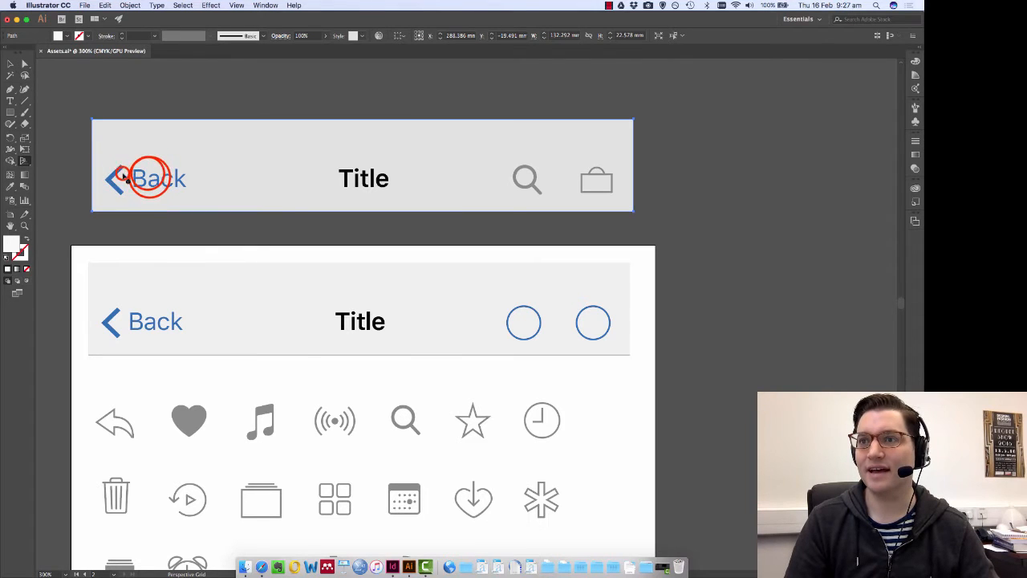
pyautogui.click(148, 176)
pyautogui.press('Escape')
pyautogui.click(8, 64)
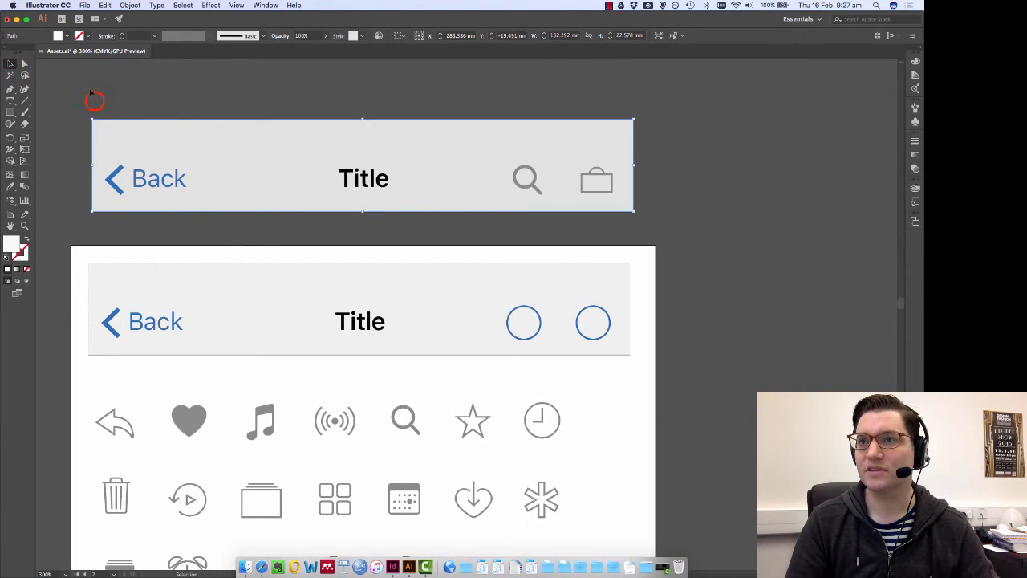
pyautogui.click(95, 101)
# Duplicate the three-line menu icon from the icon set and place the copy beside the copied navigation bar.
pyautogui.scroll(-3, 147, 322)
pyautogui.scroll(-3, 111, 418)
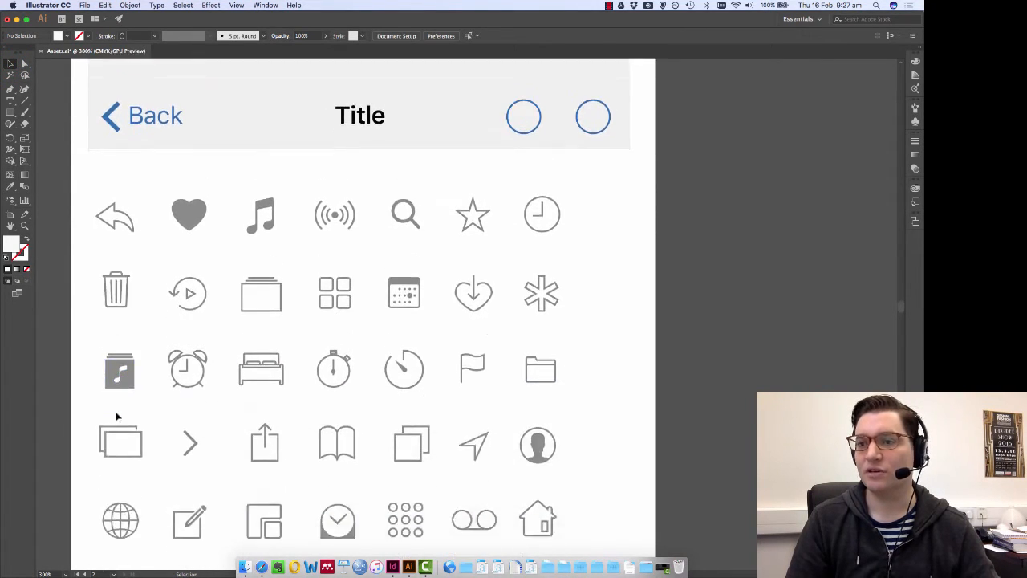
pyautogui.press('super+minus')
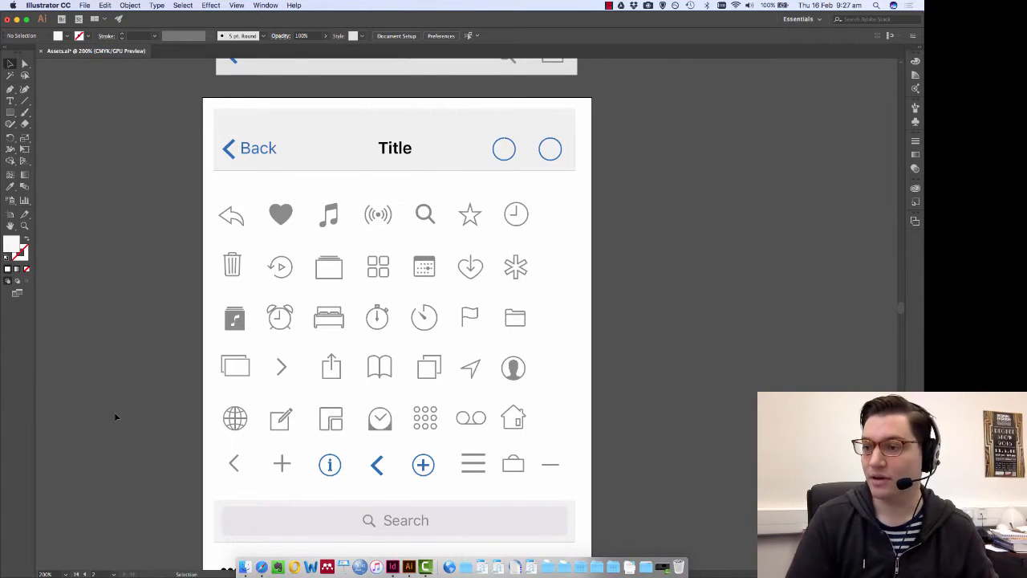
pyautogui.click(475, 464)
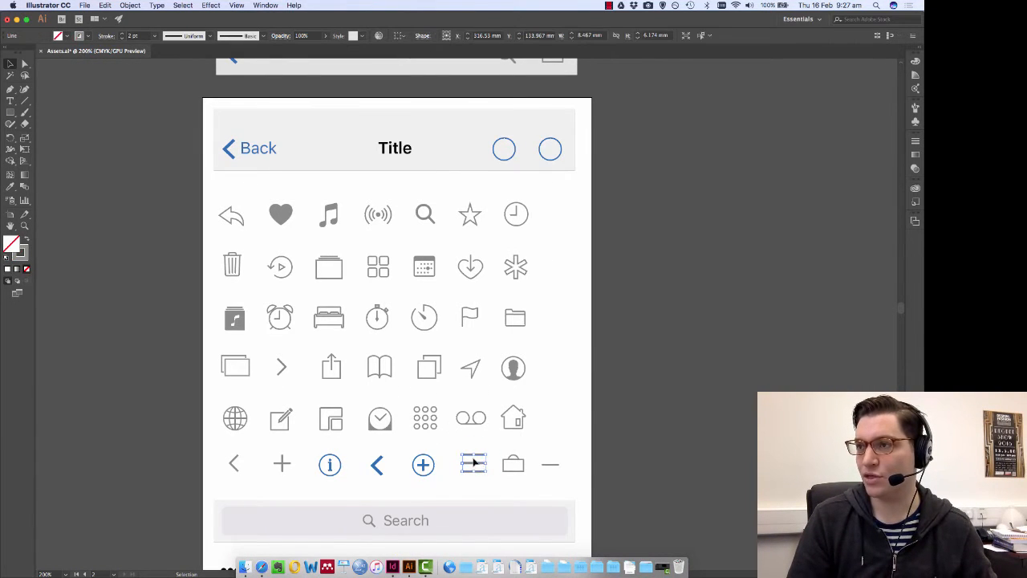
pyautogui.scroll(2, 473, 462)
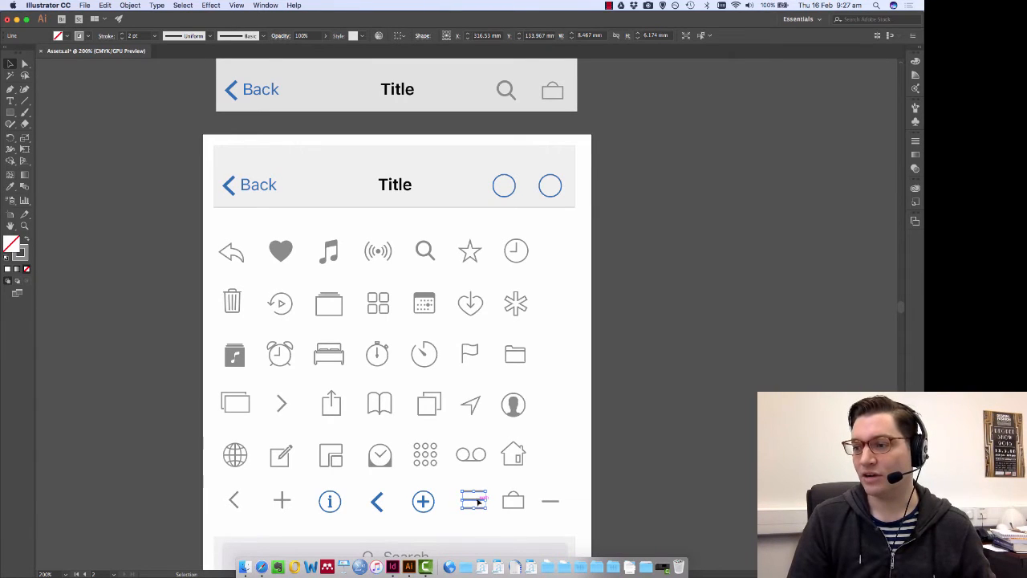
pyautogui.moveTo(478, 501); pyautogui.dragTo(184, 89)
pyautogui.click(170, 127)
pyautogui.scroll(1, 236, 97)
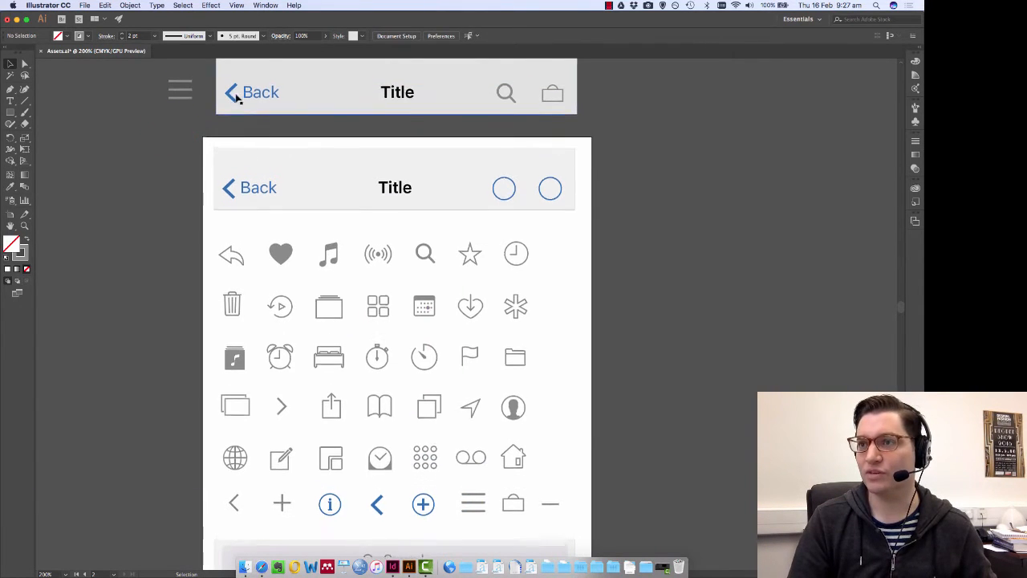
# Delete the blue back arrow and the "Back" text from the copied navigation bar.
pyautogui.scroll(2, 241, 100)
pyautogui.press('super+equal')
pyautogui.press('super+equal')
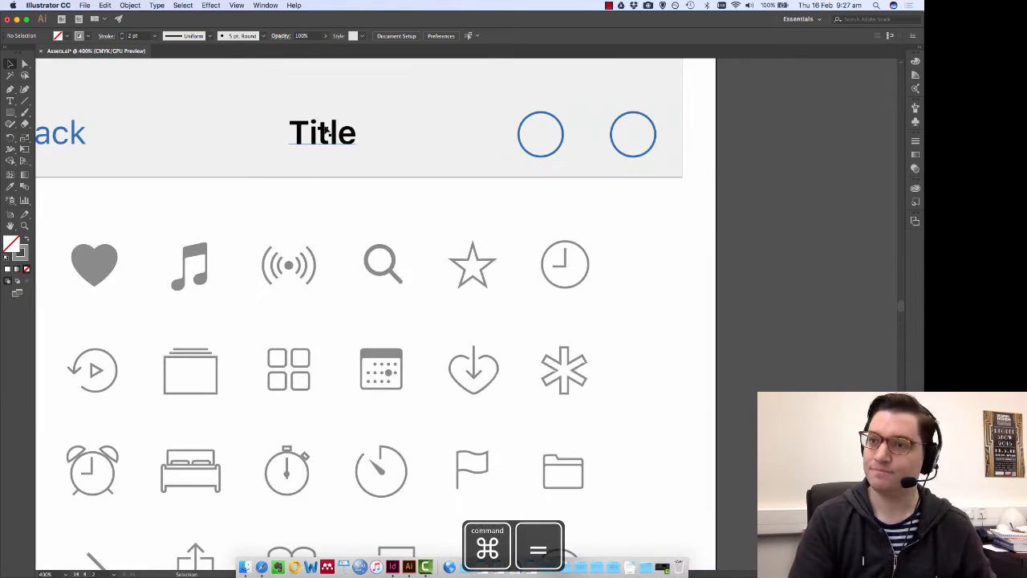
pyautogui.moveTo(286, 158); pyautogui.dragTo(415, 370)
pyautogui.click(203, 246)
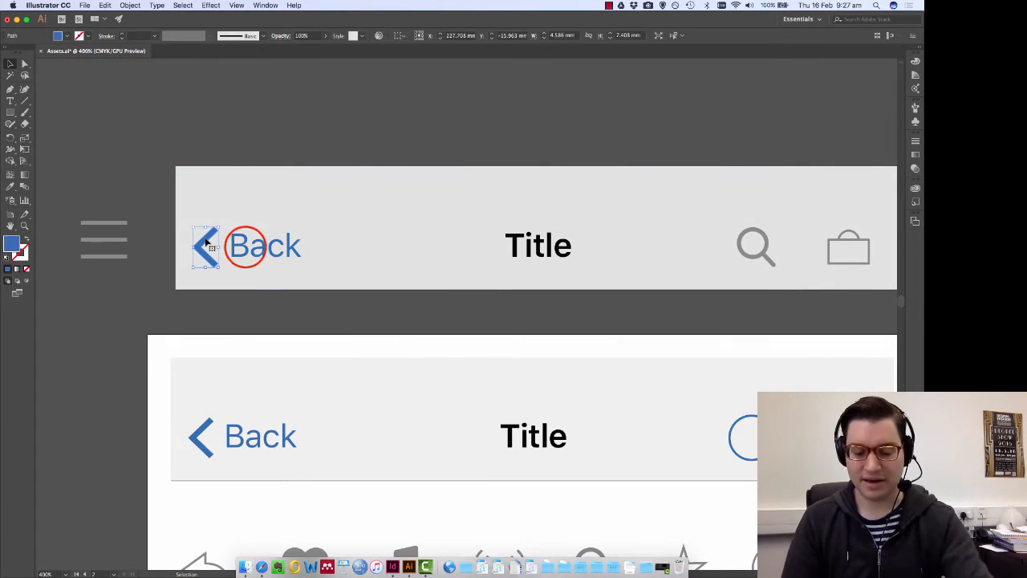
pyautogui.press('Delete')
pyautogui.click(313, 254)
pyautogui.press('Delete')
# Move the copied three-line menu icon onto the navigation bar, into the empty space at the start of the bar.
pyautogui.click(100, 239)
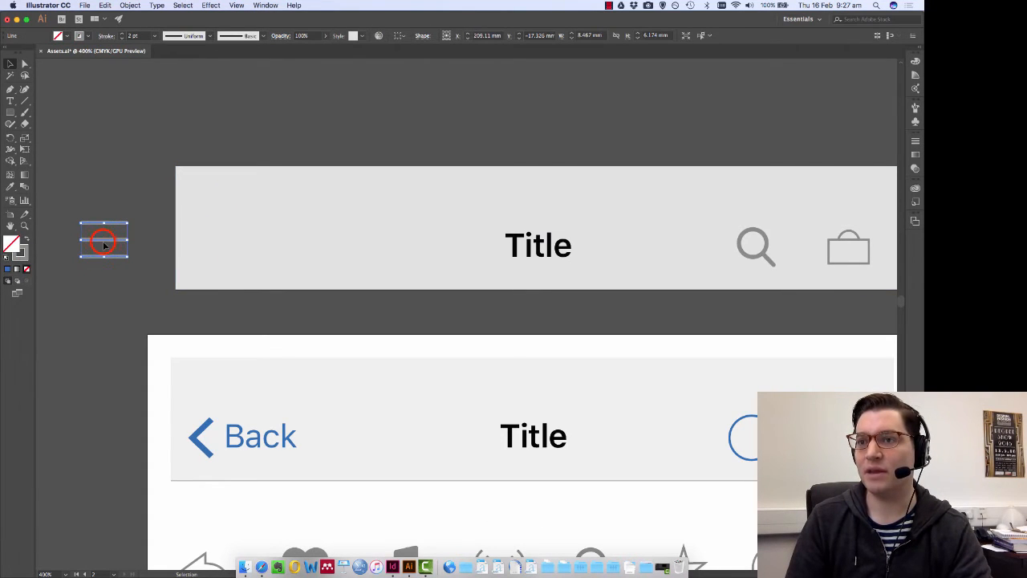
pyautogui.moveTo(171, 254); pyautogui.dragTo(183, 255)
pyautogui.click(100, 242)
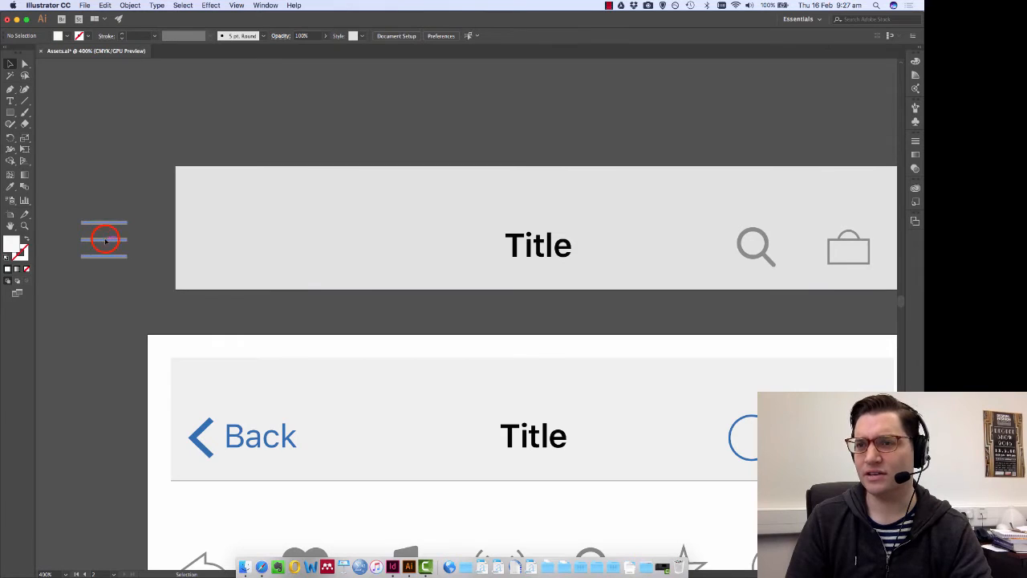
pyautogui.moveTo(104, 241); pyautogui.dragTo(223, 254)
pyautogui.click(169, 284)
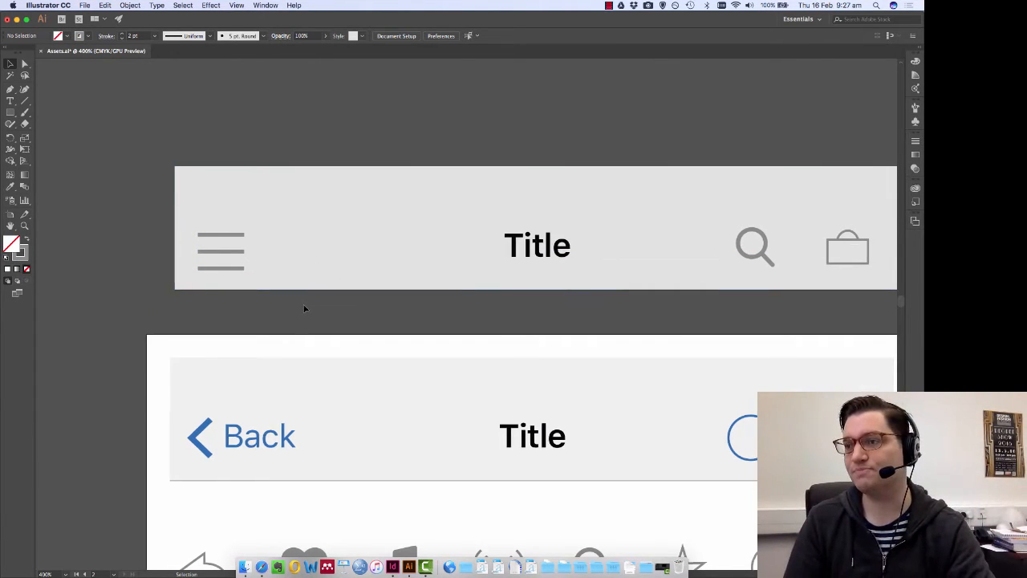
# Delete the "Title" text from the middle of the copied navigation bar.
pyautogui.hscroll(2, 304, 308)
pyautogui.click(509, 240)
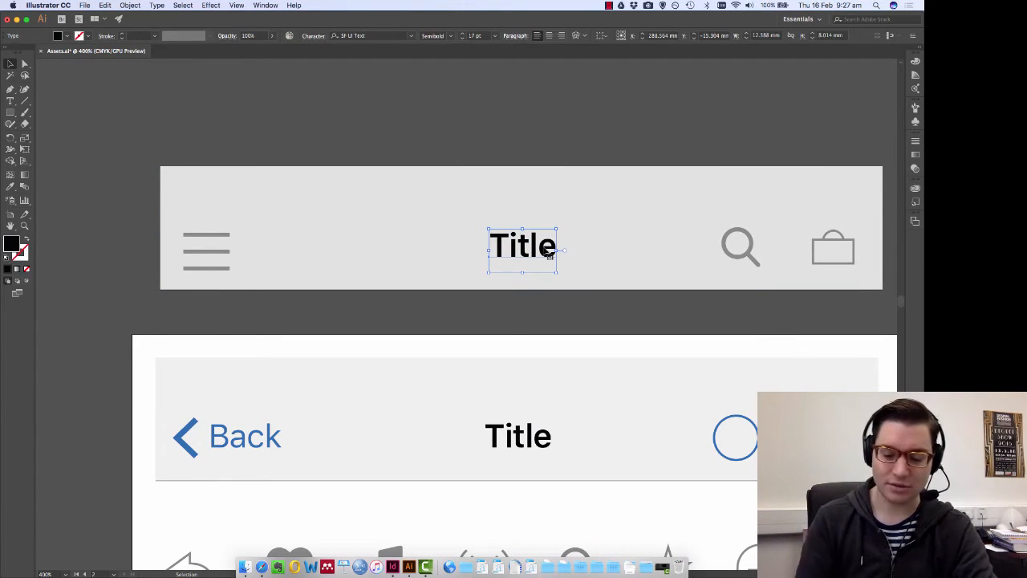
pyautogui.press('BackSpace')
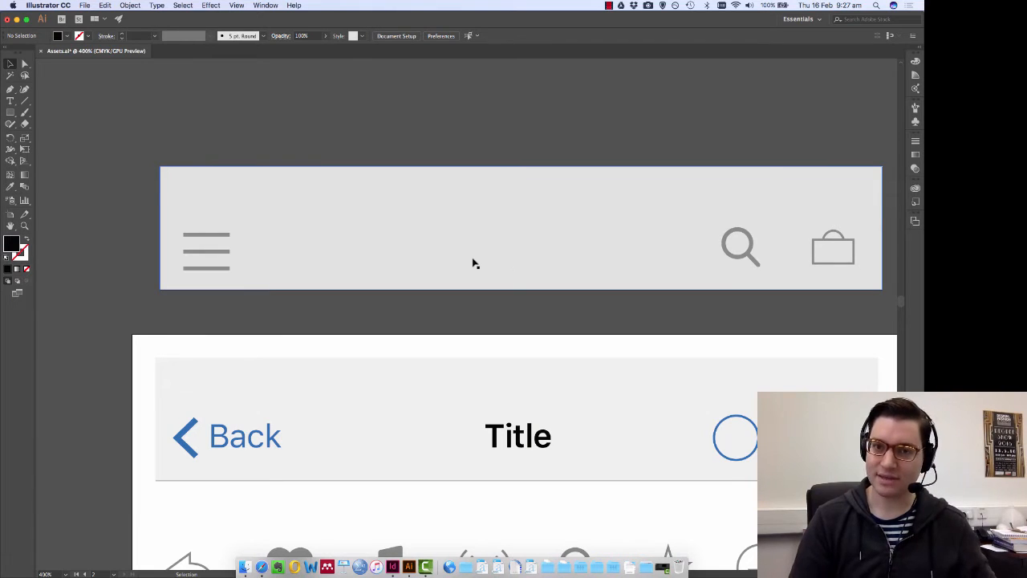
# Duplicate the status bar with signal, 9:41 AM and battery, and place the copy along the upper edge of the customised navigation bar.
pyautogui.press('super+minus')
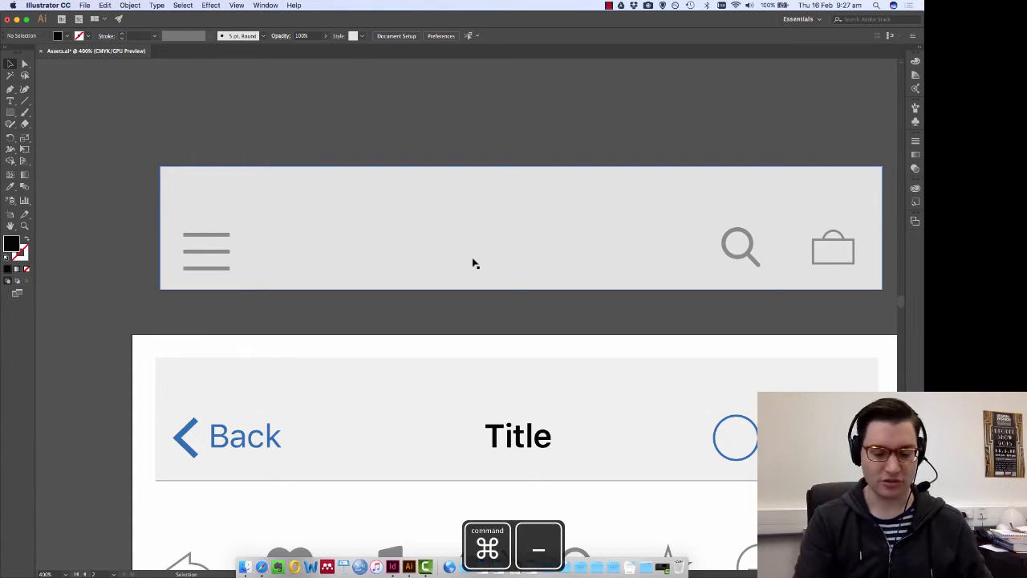
pyautogui.press('super+minus')
pyautogui.press('super+minus')
pyautogui.press('super+minus')
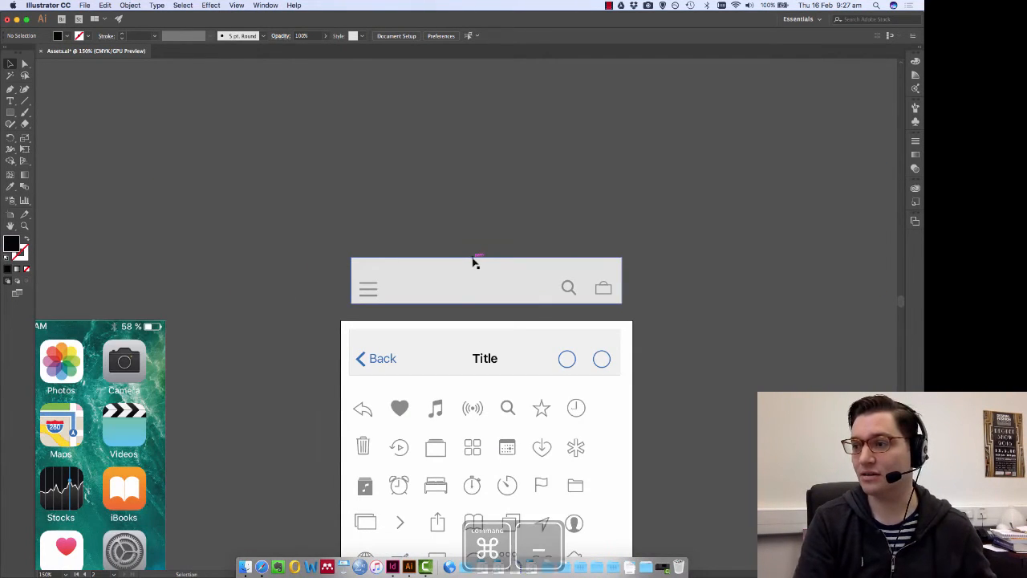
pyautogui.scroll(-10, 423, 136)
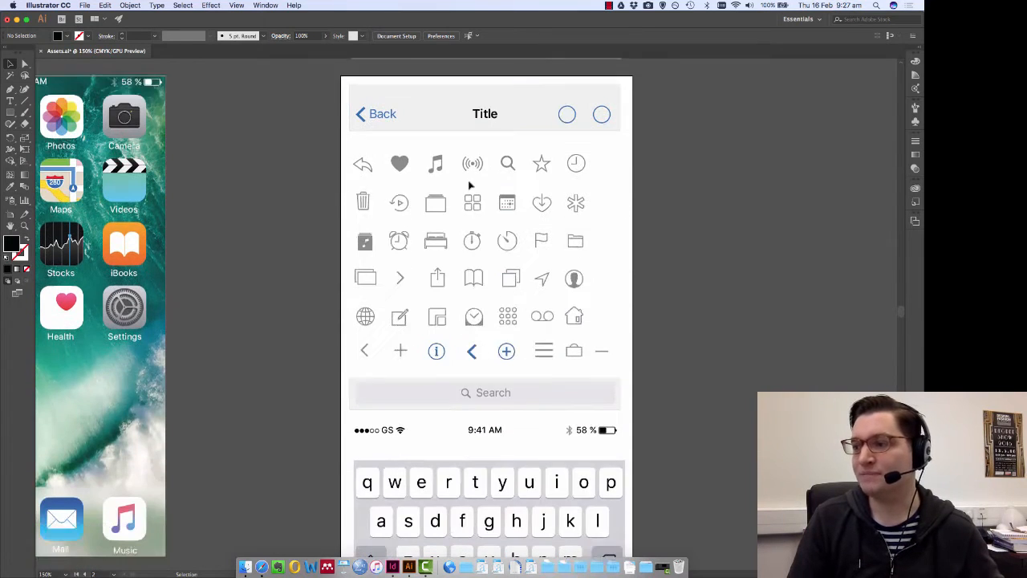
pyautogui.click(329, 421)
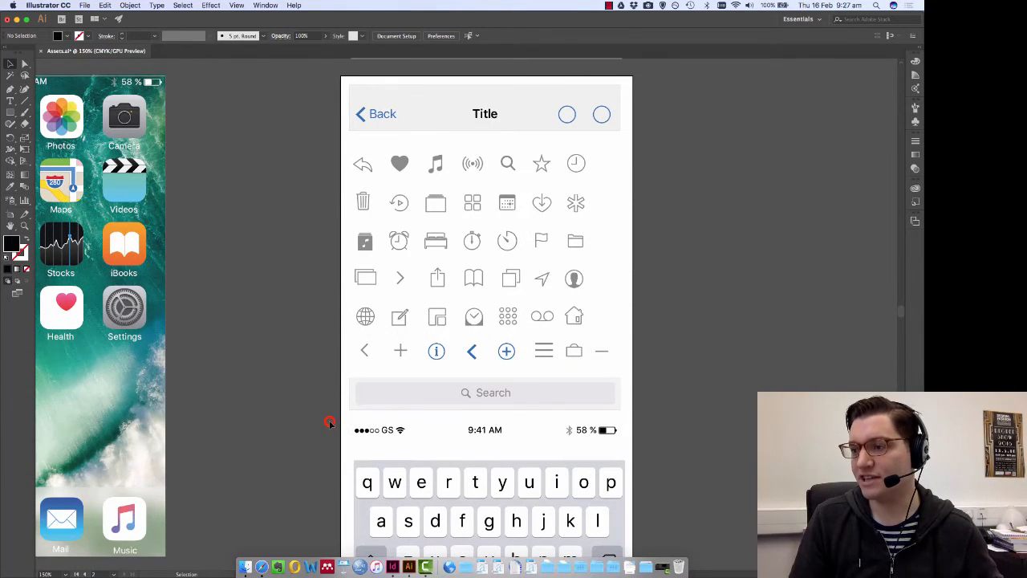
pyautogui.click(522, 438)
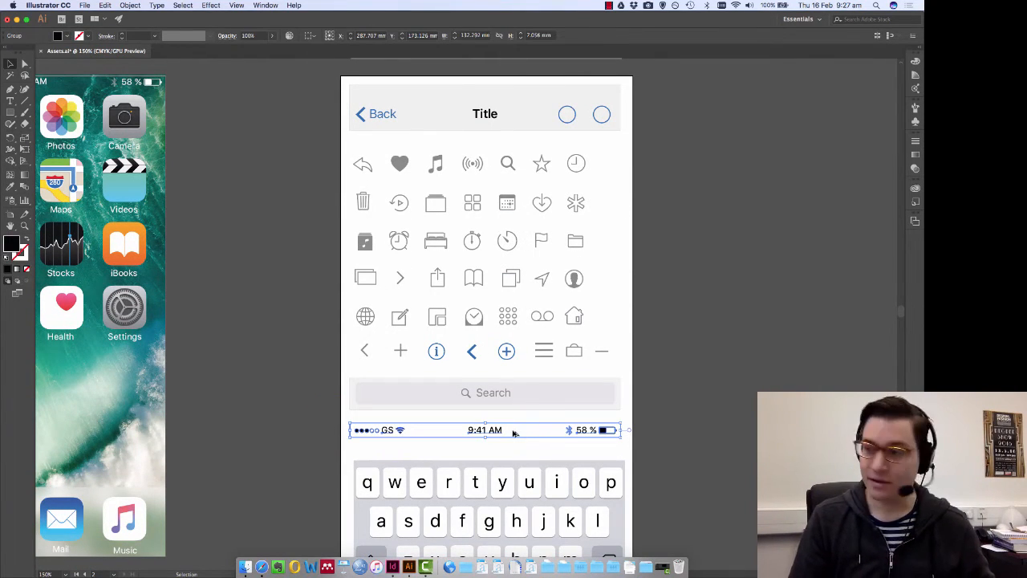
pyautogui.moveTo(522, 431); pyautogui.dragTo(525, 75)
pyautogui.press('super+shift+a')
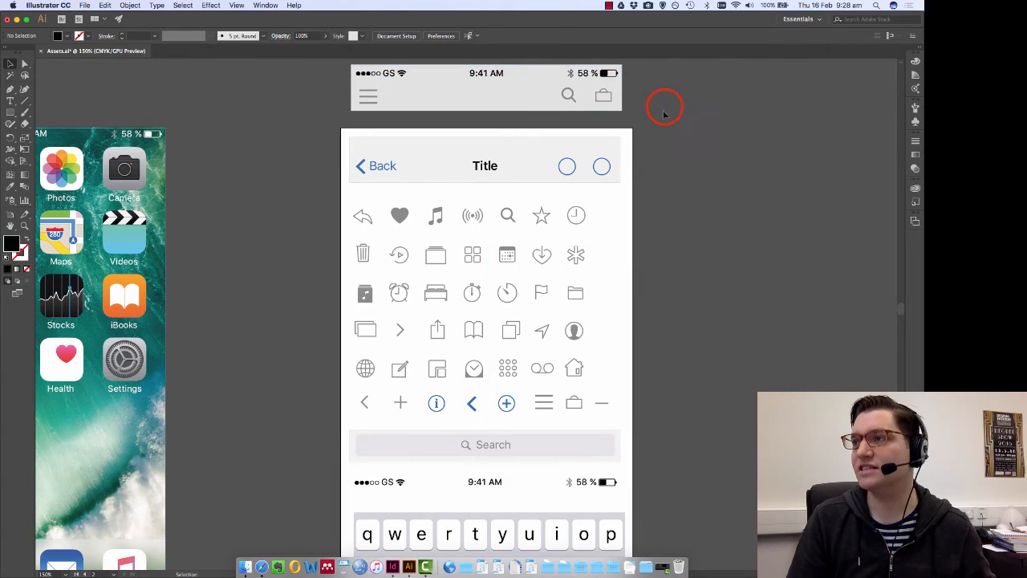
# Draw a new artboard of about 132 by 23 mm exactly around the customised navigation bar with the Artboard tool.
pyautogui.scroll(3, 432, 108)
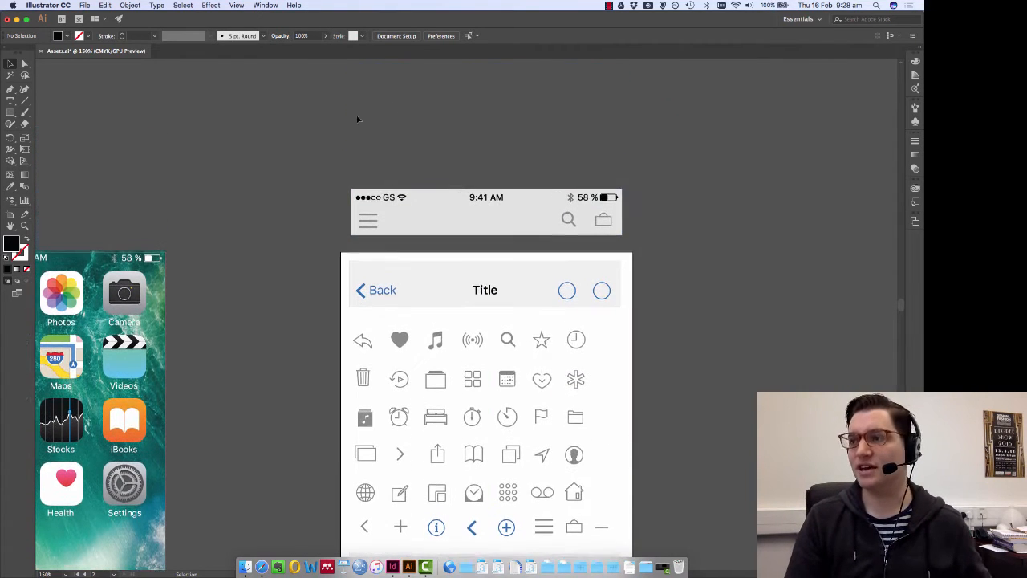
pyautogui.press('super+equal')
pyautogui.press('super+equal')
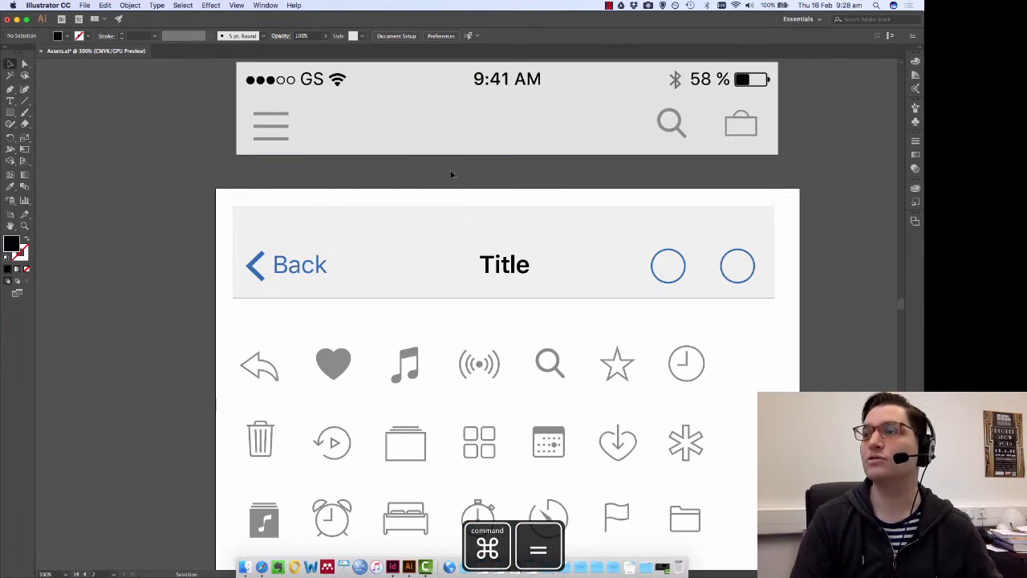
pyautogui.scroll(2, 443, 165)
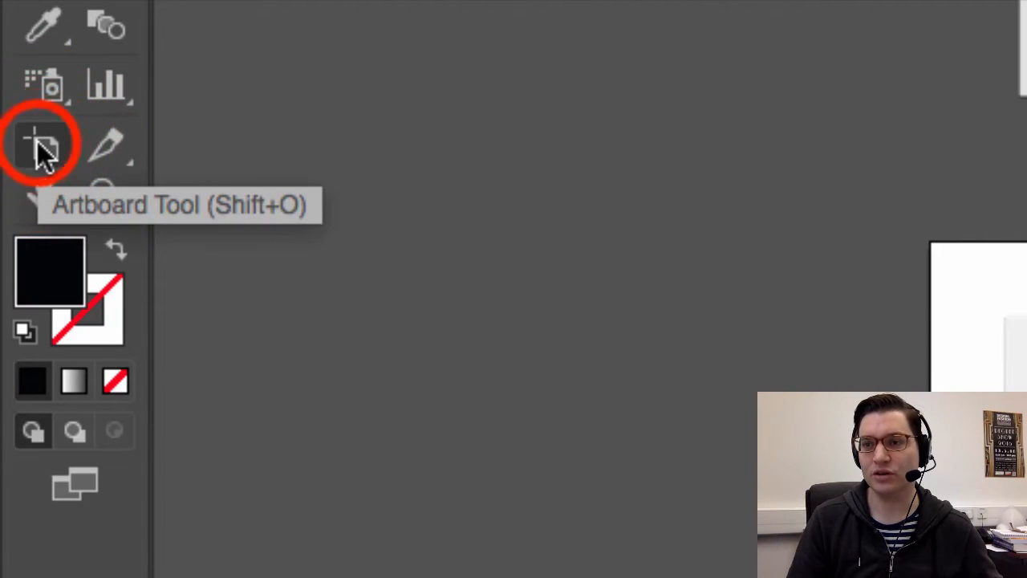
pyautogui.click(39, 145)
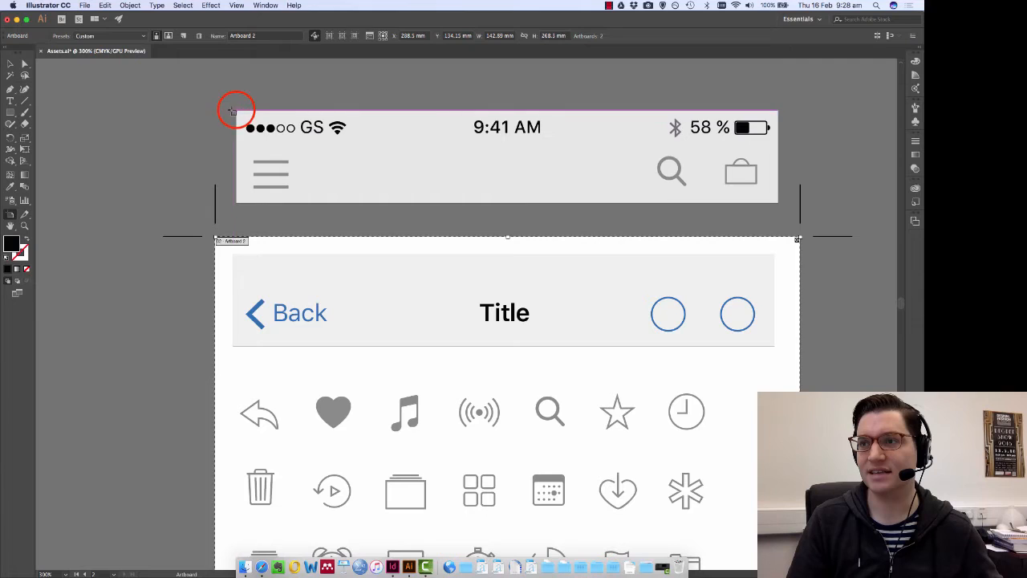
pyautogui.moveTo(233, 110); pyautogui.dragTo(778, 203)
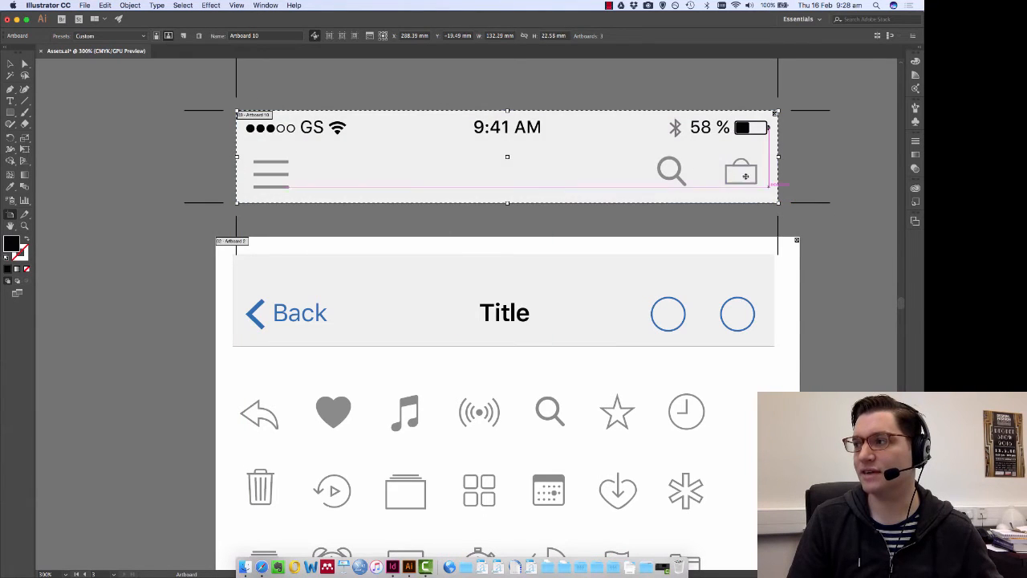
pyautogui.click(9, 64)
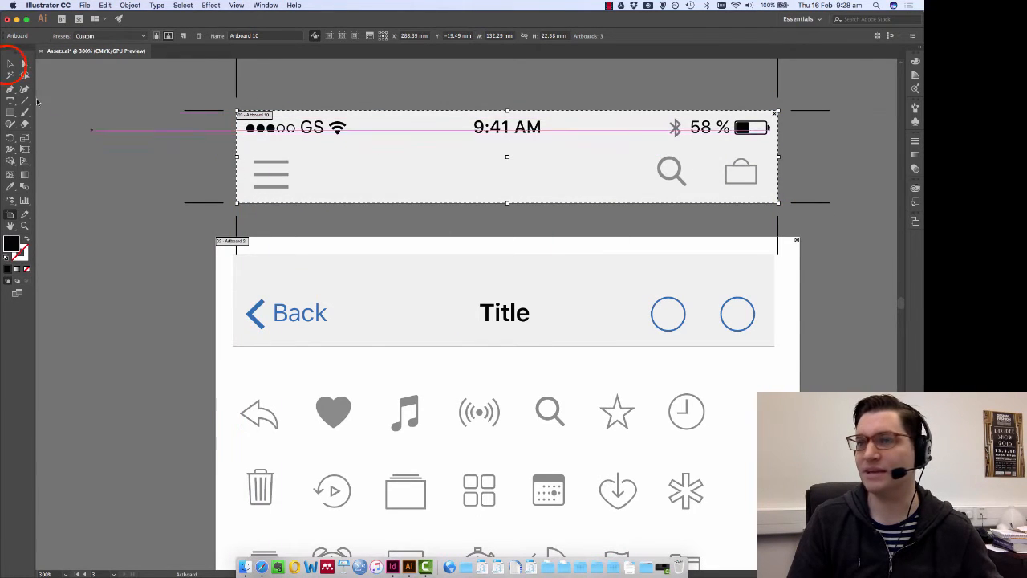
pyautogui.click(184, 122)
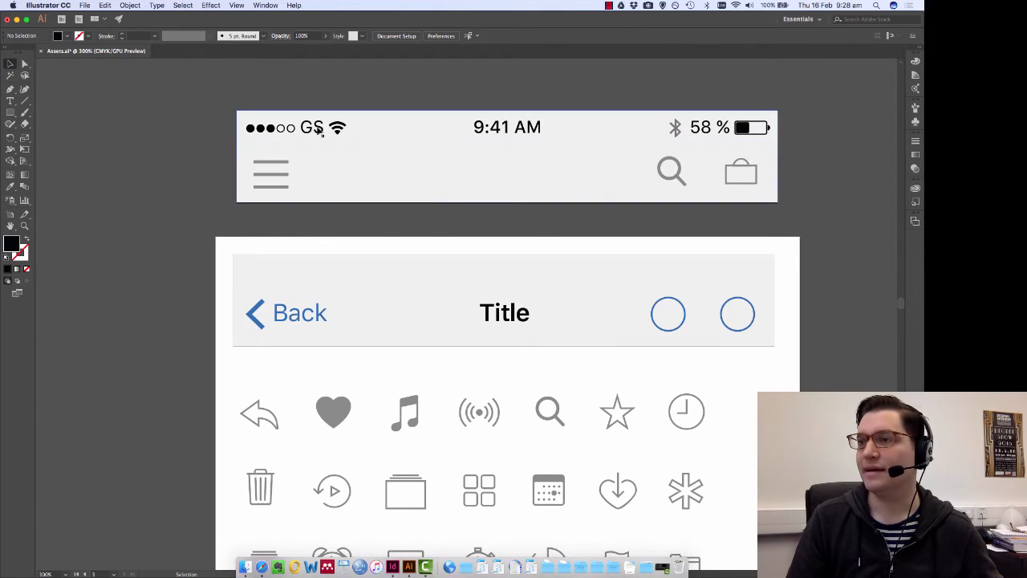
# Rename the new artboard around the navigation bar as "Title Bar".
pyautogui.click(264, 5)
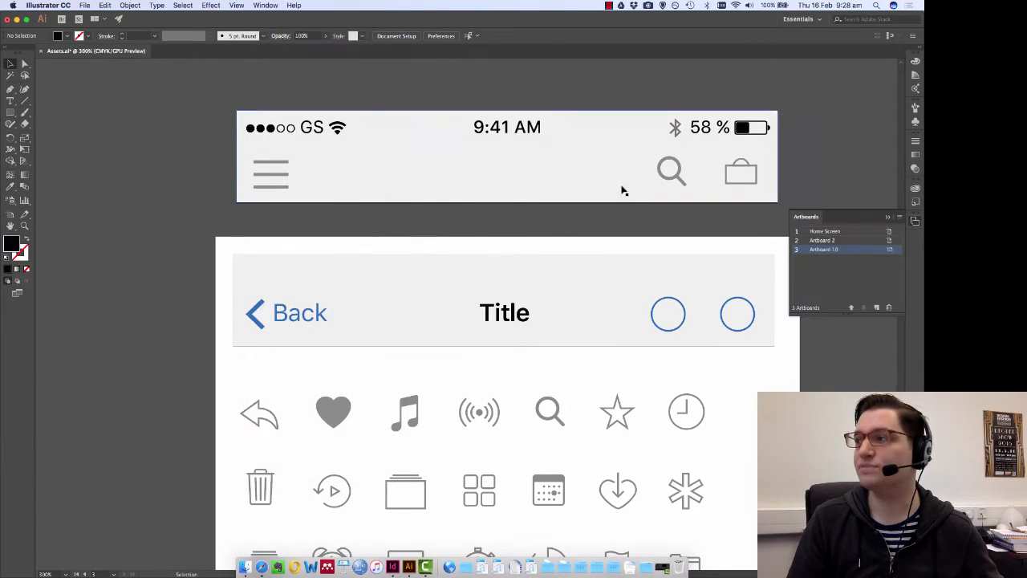
pyautogui.doubleClick(832, 251)
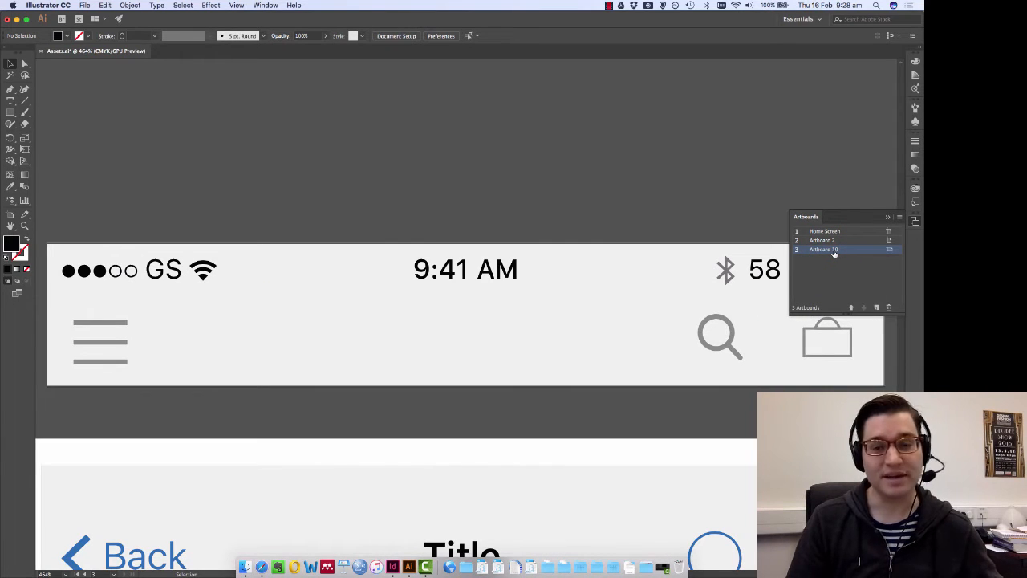
pyautogui.click(832, 249)
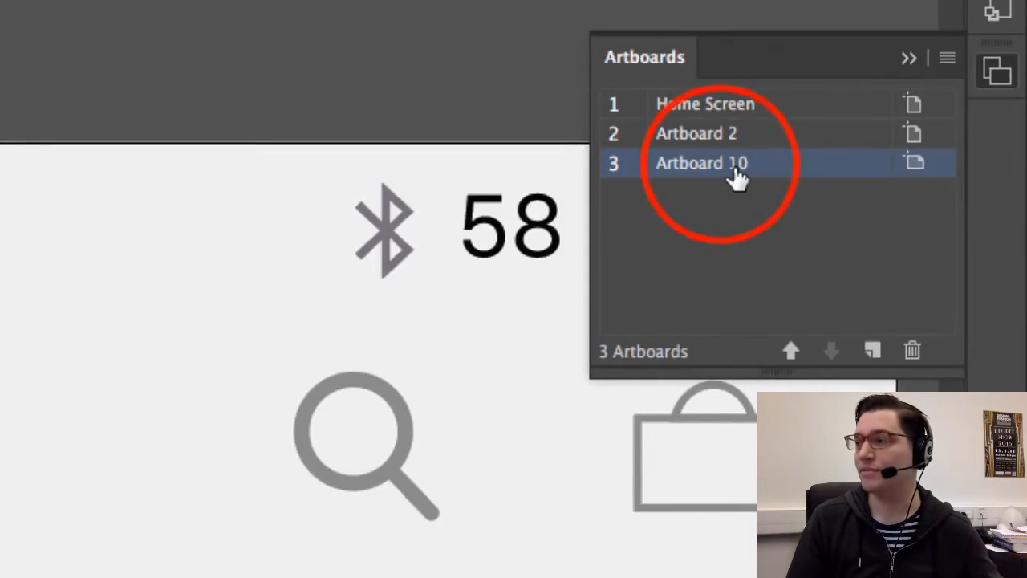
pyautogui.doubleClick(718, 170)
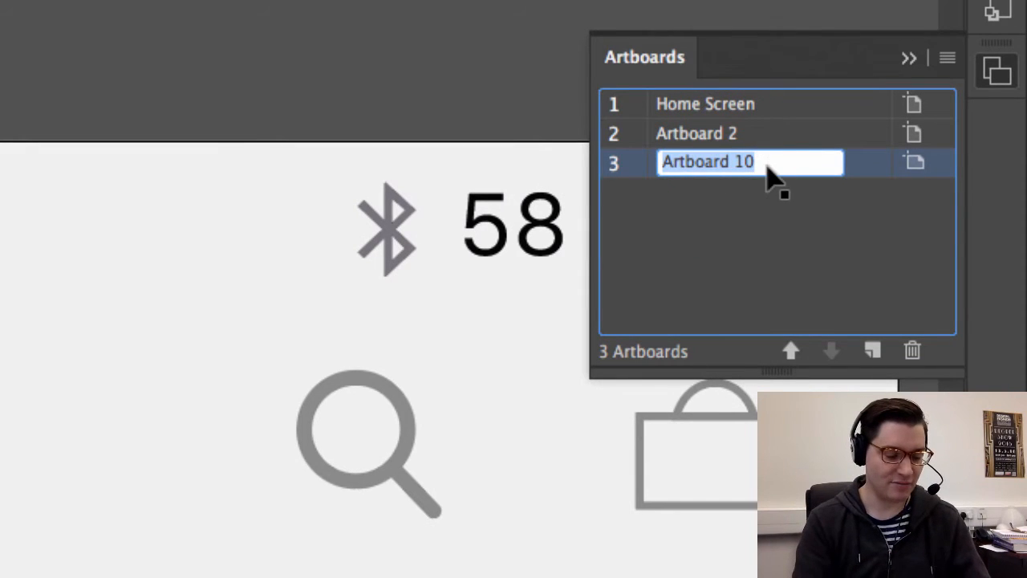
pyautogui.write('Title Bar')
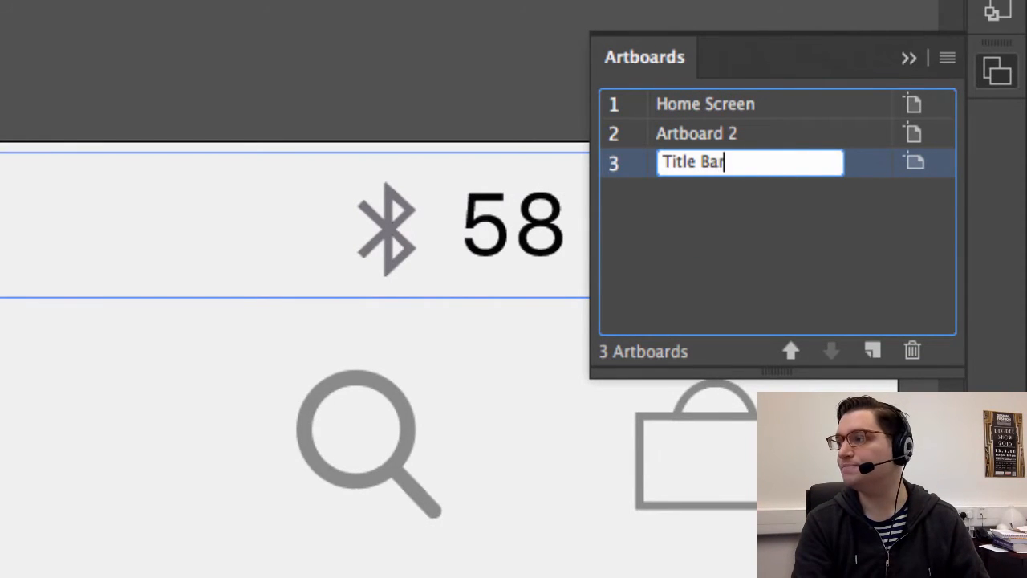
pyautogui.click(778, 209)
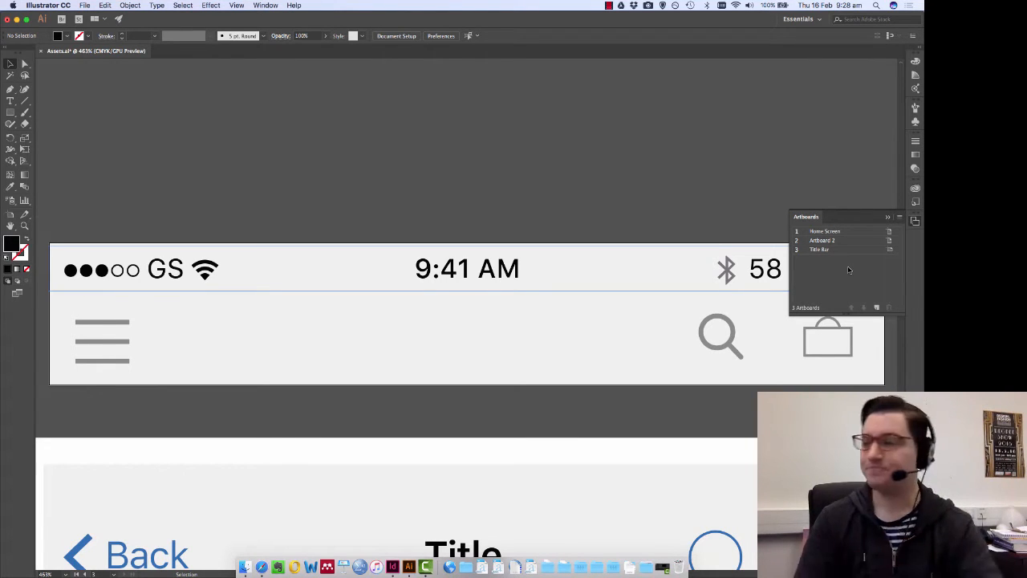
pyautogui.click(366, 217)
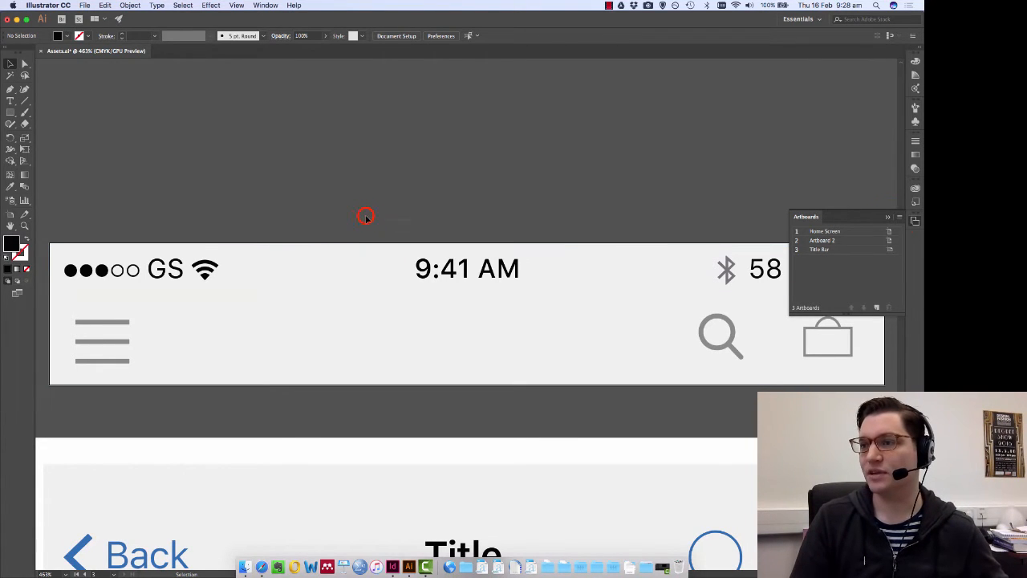
pyautogui.click(889, 218)
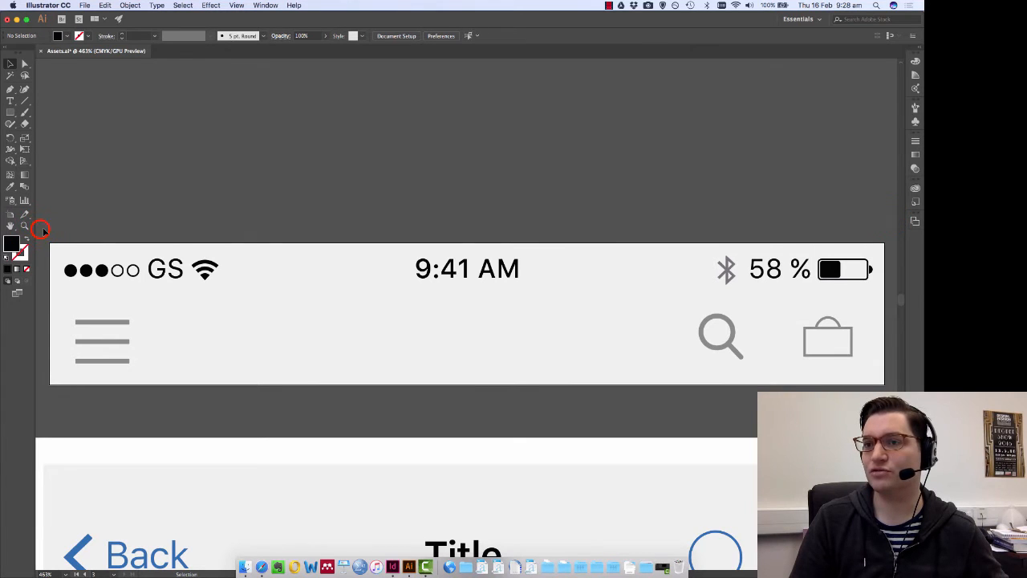
# Select the title bar artwork and set up Export for Screens to export only the Title Bar artboard.
pyautogui.moveTo(494, 338); pyautogui.dragTo(890, 382)
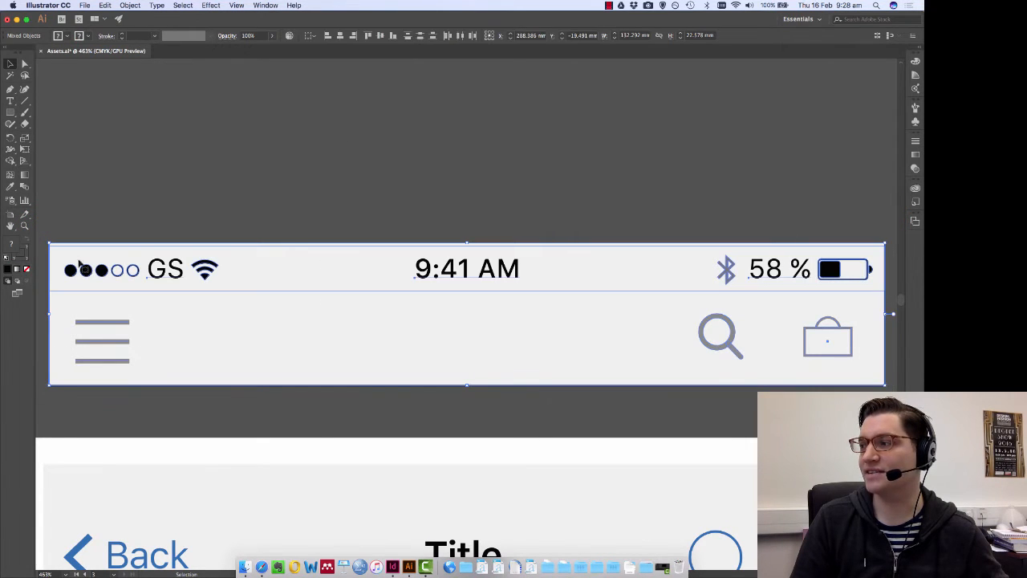
pyautogui.click(84, 5)
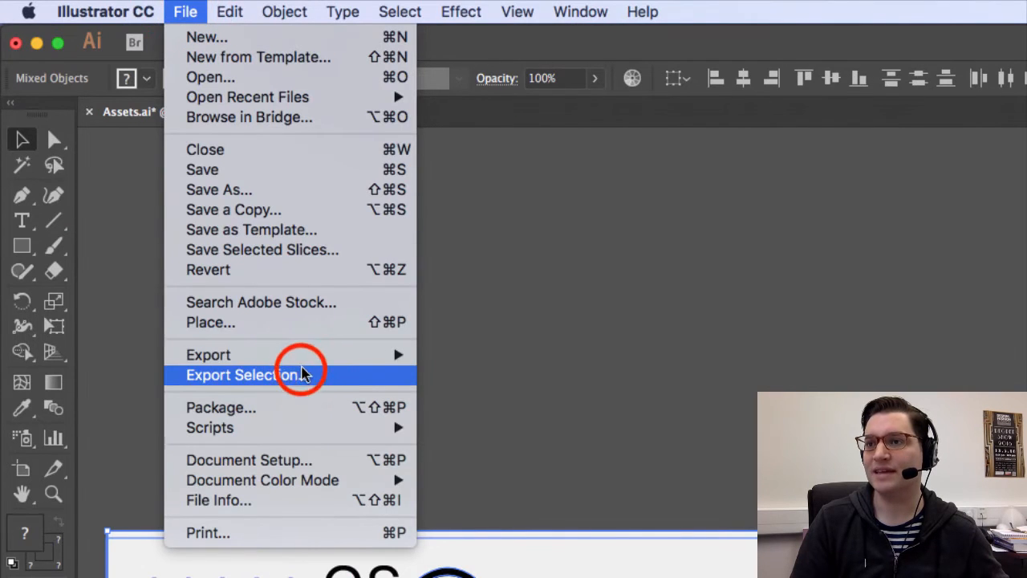
pyautogui.click(303, 374)
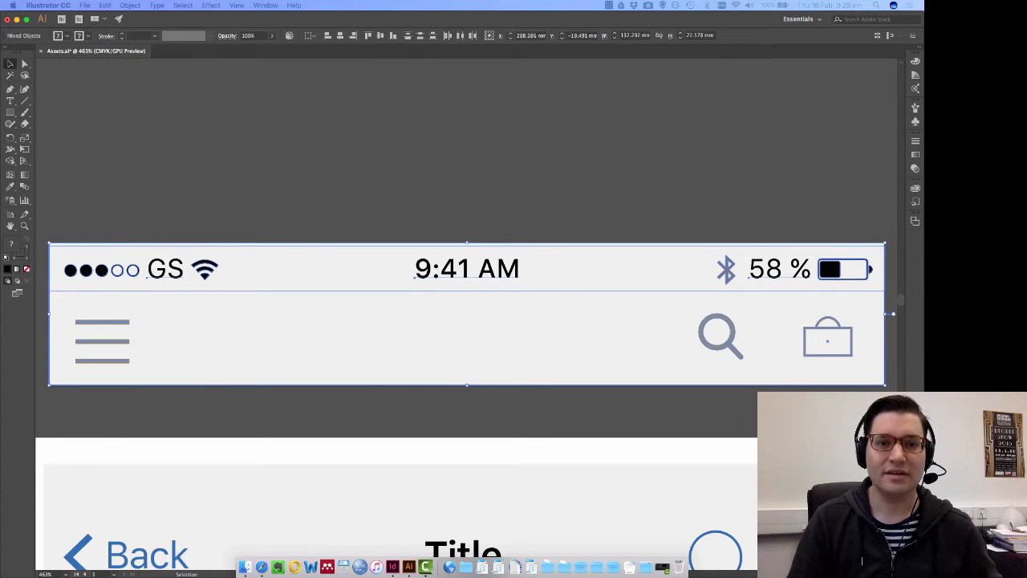
pyautogui.moveTo(326, 134); pyautogui.dragTo(607, 155)
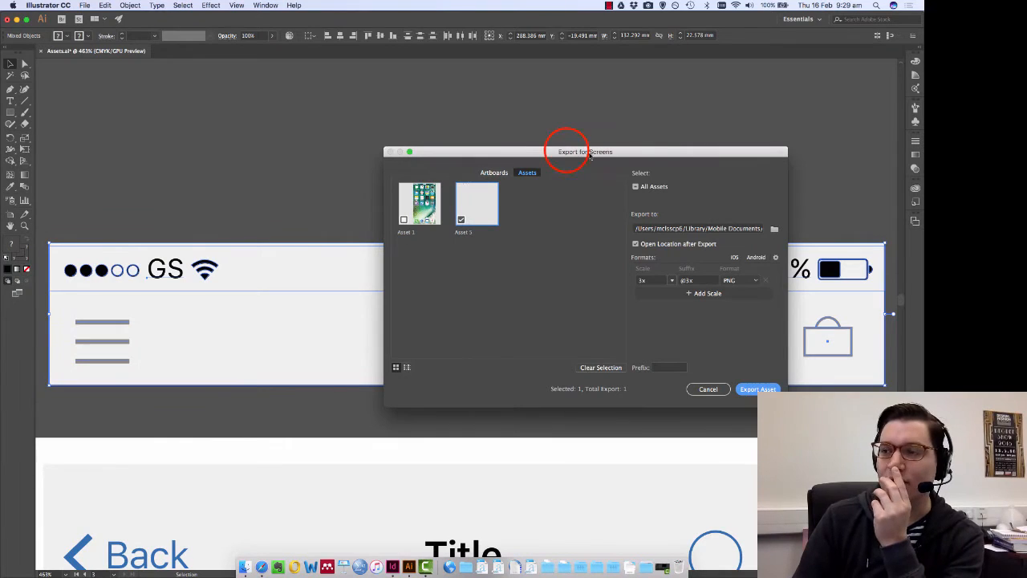
pyautogui.moveTo(545, 161); pyautogui.dragTo(513, 150)
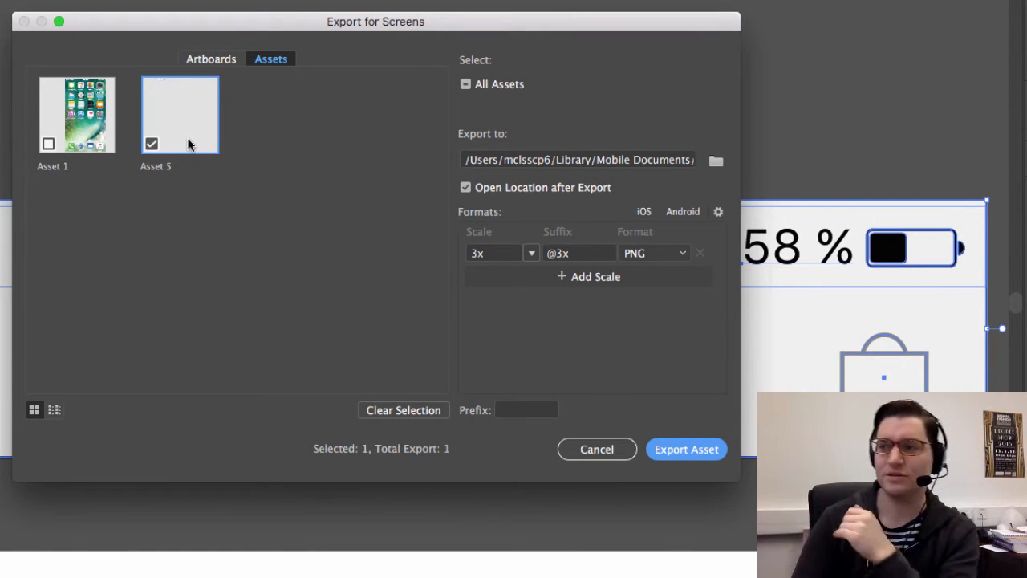
pyautogui.click(212, 59)
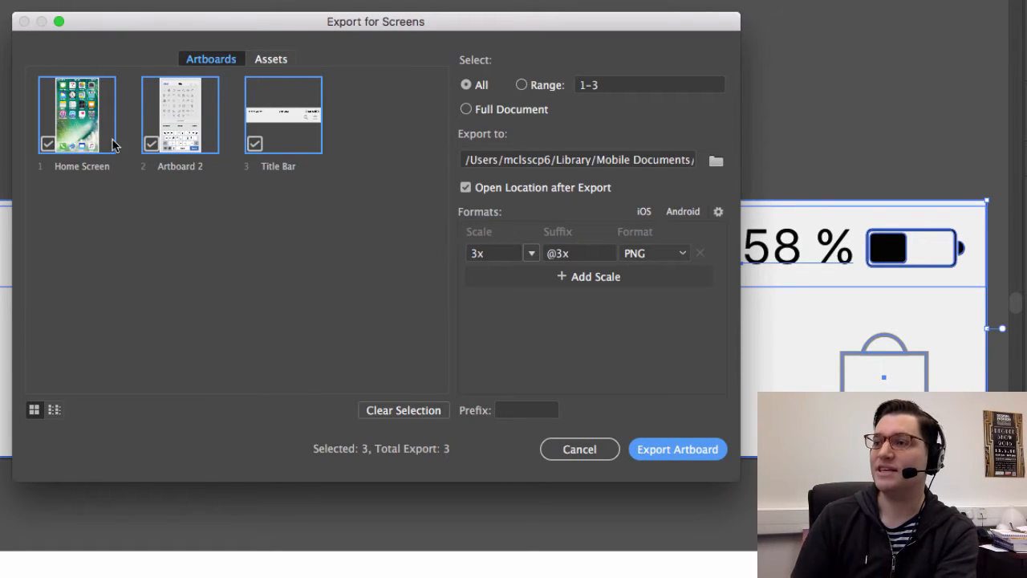
pyautogui.click(149, 142)
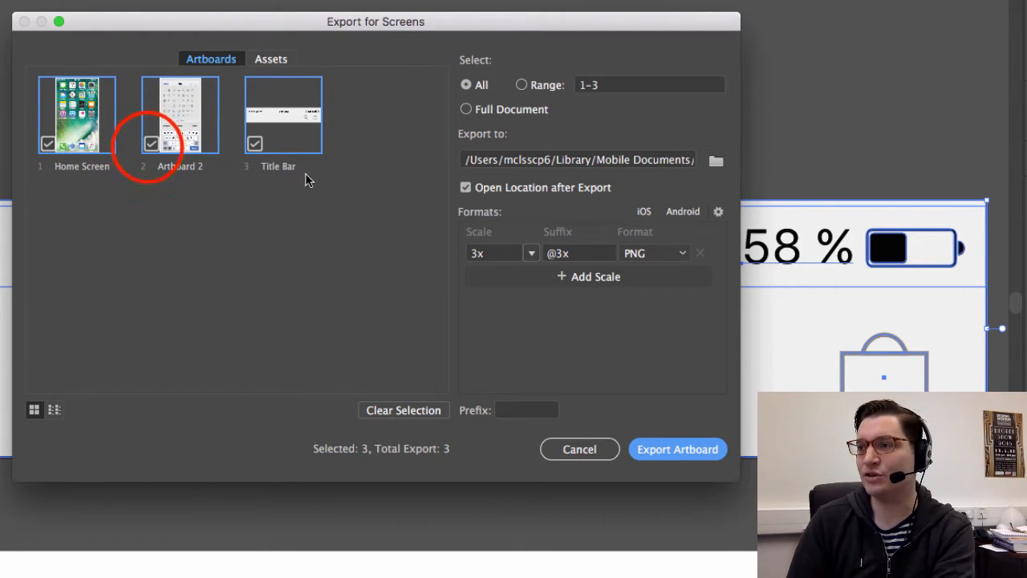
pyautogui.click(85, 147)
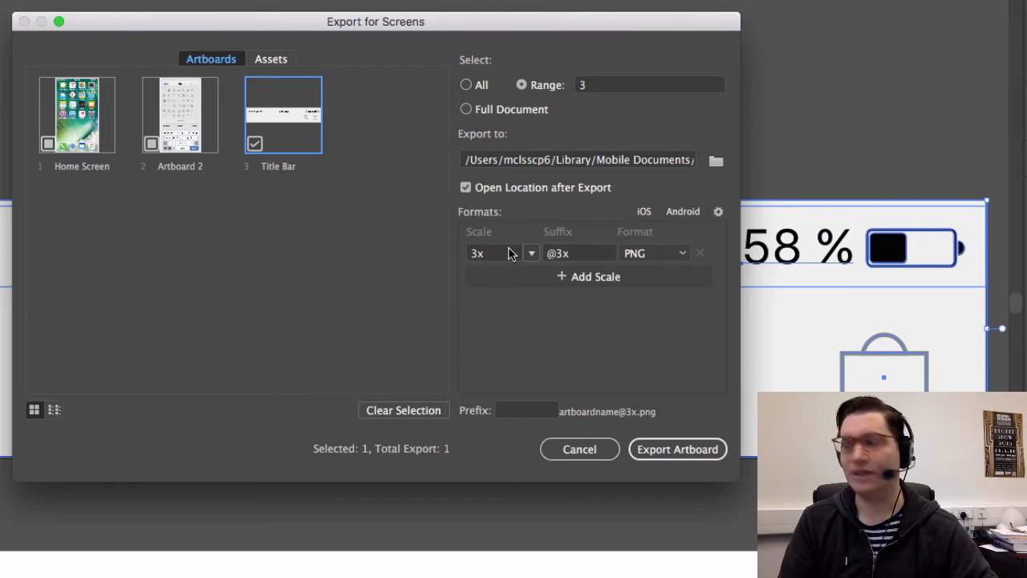
# Export the Title Bar artboard as a PNG at 3x scale to the Desktop folder.
pyautogui.click(683, 253)
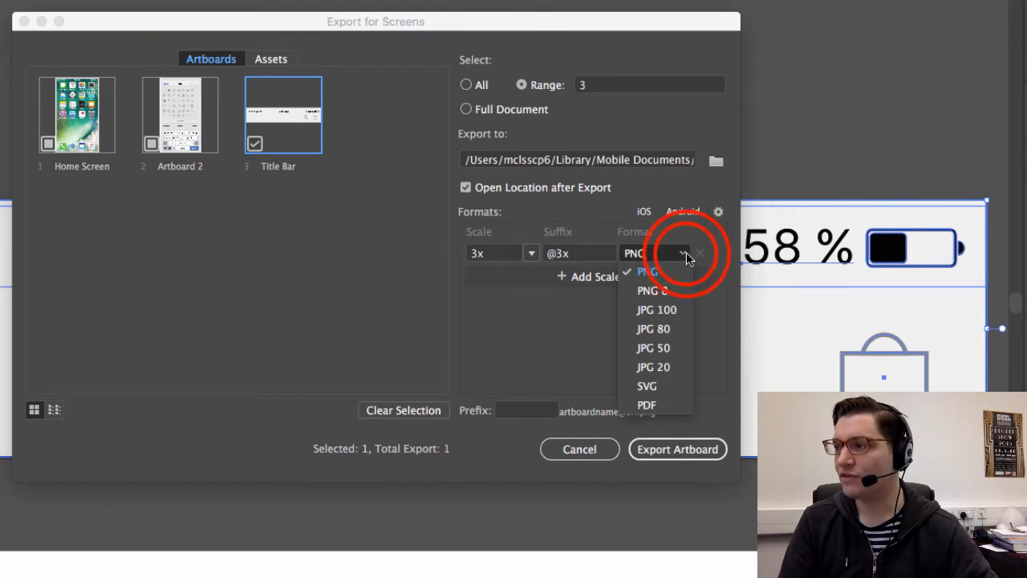
pyautogui.click(686, 255)
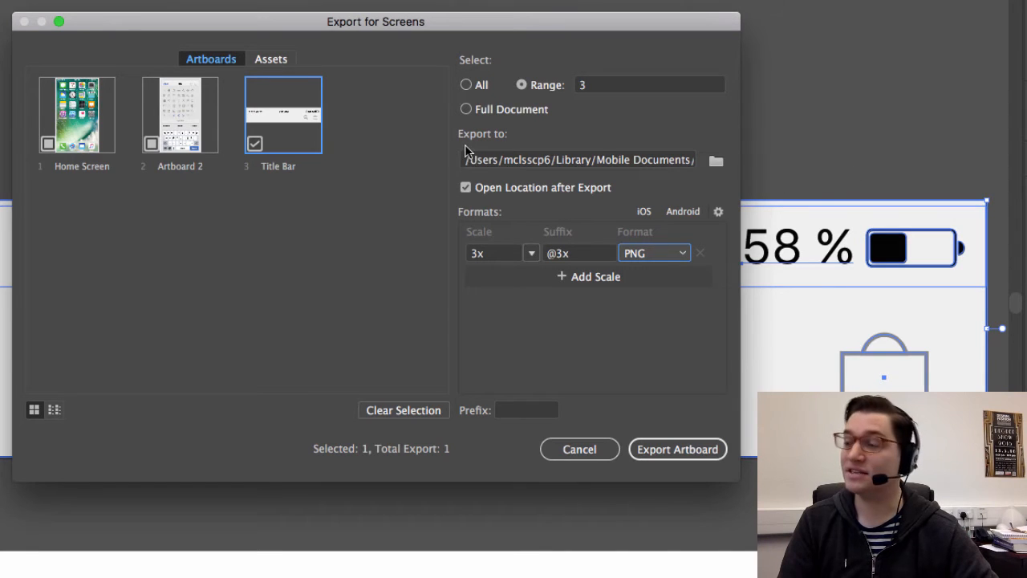
pyautogui.click(716, 160)
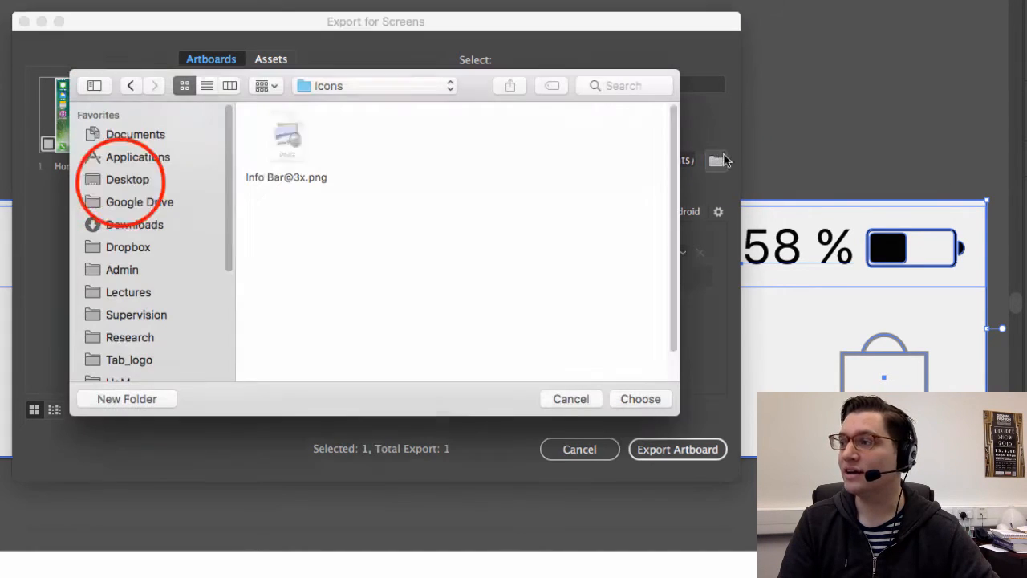
pyautogui.click(122, 180)
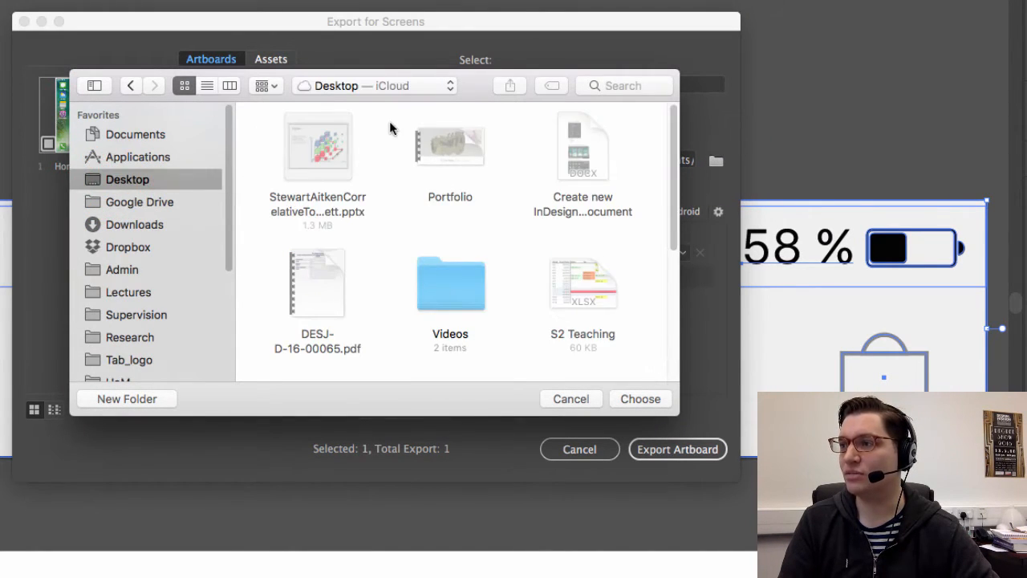
pyautogui.scroll(-5, 385, 176)
pyautogui.scroll(5, 385, 200)
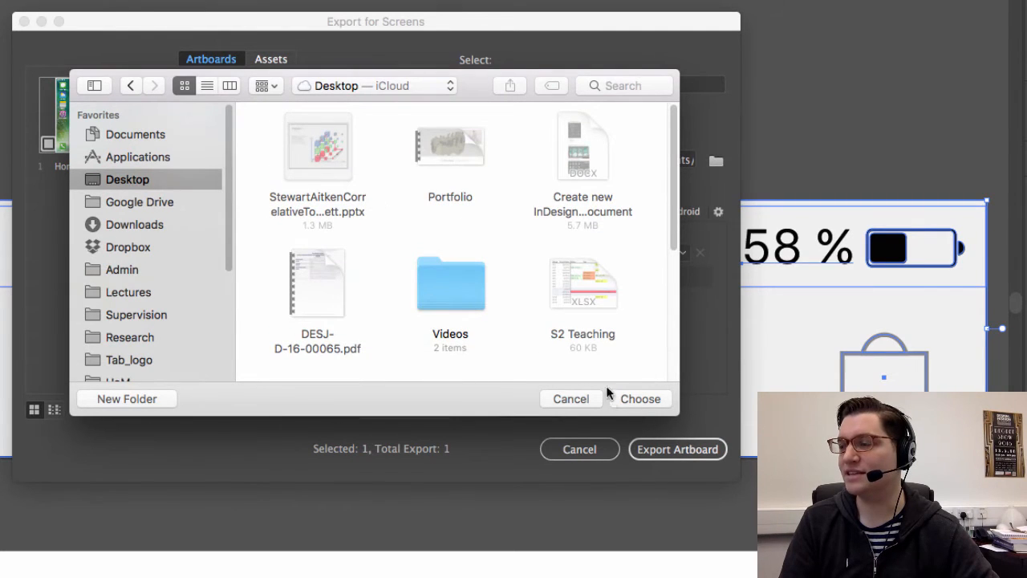
pyautogui.click(624, 399)
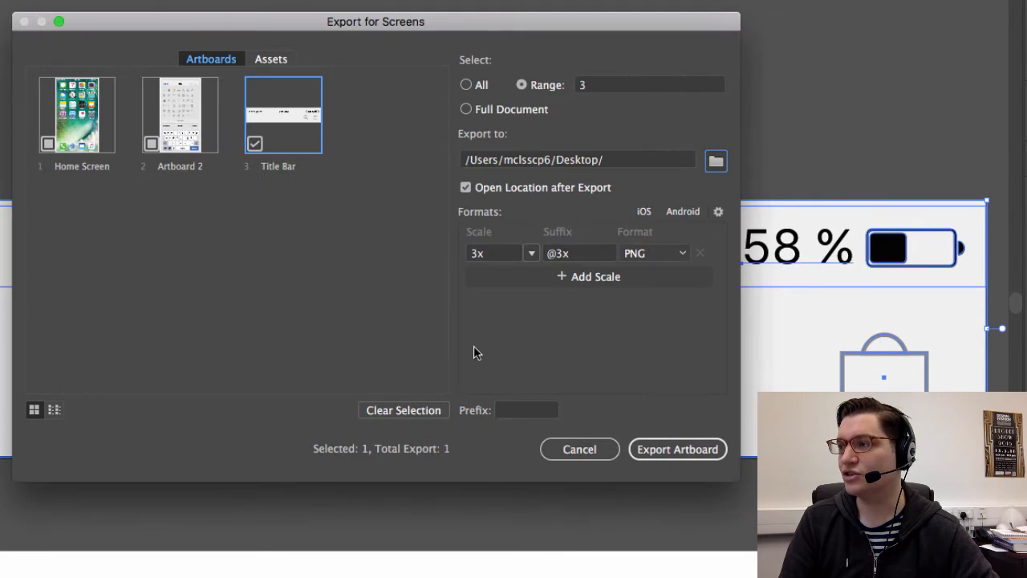
pyautogui.click(692, 449)
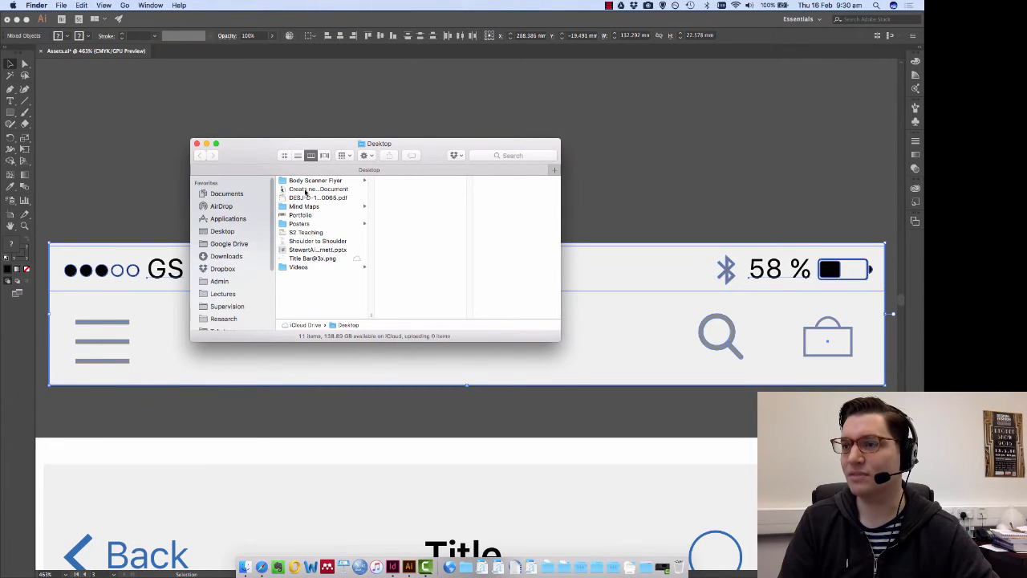
pyautogui.click(309, 263)
pyautogui.click(321, 258)
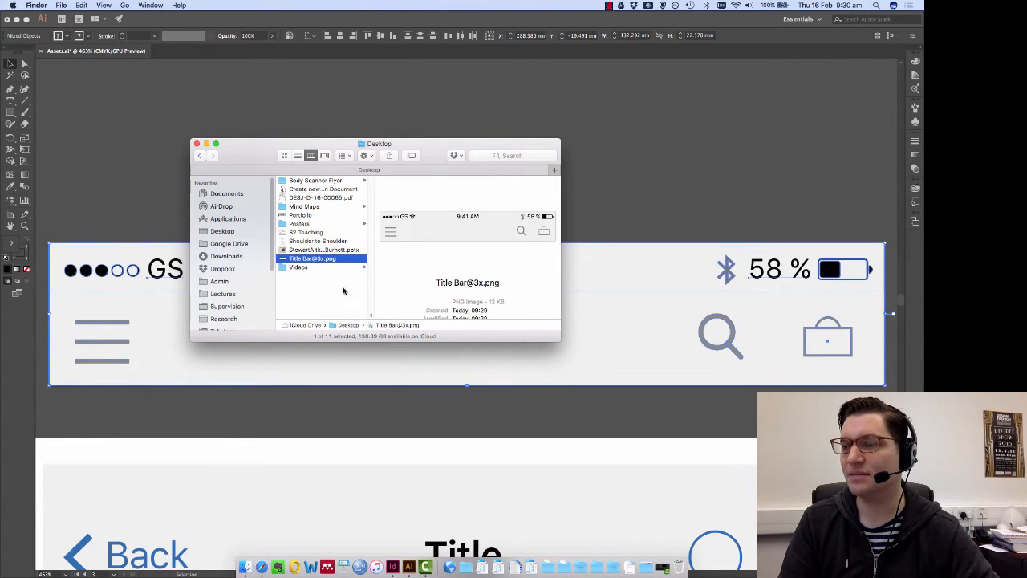
pyautogui.click(198, 144)
pyautogui.press('super+Tab')
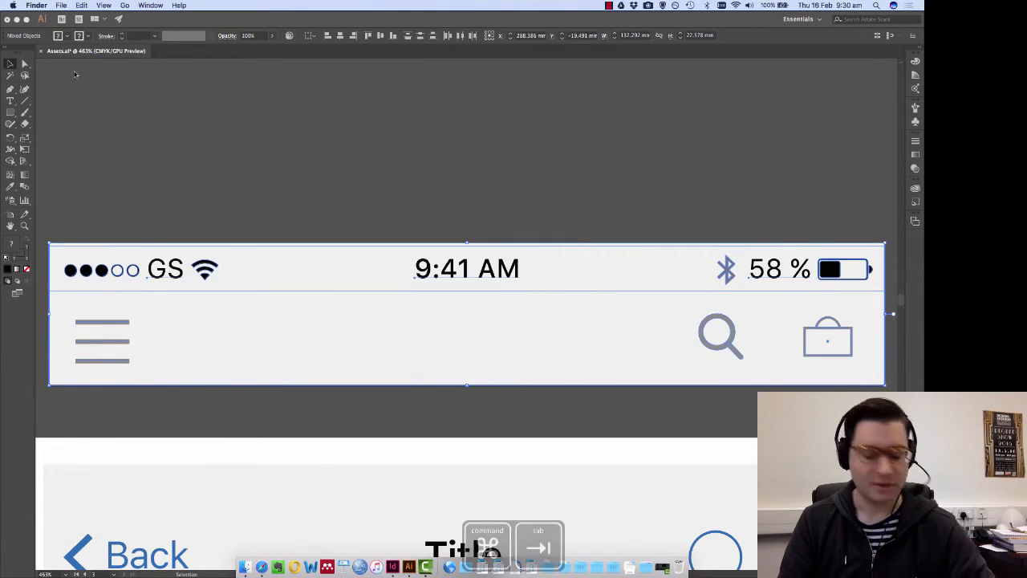
pyautogui.press('super+Tab')
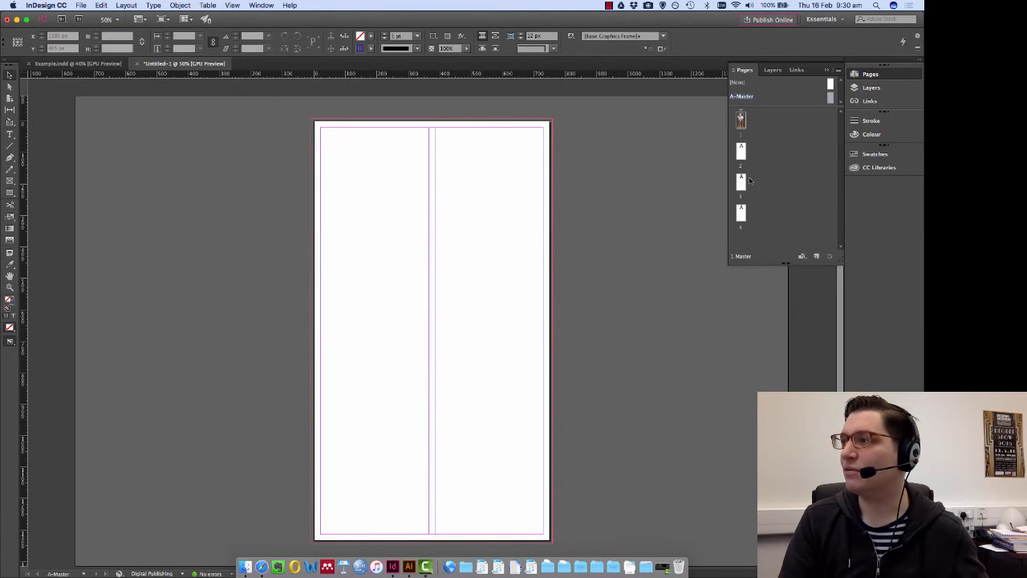
pyautogui.doubleClick(832, 97)
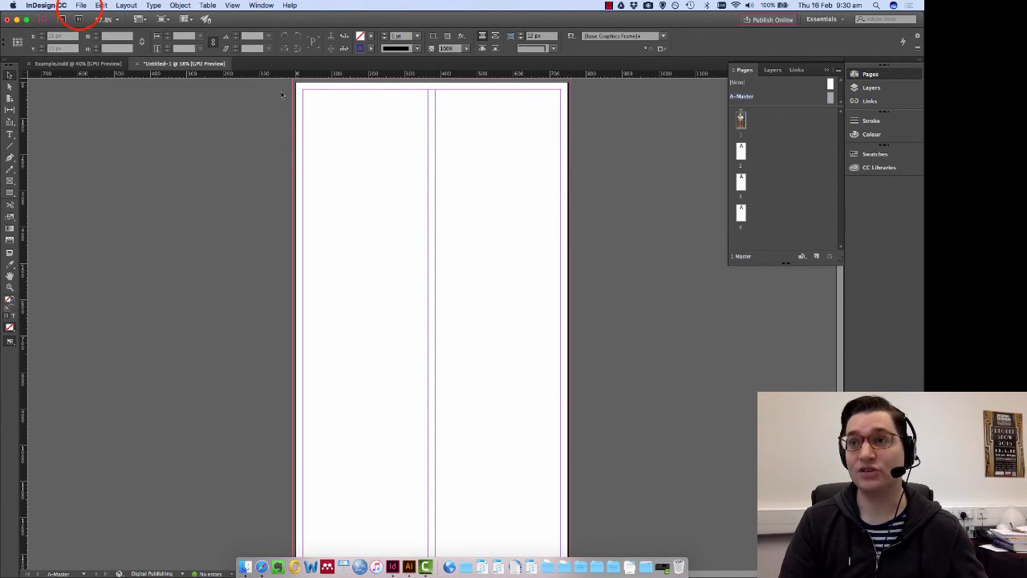
pyautogui.click(80, 5)
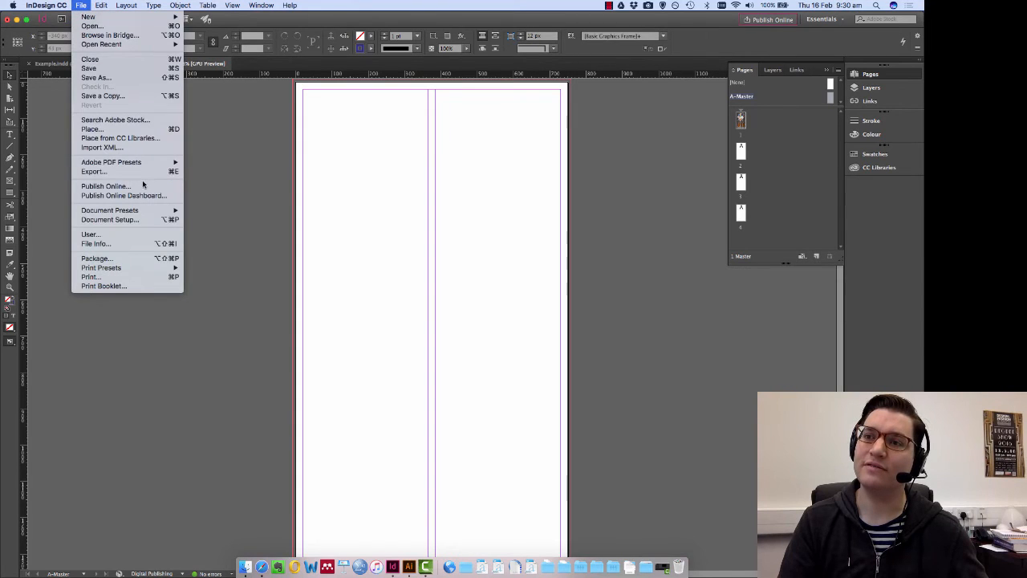
pyautogui.click(95, 129)
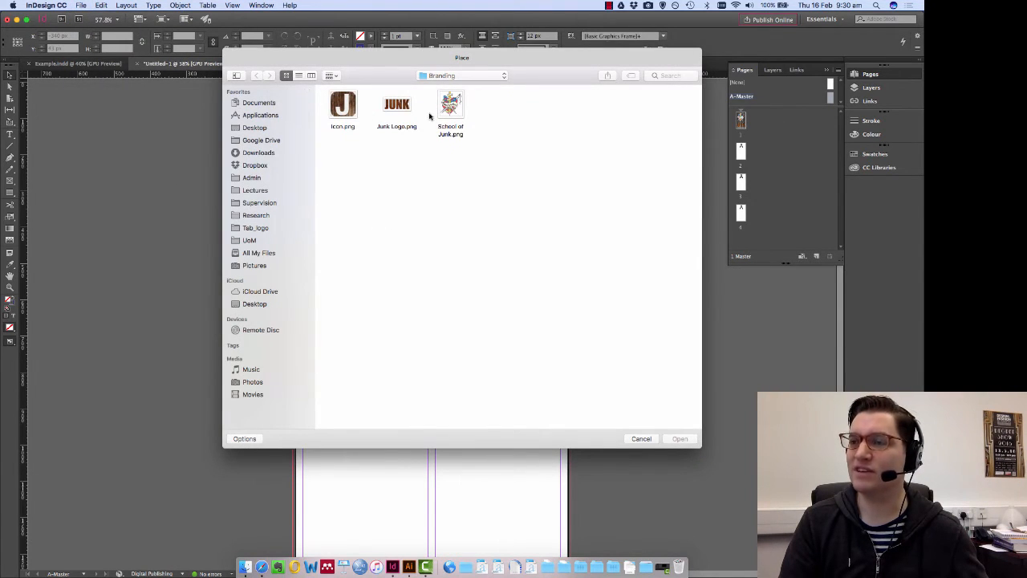
pyautogui.click(255, 128)
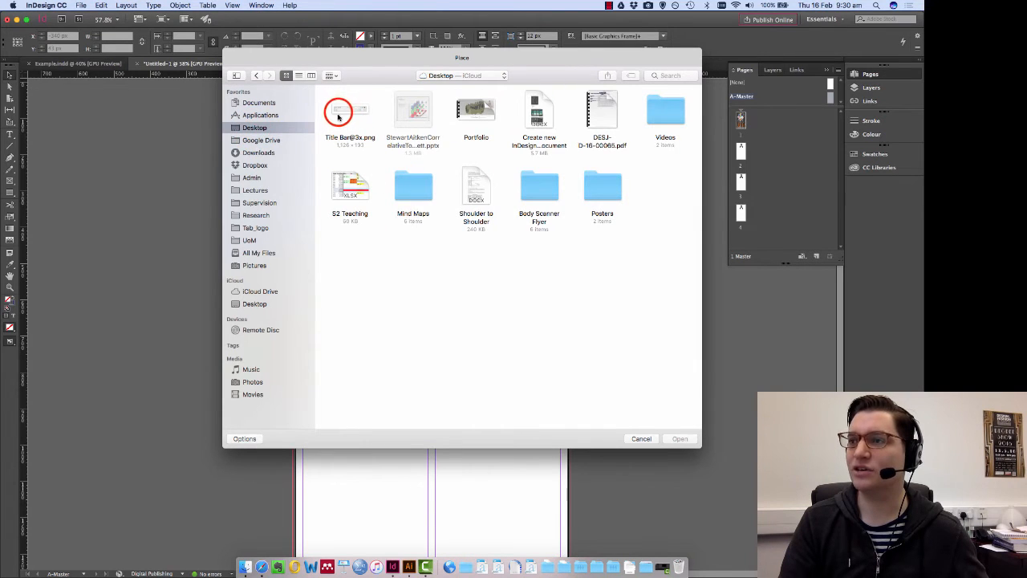
pyautogui.click(338, 116)
pyautogui.click(670, 437)
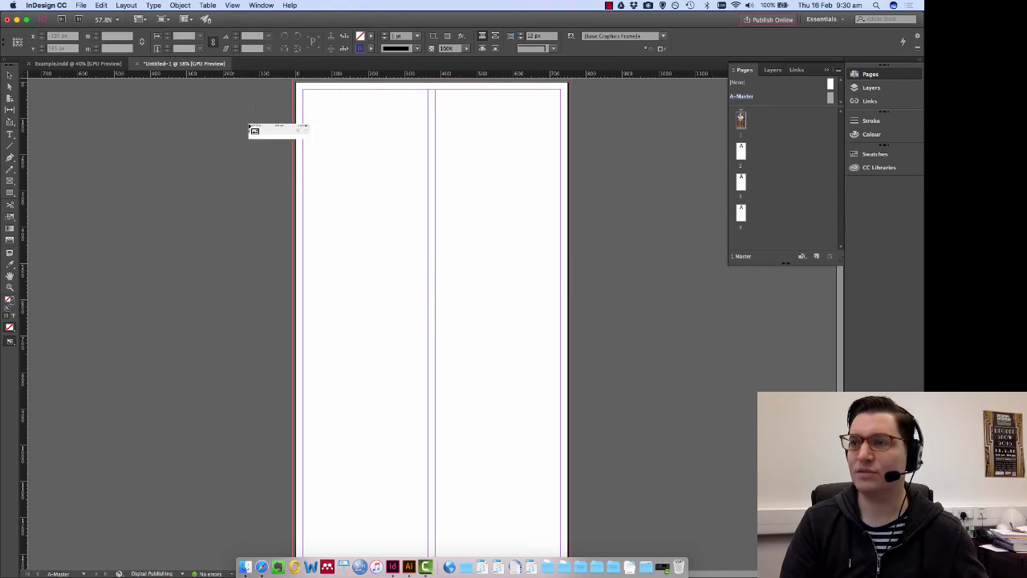
pyautogui.click(295, 82)
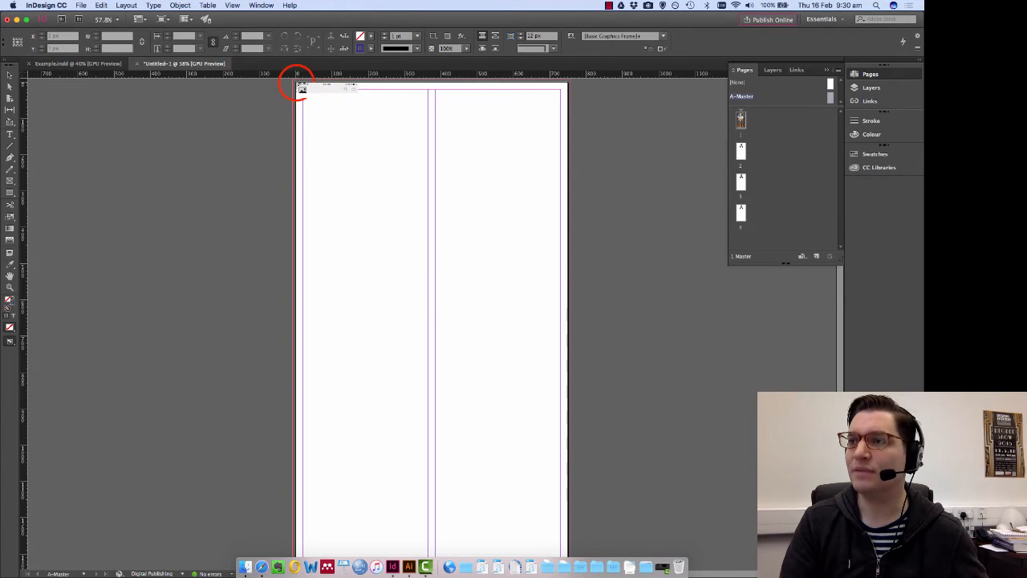
pyautogui.moveTo(416, 133); pyautogui.dragTo(566, 169)
pyautogui.click(10, 75)
pyautogui.click(159, 118)
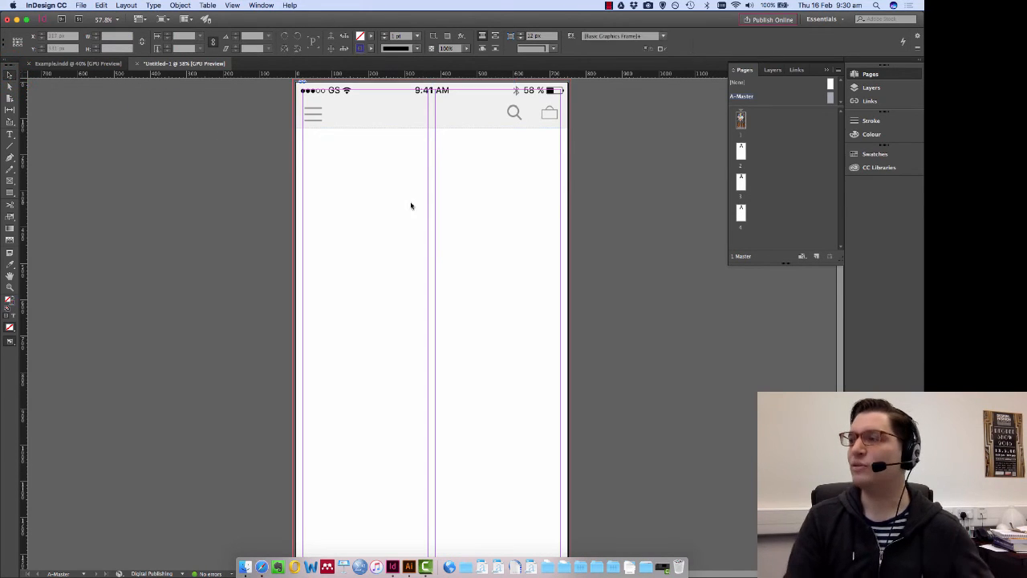
# Examine pages 1 and 2 to check where the title bar from the A-Master appears.
pyautogui.scroll(2, 440, 160)
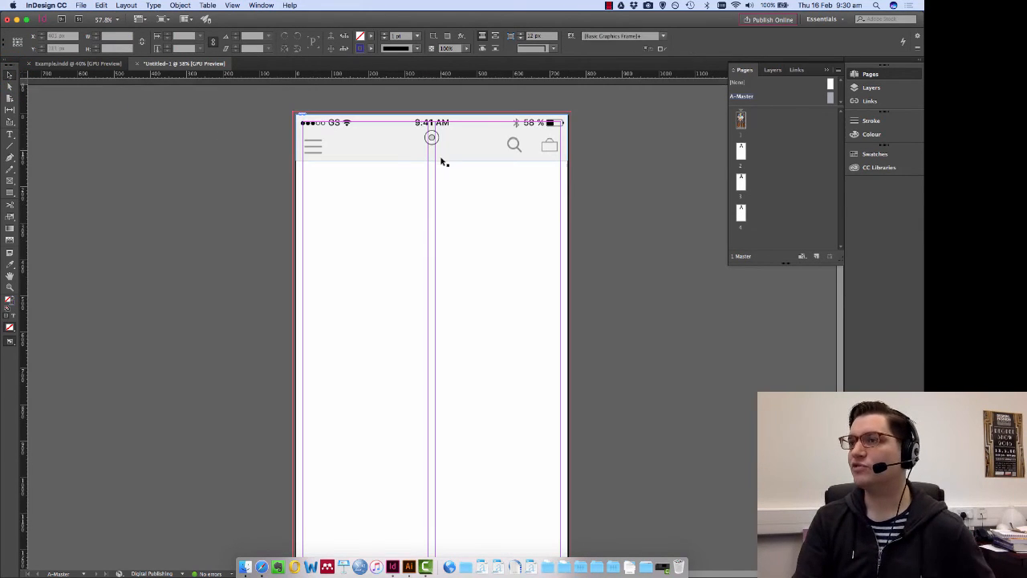
pyautogui.doubleClick(741, 153)
pyautogui.doubleClick(741, 120)
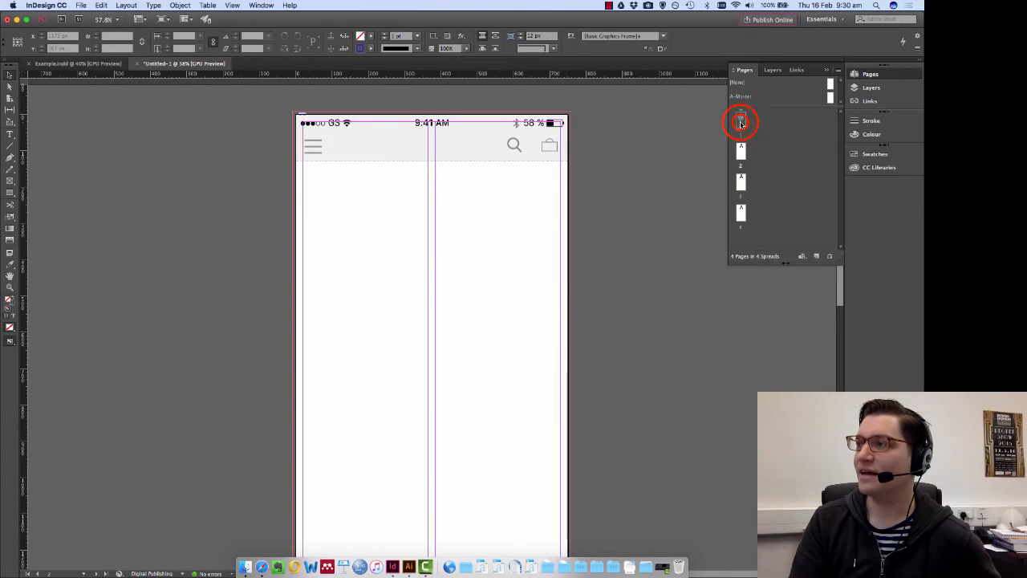
pyautogui.scroll(-4, 514, 199)
pyautogui.scroll(-10, 514, 199)
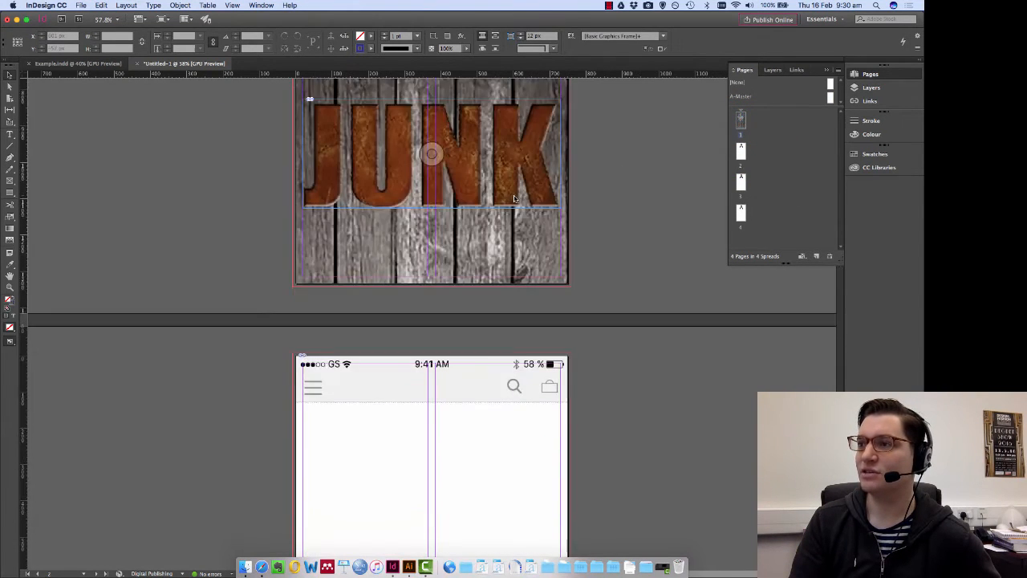
pyautogui.scroll(10, 513, 201)
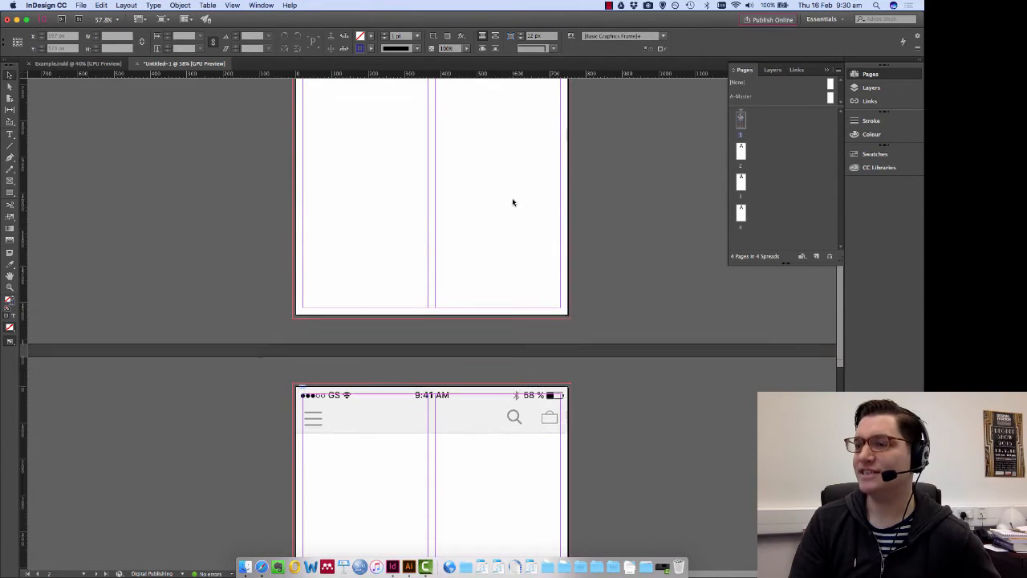
pyautogui.scroll(5, 516, 206)
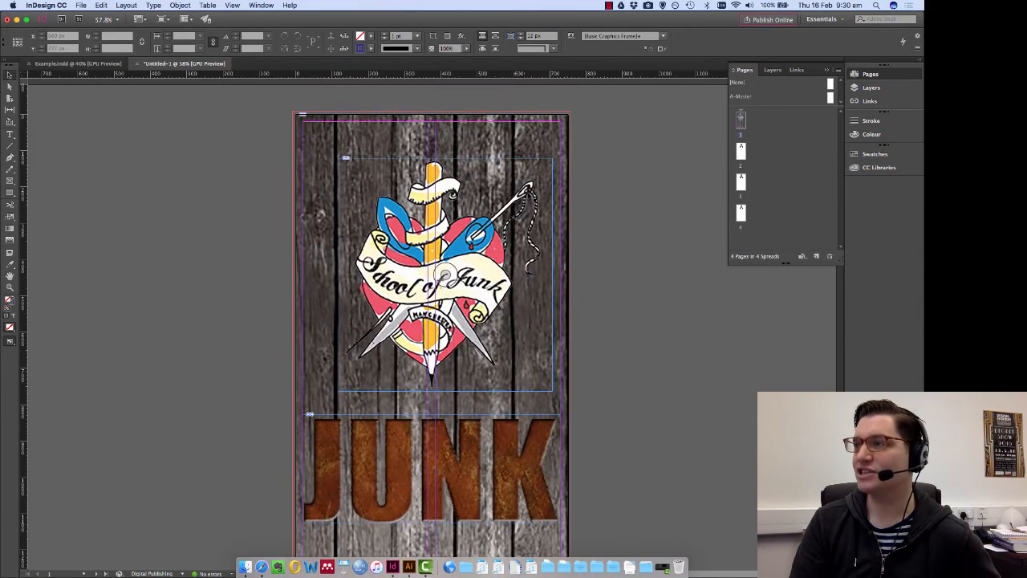
pyautogui.scroll(-10, 562, 205)
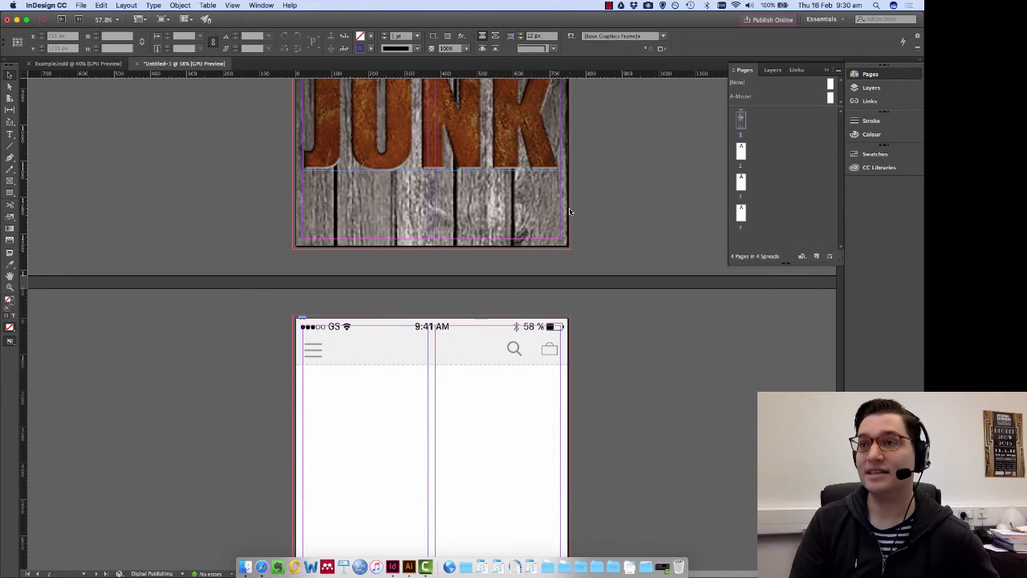
# Open the A-Master and load Junk Logo.png from the App Design Exercise's Images/Branding folder for placing.
pyautogui.doubleClick(831, 97)
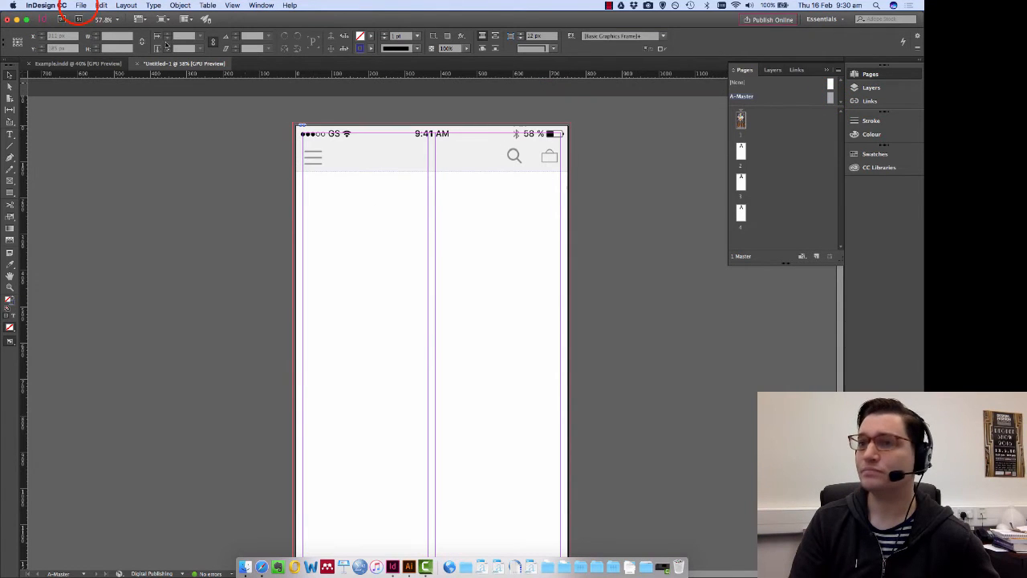
pyautogui.click(81, 6)
pyautogui.click(100, 129)
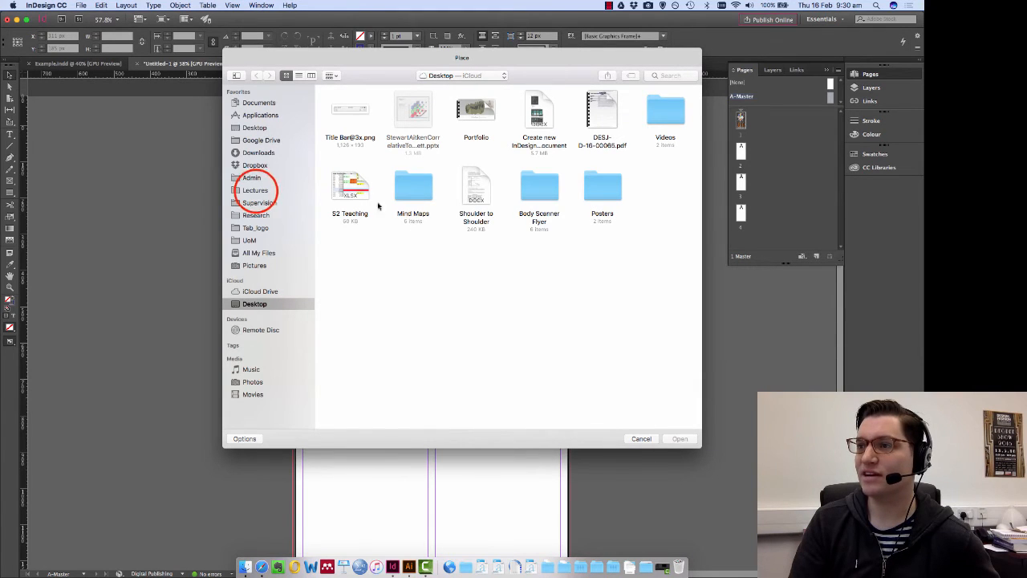
pyautogui.click(256, 190)
pyautogui.doubleClick(553, 104)
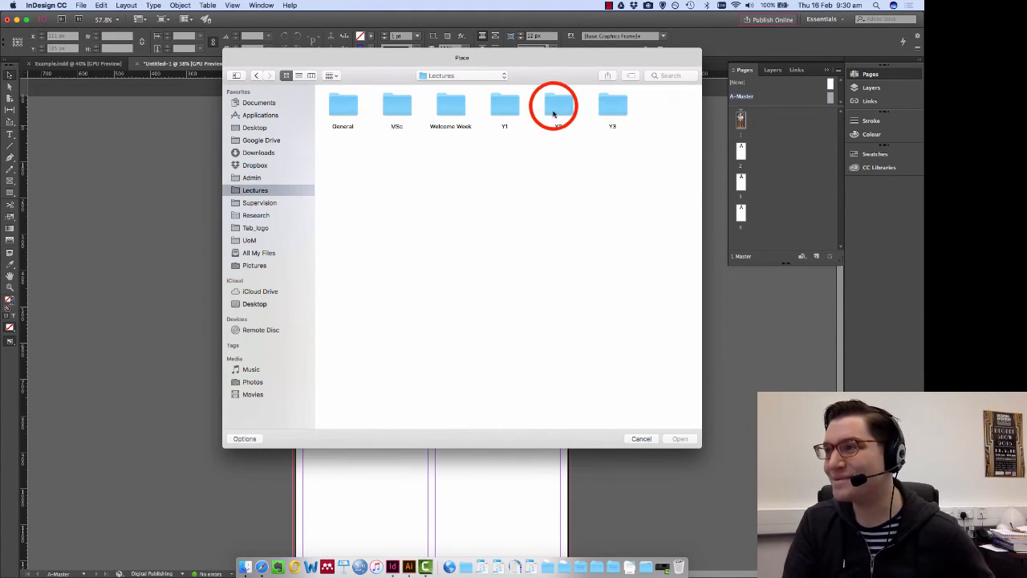
pyautogui.doubleClick(401, 108)
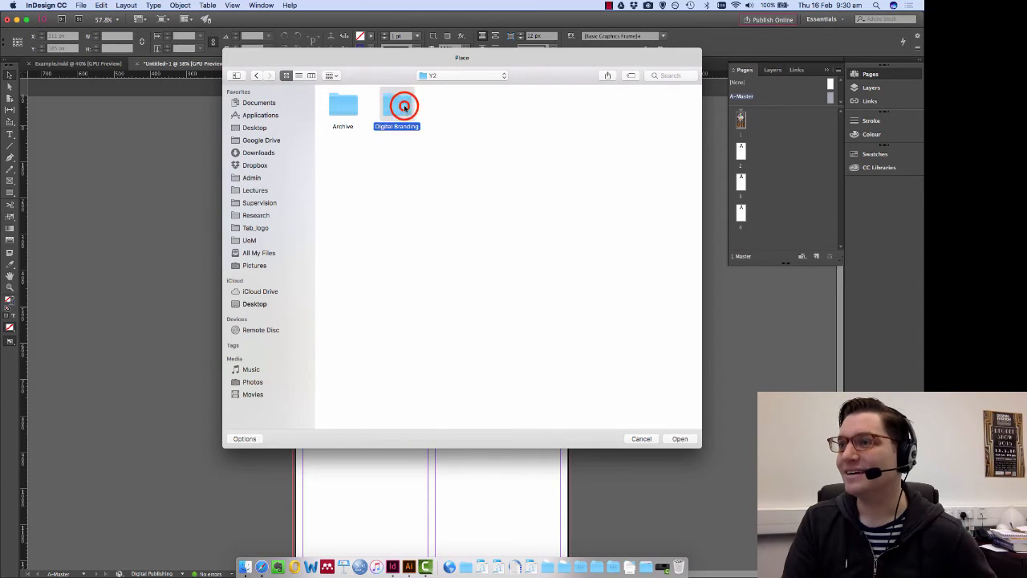
pyautogui.doubleClick(346, 108)
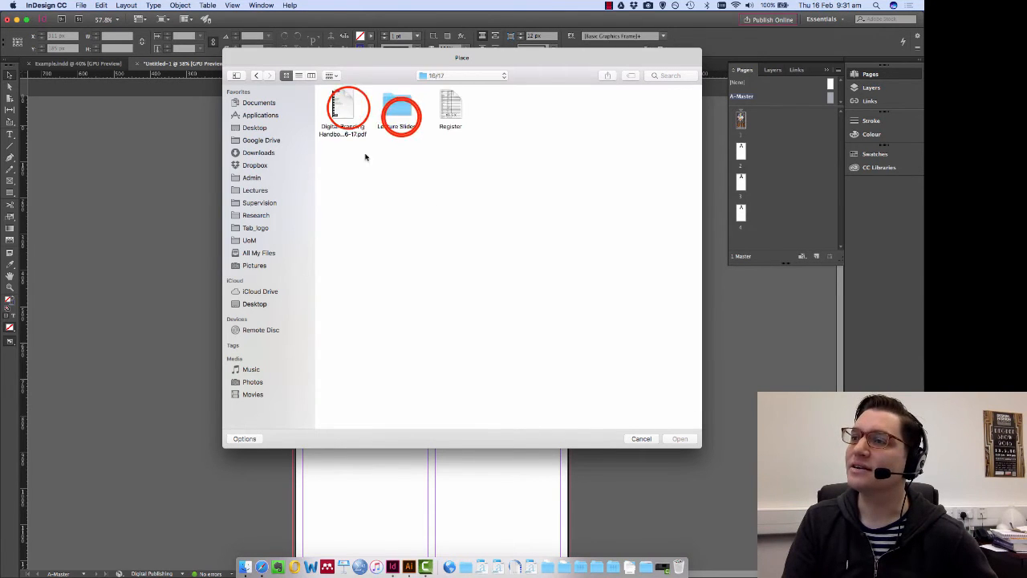
pyautogui.doubleClick(401, 117)
pyautogui.doubleClick(453, 105)
pyautogui.doubleClick(394, 107)
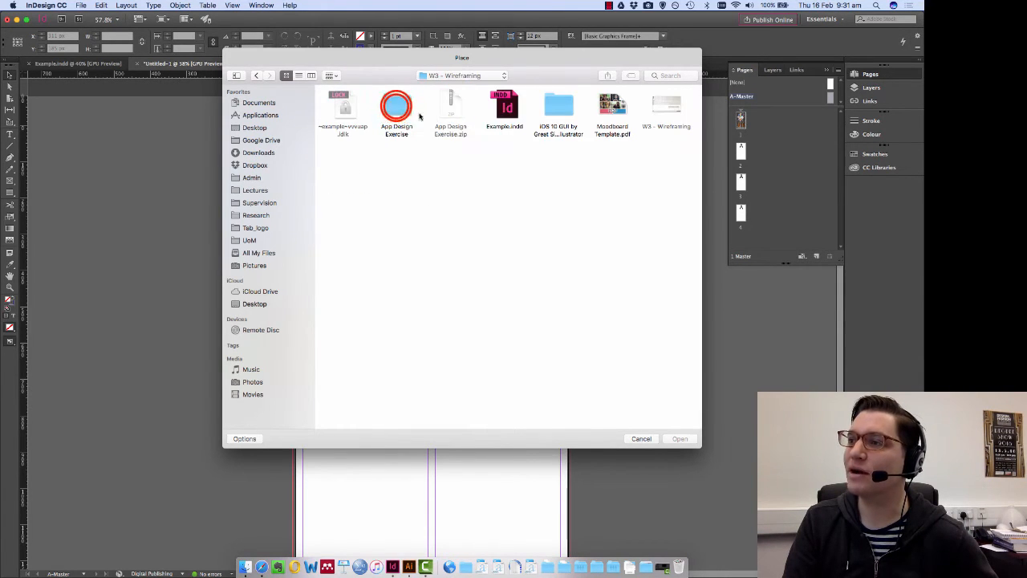
pyautogui.doubleClick(401, 105)
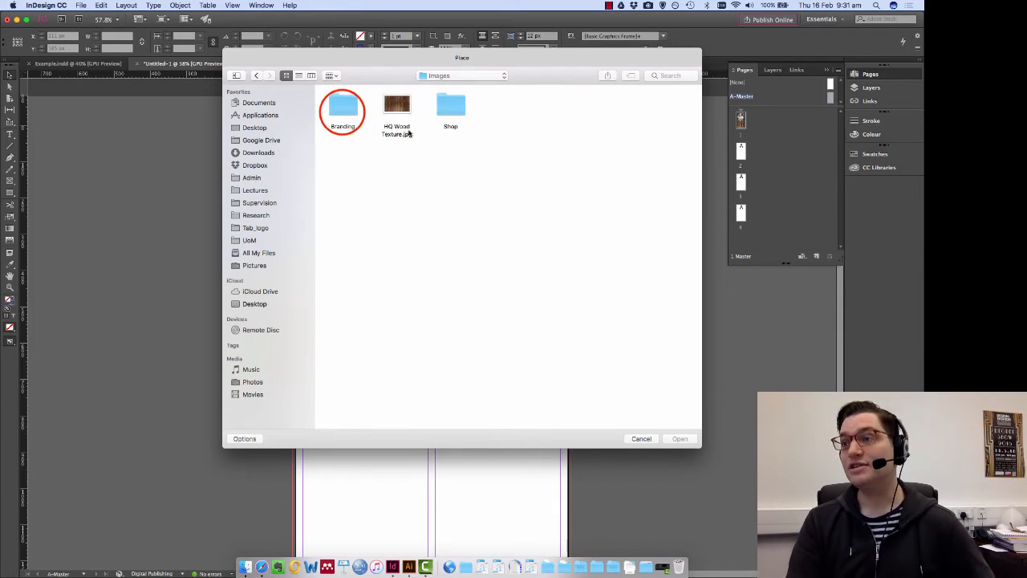
pyautogui.doubleClick(341, 111)
pyautogui.click(398, 108)
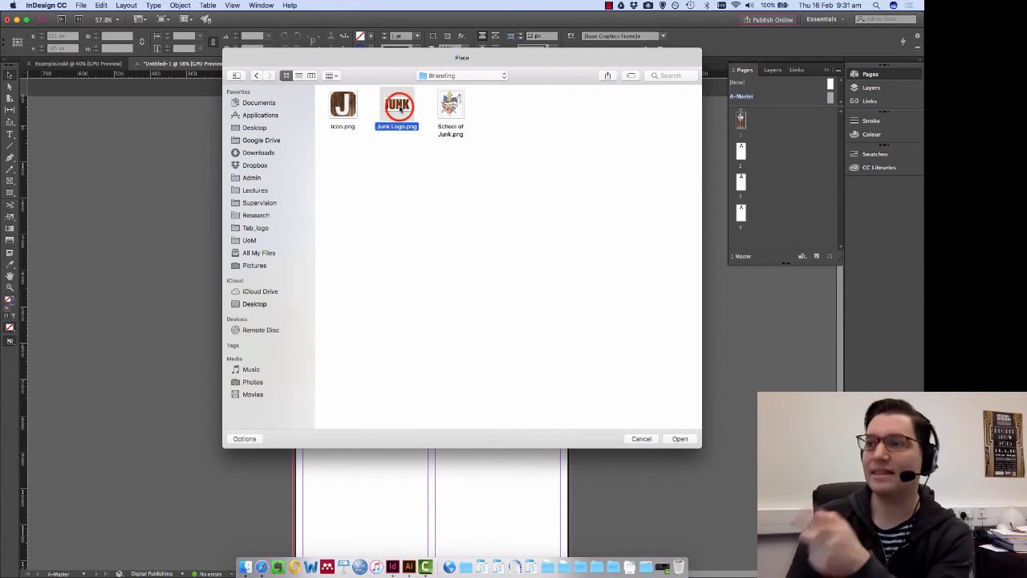
pyautogui.click(679, 438)
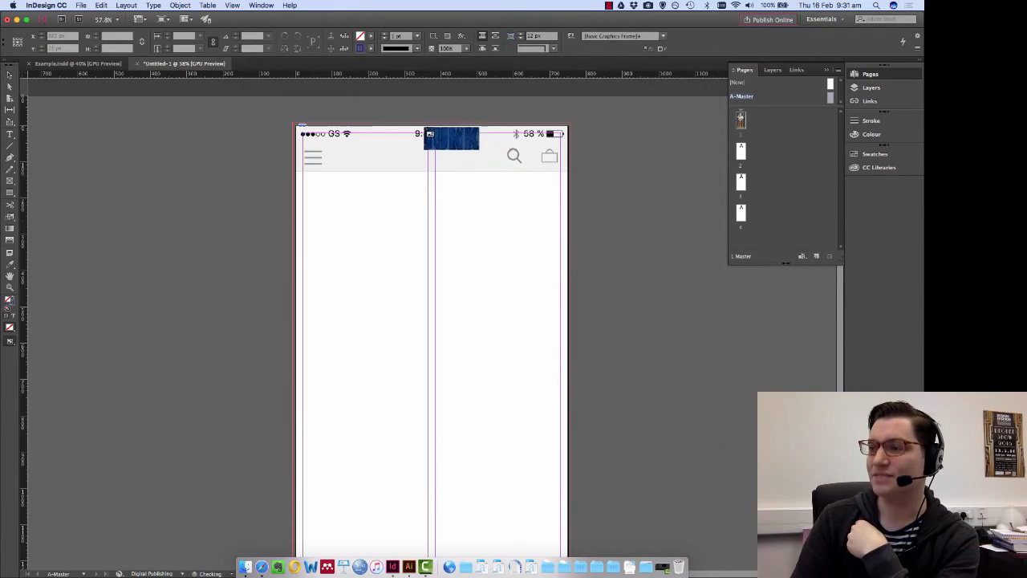
# Place the JUNK logo at a small size, centred in the title bar between the menu and search icons.
pyautogui.moveTo(372, 141); pyautogui.dragTo(416, 159)
pyautogui.click(389, 157)
pyautogui.click(445, 199)
pyautogui.click(444, 199)
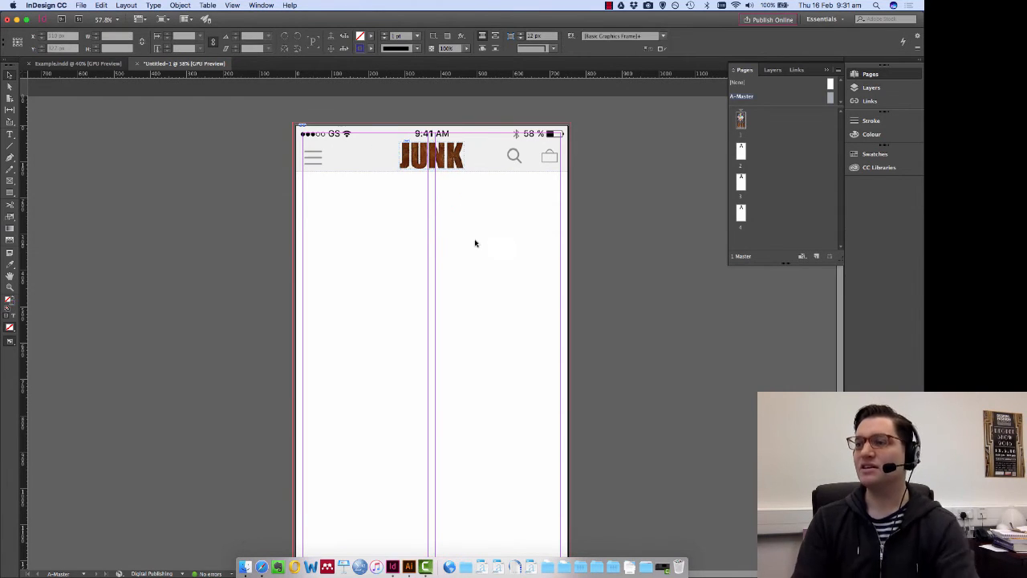
pyautogui.click(327, 170)
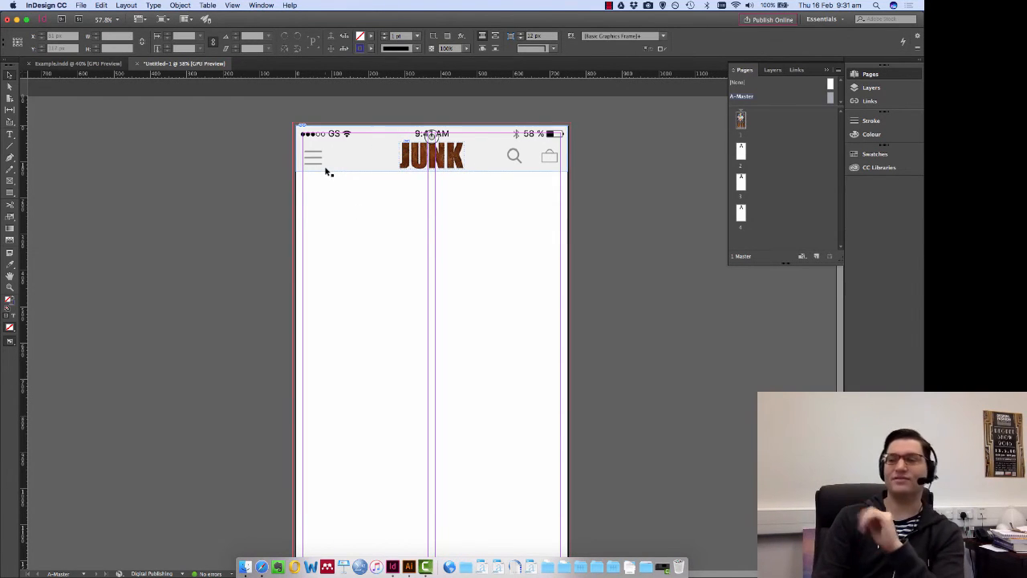
pyautogui.click(373, 215)
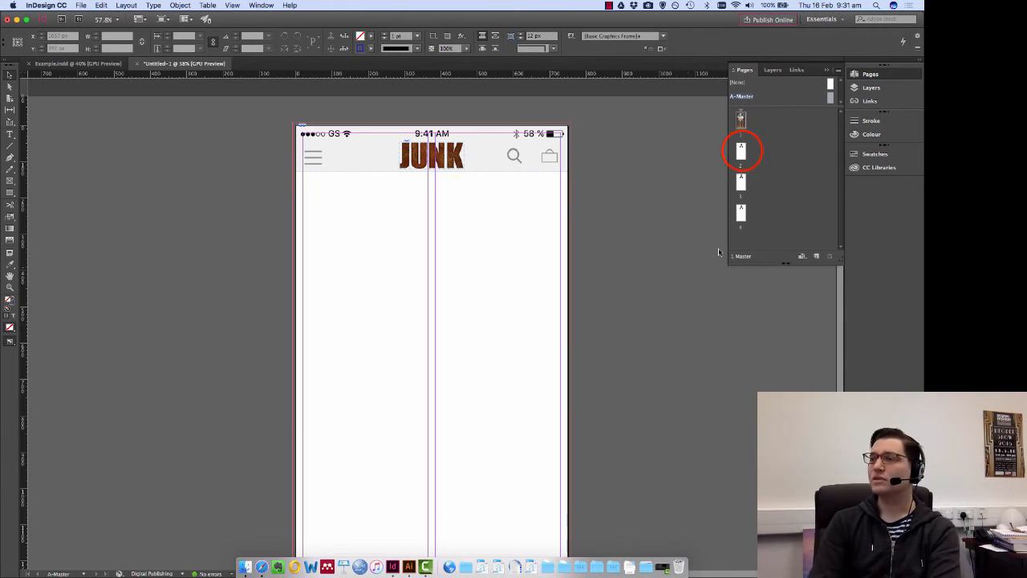
# Check how the master appears on the document pages and rename the A-Master as Title Bar.
pyautogui.doubleClick(740, 122)
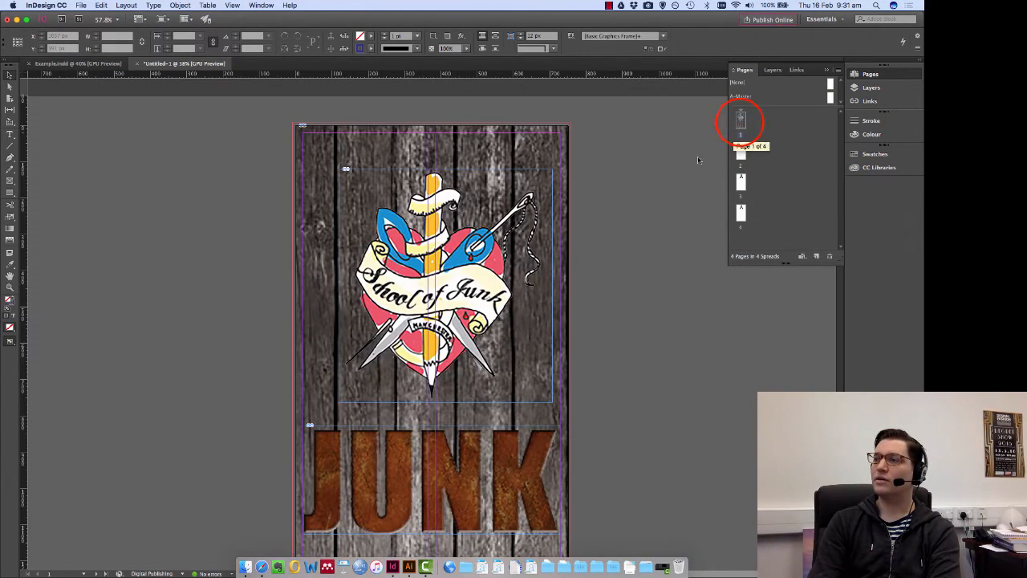
pyautogui.scroll(-10, 500, 257)
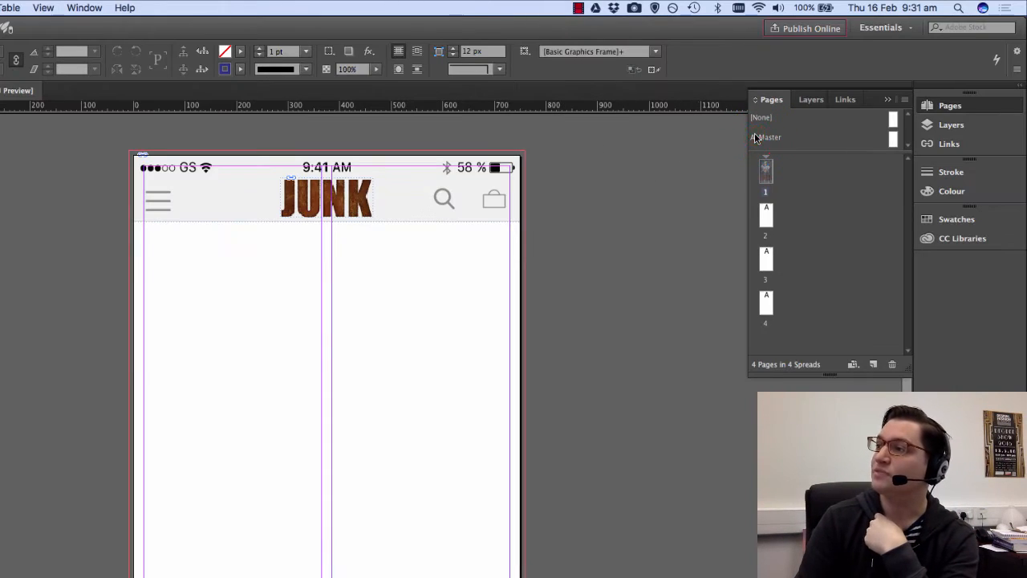
pyautogui.rightClick(768, 142)
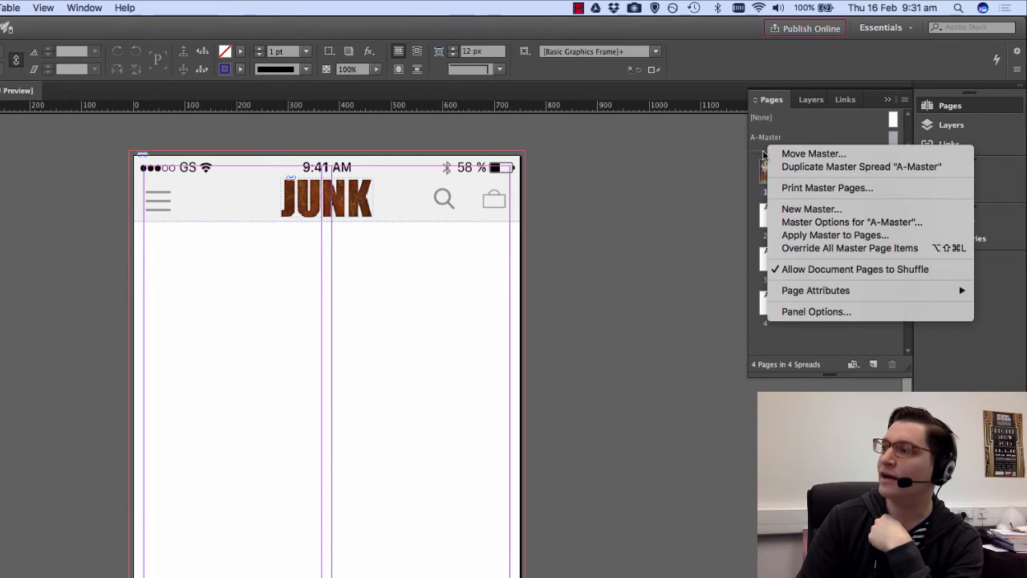
pyautogui.click(826, 223)
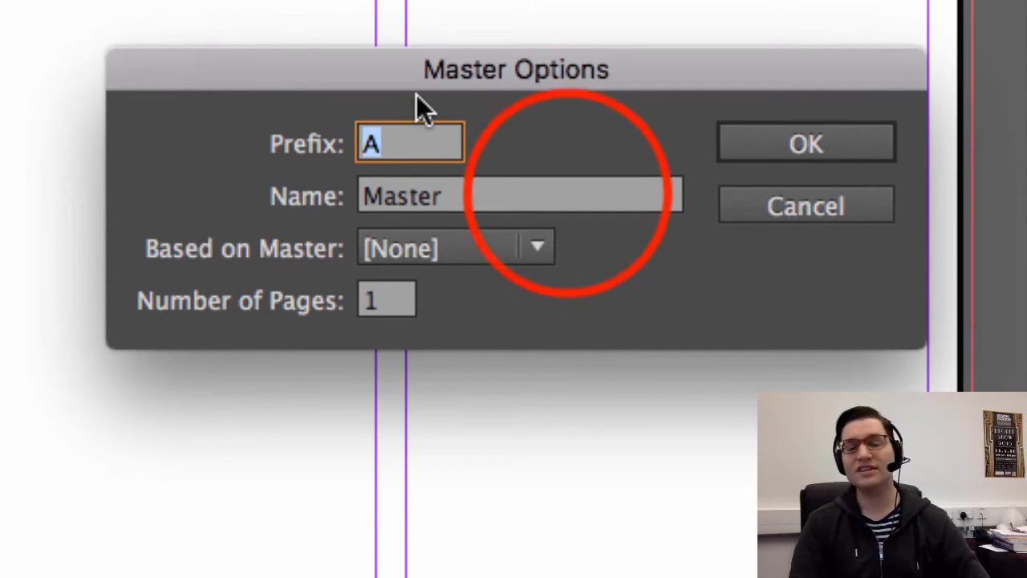
pyautogui.click(567, 195)
pyautogui.moveTo(567, 196); pyautogui.dragTo(371, 201)
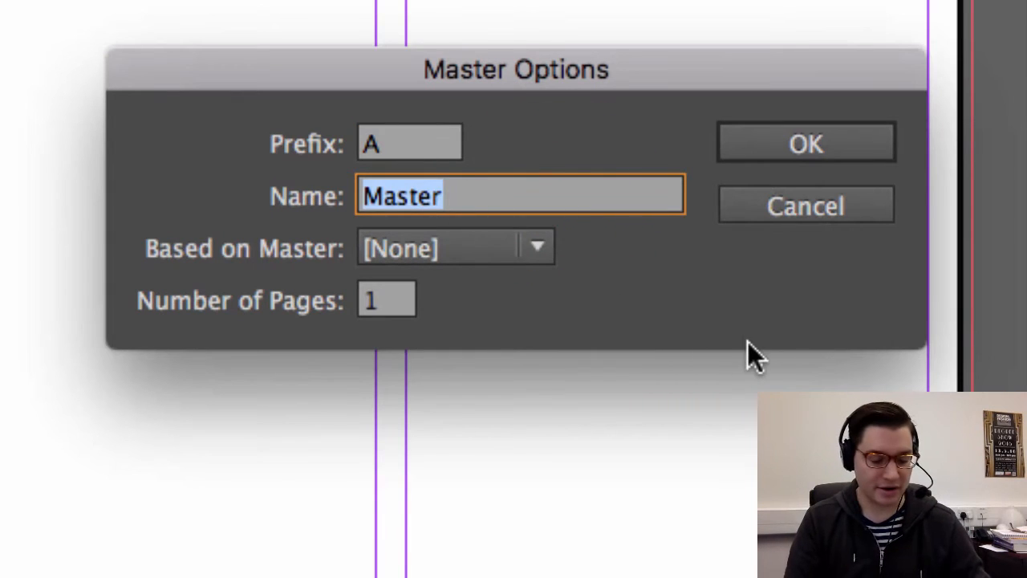
pyautogui.write('Title Bar')
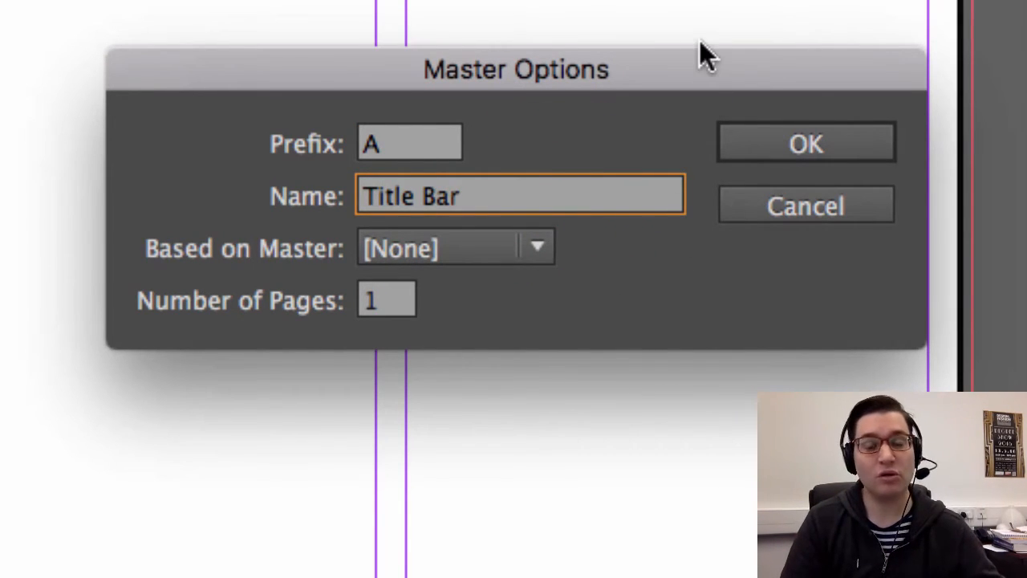
pyautogui.click(842, 130)
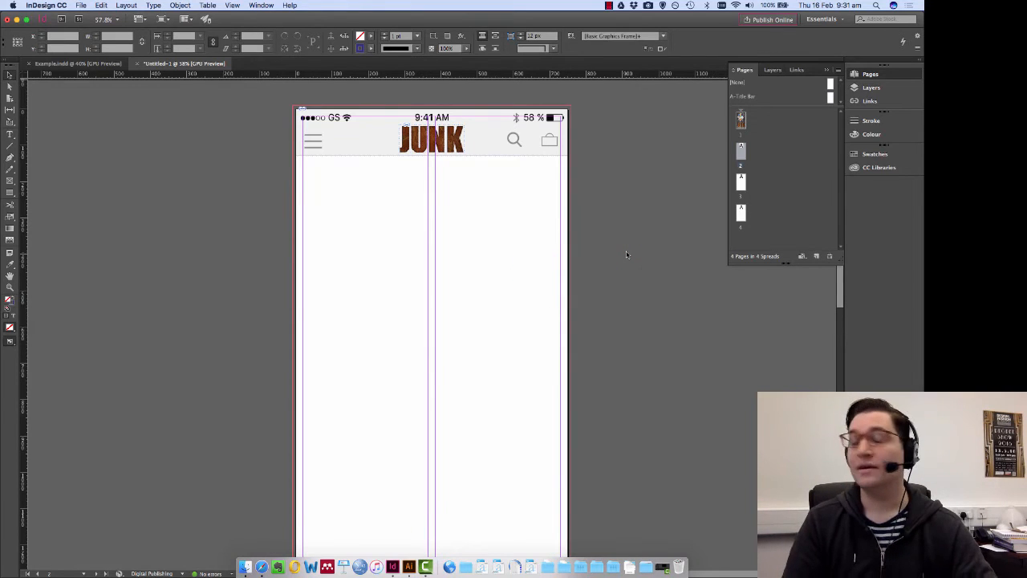
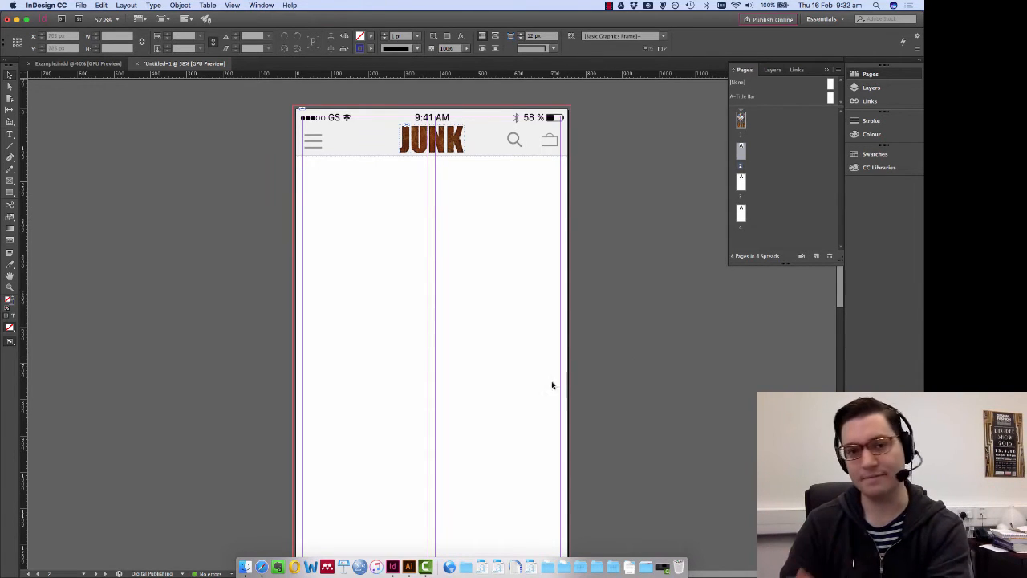
# Draw an empty rectangular image frame about 750 x 460 px across page 2, just below the title bar.
pyautogui.doubleClick(743, 153)
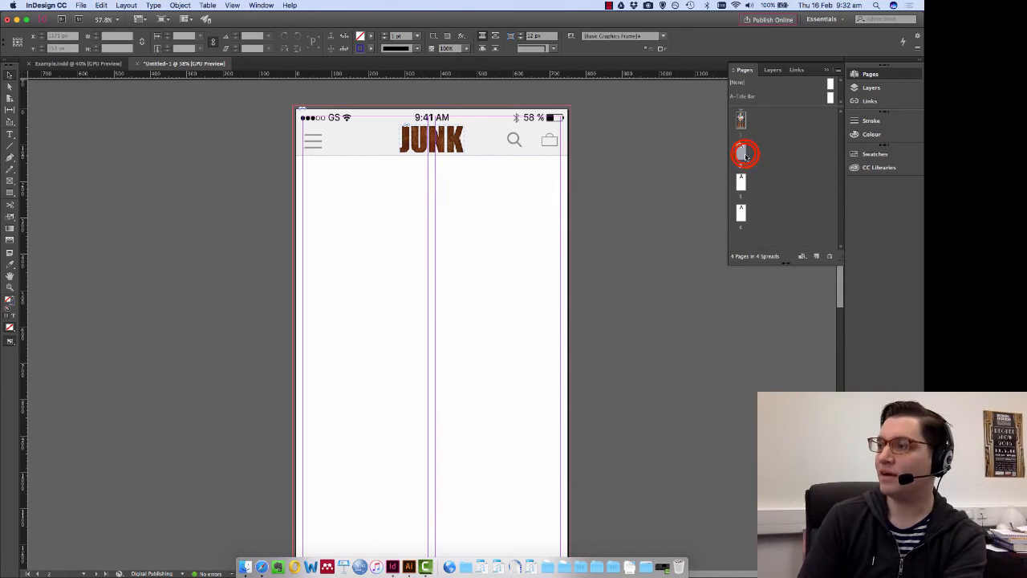
pyautogui.scroll(2, 547, 211)
pyautogui.scroll(-1, 444, 219)
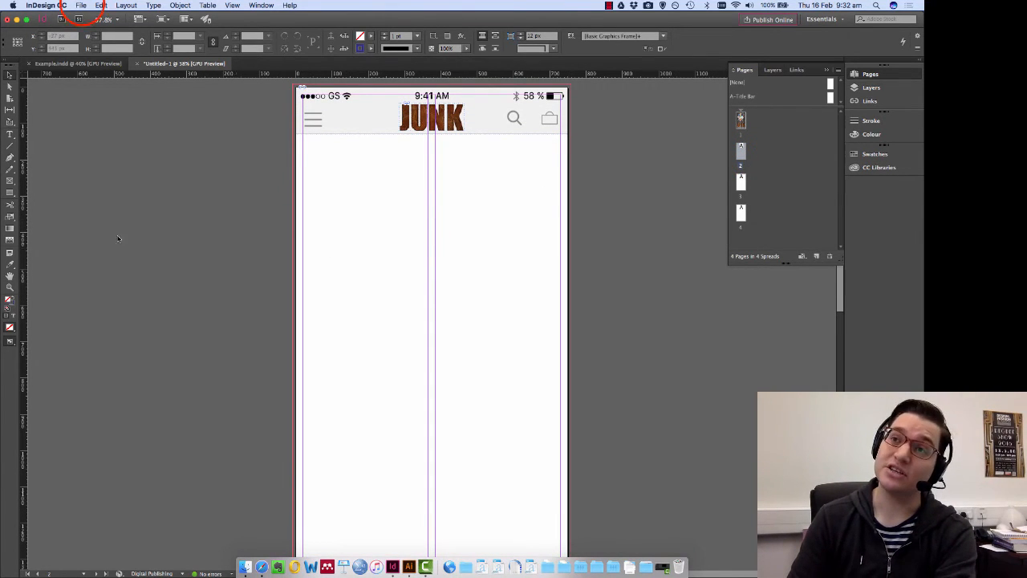
pyautogui.click(81, 6)
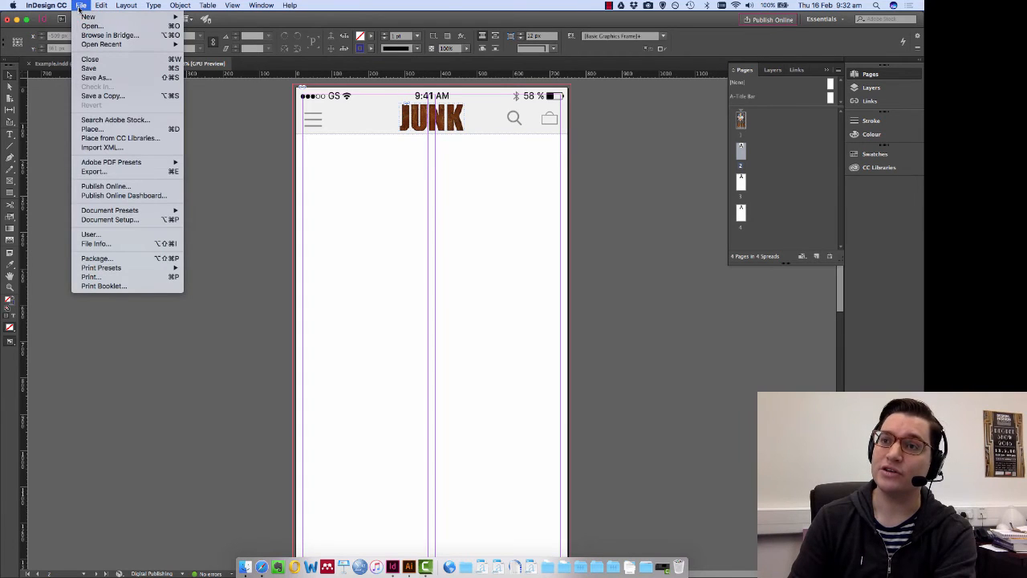
pyautogui.click(230, 157)
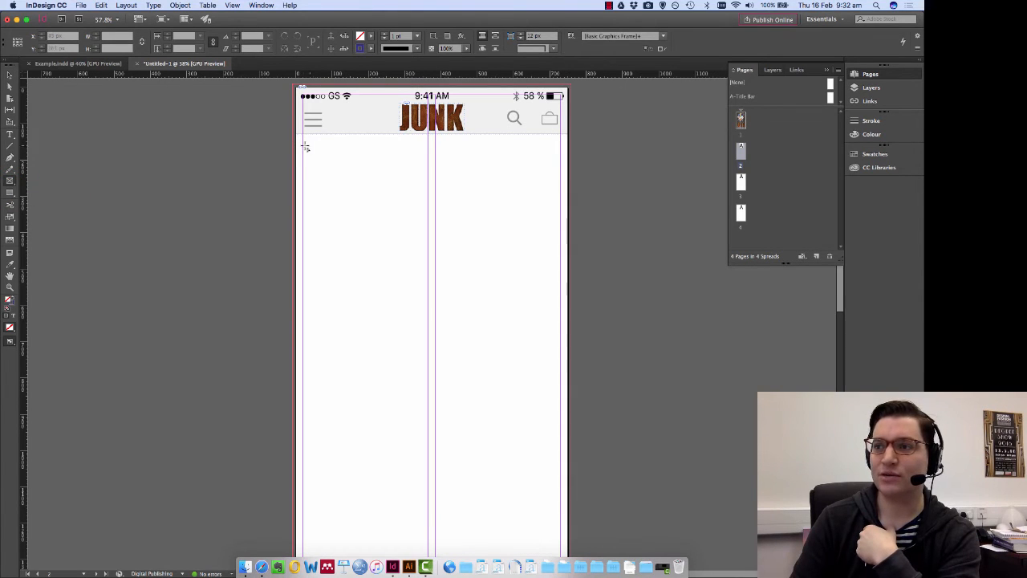
pyautogui.moveTo(297, 142); pyautogui.dragTo(568, 309)
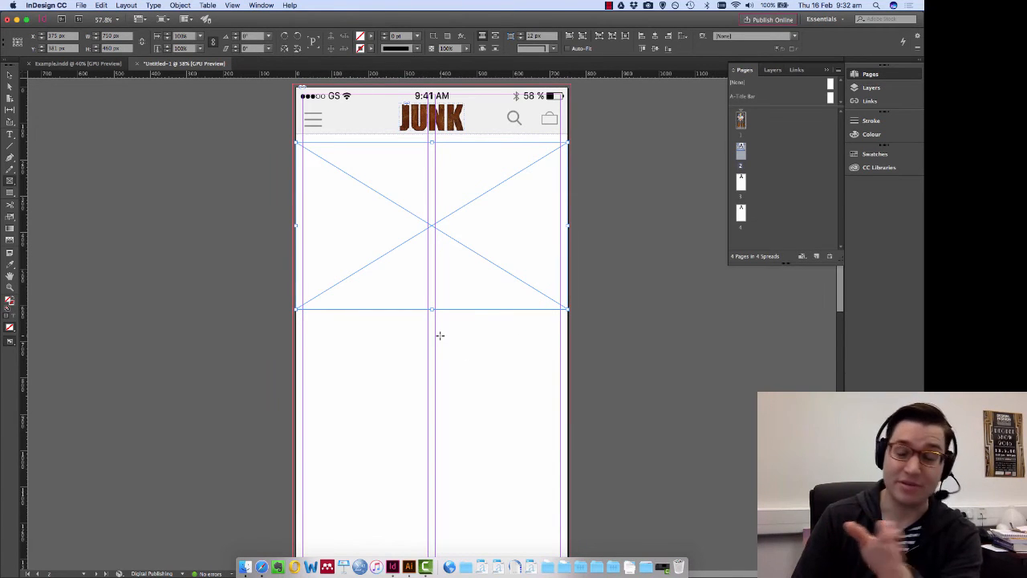
pyautogui.scroll(-1, 422, 290)
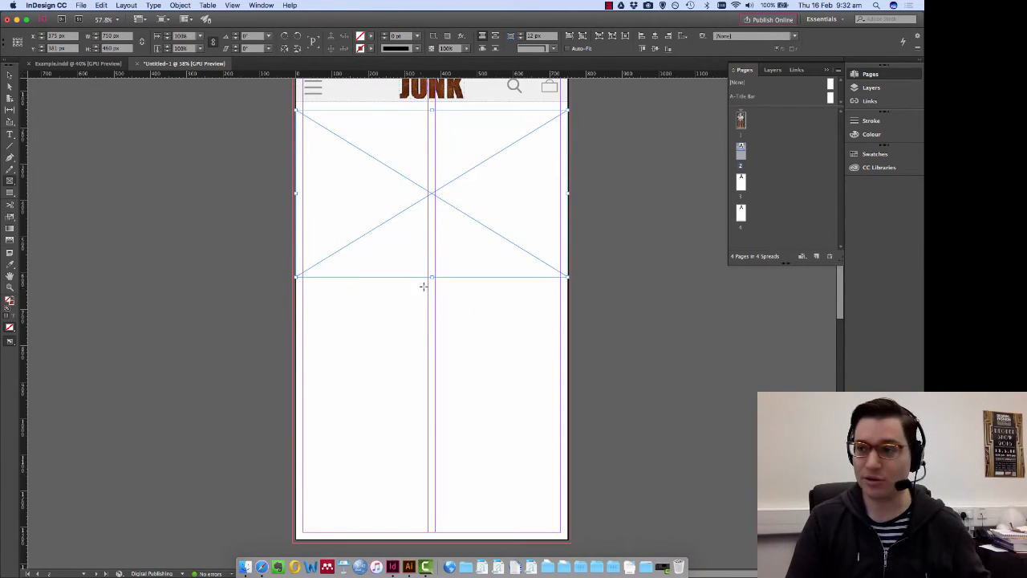
pyautogui.scroll(1, 424, 287)
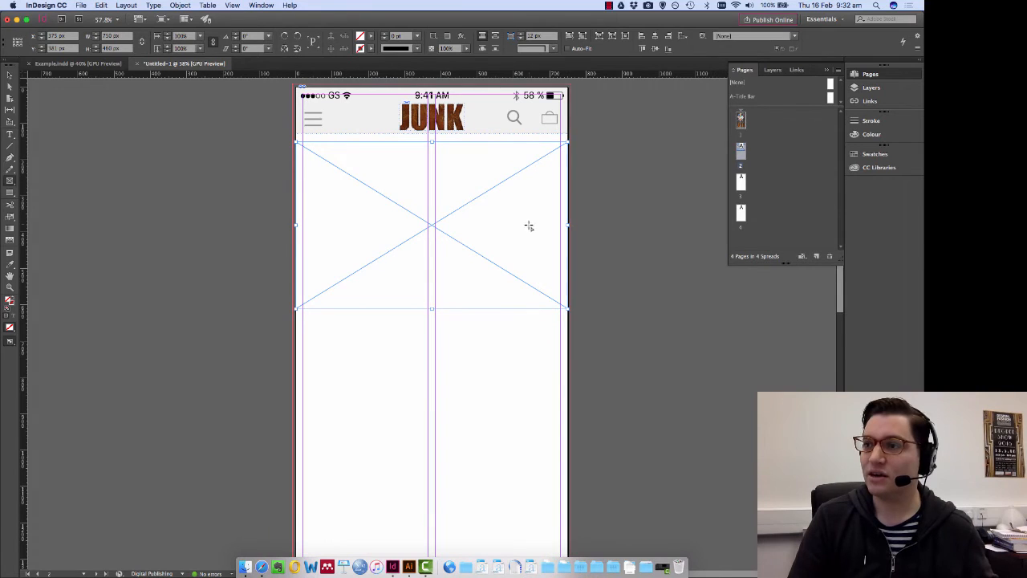
# Duplicate the image frame straight down on page 2, leaving a gap between the two frames, and deselect the copy.
pyautogui.click(8, 75)
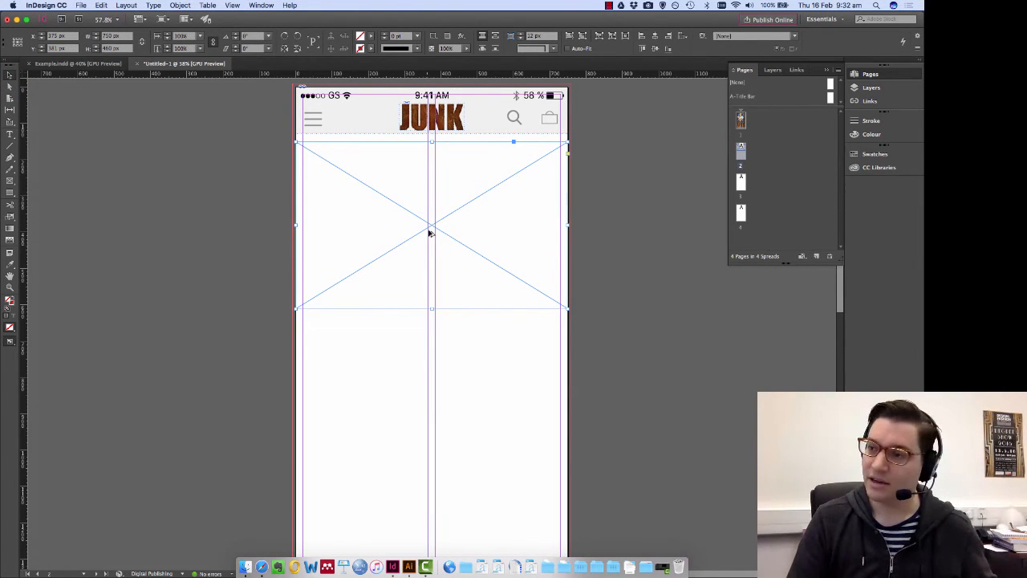
pyautogui.moveTo(430, 233); pyautogui.dragTo(432, 443)
pyautogui.scroll(-4, 369, 396)
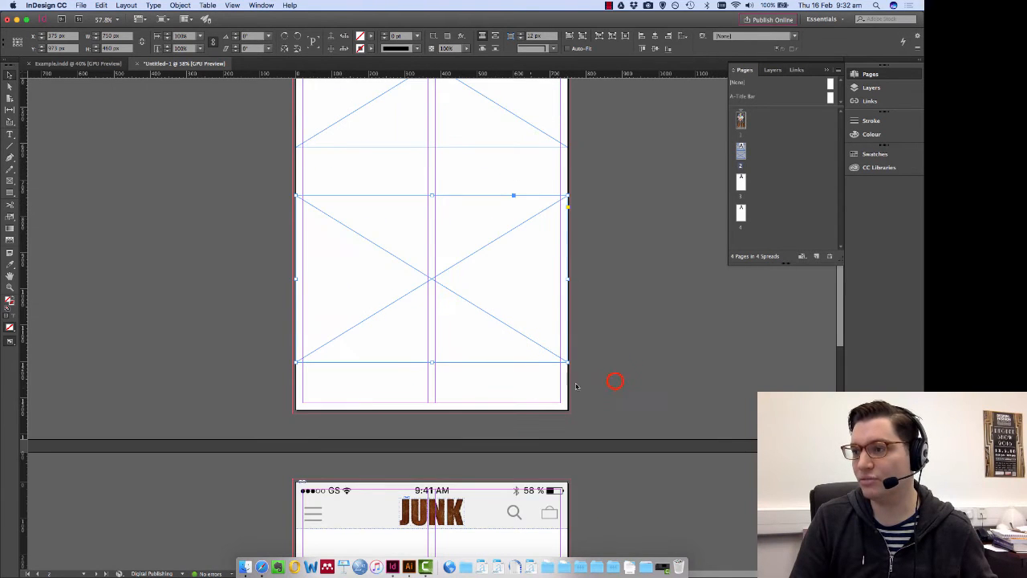
pyautogui.click(613, 380)
pyautogui.scroll(7, 457, 272)
pyautogui.scroll(-3, 456, 272)
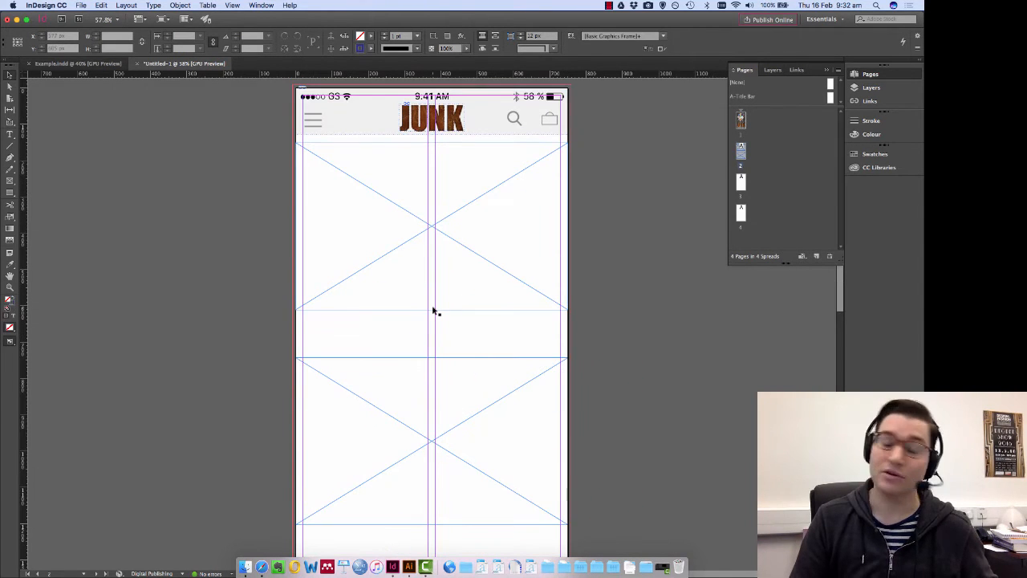
pyautogui.scroll(-3, 427, 310)
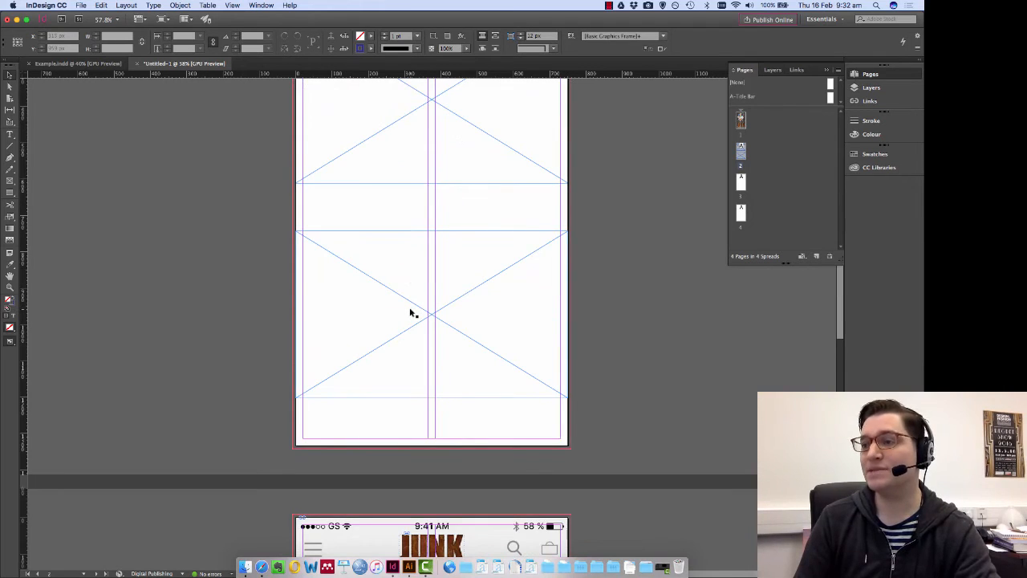
pyautogui.scroll(-10, 463, 252)
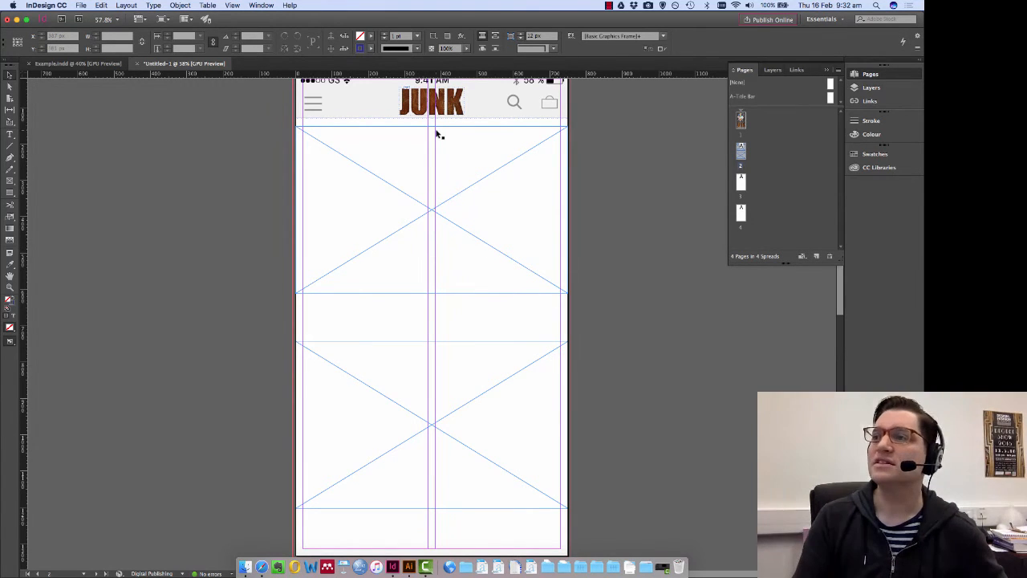
# Place the tartan playsuit photo from the Shop > Clothing folder into the upper image frame on page 2 and deselect it.
pyautogui.click(82, 6)
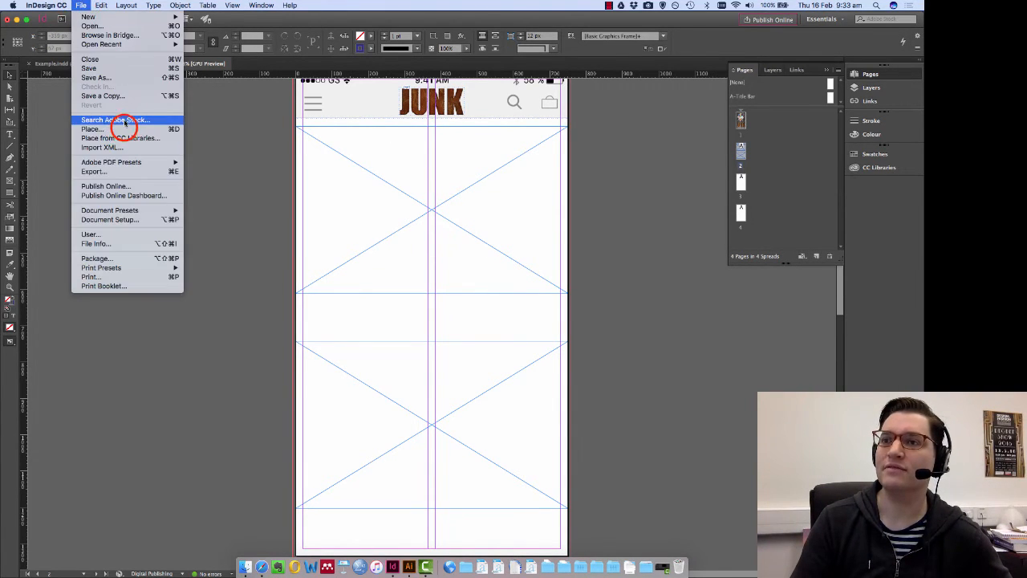
pyautogui.click(105, 126)
pyautogui.click(462, 76)
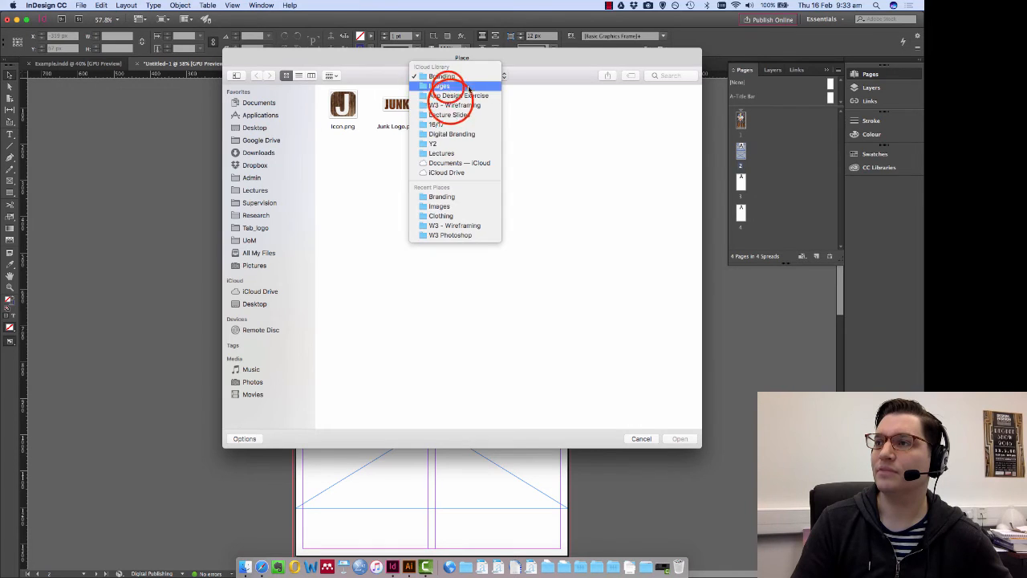
pyautogui.click(439, 86)
pyautogui.doubleClick(450, 104)
pyautogui.doubleClick(396, 106)
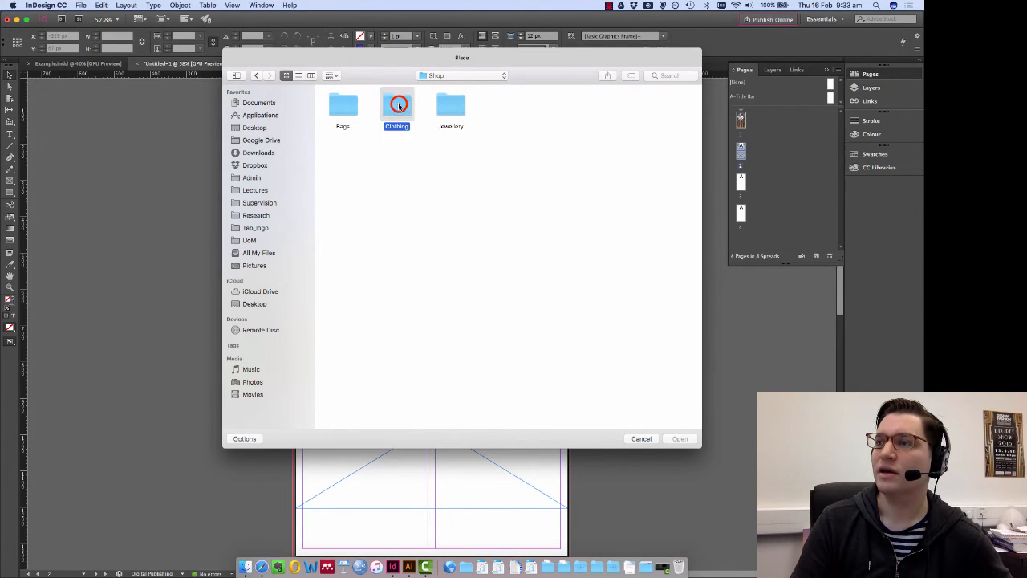
pyautogui.click(398, 119)
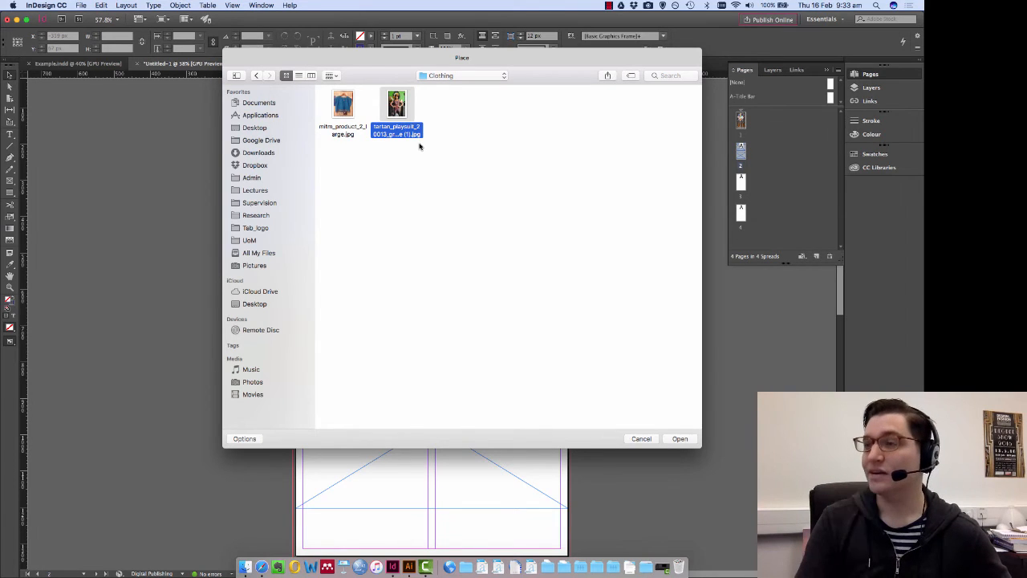
pyautogui.click(690, 440)
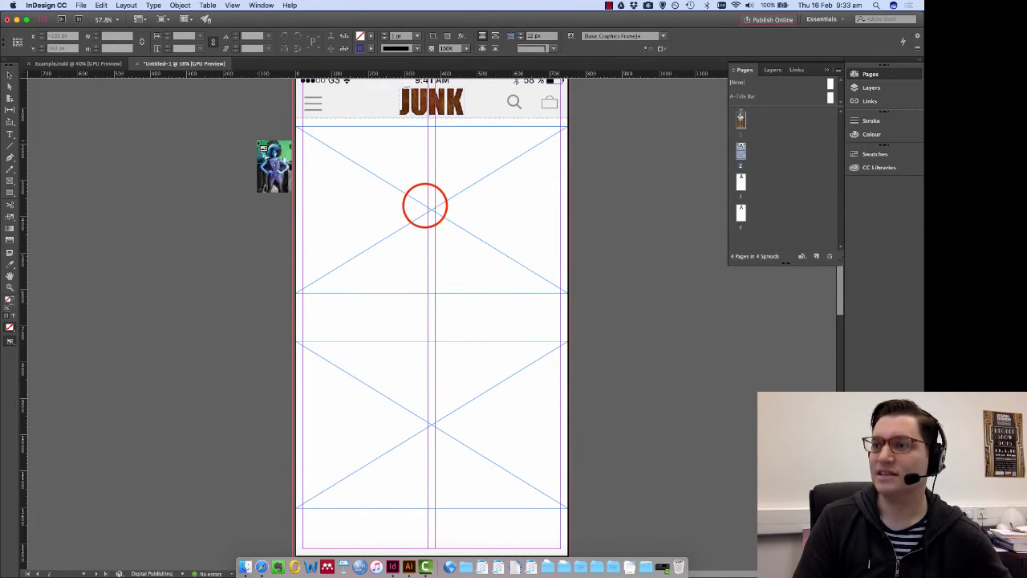
pyautogui.click(431, 208)
pyautogui.click(223, 209)
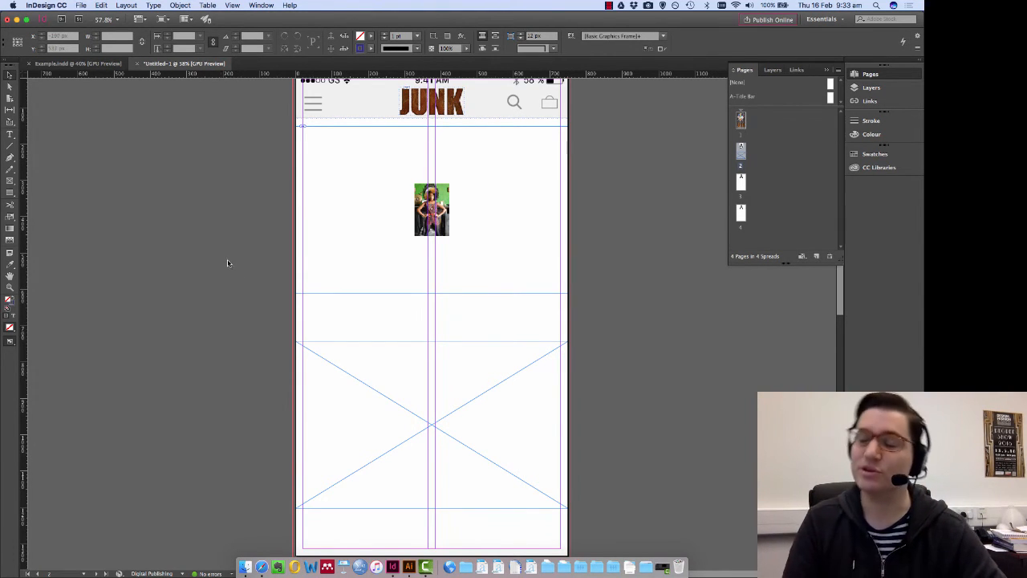
# Place tribel_bangle_large.jpg from the Shop > Jewellery > Bracelets folder into the lower image frame on page 2 and deselect it.
pyautogui.click(411, 349)
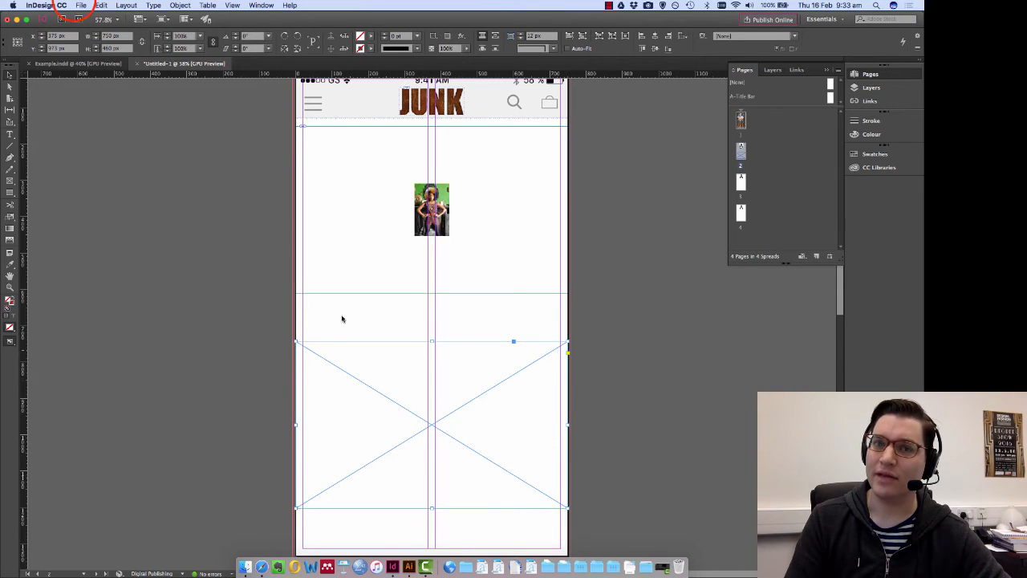
pyautogui.click(81, 6)
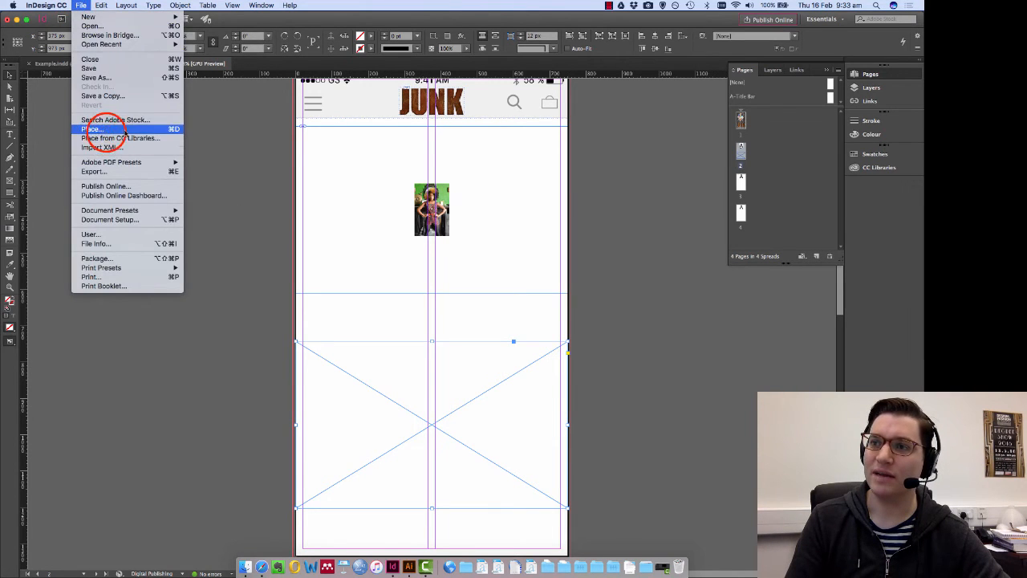
pyautogui.click(92, 128)
pyautogui.click(454, 75)
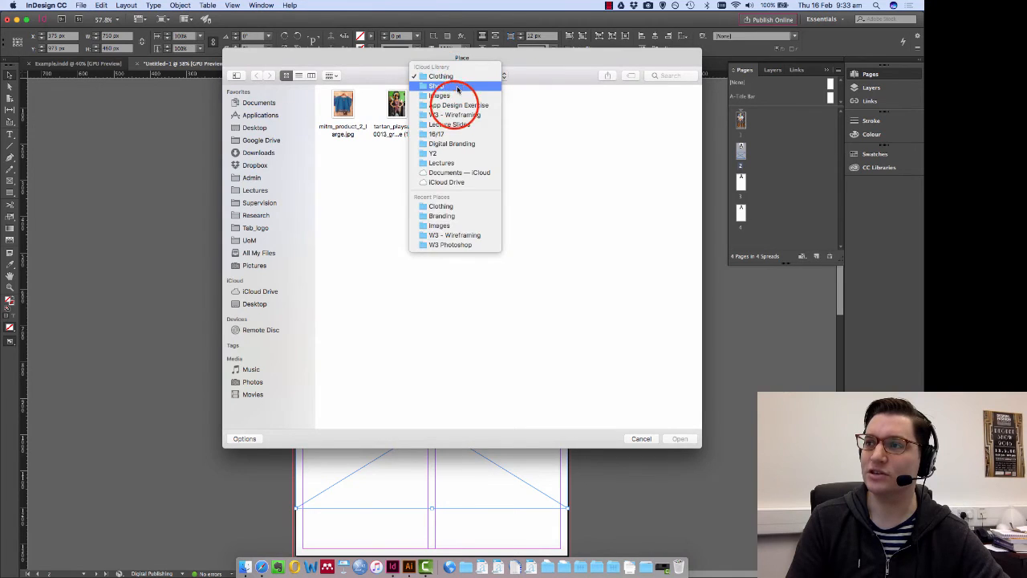
pyautogui.click(445, 86)
pyautogui.doubleClick(452, 105)
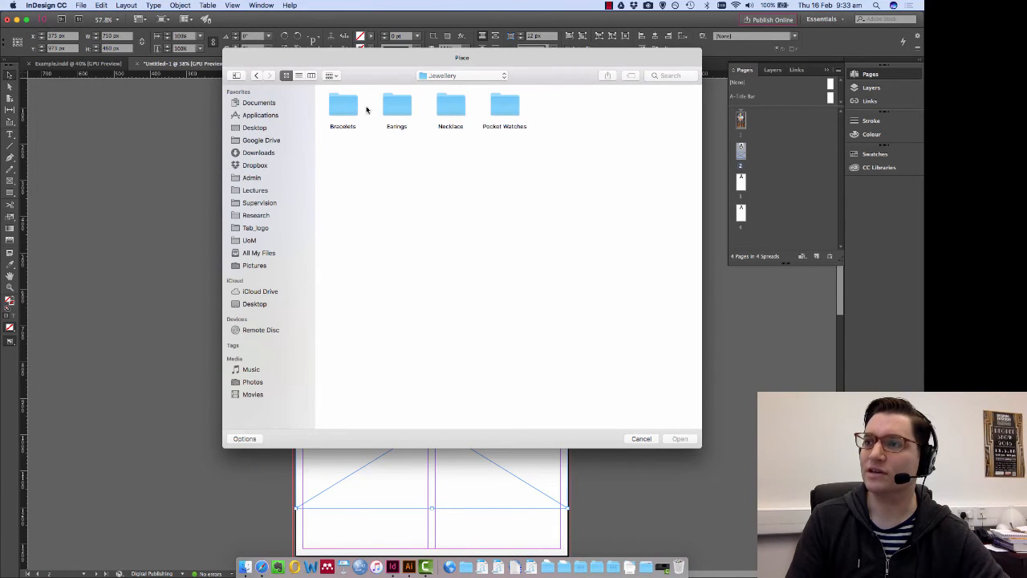
pyautogui.doubleClick(343, 105)
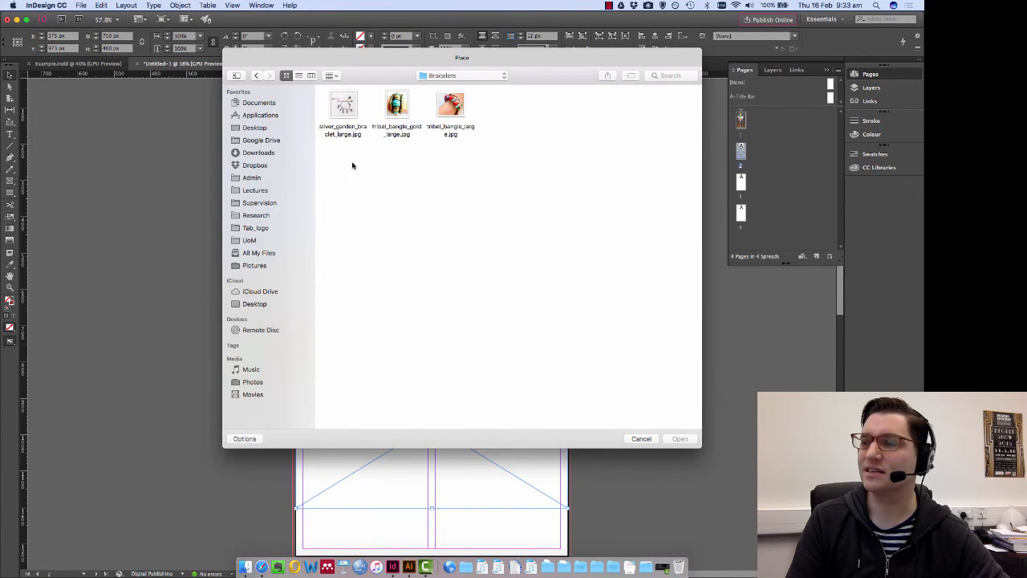
pyautogui.click(450, 106)
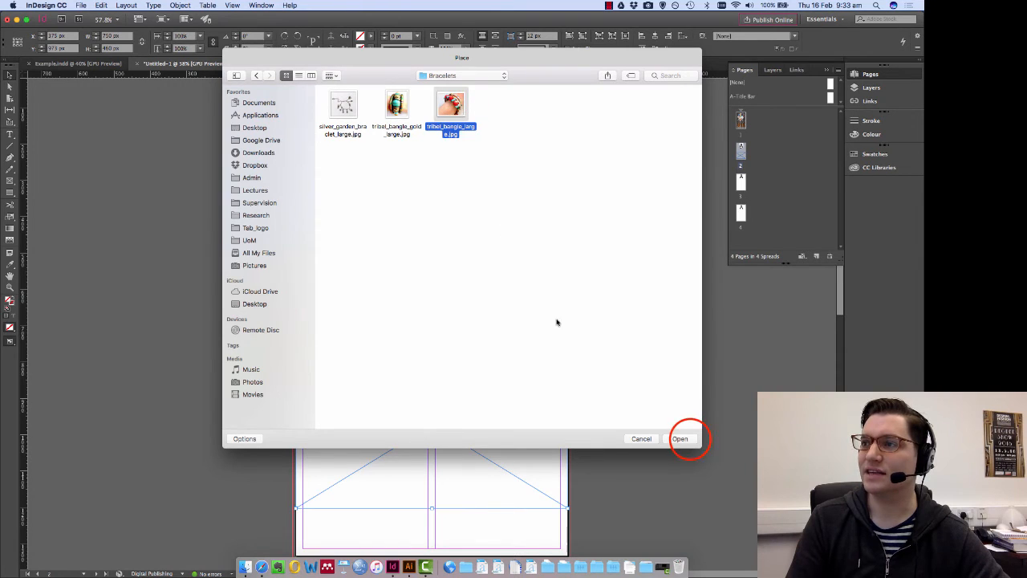
pyautogui.click(689, 439)
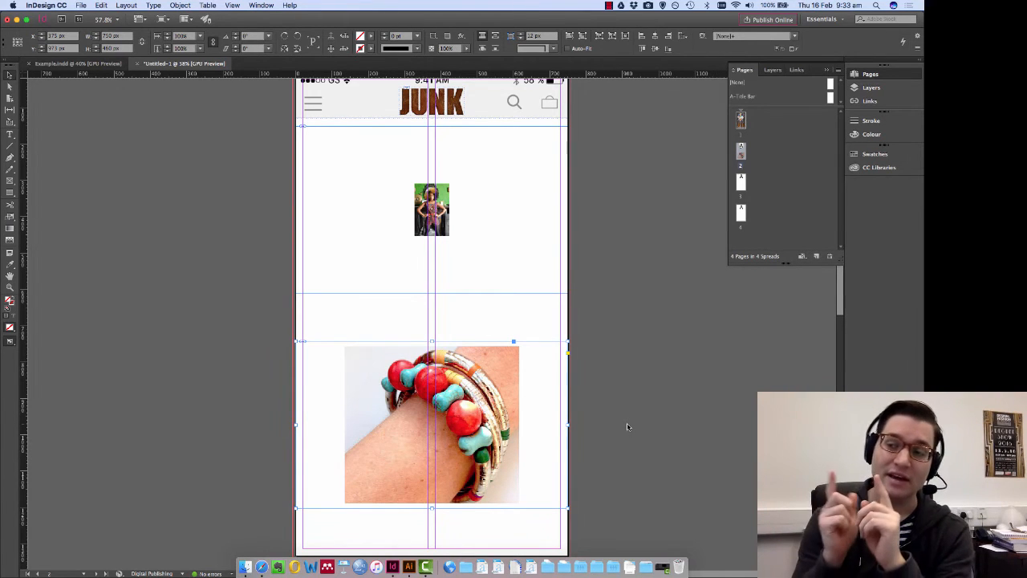
pyautogui.click(205, 214)
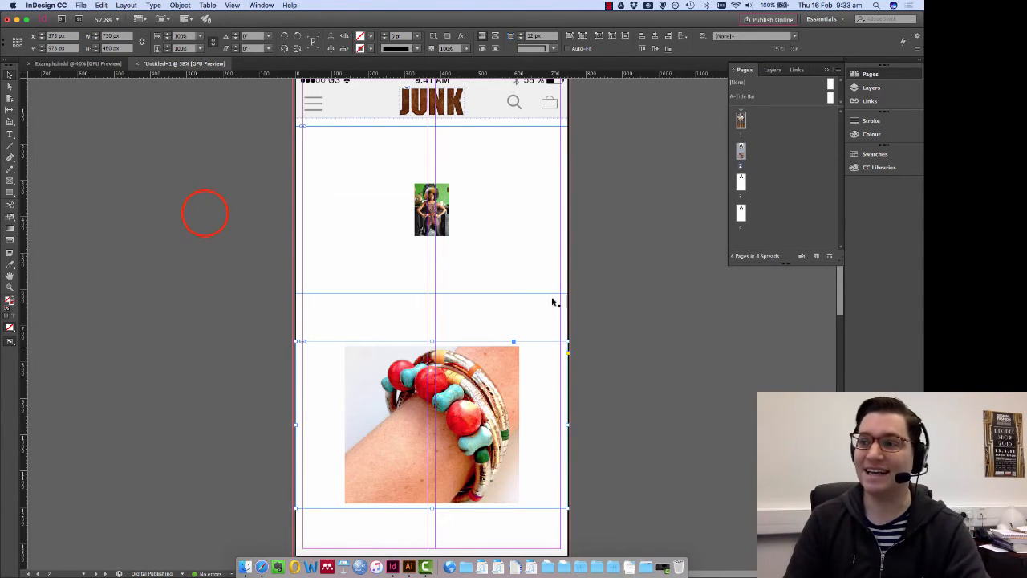
pyautogui.click(385, 228)
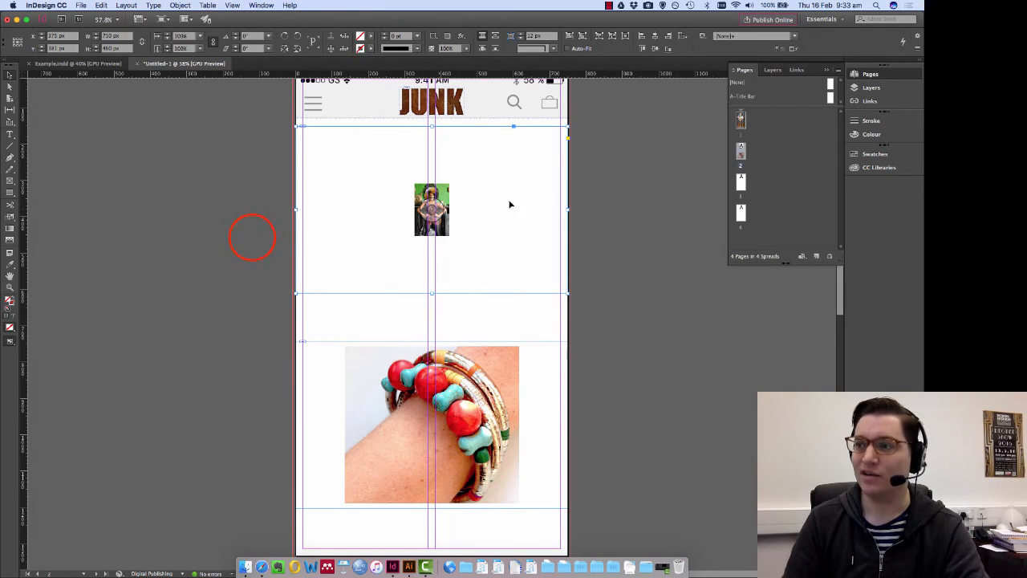
pyautogui.click(252, 239)
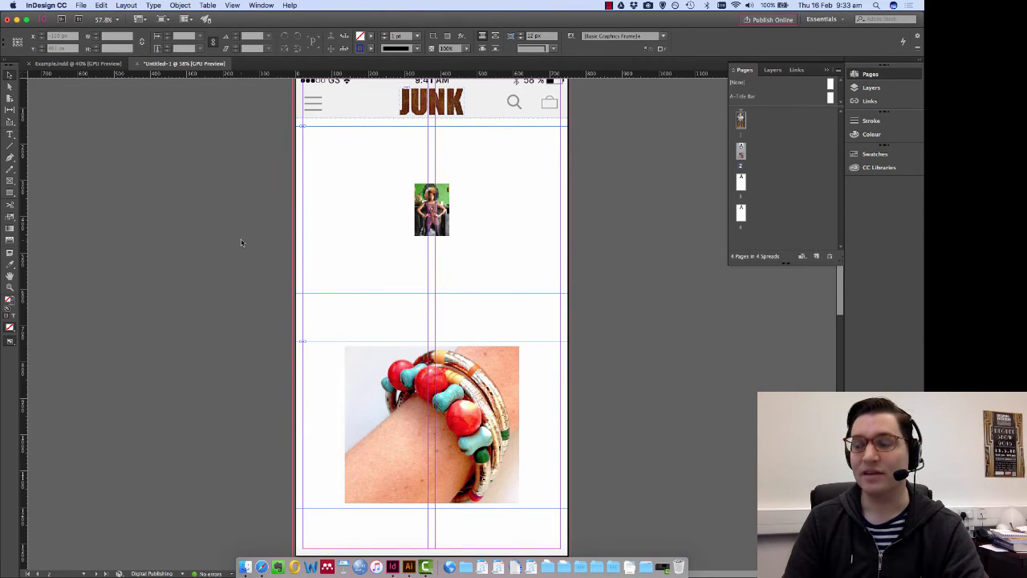
pyautogui.click(310, 239)
pyautogui.click(309, 240)
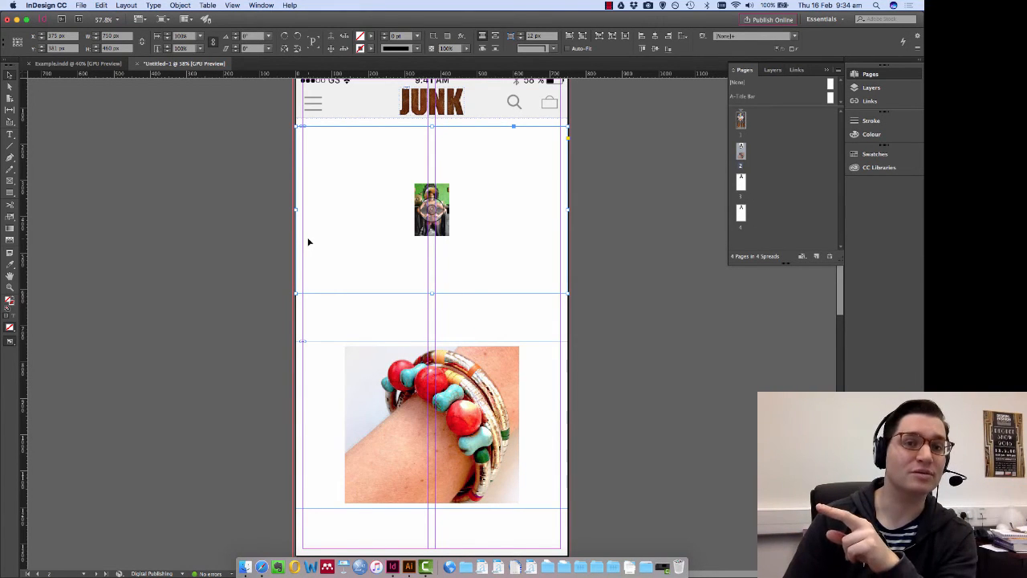
pyautogui.click(195, 275)
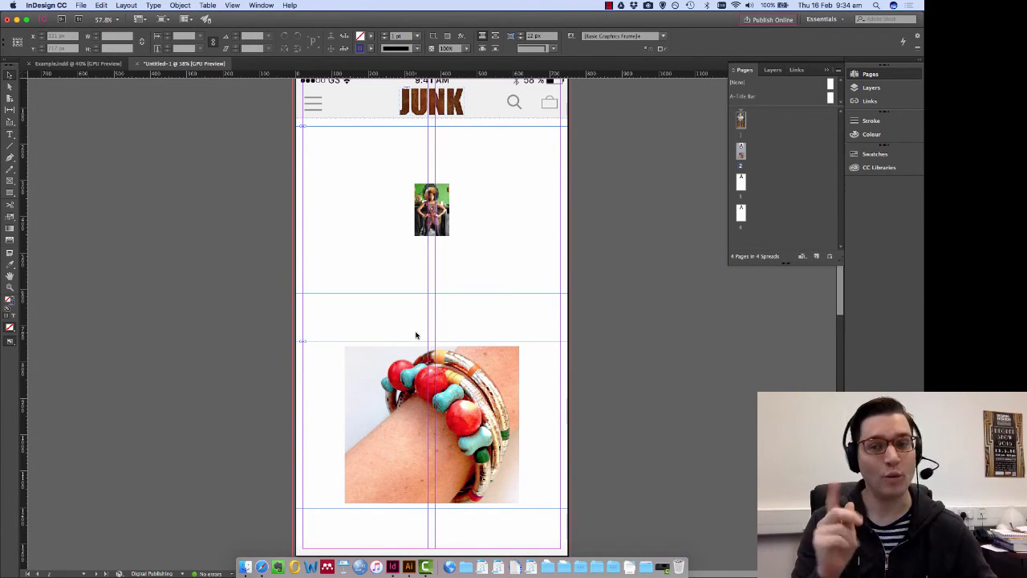
# Scale the playsuit photo proportionally within the upper frame to about 759 px wide so it fills the frame.
pyautogui.click(431, 197)
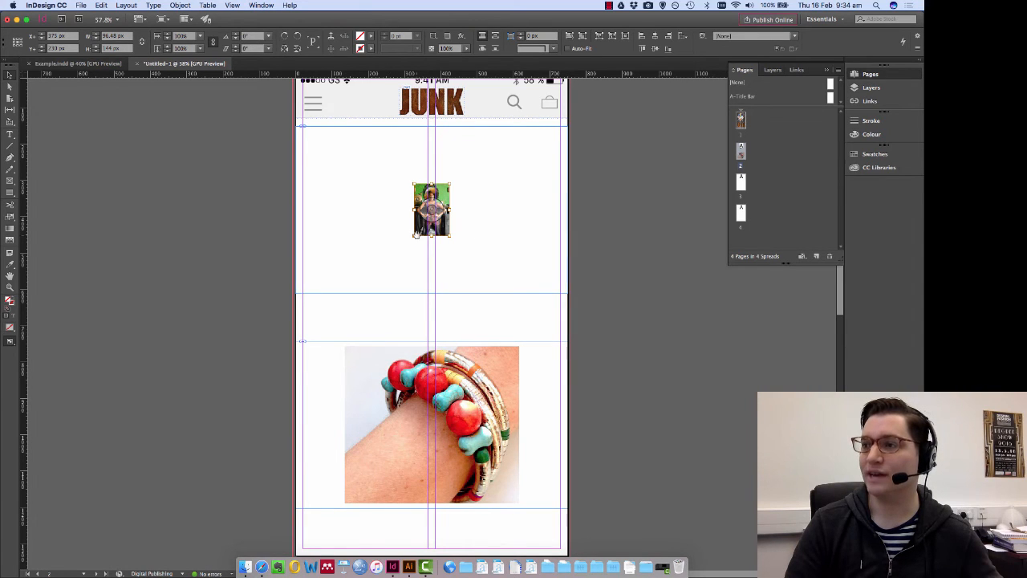
pyautogui.moveTo(412, 236); pyautogui.dragTo(296, 416)
pyautogui.moveTo(291, 317); pyautogui.dragTo(294, 318)
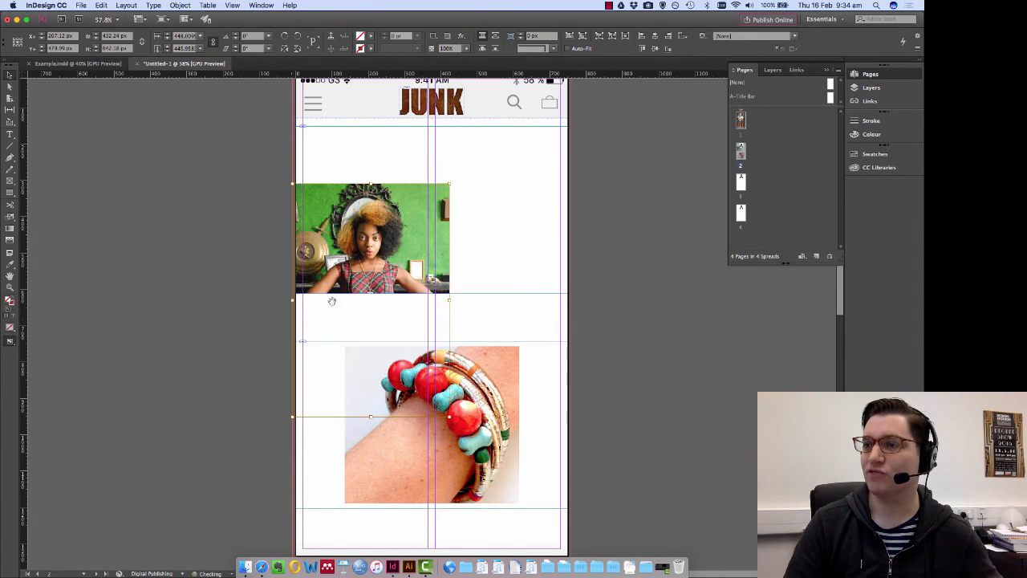
pyautogui.moveTo(450, 184); pyautogui.dragTo(568, 126)
pyautogui.click(601, 188)
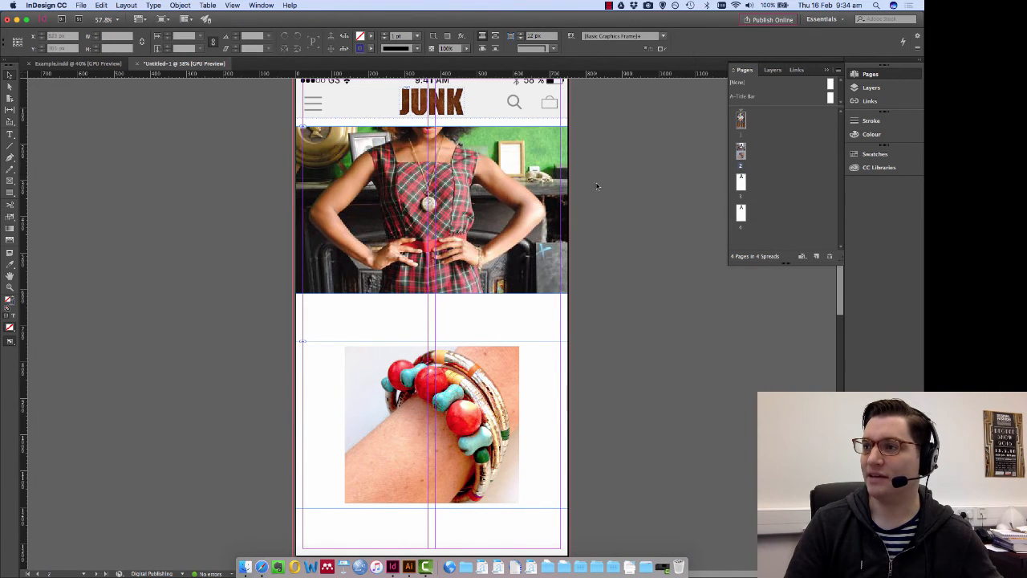
# Move the playsuit photo down and centre it horizontally inside the upper frame so the model's face and upper body show.
pyautogui.click(431, 209)
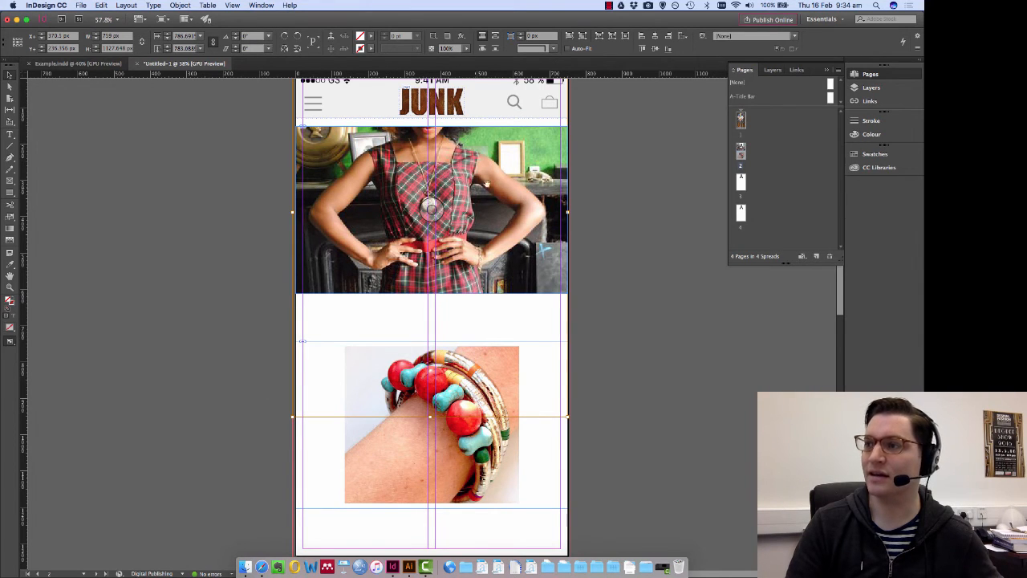
pyautogui.click(485, 178)
pyautogui.moveTo(487, 180); pyautogui.dragTo(488, 196)
pyautogui.moveTo(492, 185); pyautogui.dragTo(491, 194)
pyautogui.click(492, 191)
pyautogui.click(491, 191)
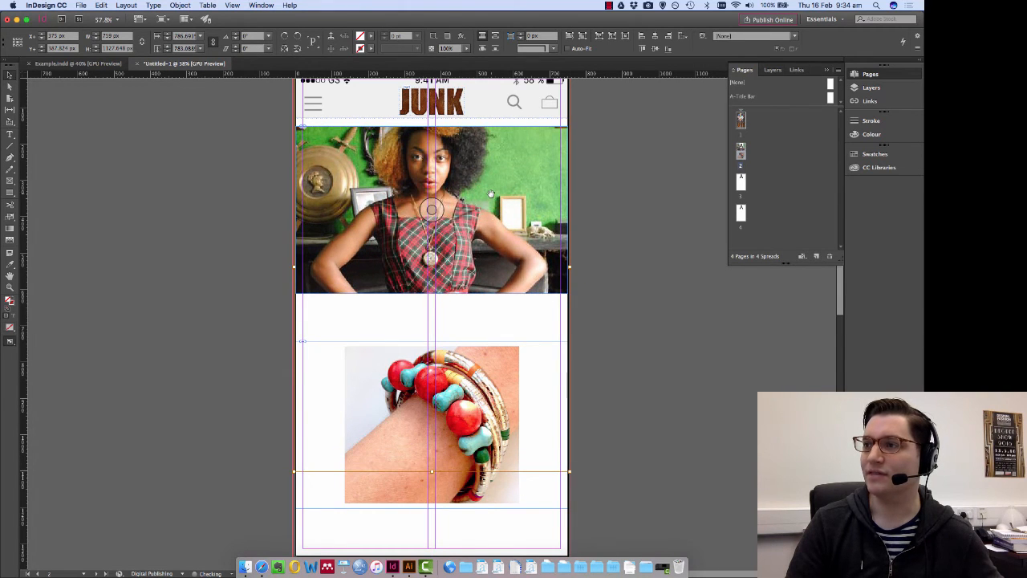
pyautogui.click(601, 165)
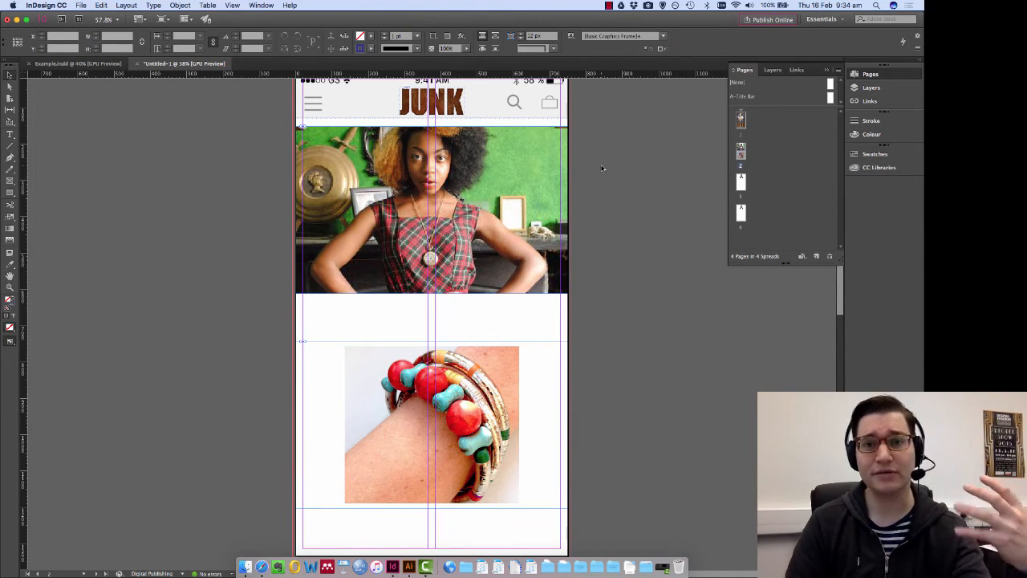
pyautogui.click(432, 209)
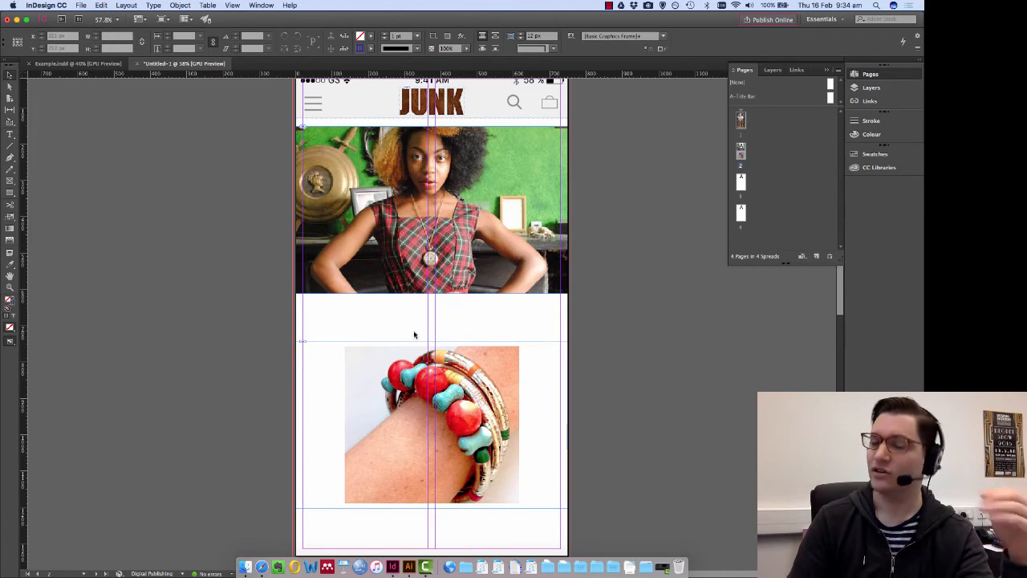
# Try resizing the bracelet photo inside the lower frame without keeping its proportions, and undo the distortion.
pyautogui.click(431, 424)
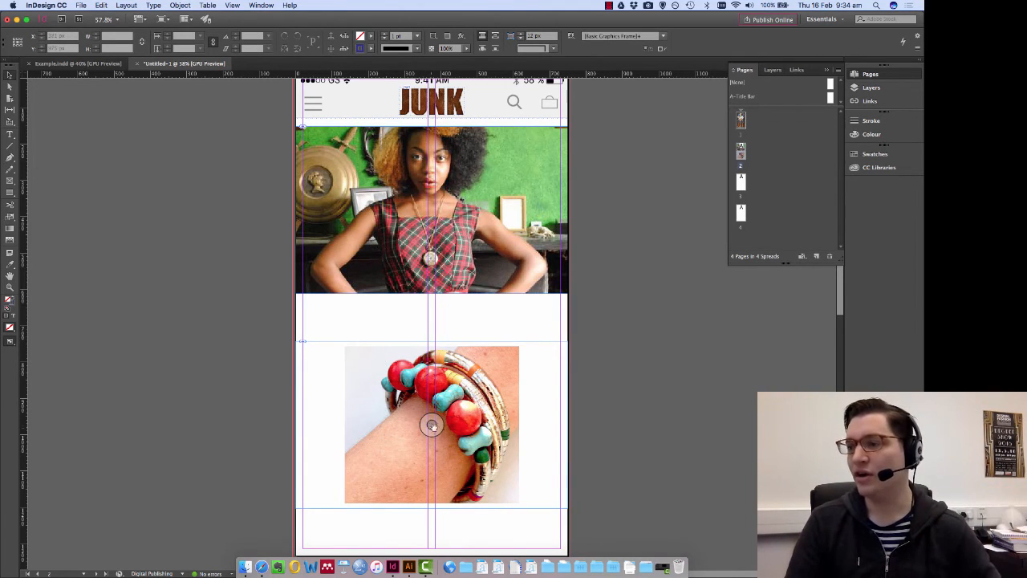
pyautogui.click(345, 347)
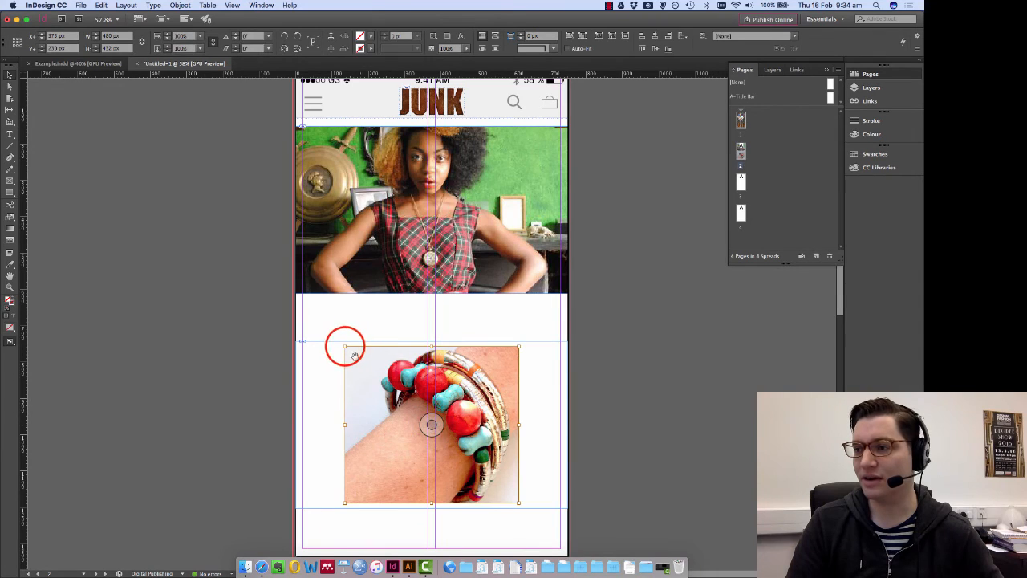
pyautogui.moveTo(345, 347); pyautogui.dragTo(314, 445)
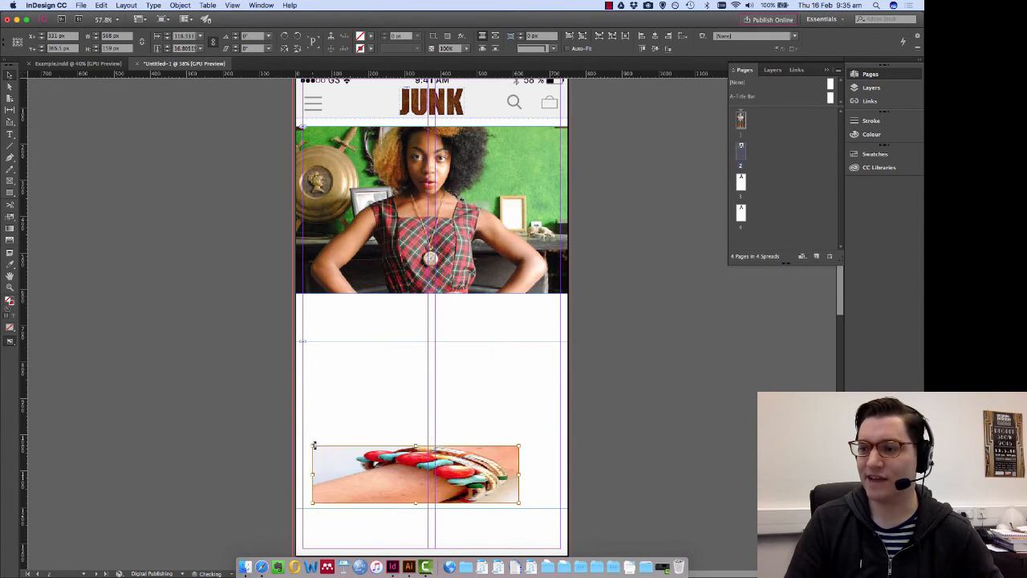
pyautogui.moveTo(518, 444); pyautogui.dragTo(542, 464)
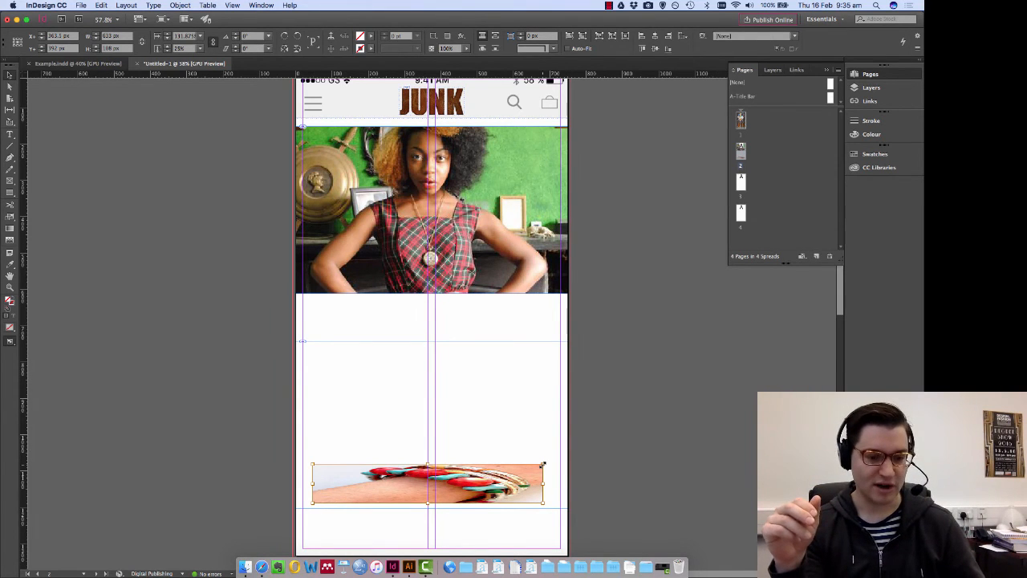
pyautogui.press('super+z')
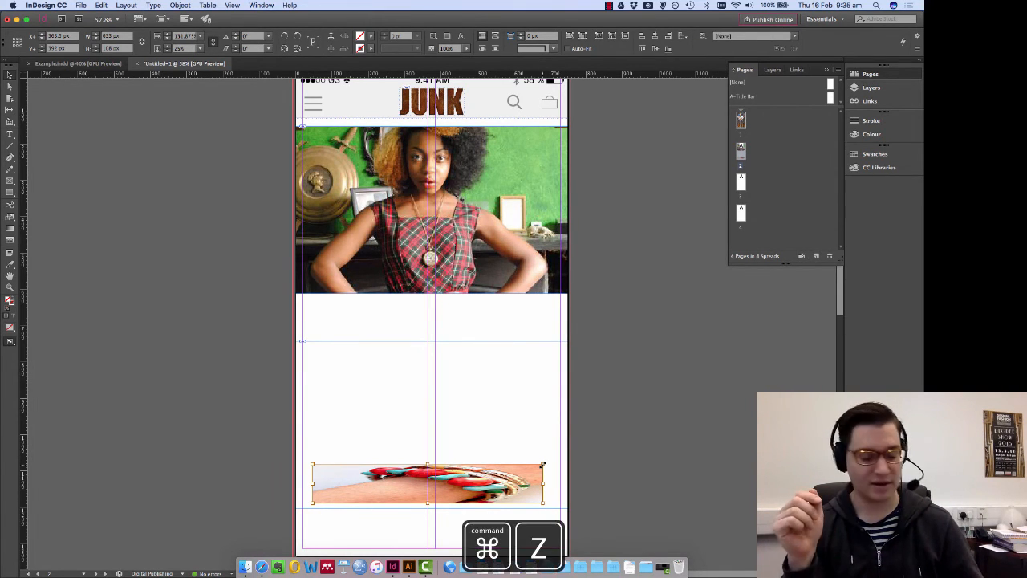
pyautogui.press('super+z')
pyautogui.press('super+z')
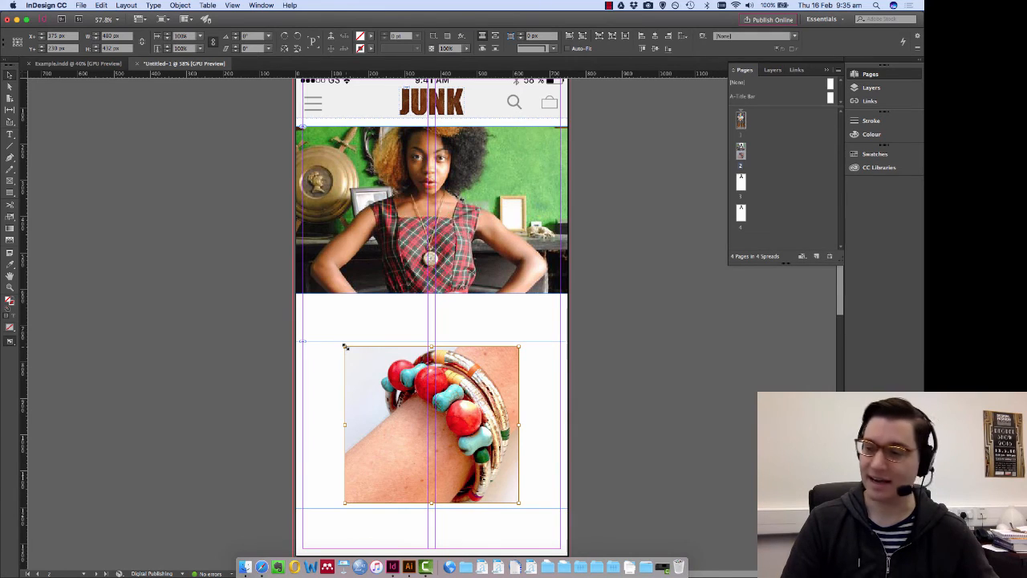
# Scale the bracelet photo proportionally to about 750 x 675 px to fill the lower frame, and shift it down to show the beads.
pyautogui.moveTo(345, 346); pyautogui.dragTo(295, 301)
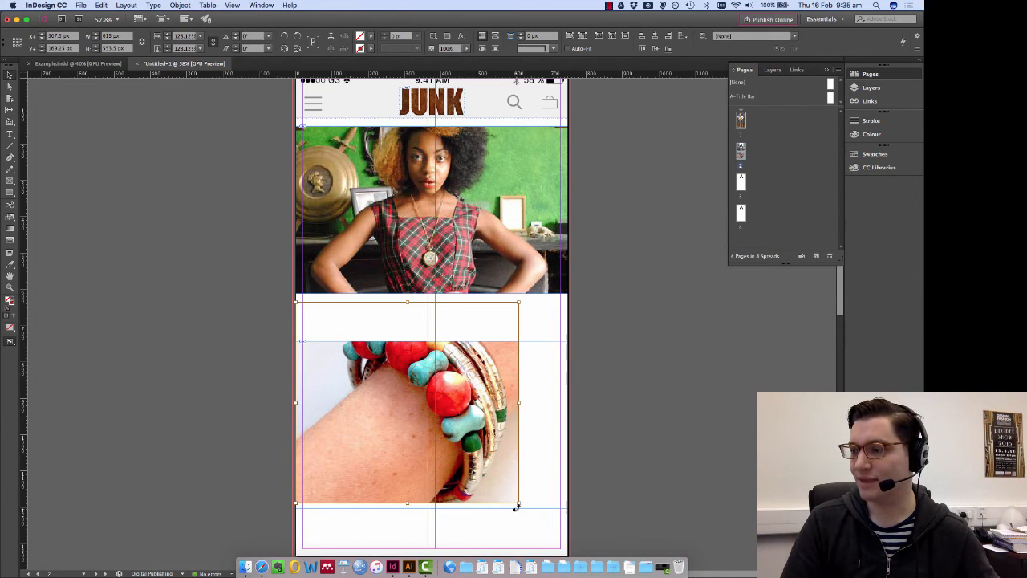
pyautogui.moveTo(519, 503); pyautogui.dragTo(568, 507)
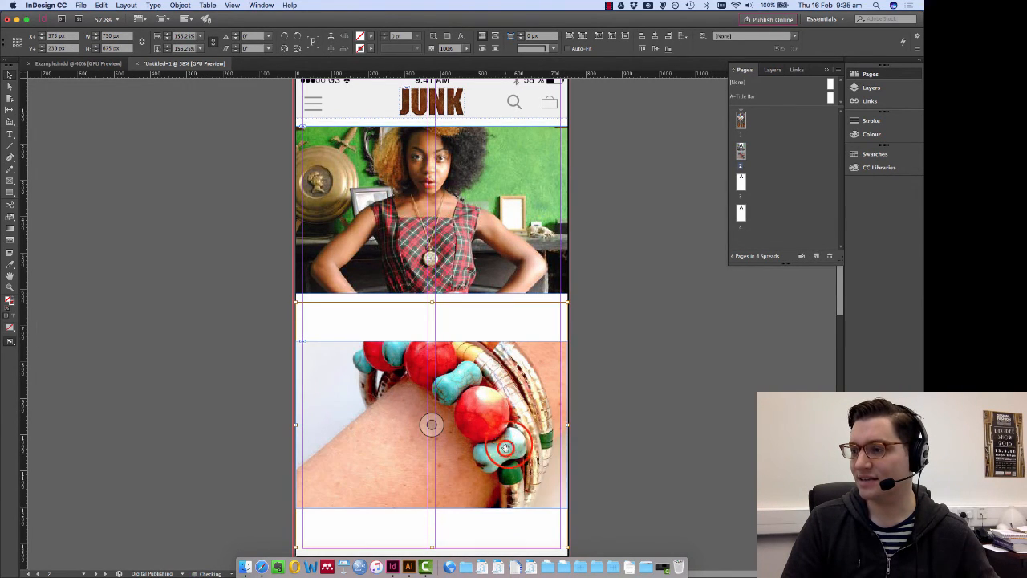
pyautogui.moveTo(507, 446); pyautogui.dragTo(509, 463)
pyautogui.click(603, 409)
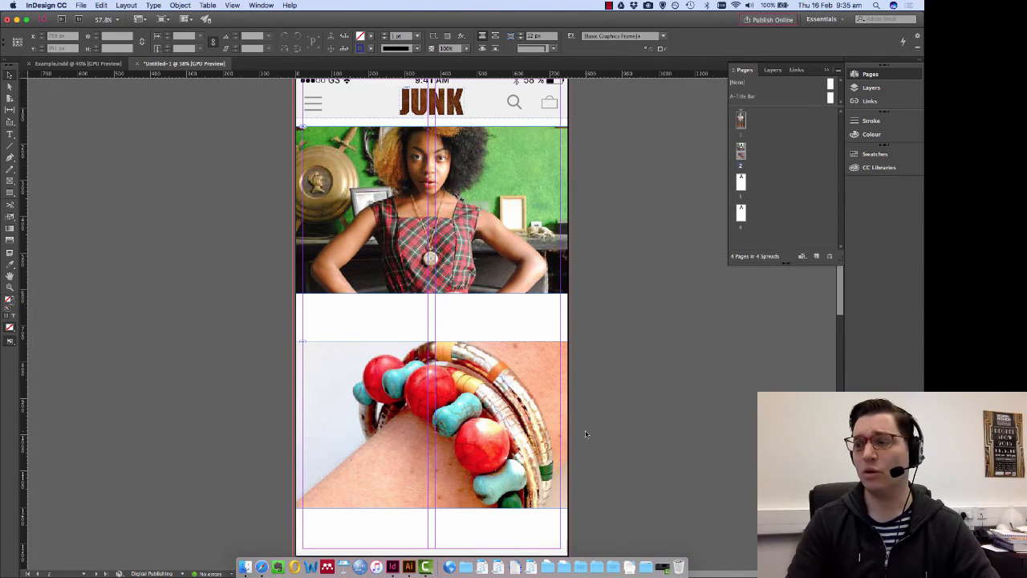
# Draw a text frame about 710 x 94 px between the two photos and enter the heading CLOTHES.
pyautogui.click(9, 134)
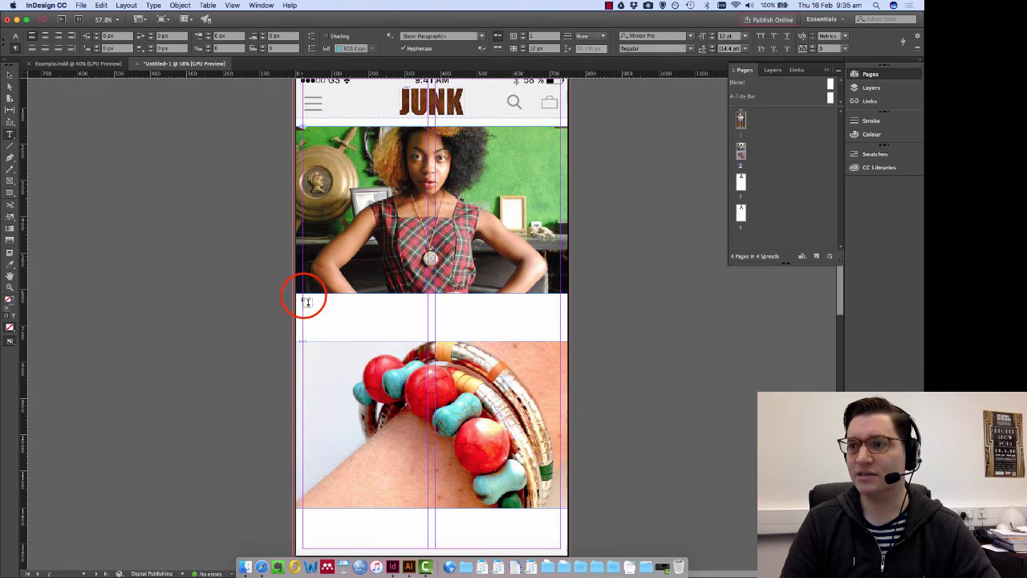
pyautogui.moveTo(303, 295); pyautogui.dragTo(565, 328)
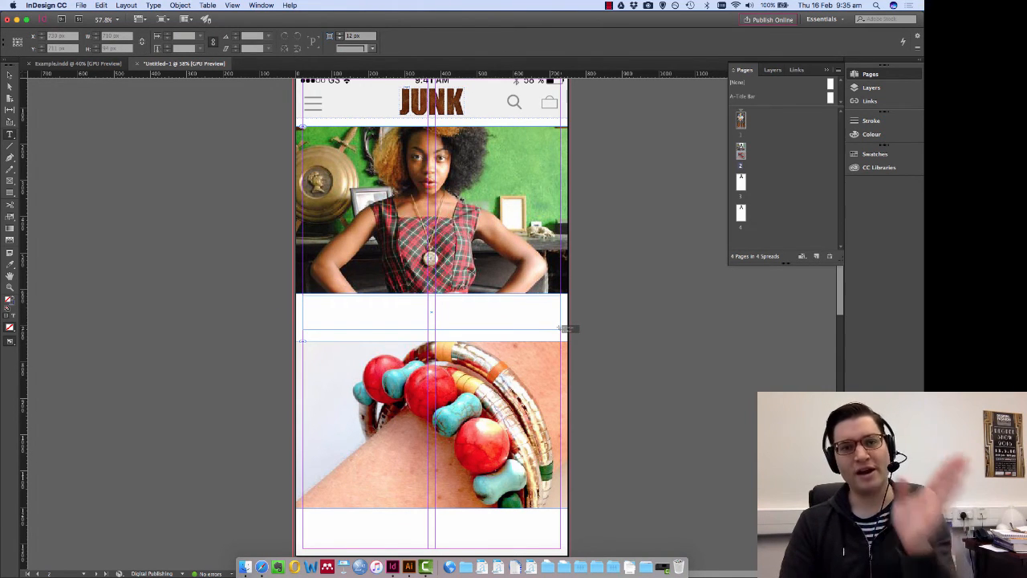
pyautogui.moveTo(565, 328); pyautogui.dragTo(564, 329)
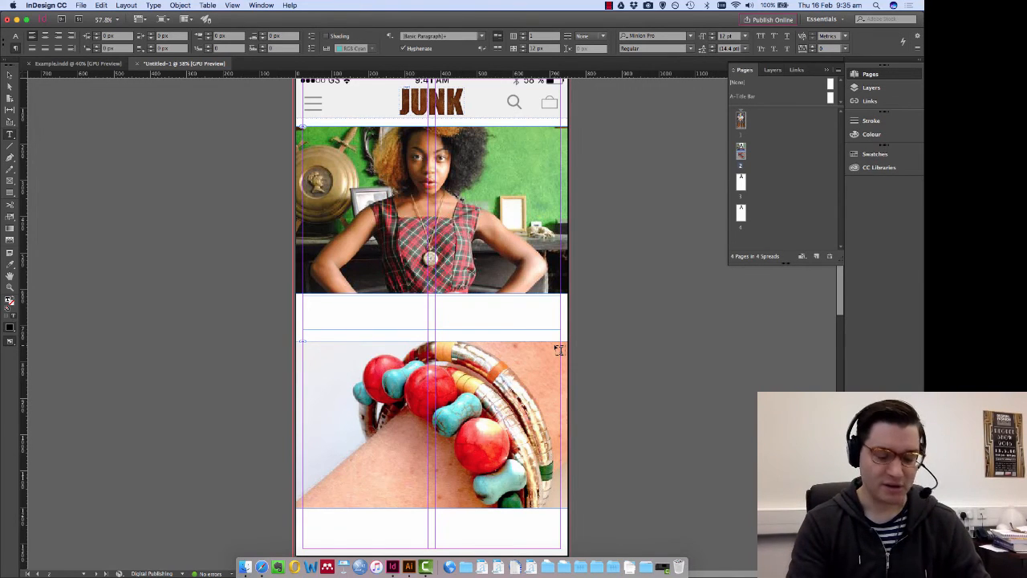
pyautogui.write('CLOTHES')
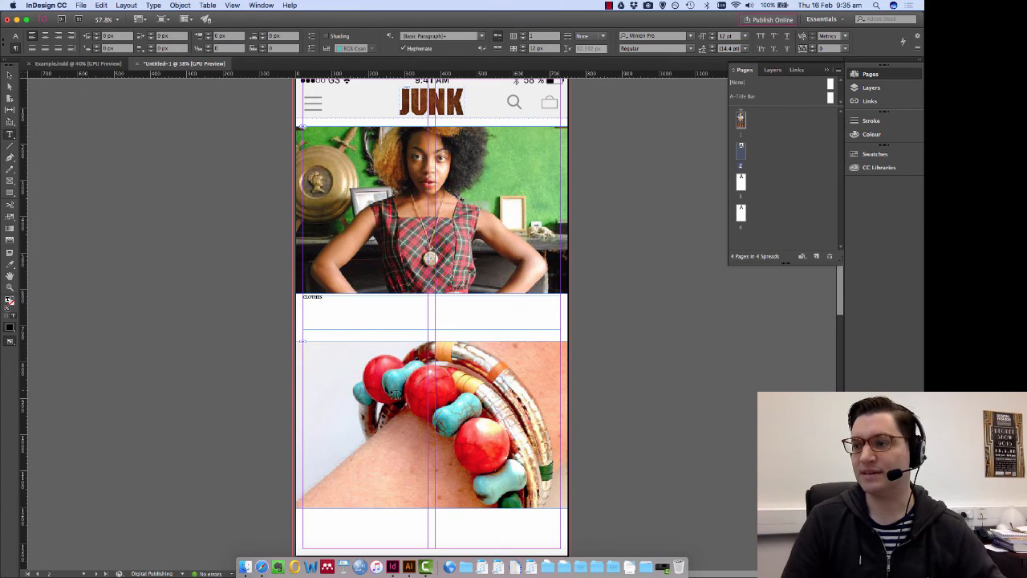
# Set the CLOTHES heading to 60 pt and centre-align it within its frame.
pyautogui.moveTo(346, 300); pyautogui.dragTo(244, 289)
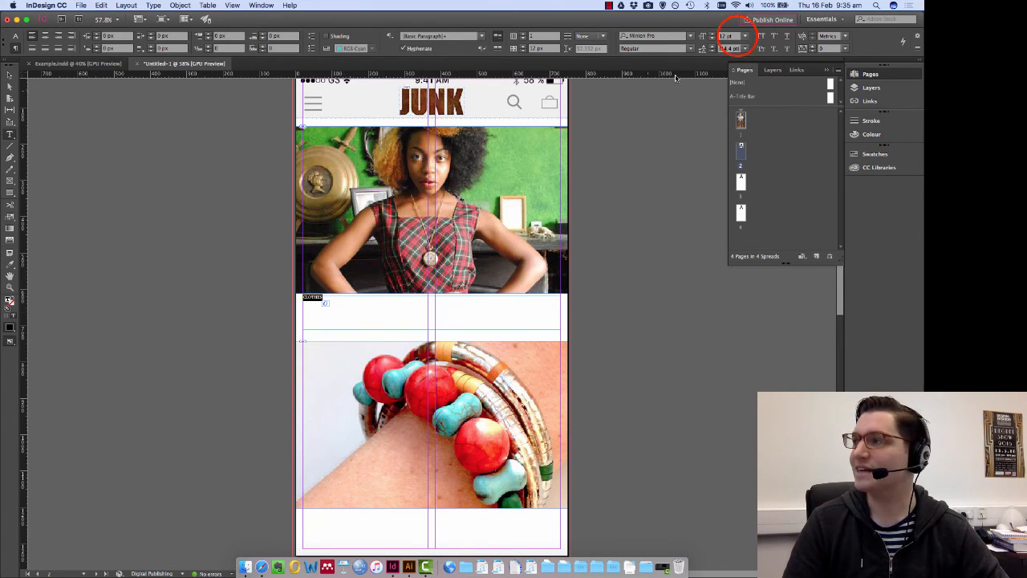
pyautogui.write('6')
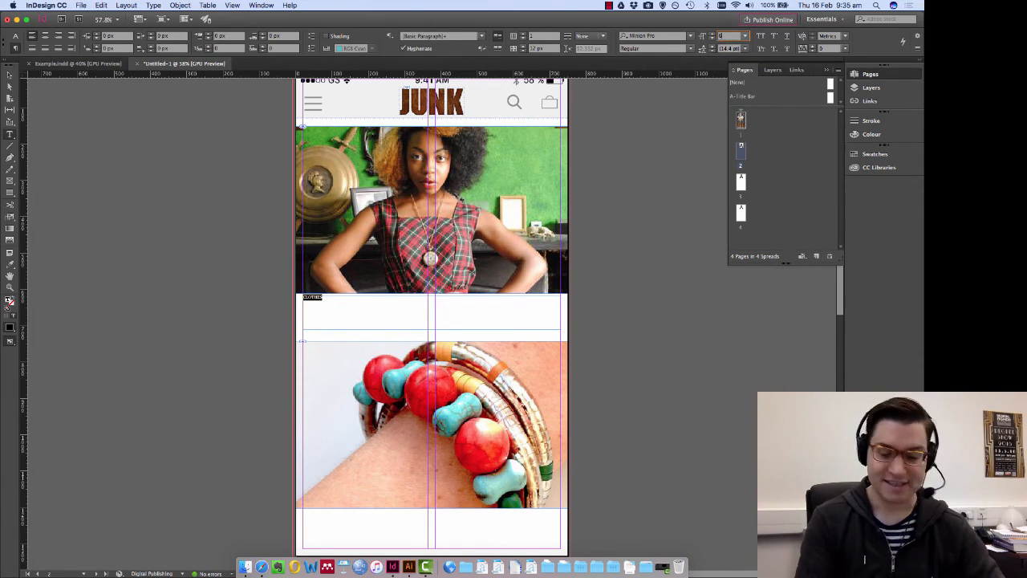
pyautogui.write('0')
pyautogui.click(446, 313)
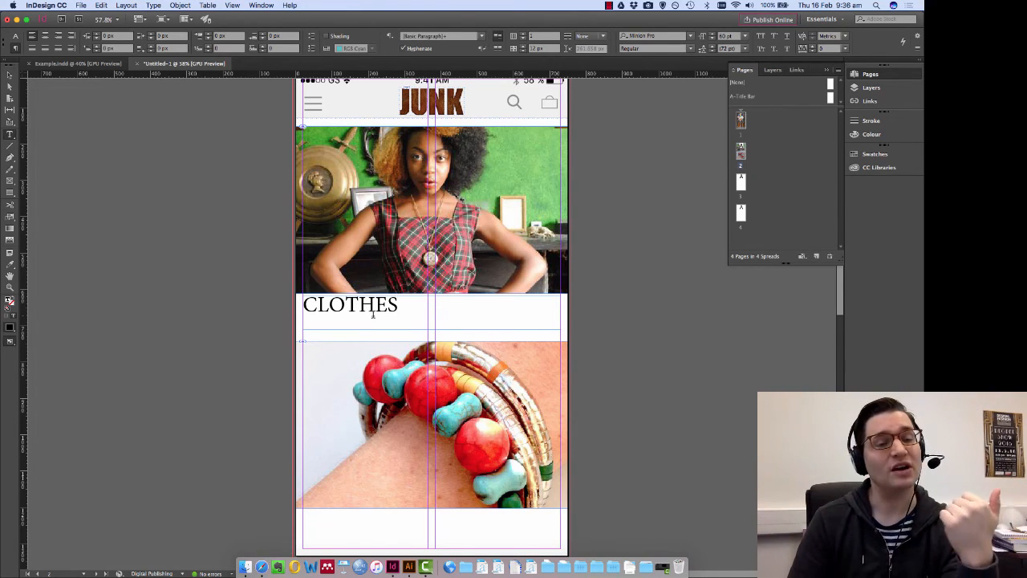
pyautogui.moveTo(442, 309); pyautogui.dragTo(302, 308)
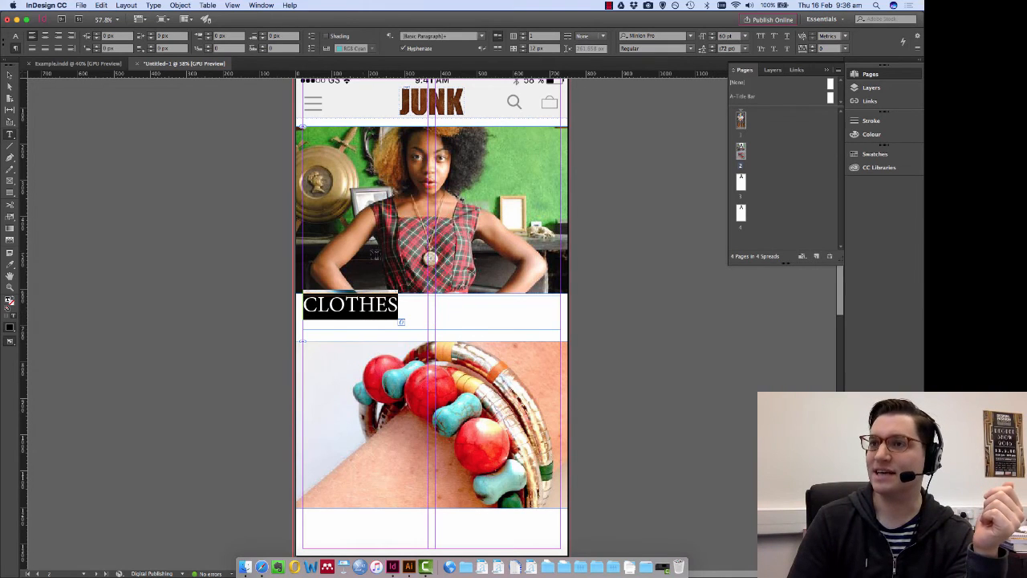
pyautogui.click(46, 37)
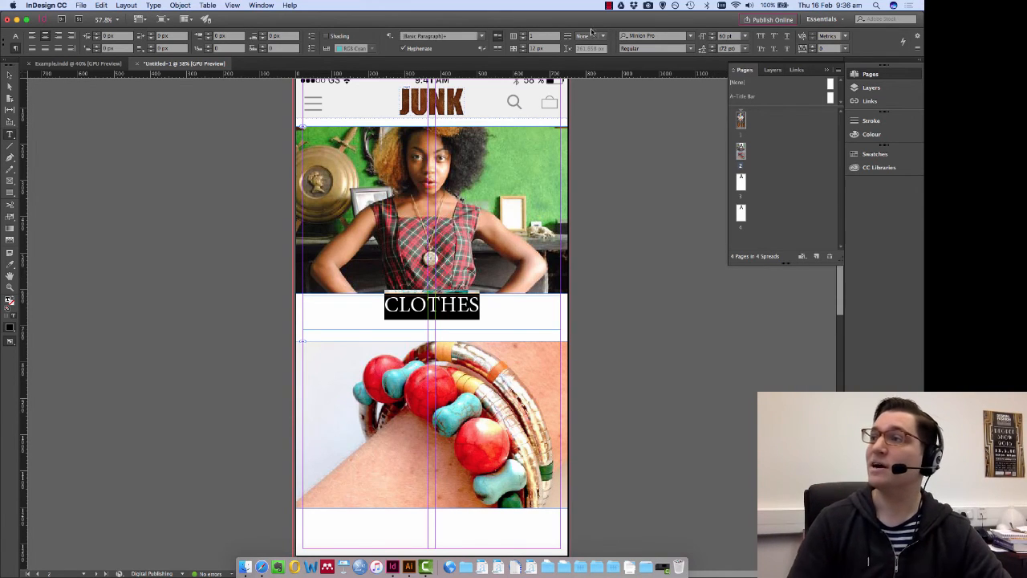
# Change the CLOTHES heading's font to SF UI Display Bold.
pyautogui.click(672, 36)
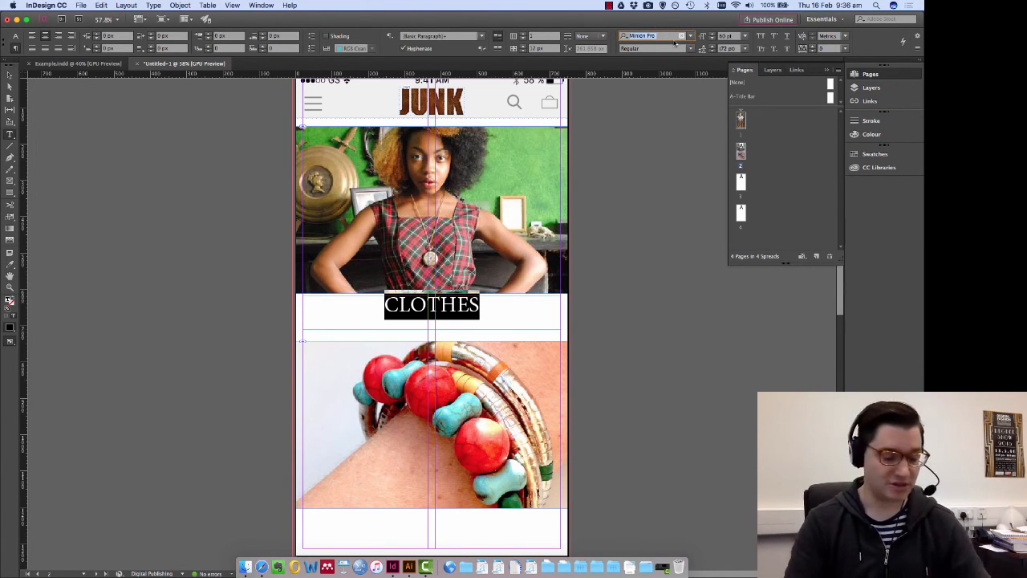
pyautogui.write('sf')
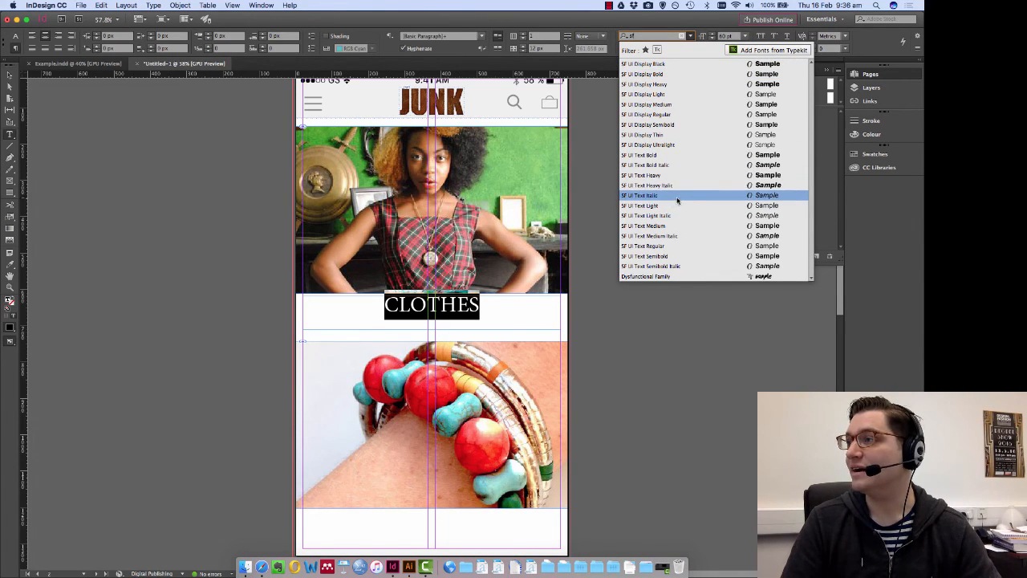
pyautogui.click(689, 74)
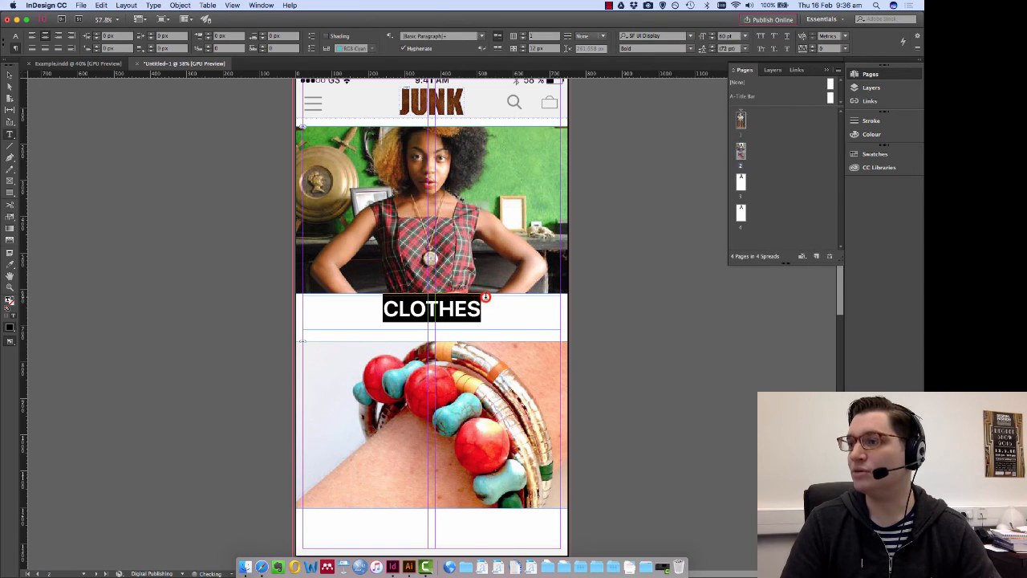
pyautogui.click(491, 299)
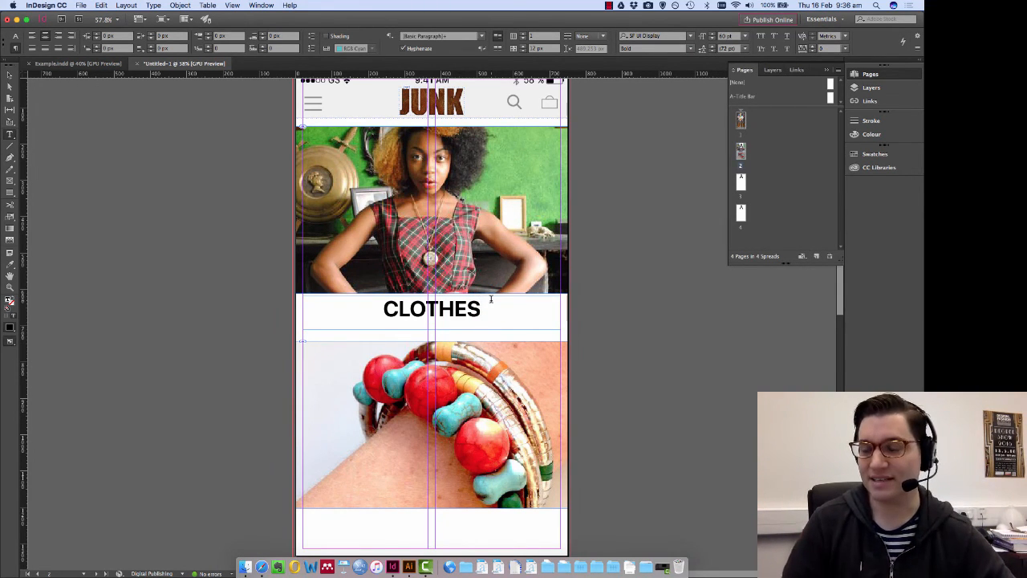
# Try Arial Bold as the font for the CLOTHES heading.
pyautogui.click(504, 316)
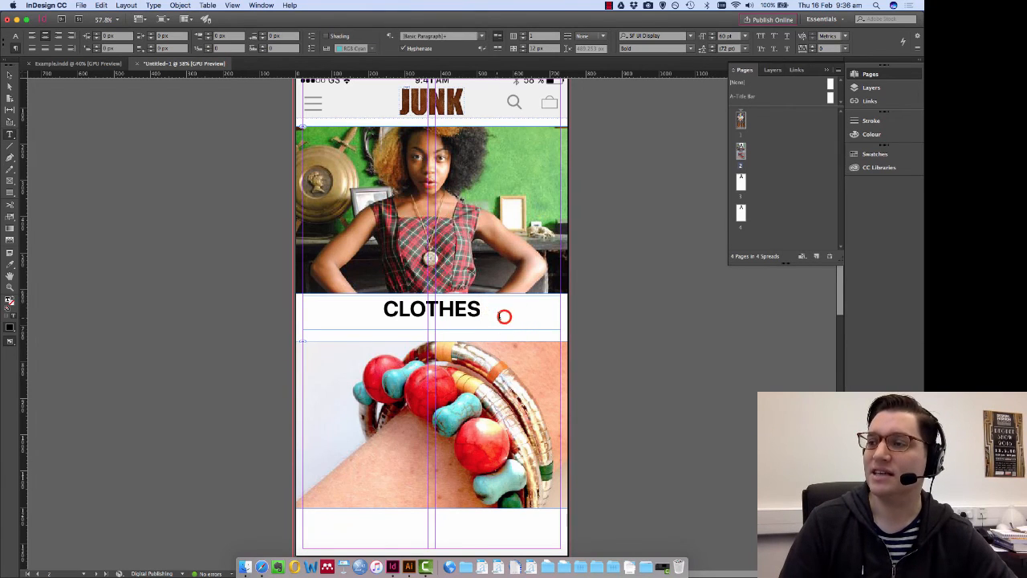
pyautogui.moveTo(504, 316); pyautogui.dragTo(379, 311)
pyautogui.click(644, 37)
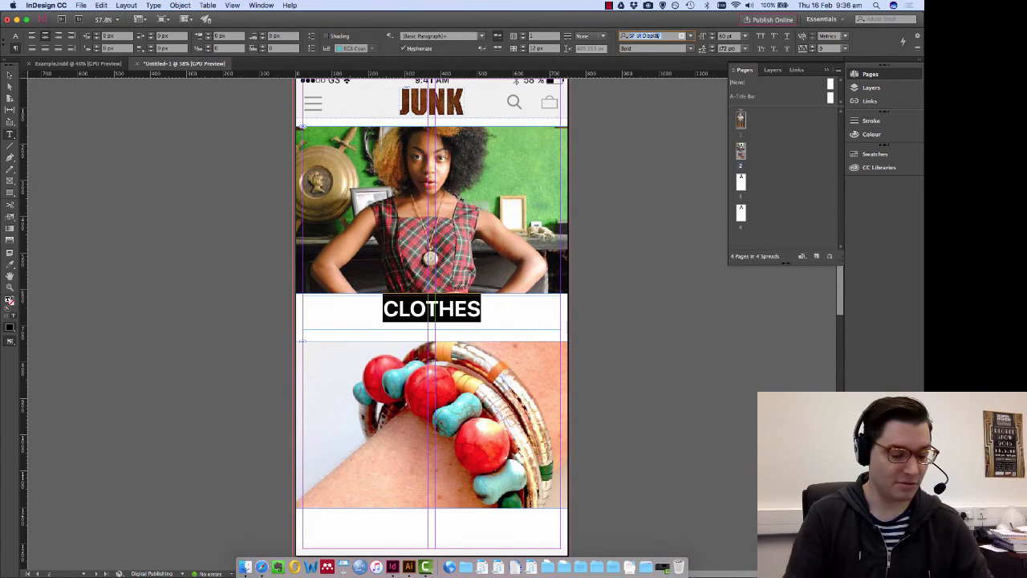
pyautogui.write('arial')
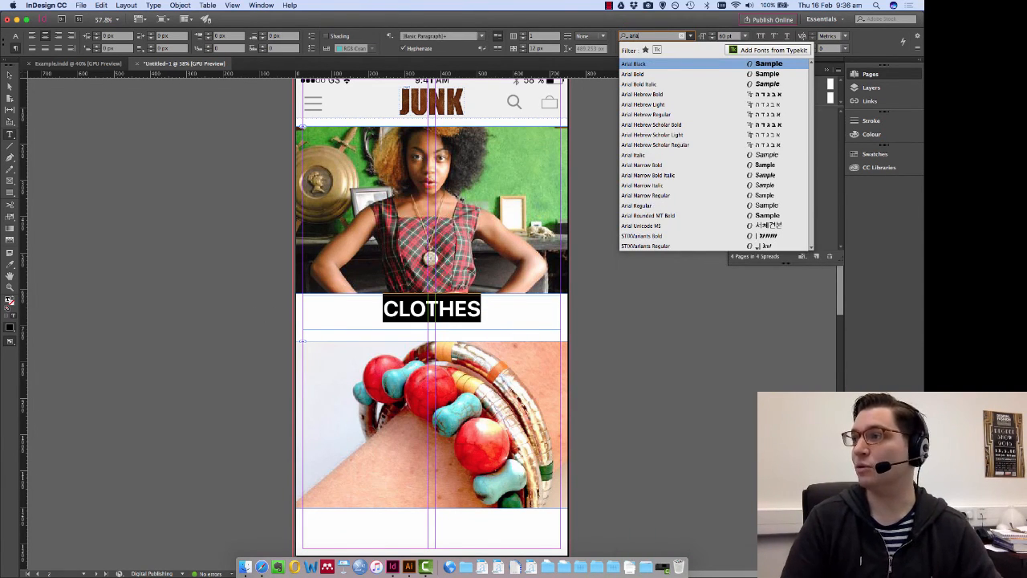
pyautogui.click(638, 74)
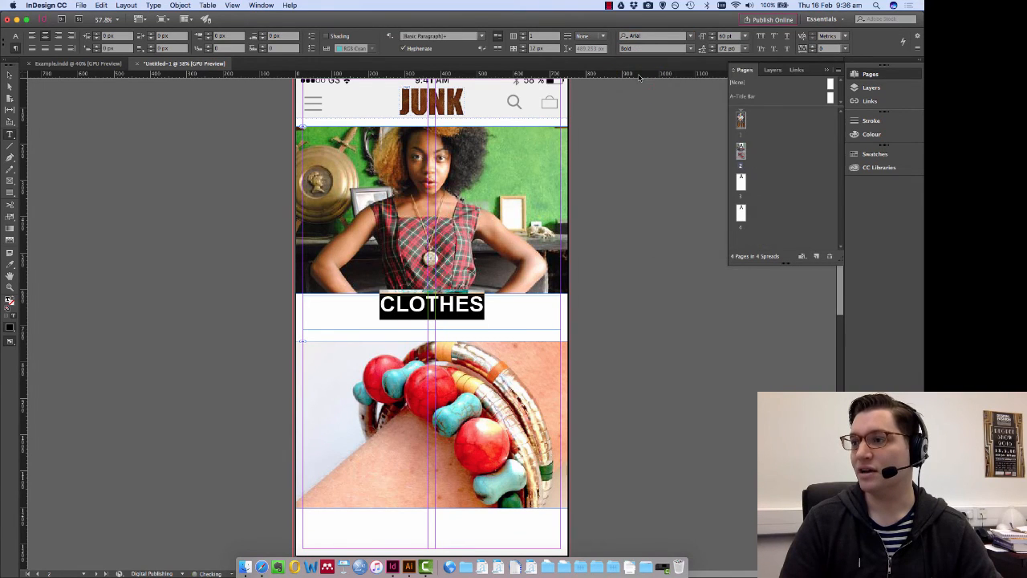
pyautogui.click(485, 296)
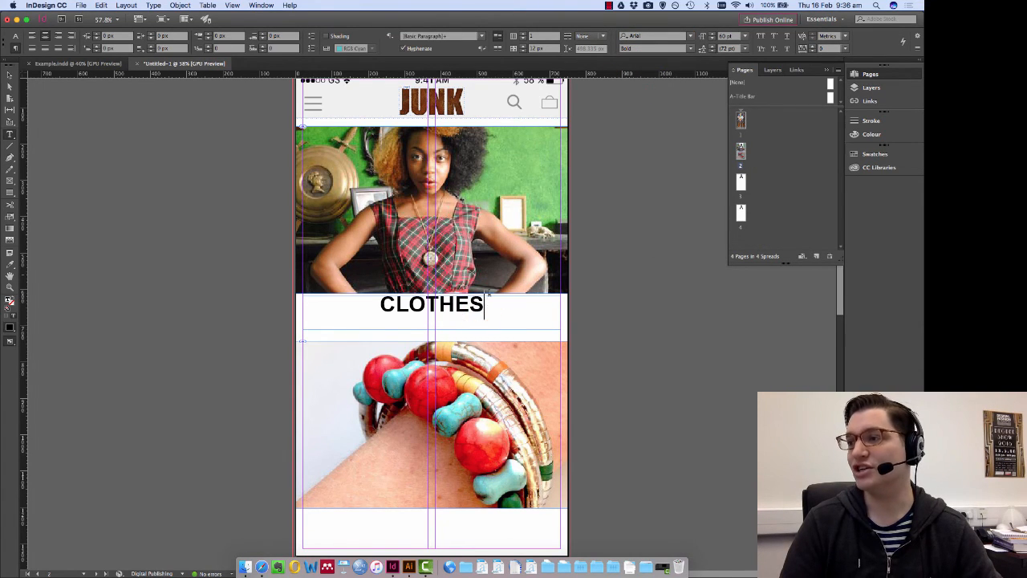
# Lower the top edge of the CLOTHES text frame slightly so the heading sits further below the upper photo.
pyautogui.click(10, 75)
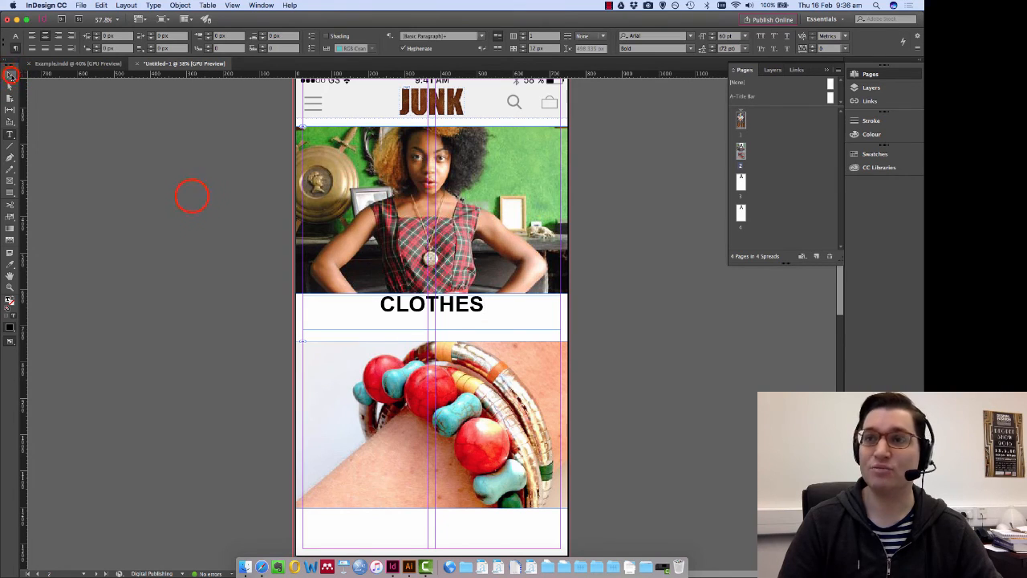
pyautogui.click(192, 196)
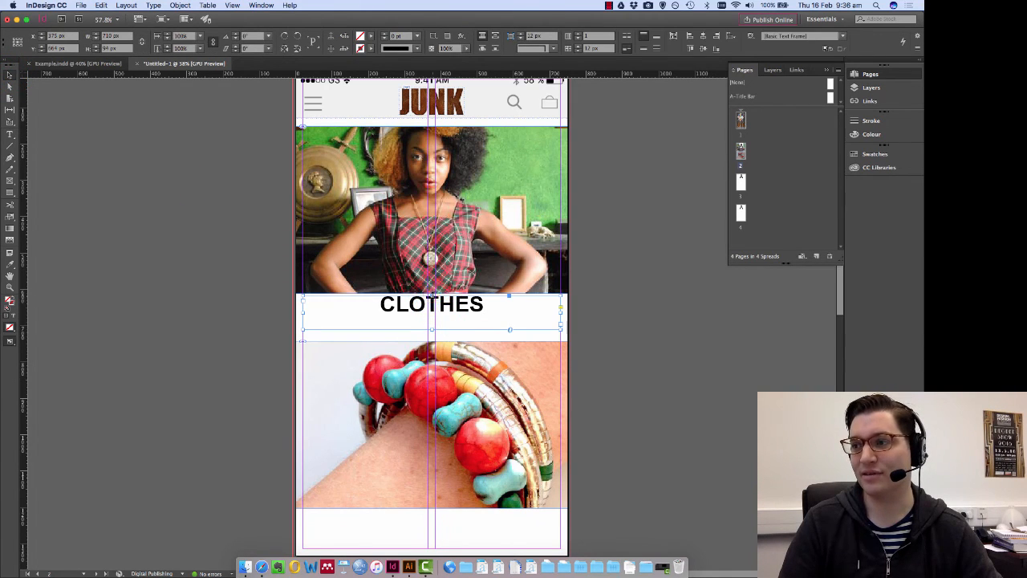
pyautogui.moveTo(623, 305); pyautogui.dragTo(557, 298)
pyautogui.click(624, 305)
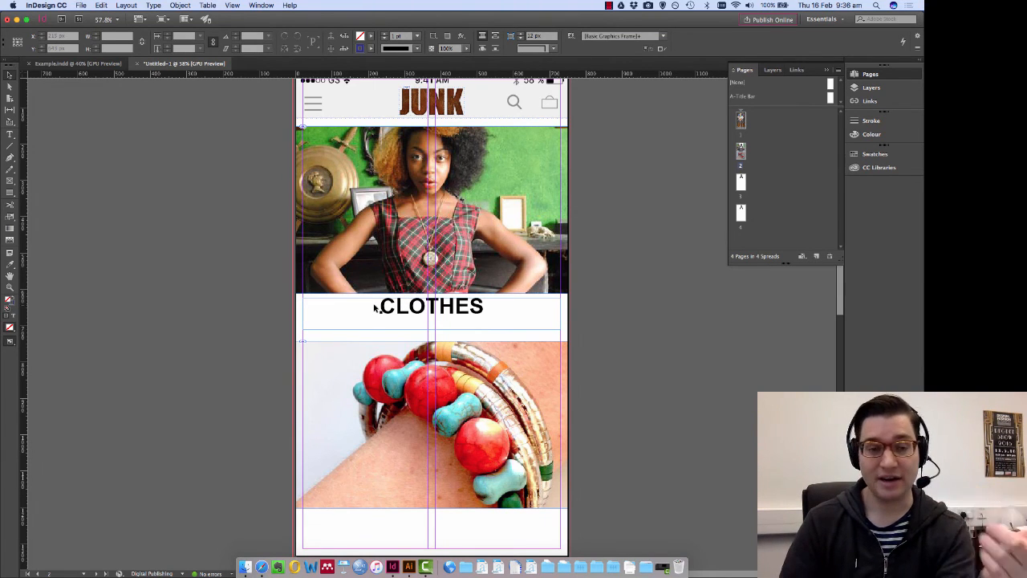
# Switch the CLOTHES heading back to SF UI Display Bold and leave the text frame deselected.
pyautogui.click(407, 306)
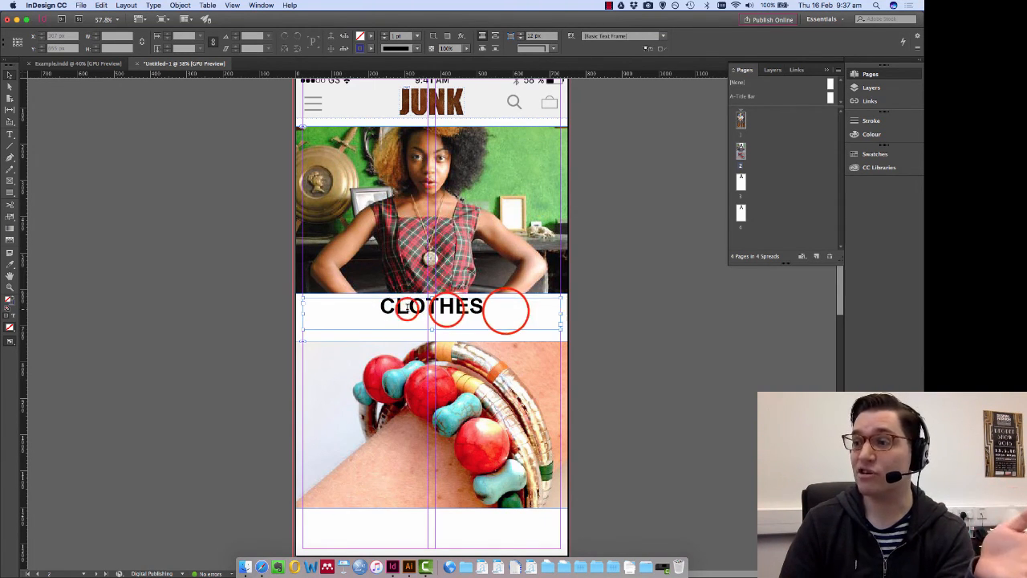
pyautogui.doubleClick(407, 308)
pyautogui.click(446, 311)
pyautogui.moveTo(506, 311); pyautogui.dragTo(326, 309)
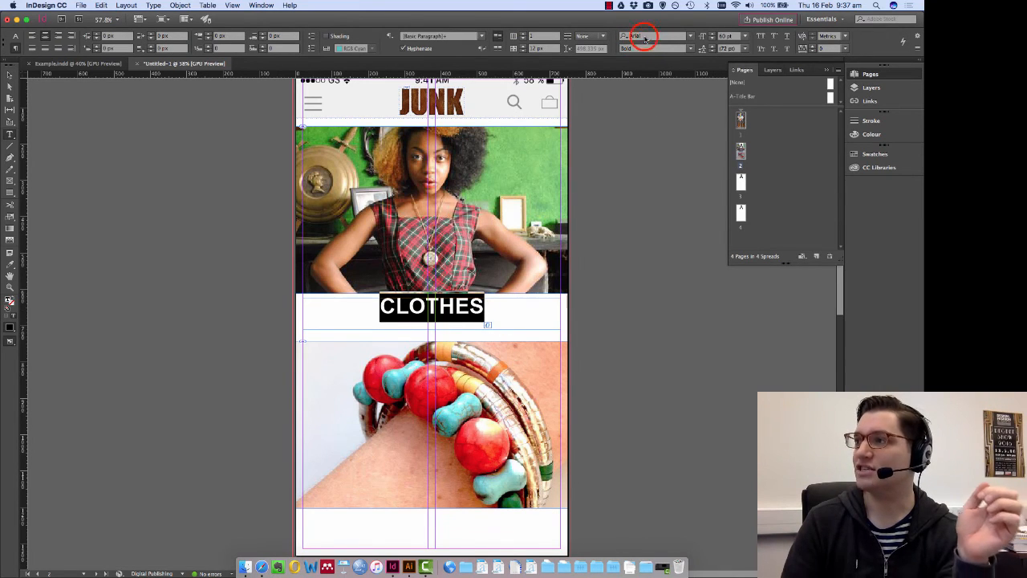
pyautogui.click(645, 38)
pyautogui.write('SF')
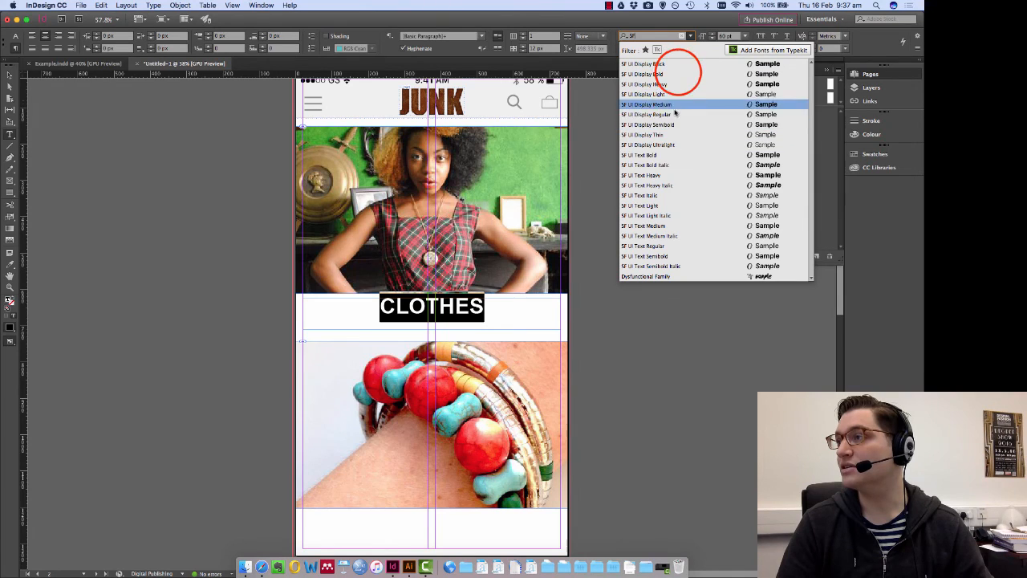
pyautogui.click(679, 74)
pyautogui.click(449, 314)
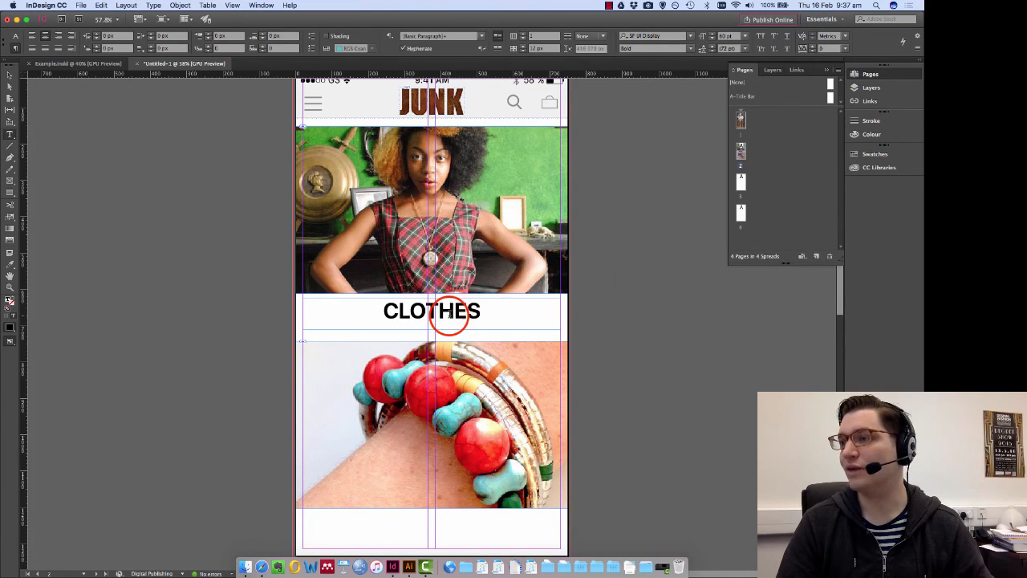
pyautogui.click(9, 75)
pyautogui.click(107, 125)
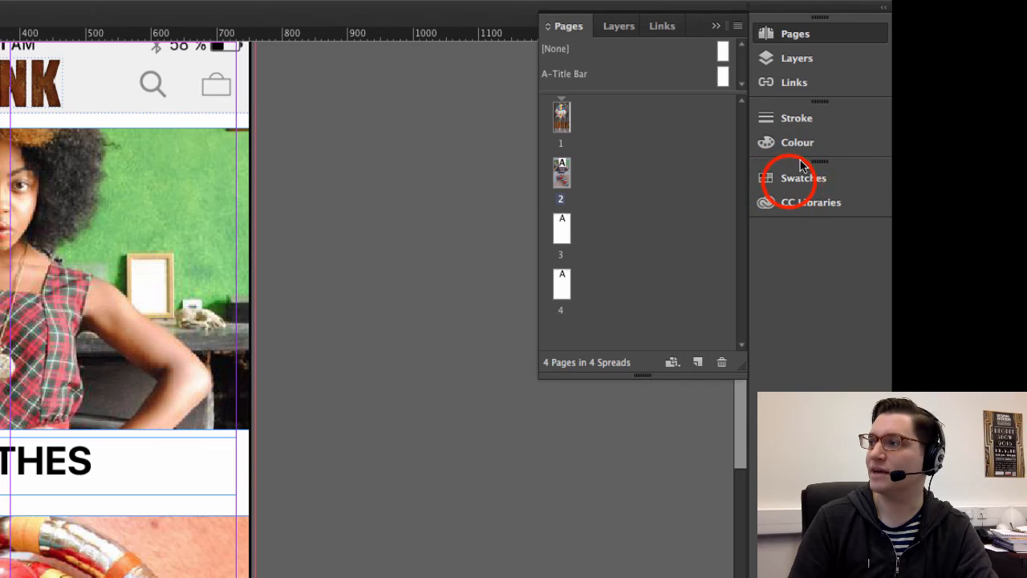
# Delete the colour swatches from RGB Cyan through R=40 G=53 B=131 2, keeping only the built-in None, Registration, Paper and Black.
pyautogui.click(859, 155)
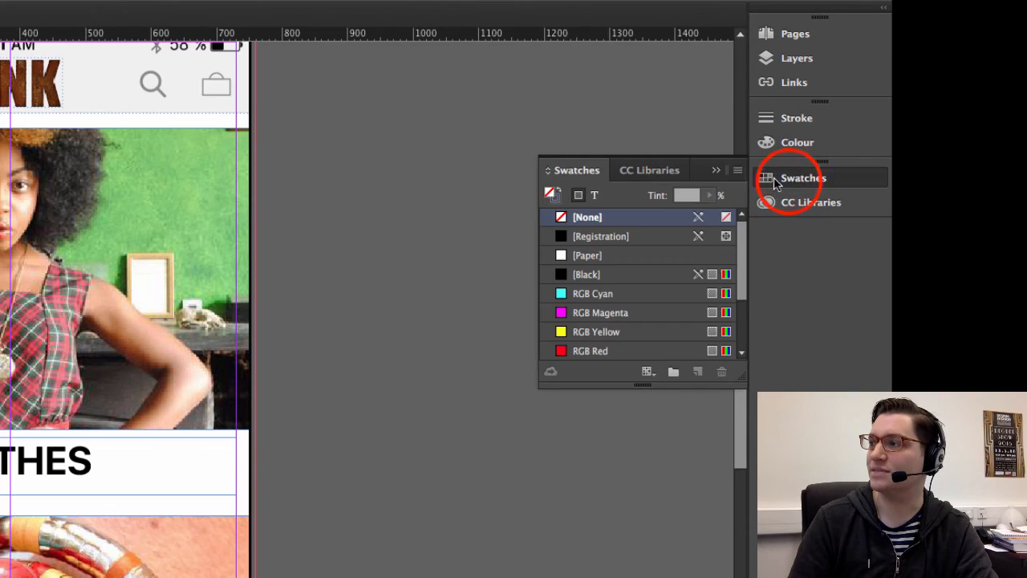
pyautogui.moveTo(642, 385); pyautogui.dragTo(595, 556)
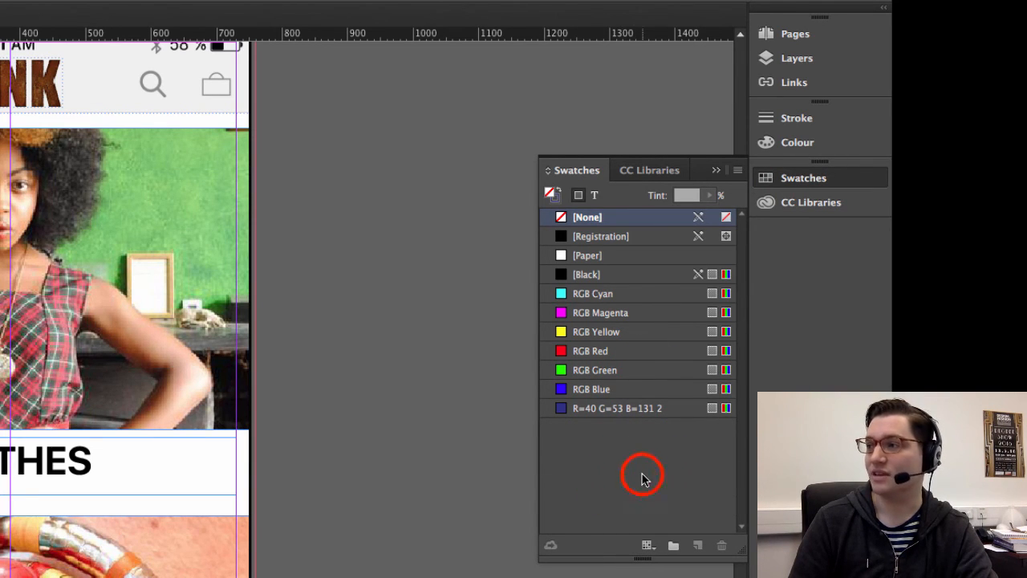
pyautogui.click(646, 409)
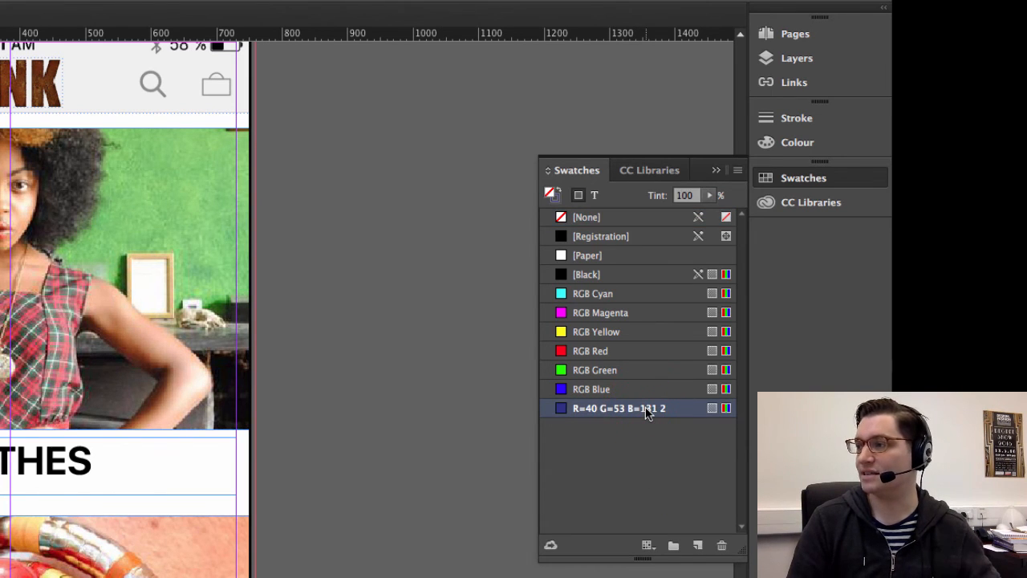
pyautogui.keyDown('shift'); pyautogui.click(607, 276); pyautogui.keyUp('shift')
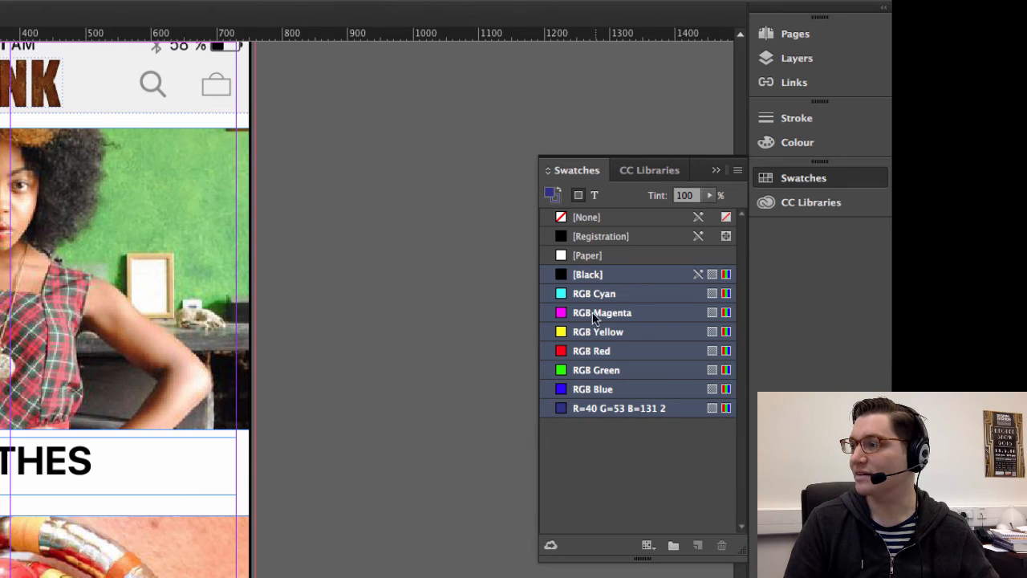
pyautogui.keyDown('shift'); pyautogui.click(600, 292); pyautogui.keyUp('shift')
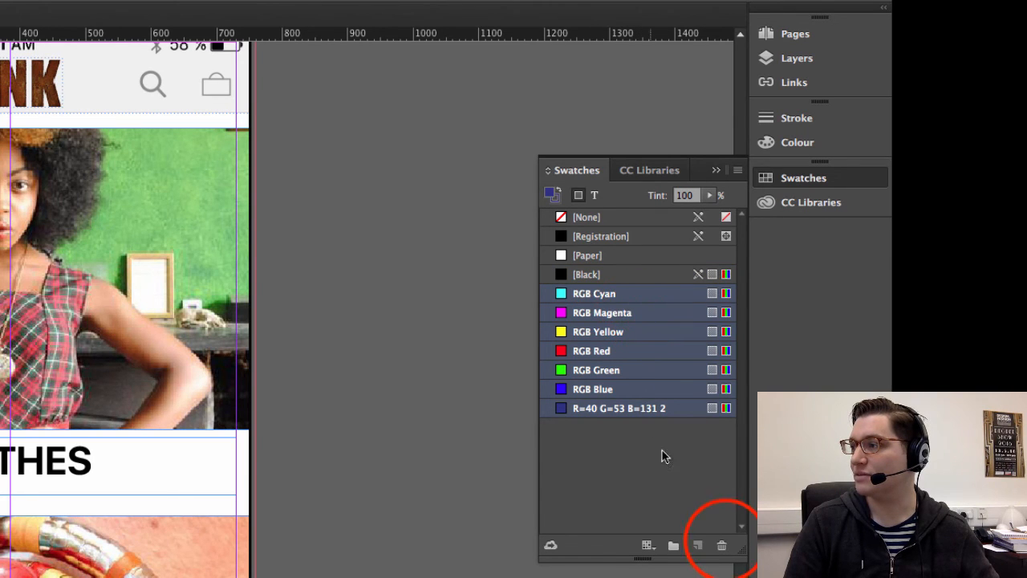
pyautogui.click(721, 545)
pyautogui.click(180, 467)
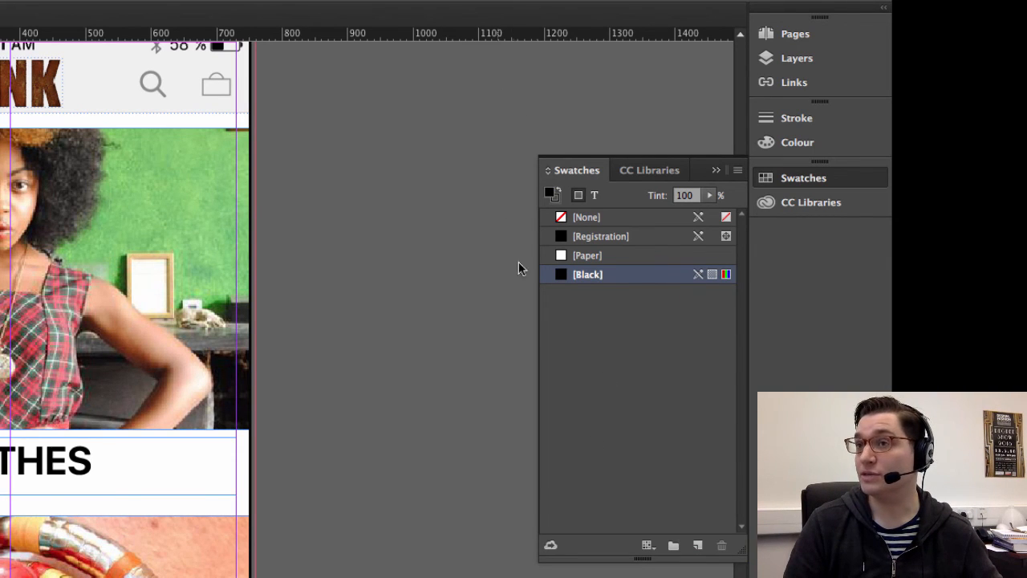
# Load the brand colour swatches from Junk Shop.ase in the App Design Exercise folder.
pyautogui.click(739, 171)
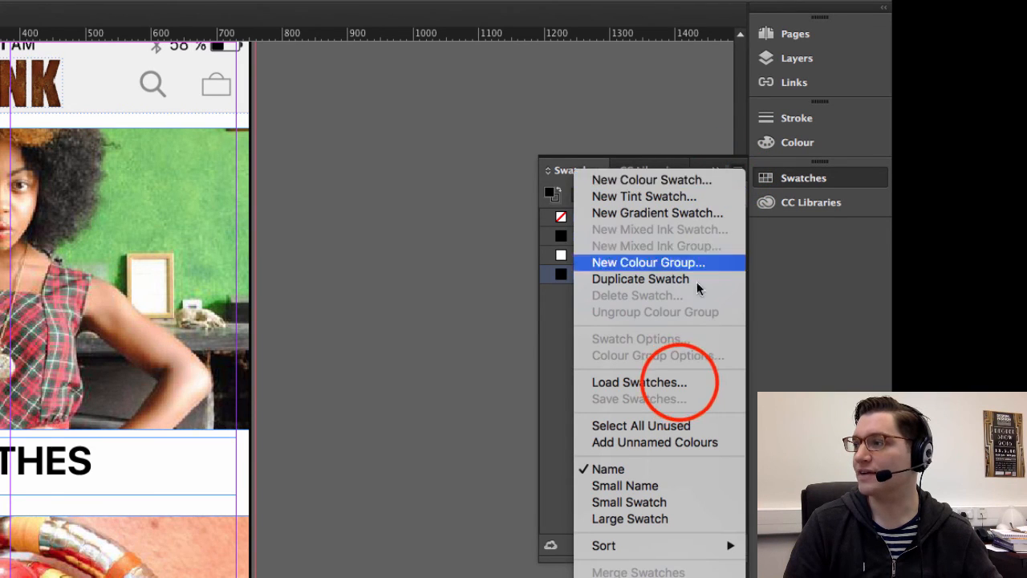
pyautogui.click(674, 382)
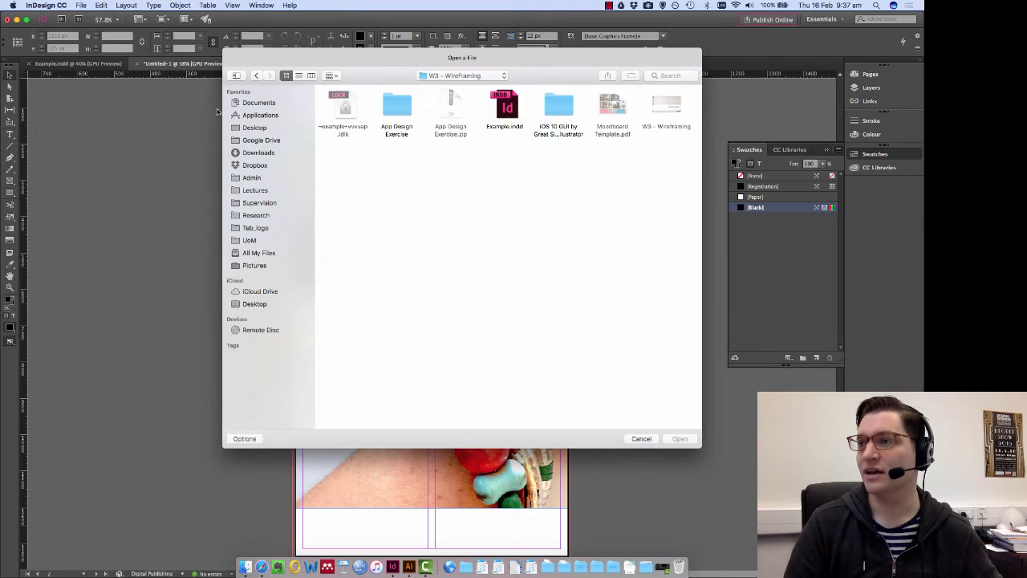
pyautogui.click(493, 75)
pyautogui.click(468, 81)
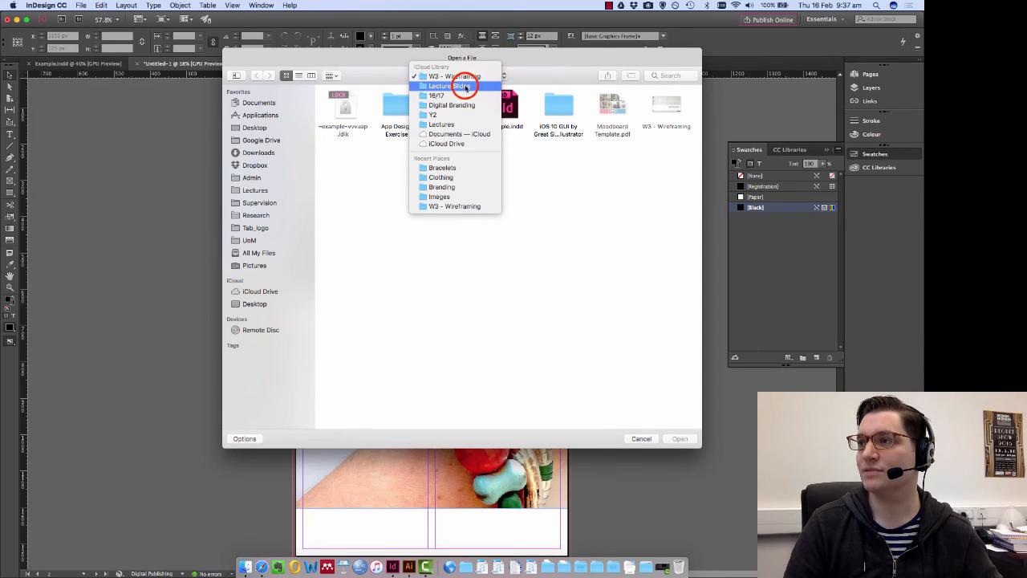
pyautogui.click(390, 106)
pyautogui.doubleClick(388, 110)
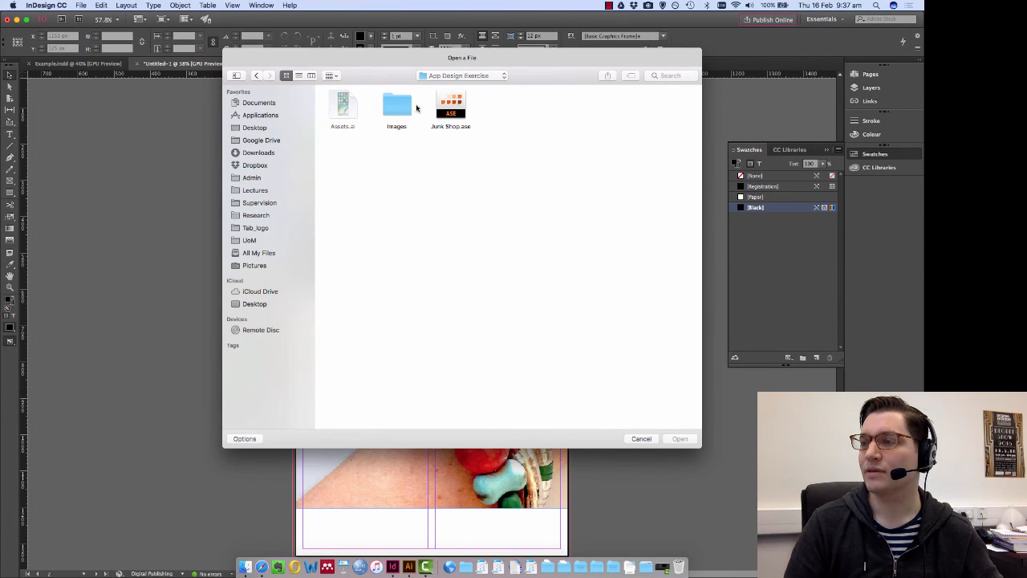
pyautogui.click(450, 112)
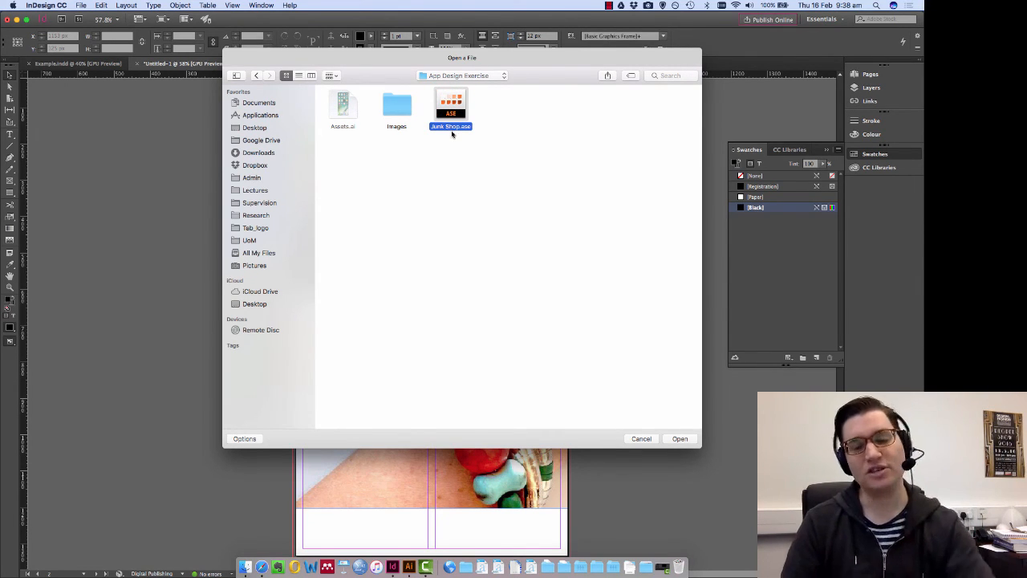
pyautogui.click(680, 438)
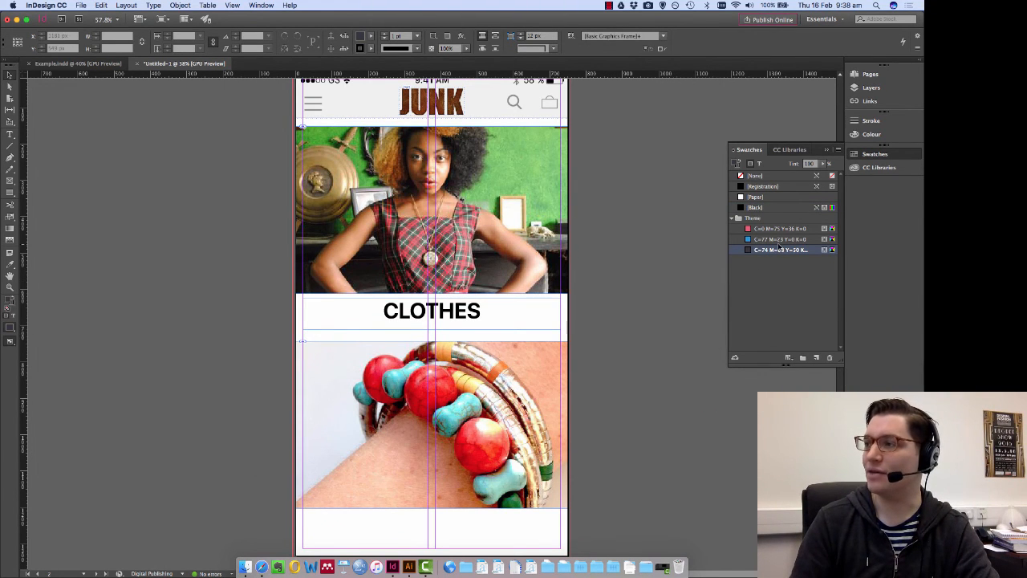
# Colour the whole CLOTHES heading with the pink theme swatch C=0 M=75 Y=36 K=0.
pyautogui.click(450, 310)
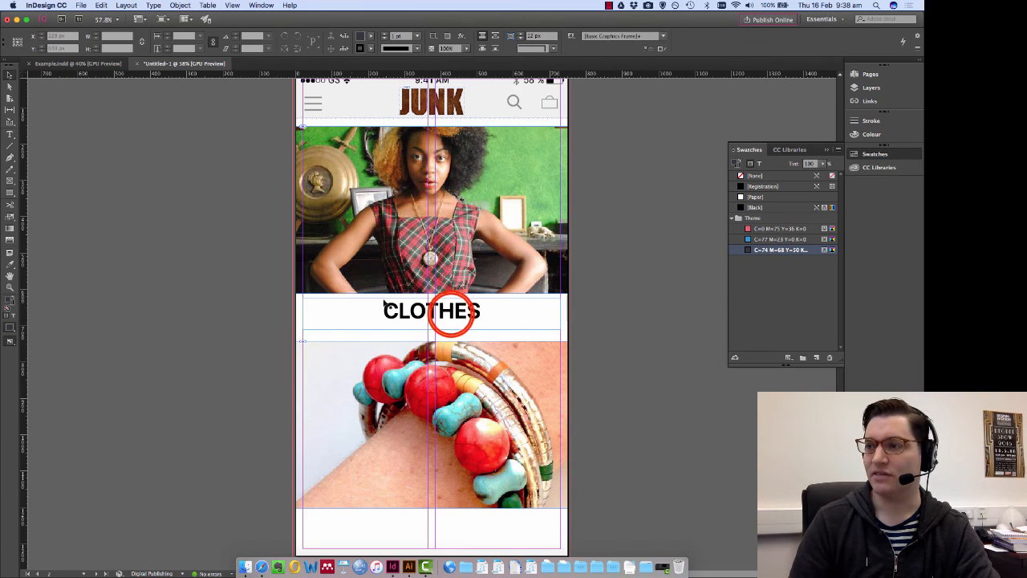
pyautogui.doubleClick(383, 306)
pyautogui.moveTo(383, 308); pyautogui.dragTo(514, 312)
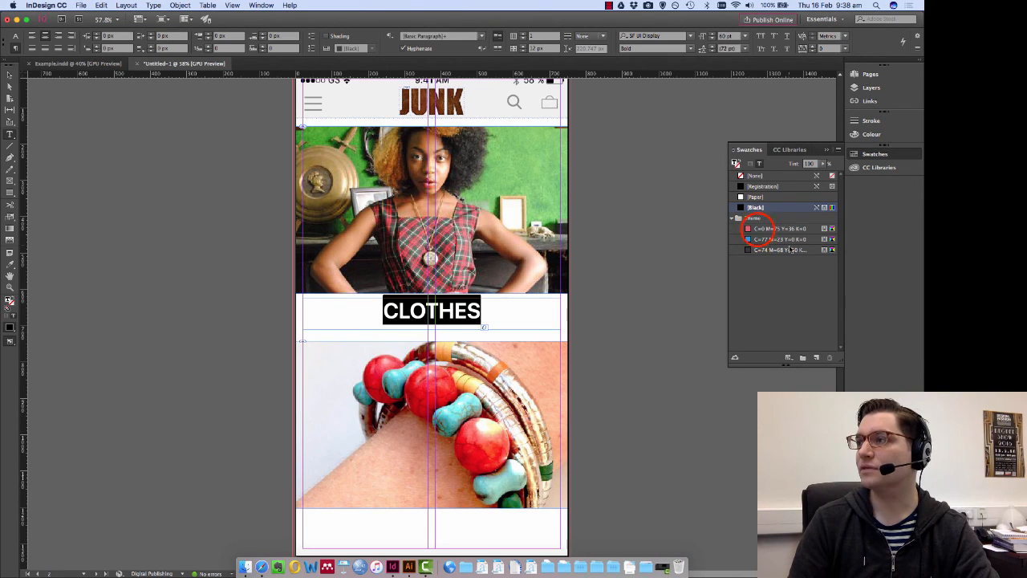
pyautogui.click(769, 229)
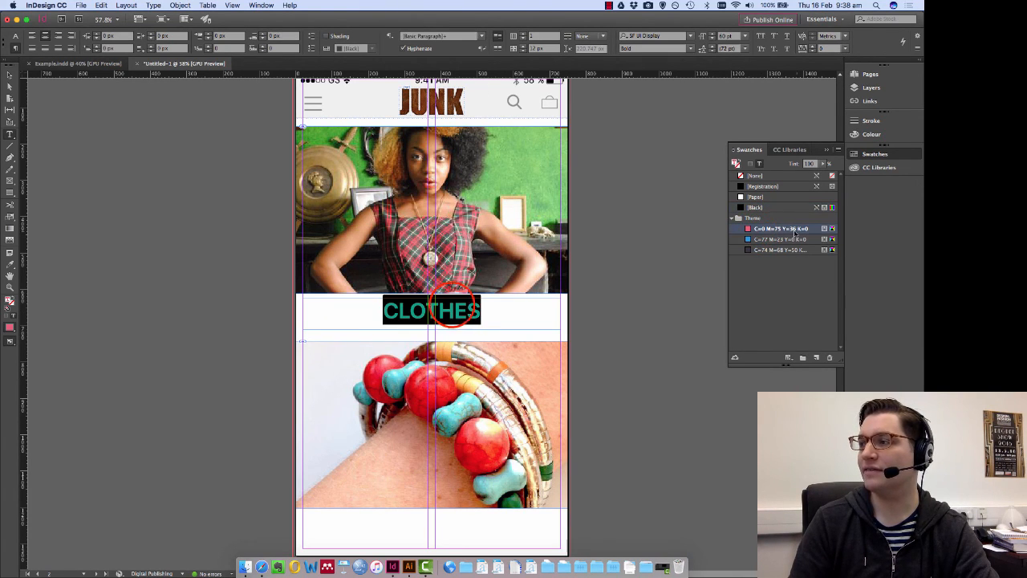
# Try the blue theme swatch C=77 M=23 Y=0 K=0 on the letters HES of the CLOTHES heading.
pyautogui.click(480, 307)
pyautogui.moveTo(480, 310); pyautogui.dragTo(439, 311)
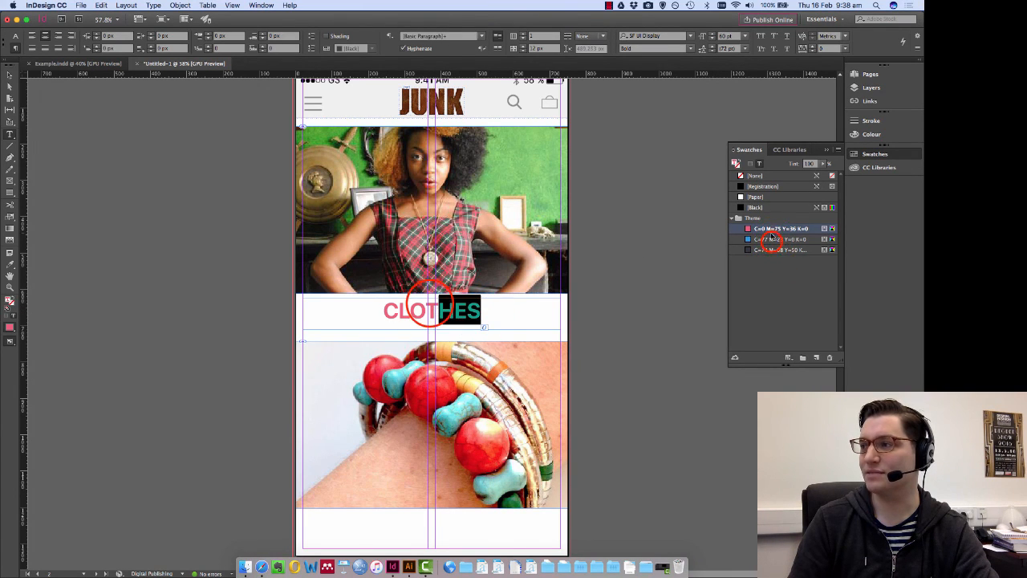
pyautogui.click(778, 240)
pyautogui.click(473, 313)
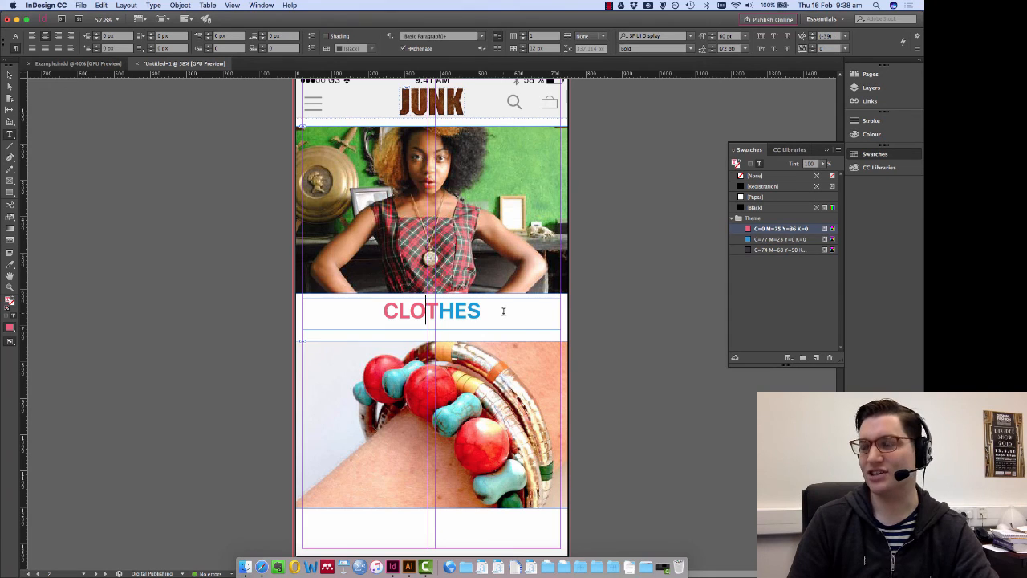
# Recolour the full CLOTHES heading with the pink C=0 M=75 Y=36 K=0 swatch and leave text editing.
pyautogui.moveTo(503, 311); pyautogui.dragTo(361, 308)
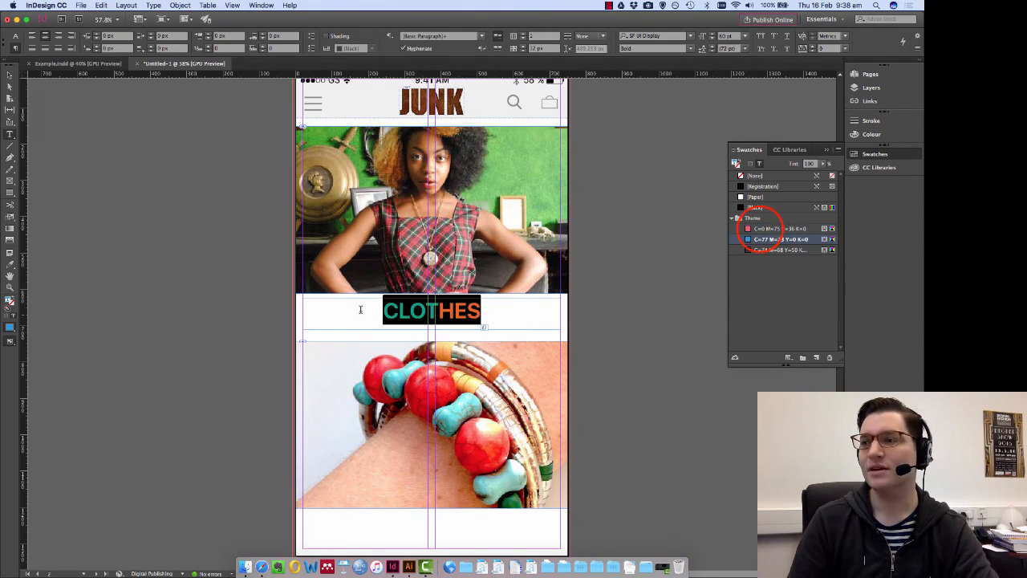
pyautogui.click(768, 232)
pyautogui.click(467, 312)
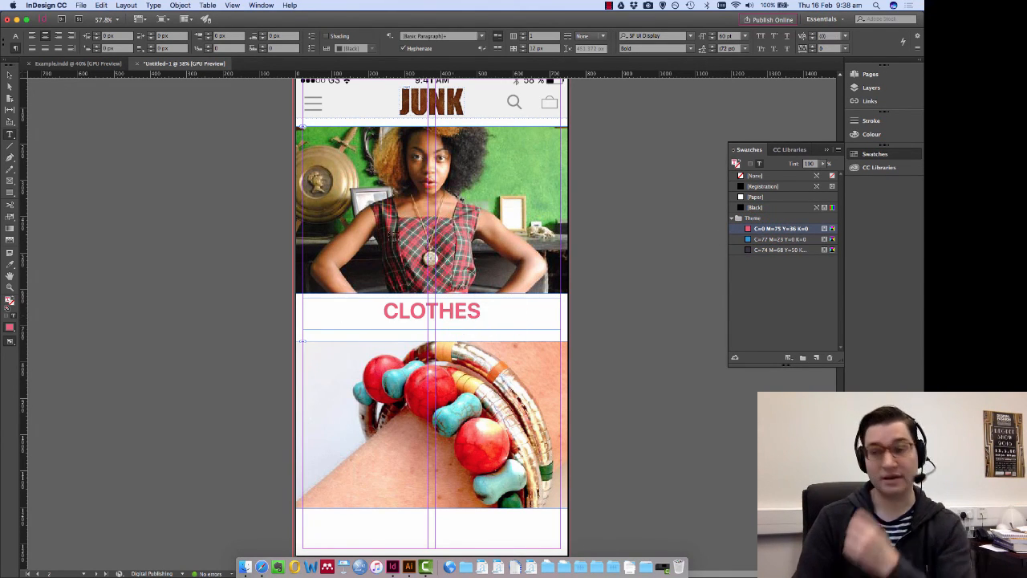
pyautogui.click(10, 74)
pyautogui.click(204, 195)
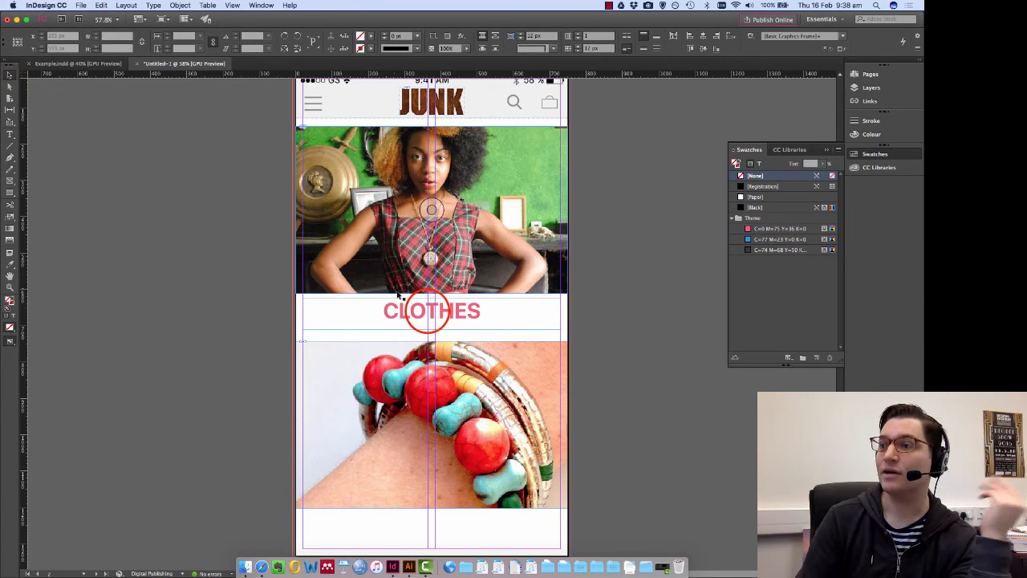
# Duplicate the CLOTHES text frame below the bracelet photo and change the copy's text to JEWELLERY.
pyautogui.click(429, 314)
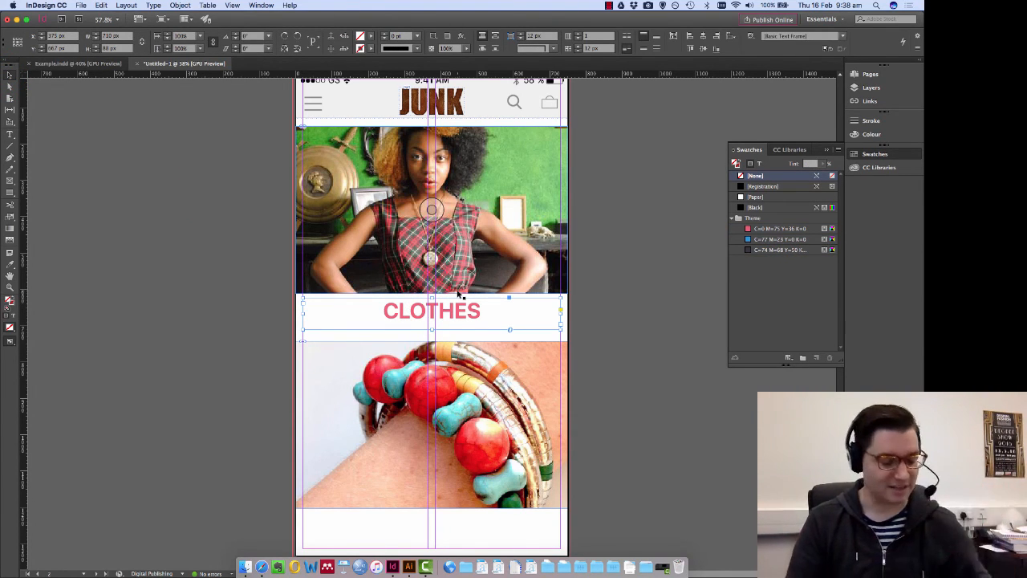
pyautogui.scroll(-1, 473, 317)
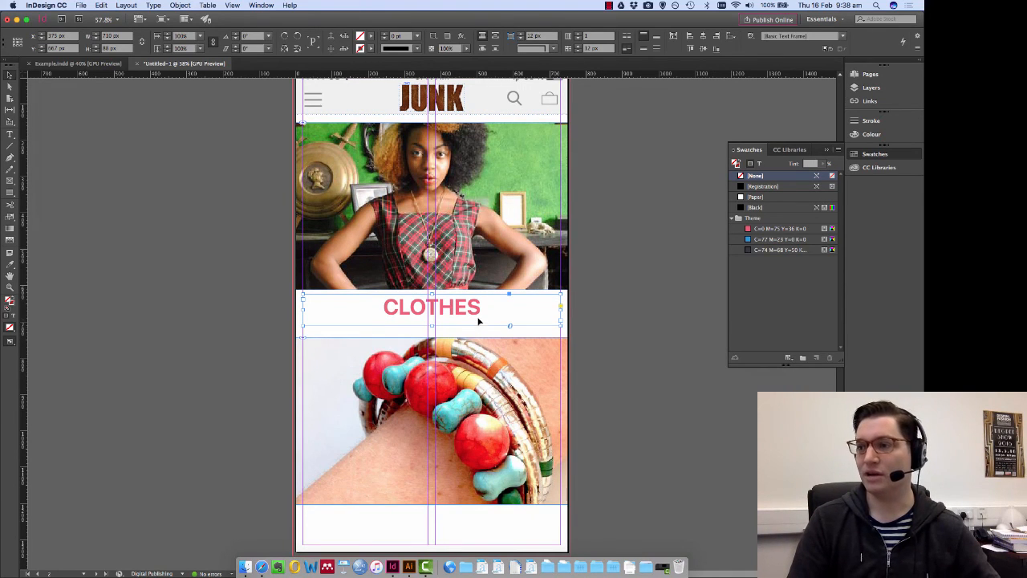
pyautogui.moveTo(459, 310)
pyautogui.mouseDown()
pyautogui.moveTo(462, 525)
pyautogui.moveTo(279, 515)
pyautogui.mouseUp()
pyautogui.doubleClick(444, 522)
pyautogui.write('JEWE<')
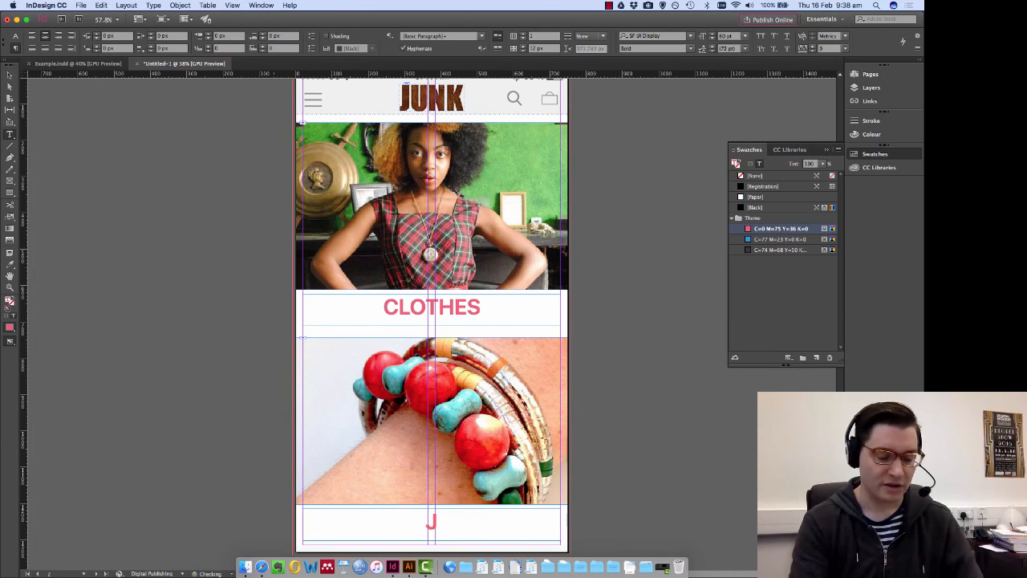
pyautogui.press('BackSpace')
pyautogui.press('BackSpace')
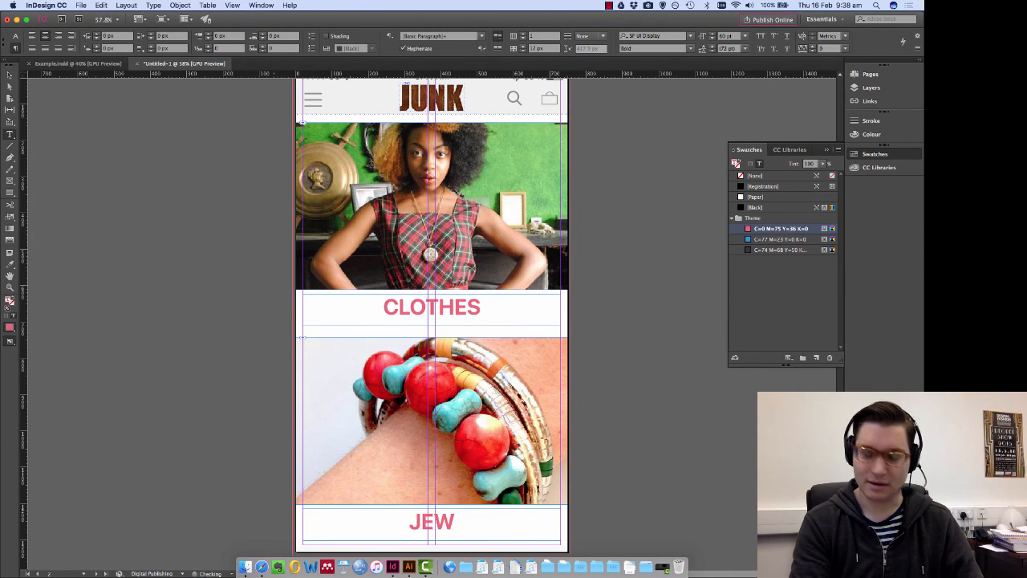
pyautogui.write('ELLERY')
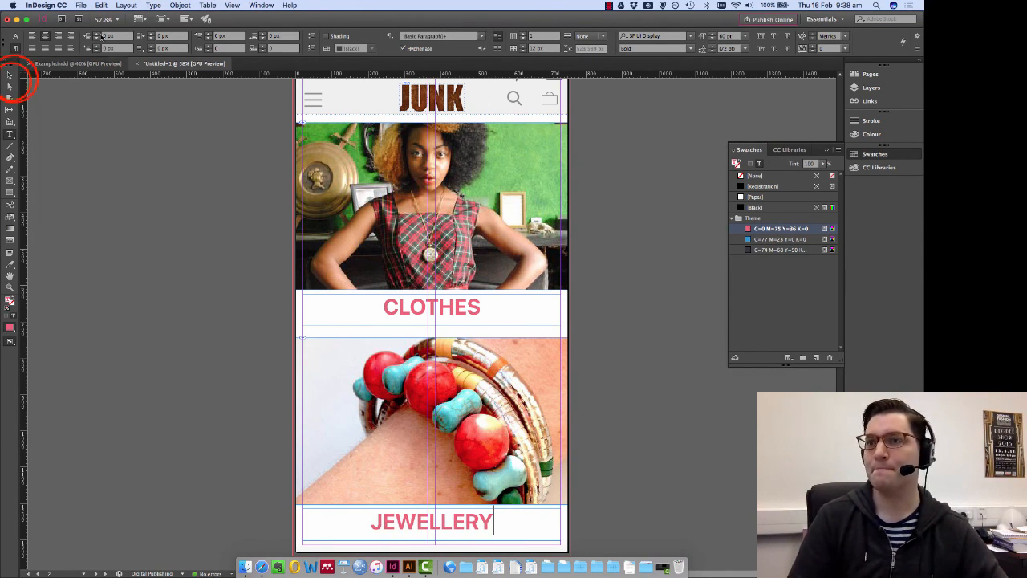
pyautogui.click(14, 78)
pyautogui.click(131, 136)
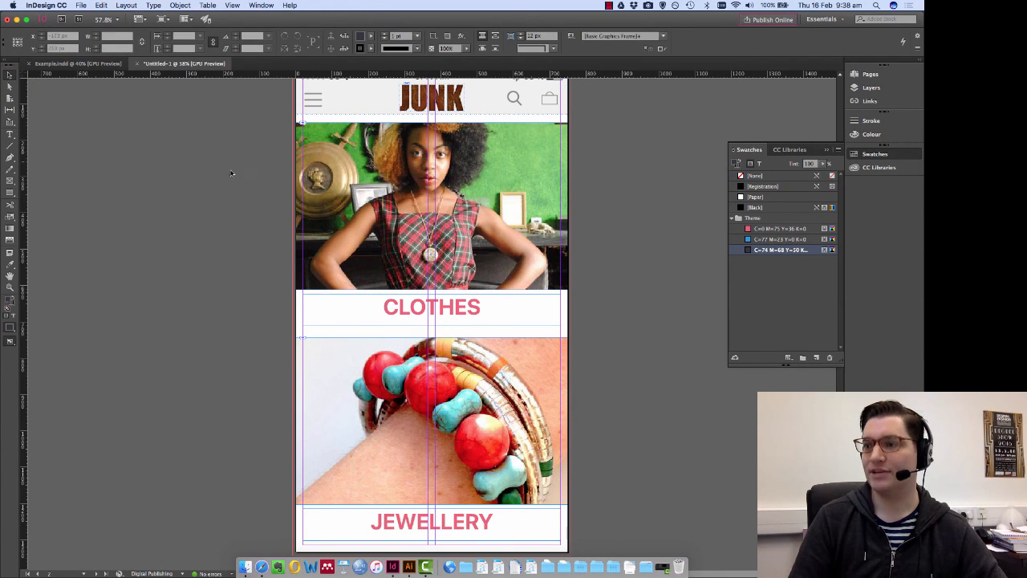
# Delete the unused pages 3 and 4 from the document.
pyautogui.scroll(10, 272, 204)
pyautogui.scroll(-15, 272, 208)
pyautogui.scroll(3, 272, 208)
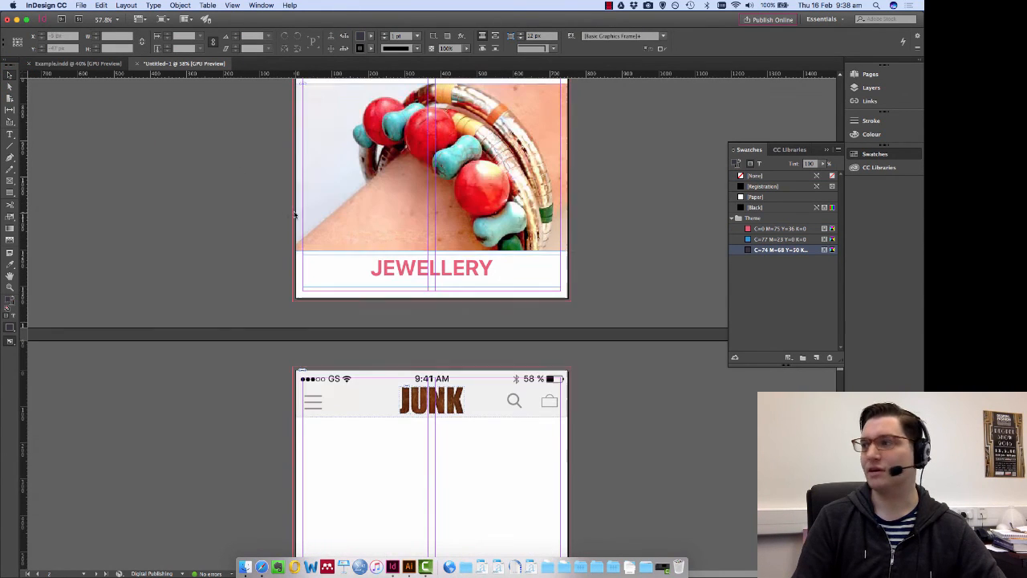
pyautogui.click(742, 181)
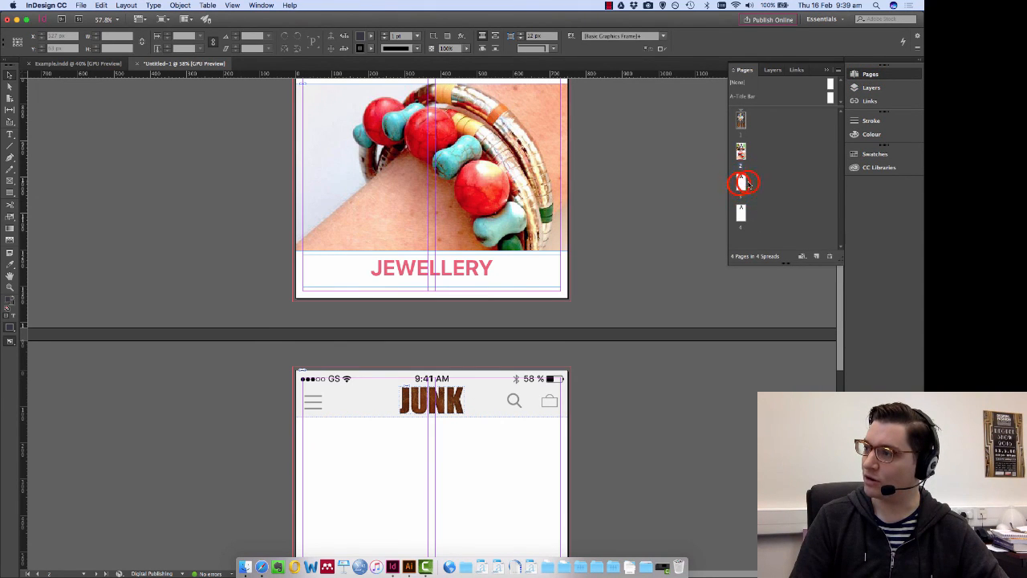
pyautogui.keyDown('shift'); pyautogui.click(739, 216); pyautogui.keyUp('shift')
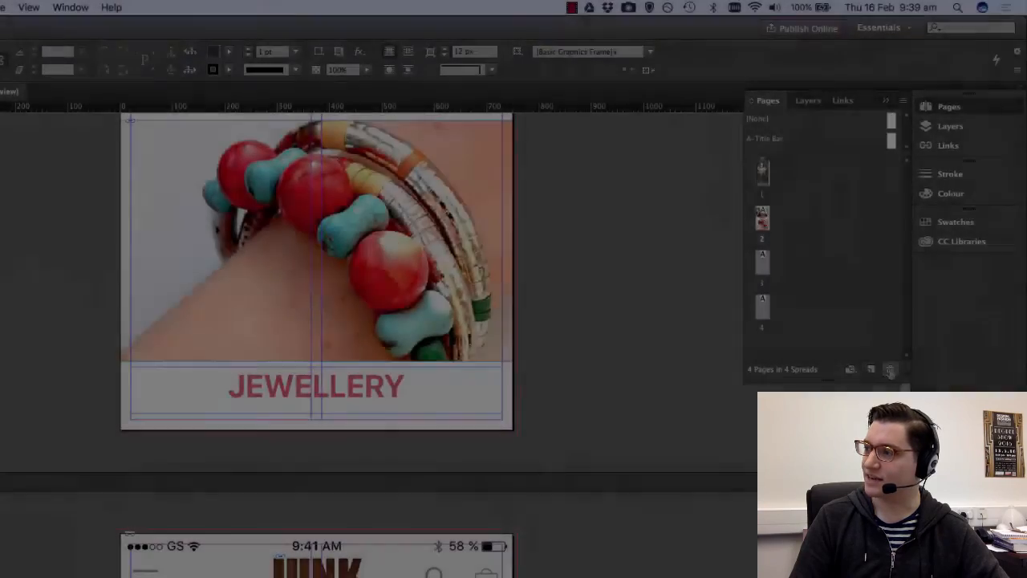
pyautogui.click(830, 256)
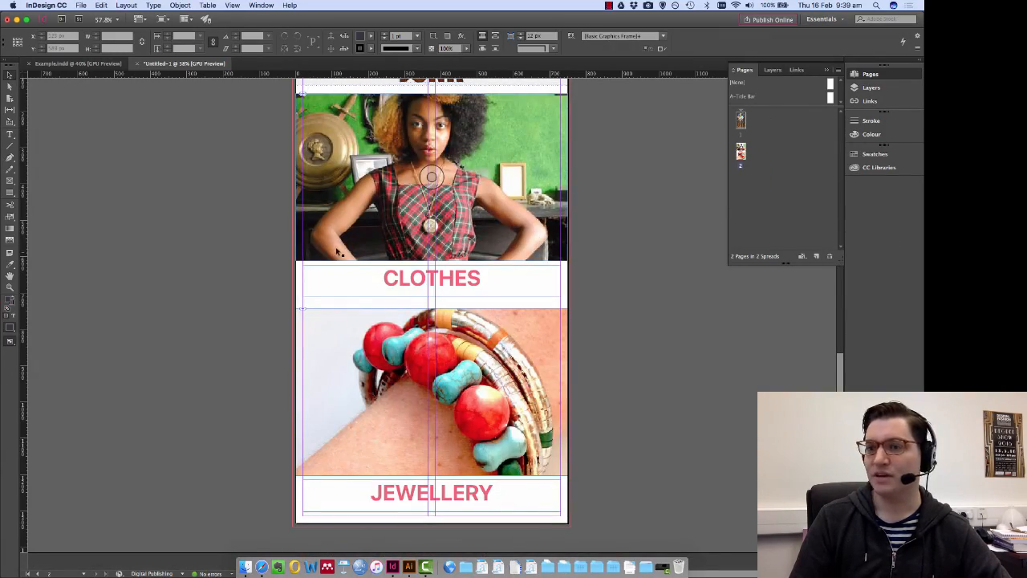
# Minimise the Assets.ai window behind the document and switch the document to Preview screen mode.
pyautogui.click(4, 26)
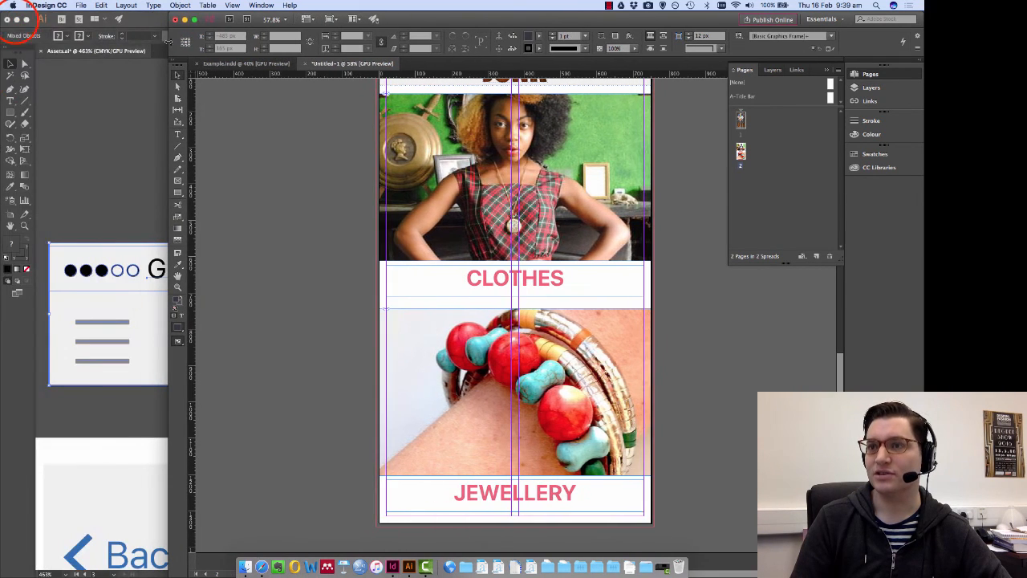
pyautogui.click(15, 22)
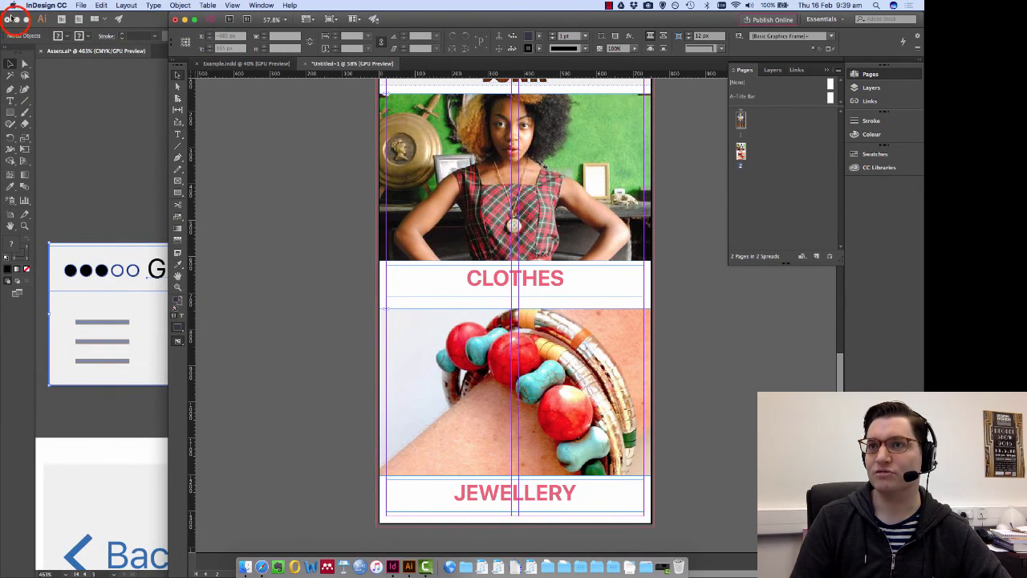
pyautogui.click(178, 343)
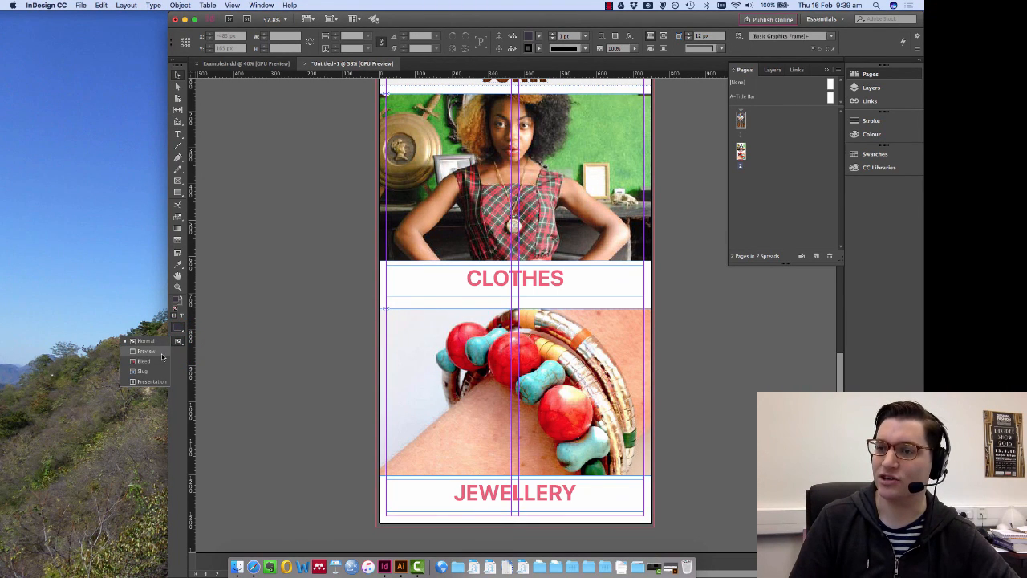
pyautogui.click(161, 355)
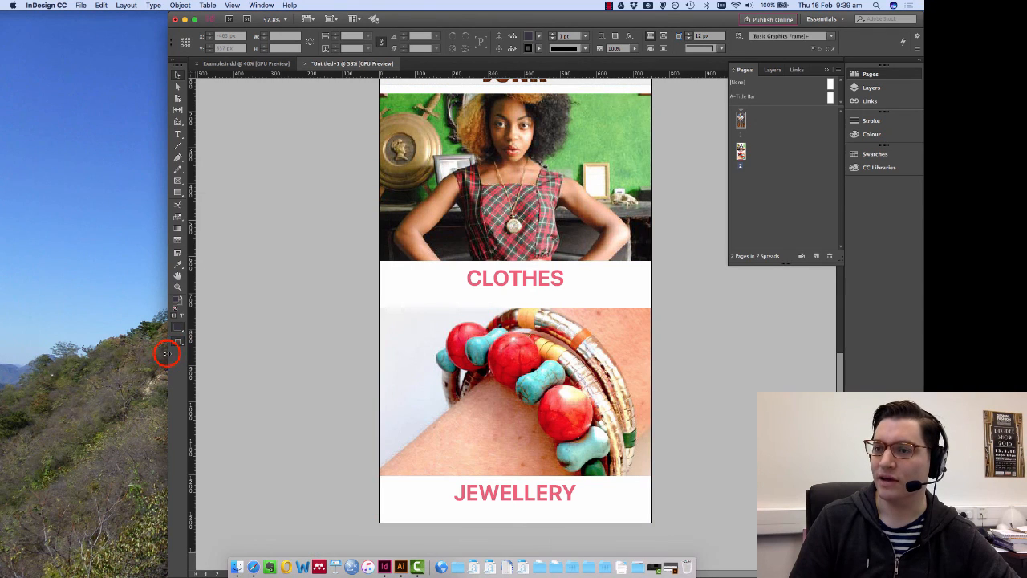
pyautogui.moveTo(166, 354); pyautogui.dragTo(44, 356)
# Review the JUNK splash page and the page 2 photos and headings in the guide-free preview.
pyautogui.scroll(10, 329, 393)
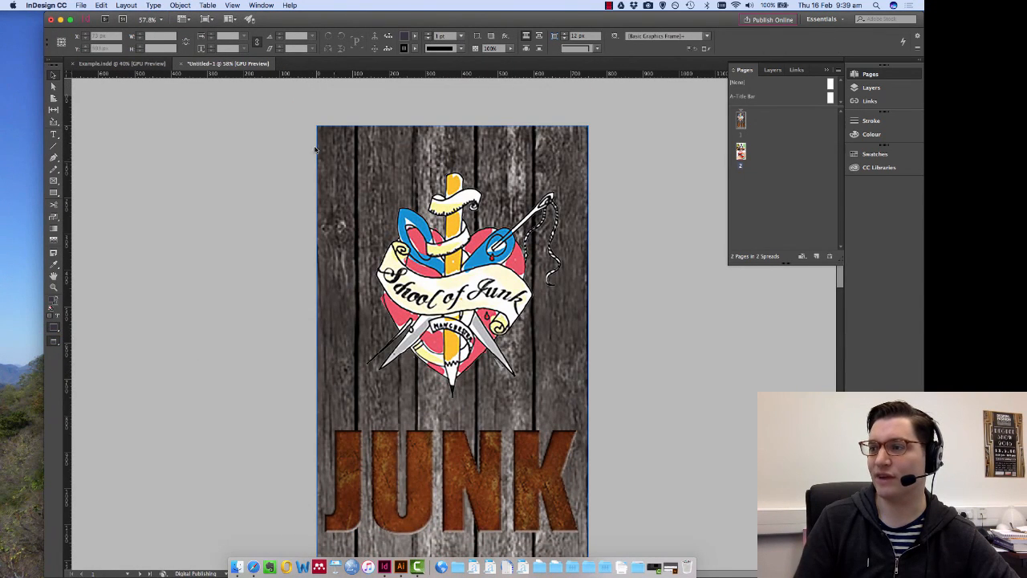
pyautogui.scroll(-1, 261, 154)
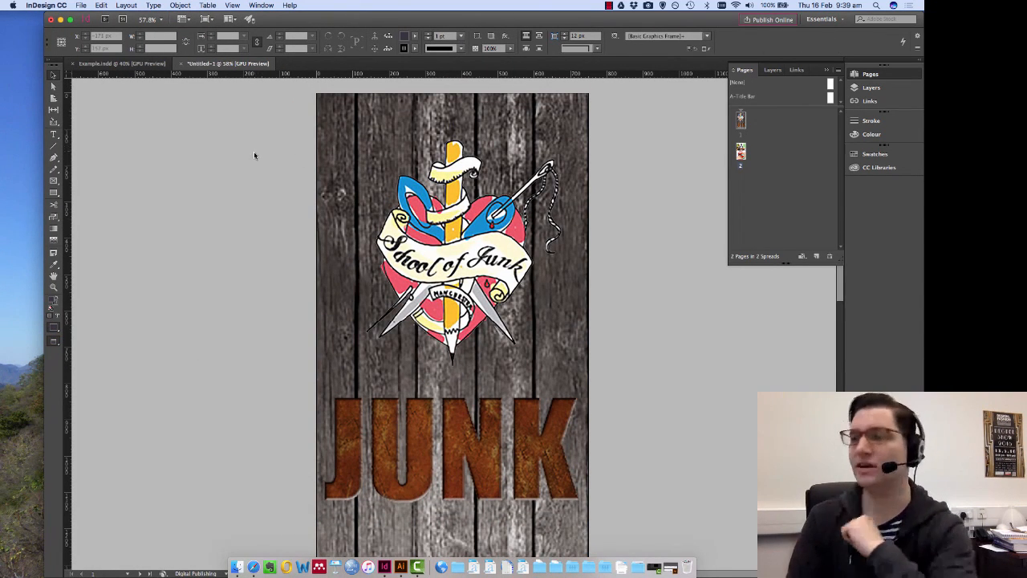
pyautogui.scroll(-15, 254, 157)
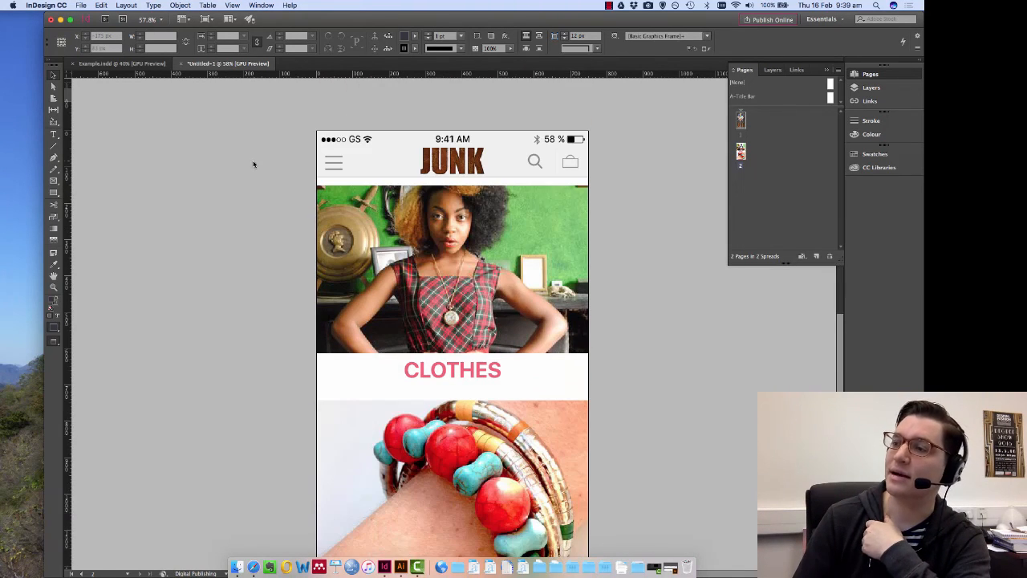
pyautogui.scroll(-3, 256, 163)
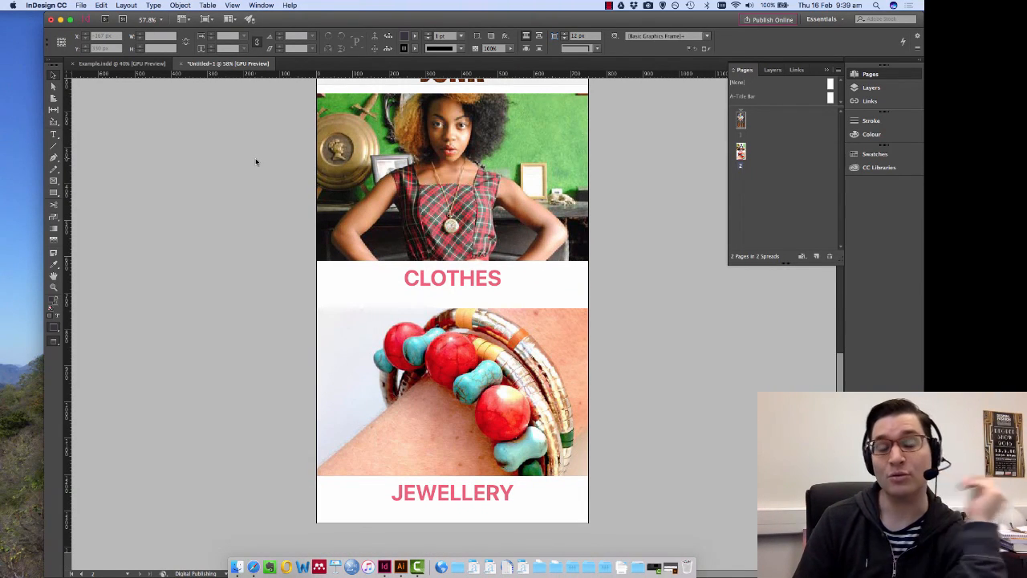